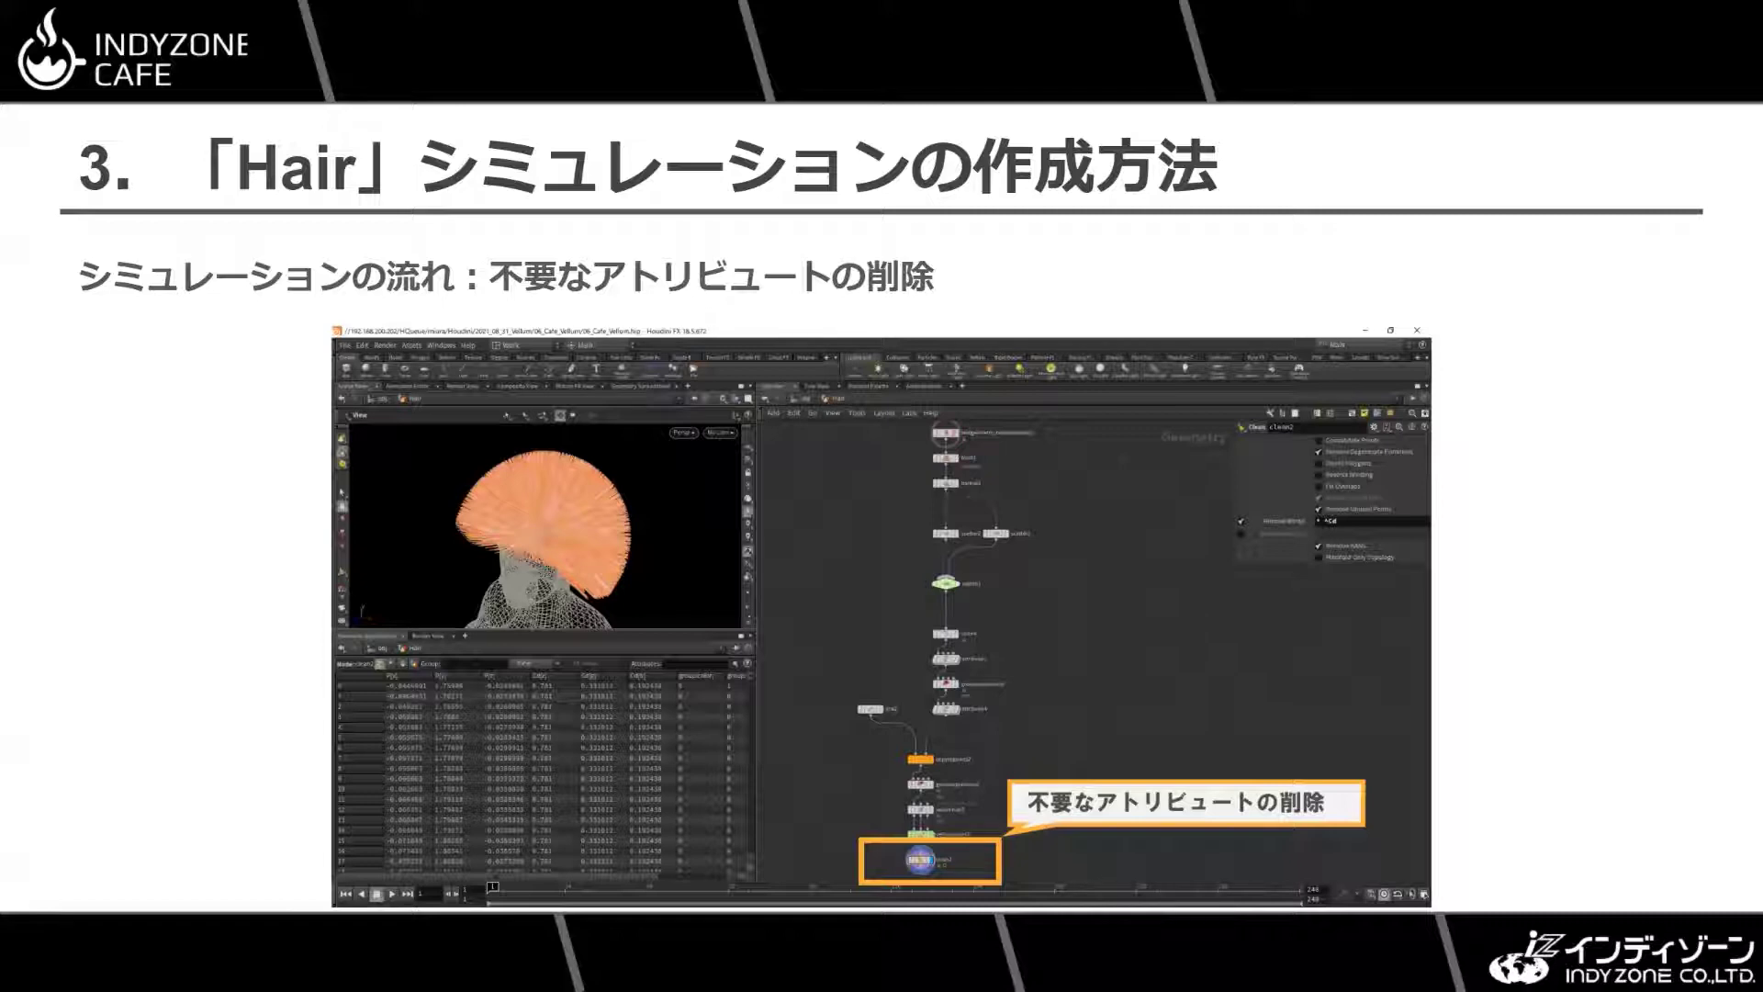
{"action": "key", "text": "Right"}
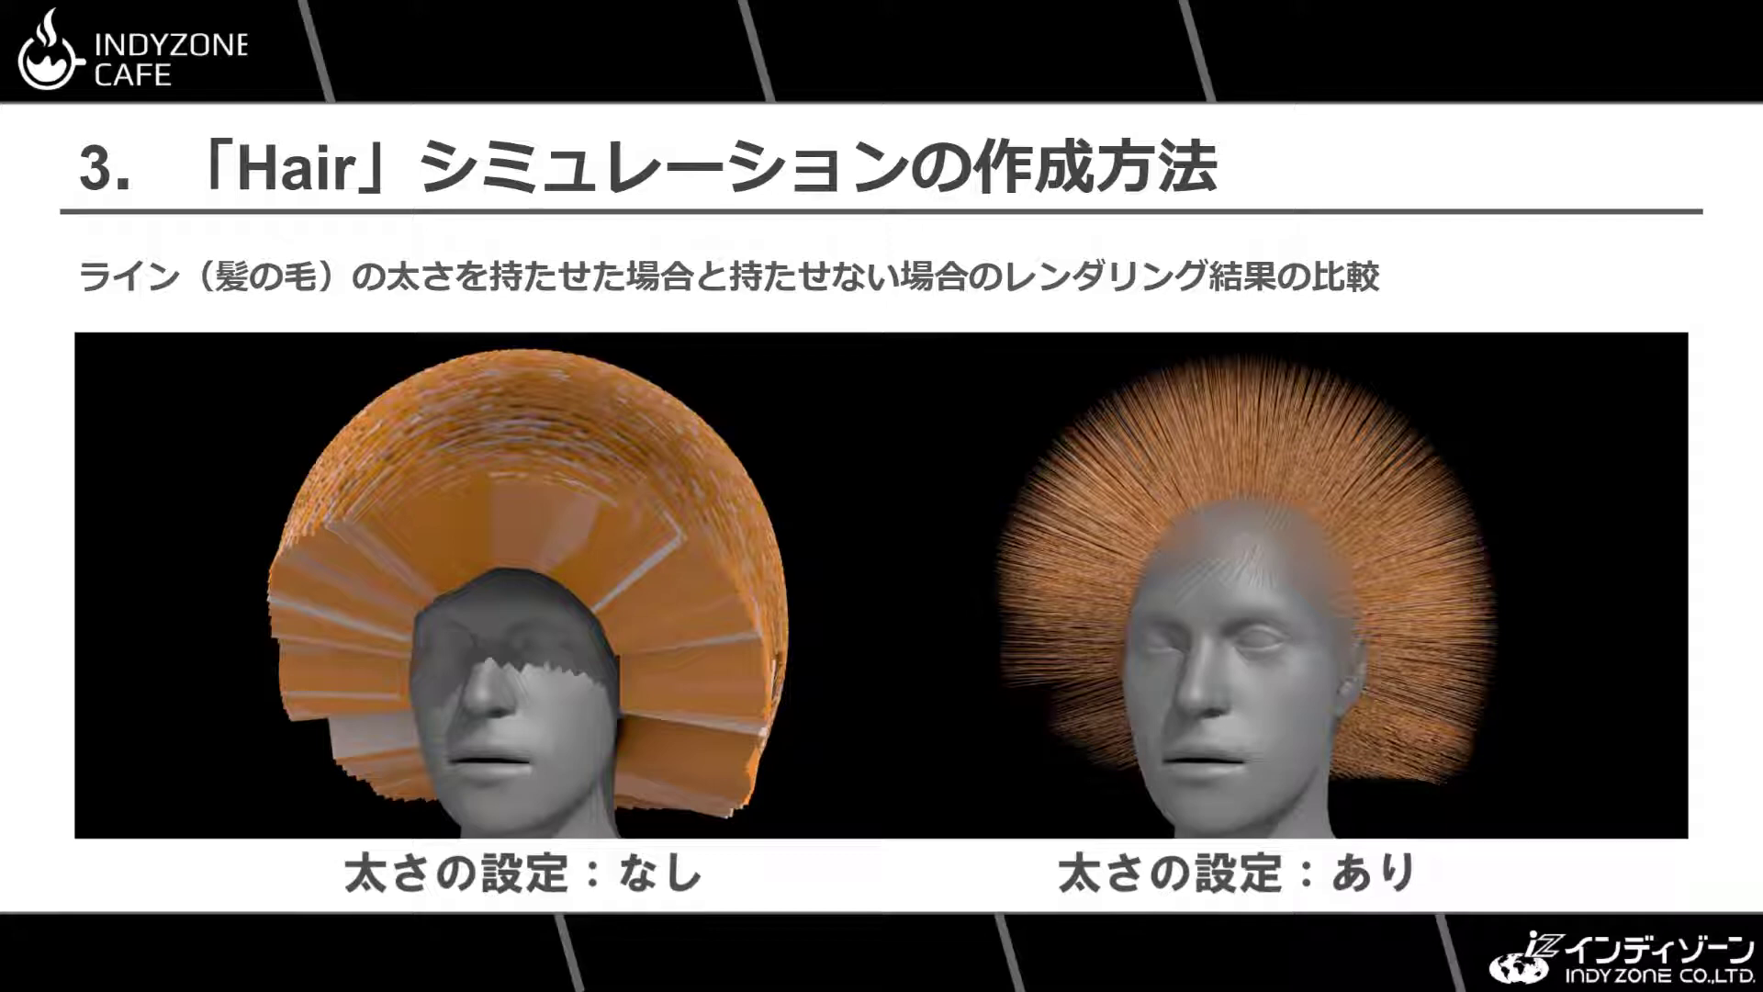
{"action": "key", "text": "Right"}
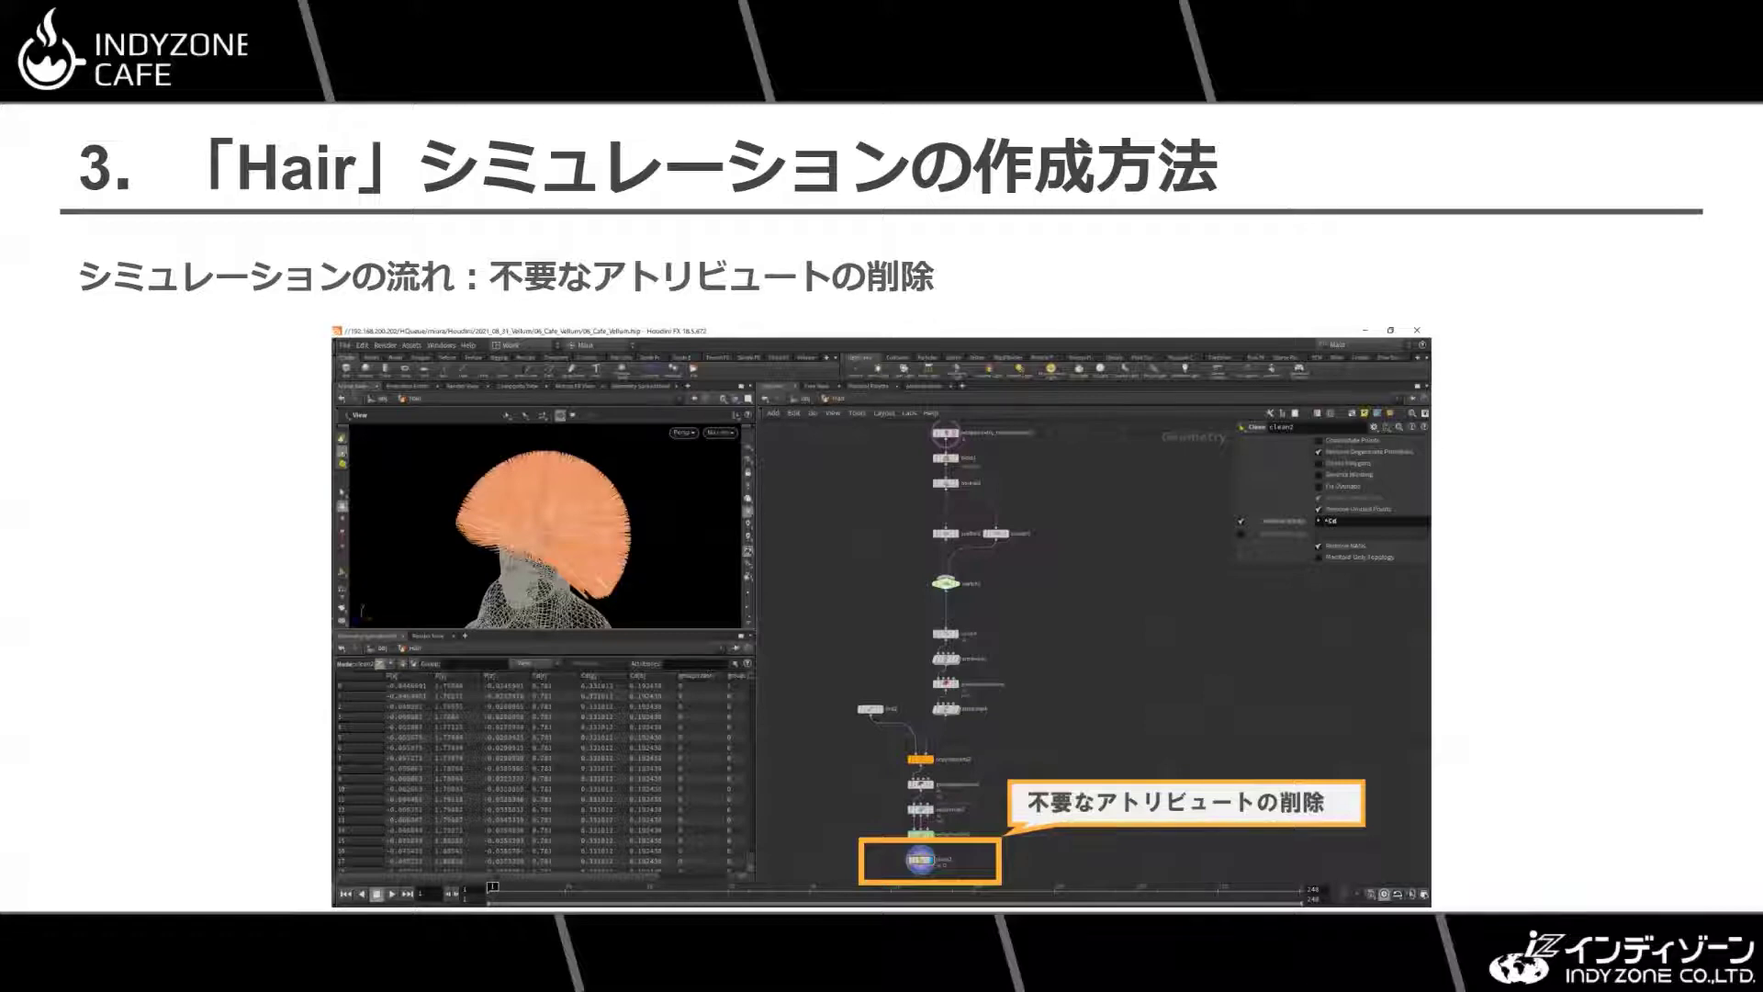
{"action": "key", "text": "Right"}
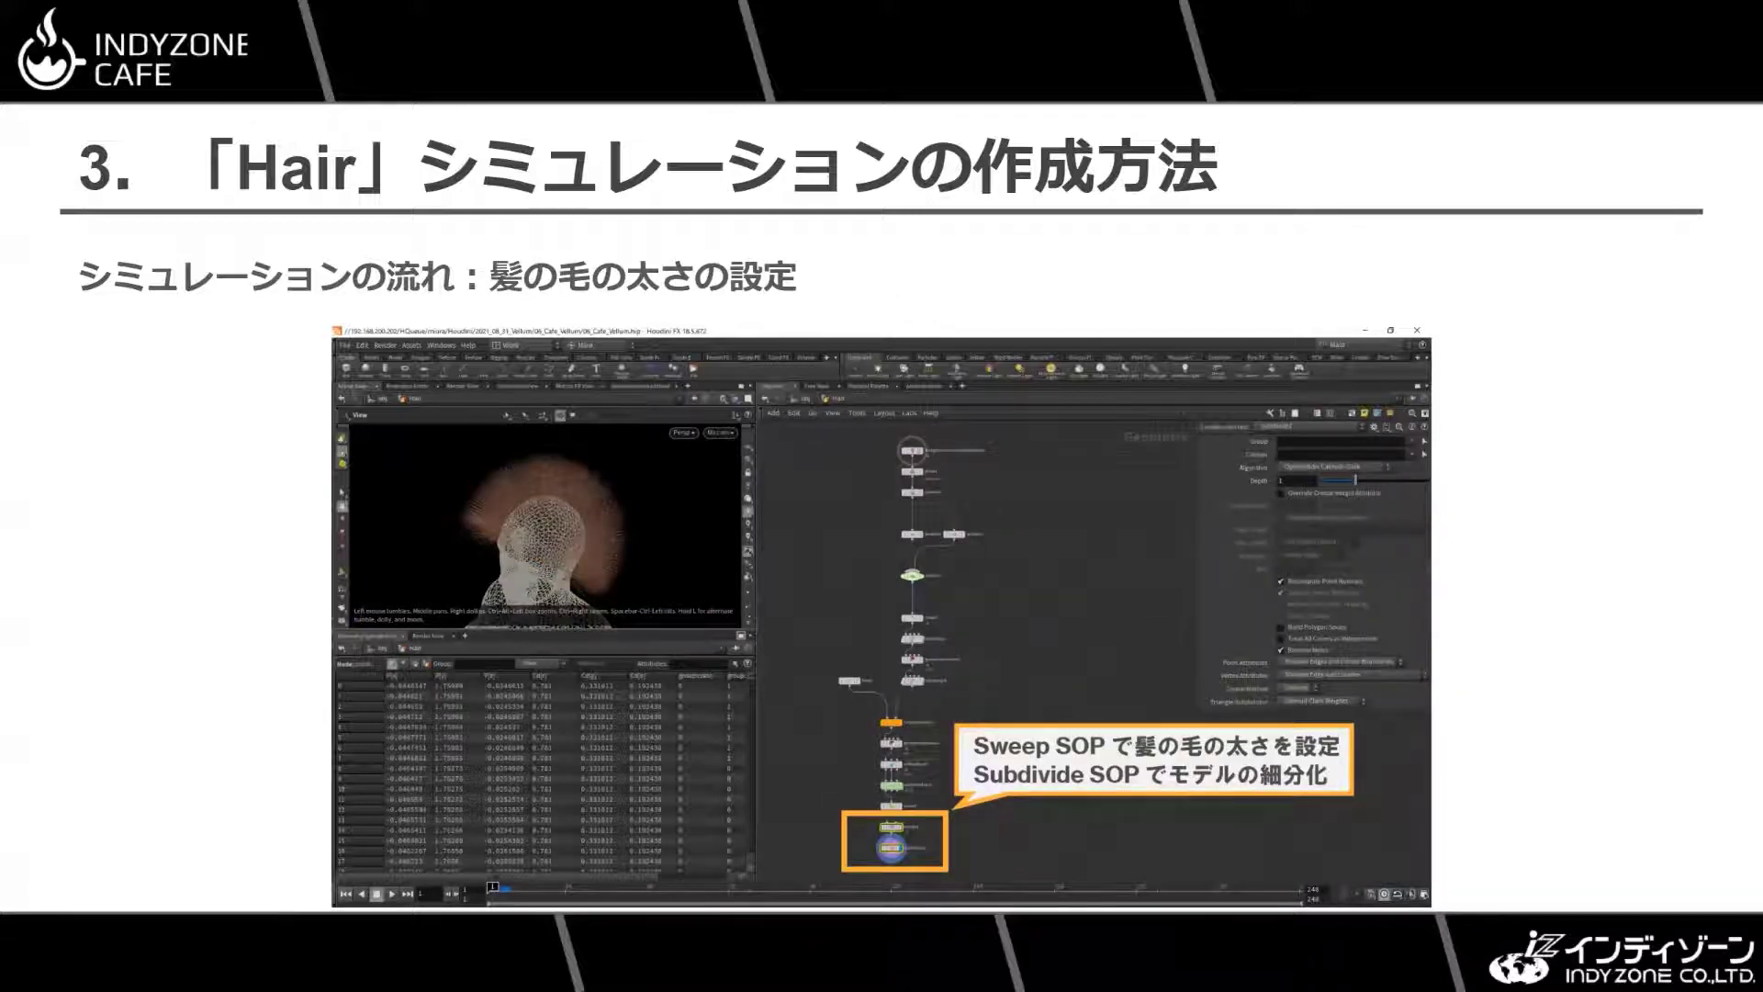
{"action": "key", "text": "Right"}
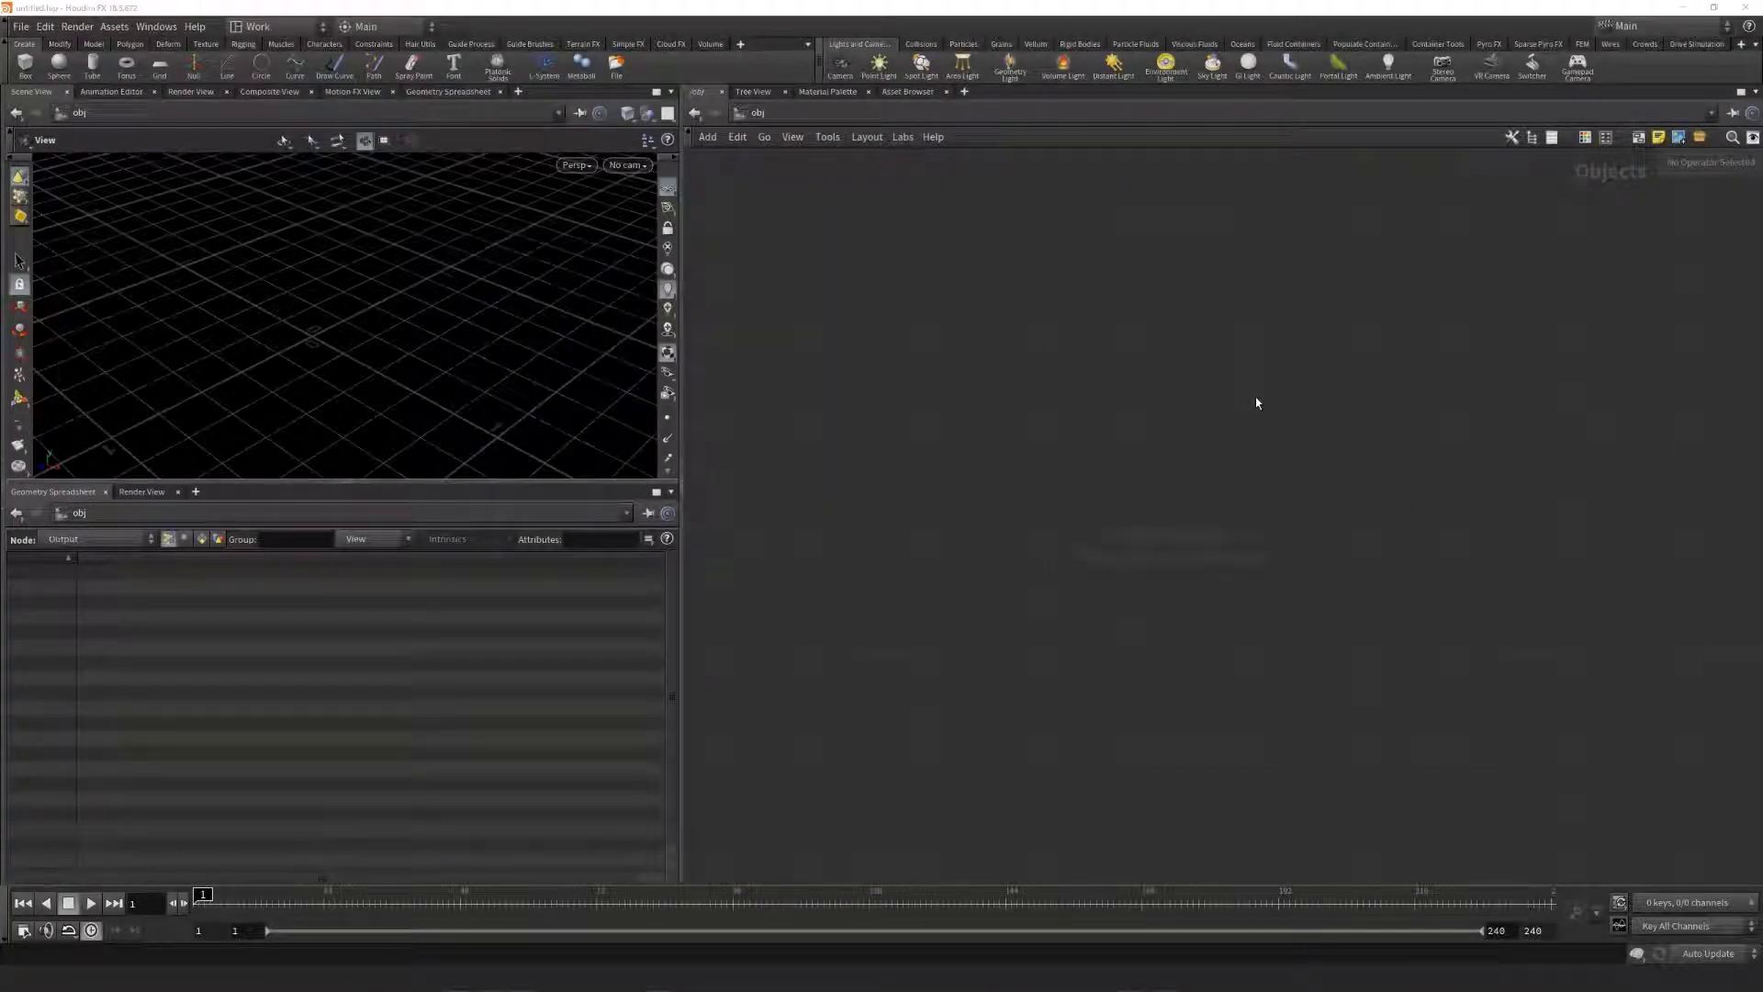
Step: Create a Geometry object and rename it Hair
{"action": "key", "text": "Tab"}
{"action": "type", "text": "geo"}
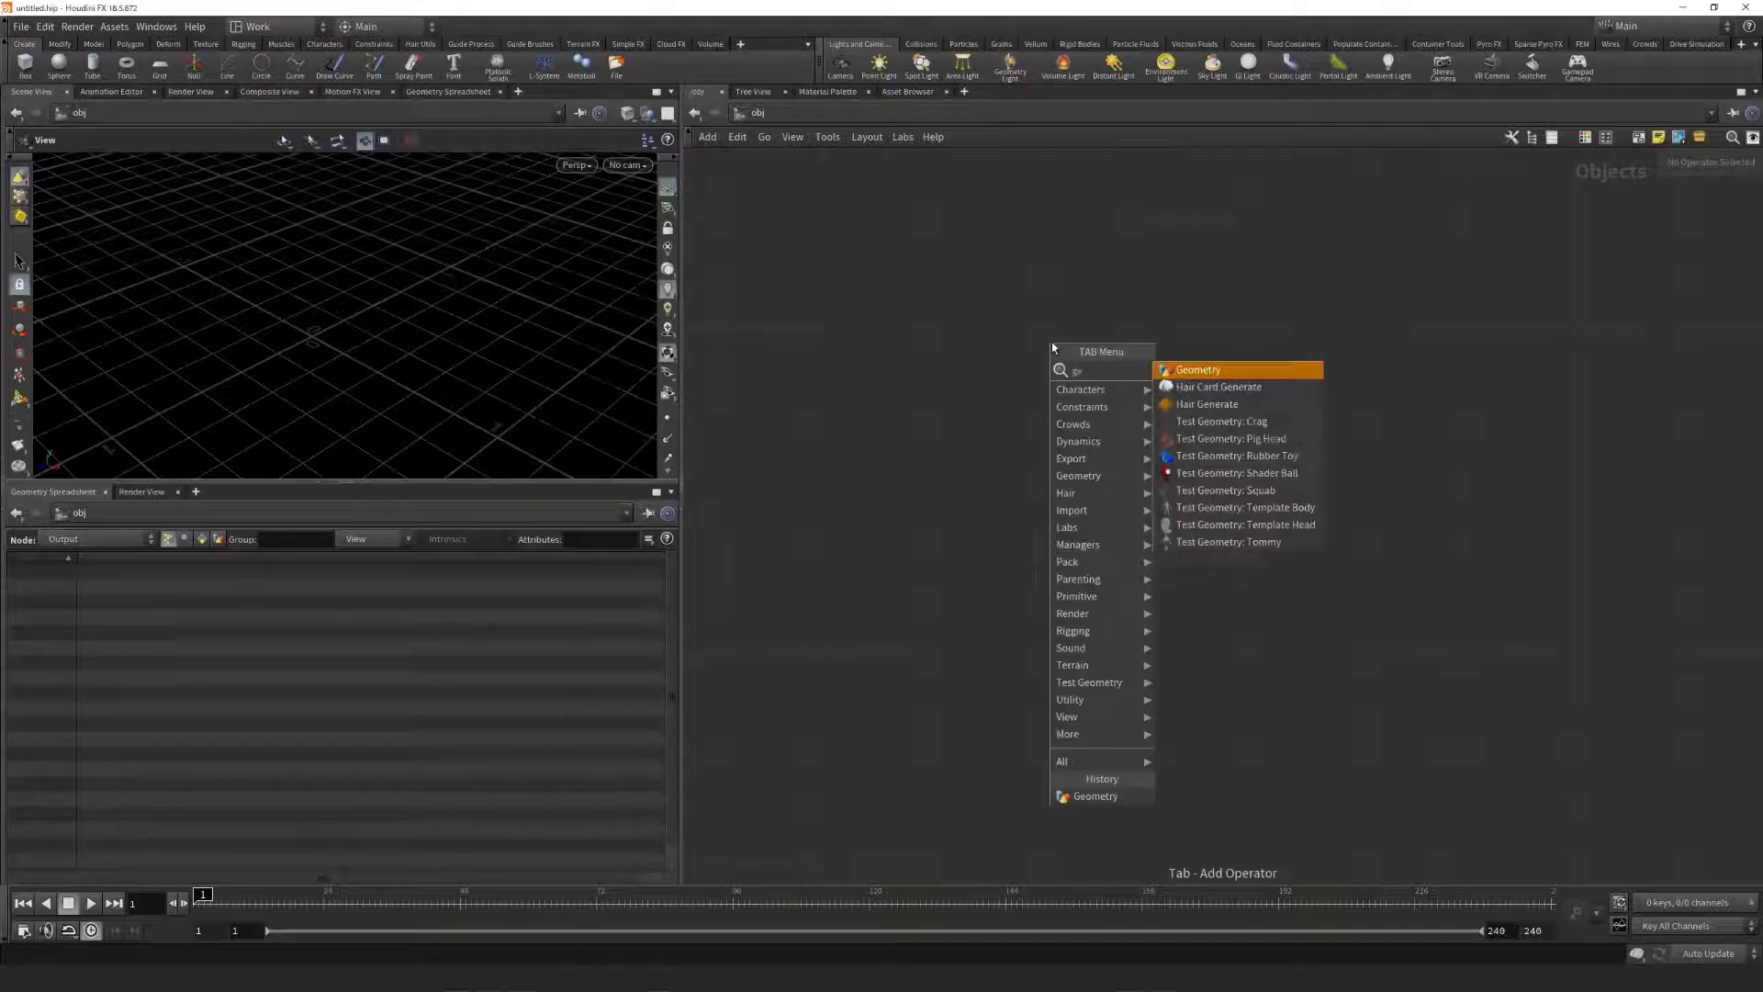
{"action": "key", "text": "Return"}
{"action": "left_click", "coordinate": [1053, 347]}
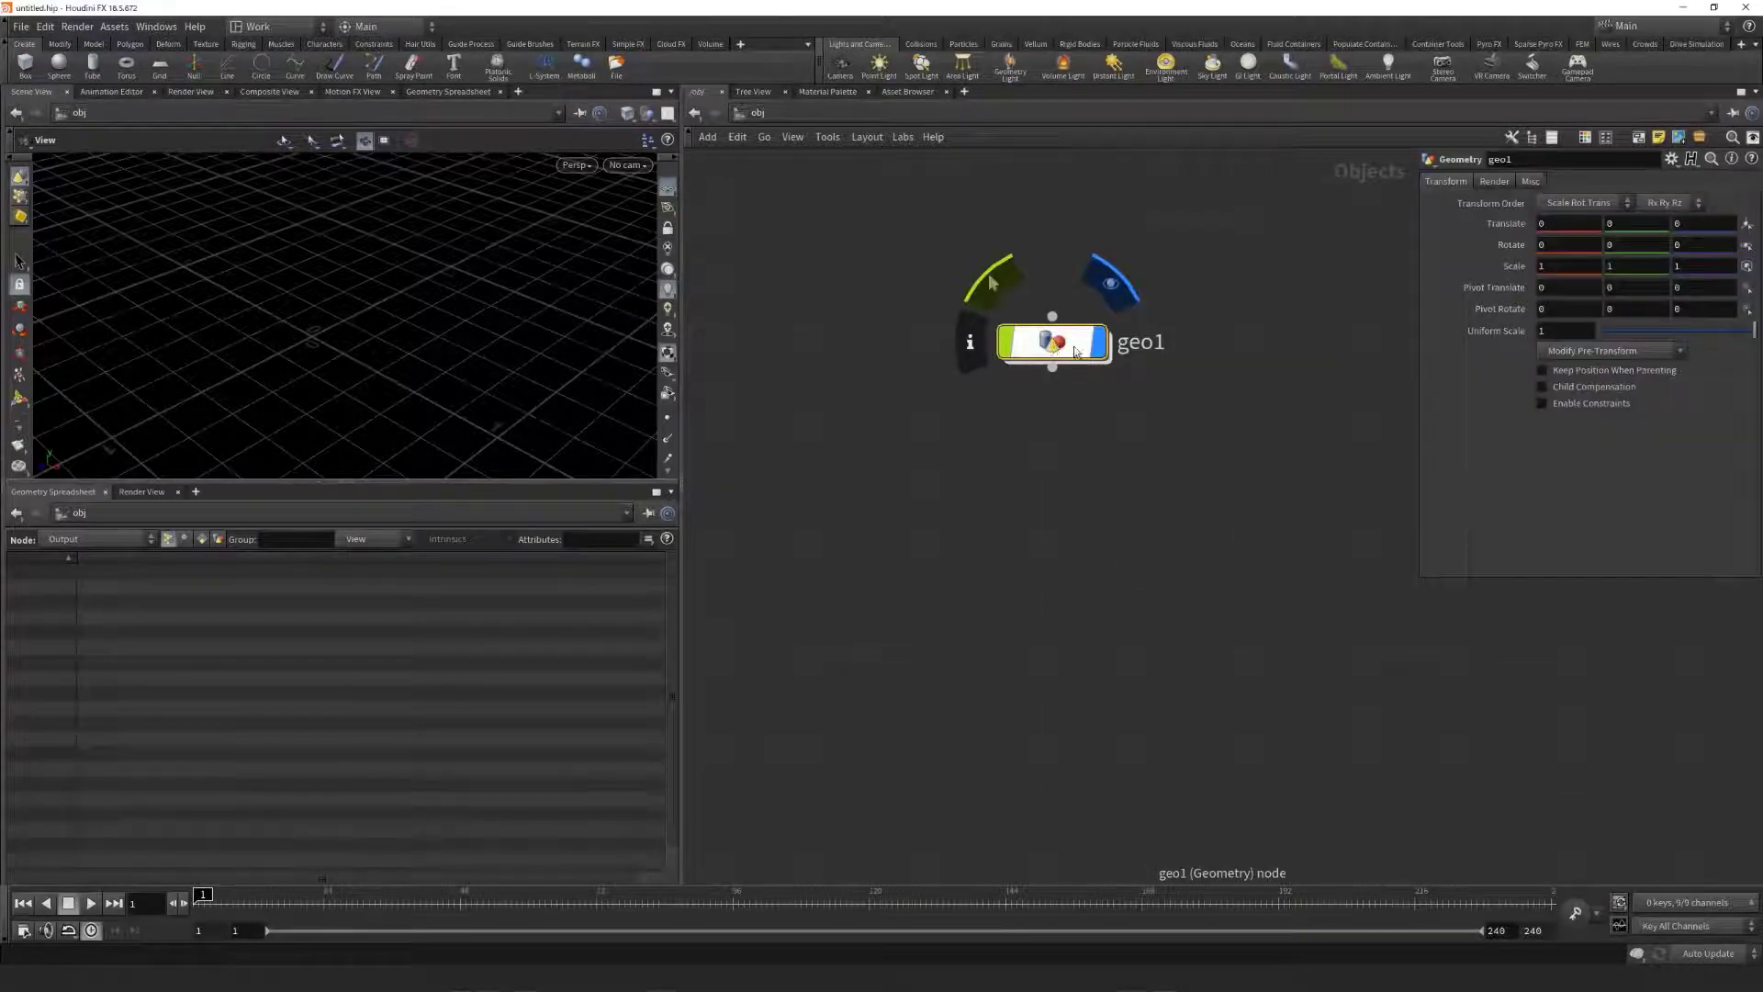
{"action": "key", "text": "F2"}
{"action": "type", "text": "Hair"}
{"action": "key", "text": "Return"}
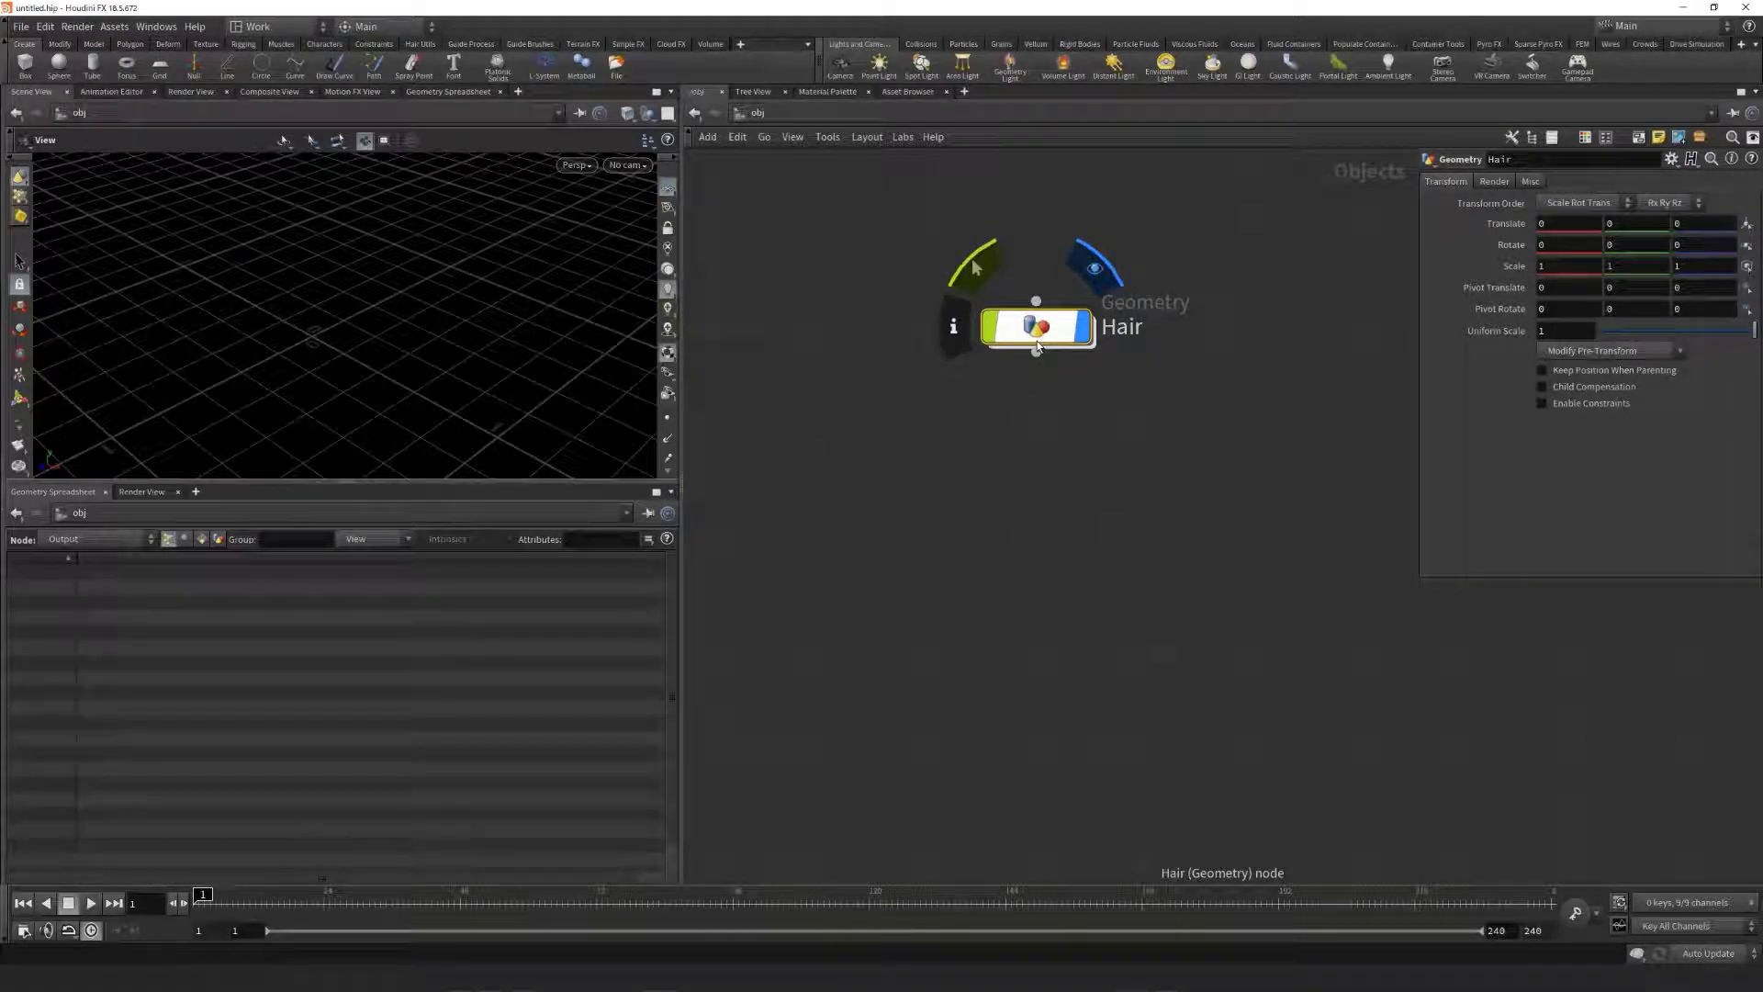
Step: Go inside the Hair object and paste the copied template body and blast nodes there
{"action": "double_click", "coordinate": [1038, 342]}
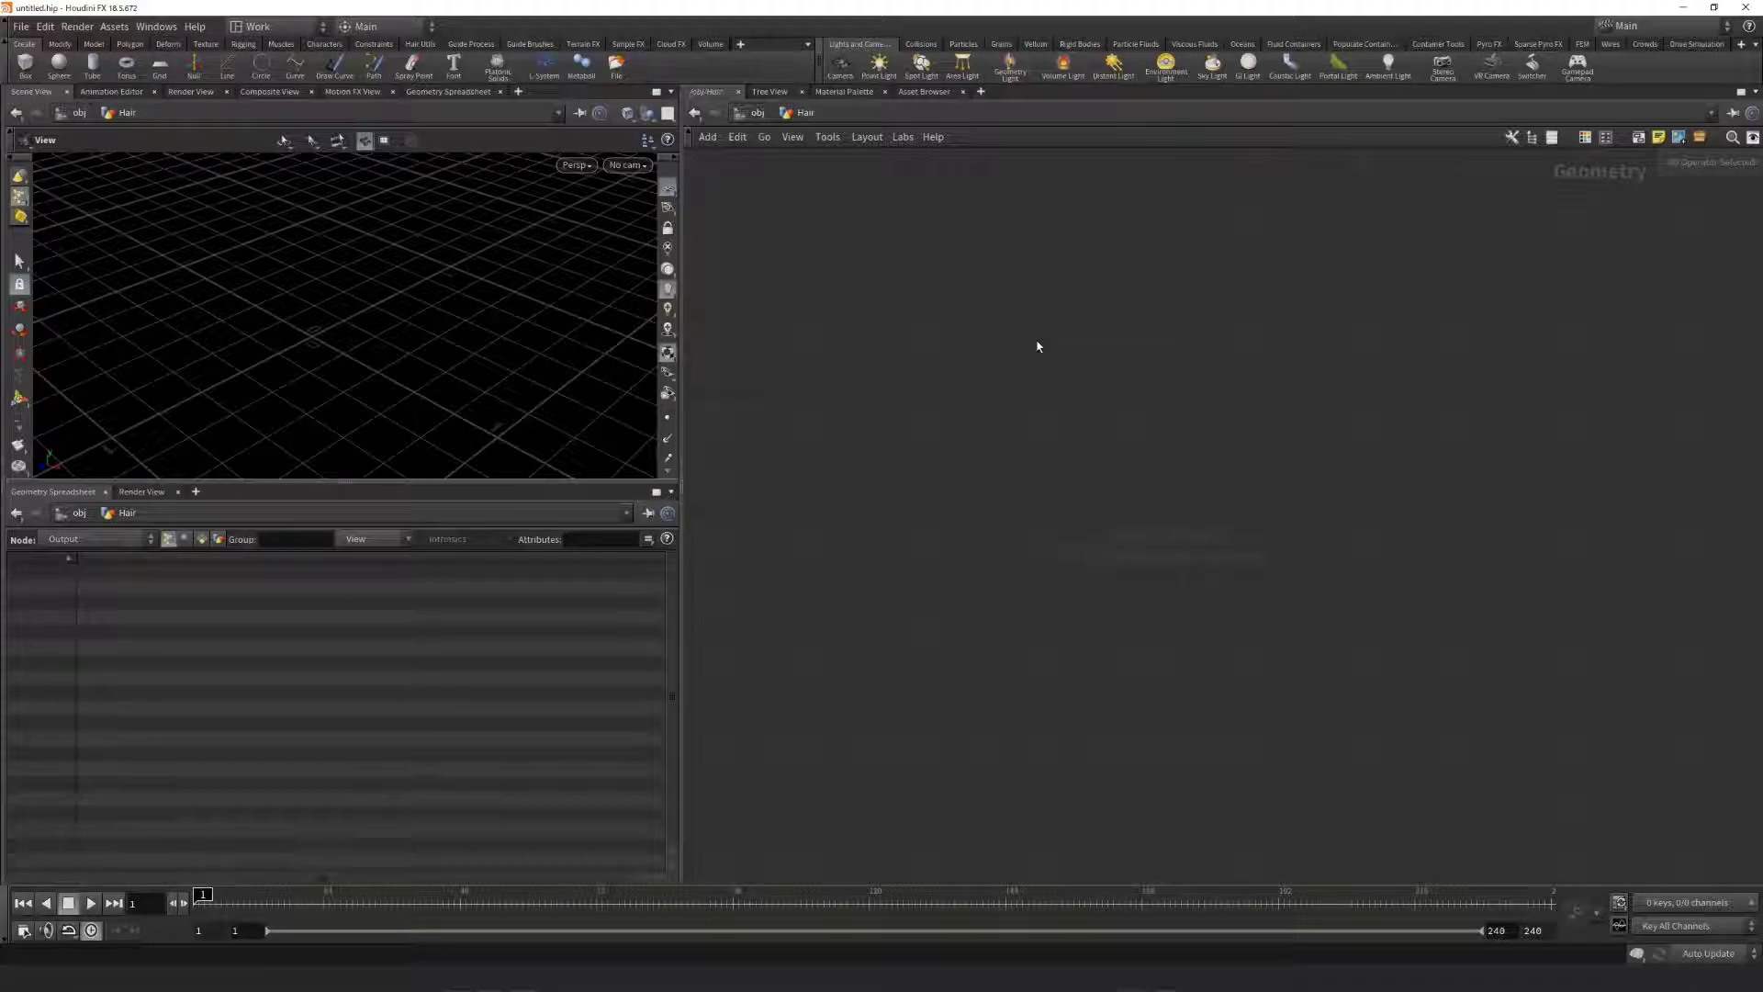
{"action": "key", "text": "ctrl+v"}
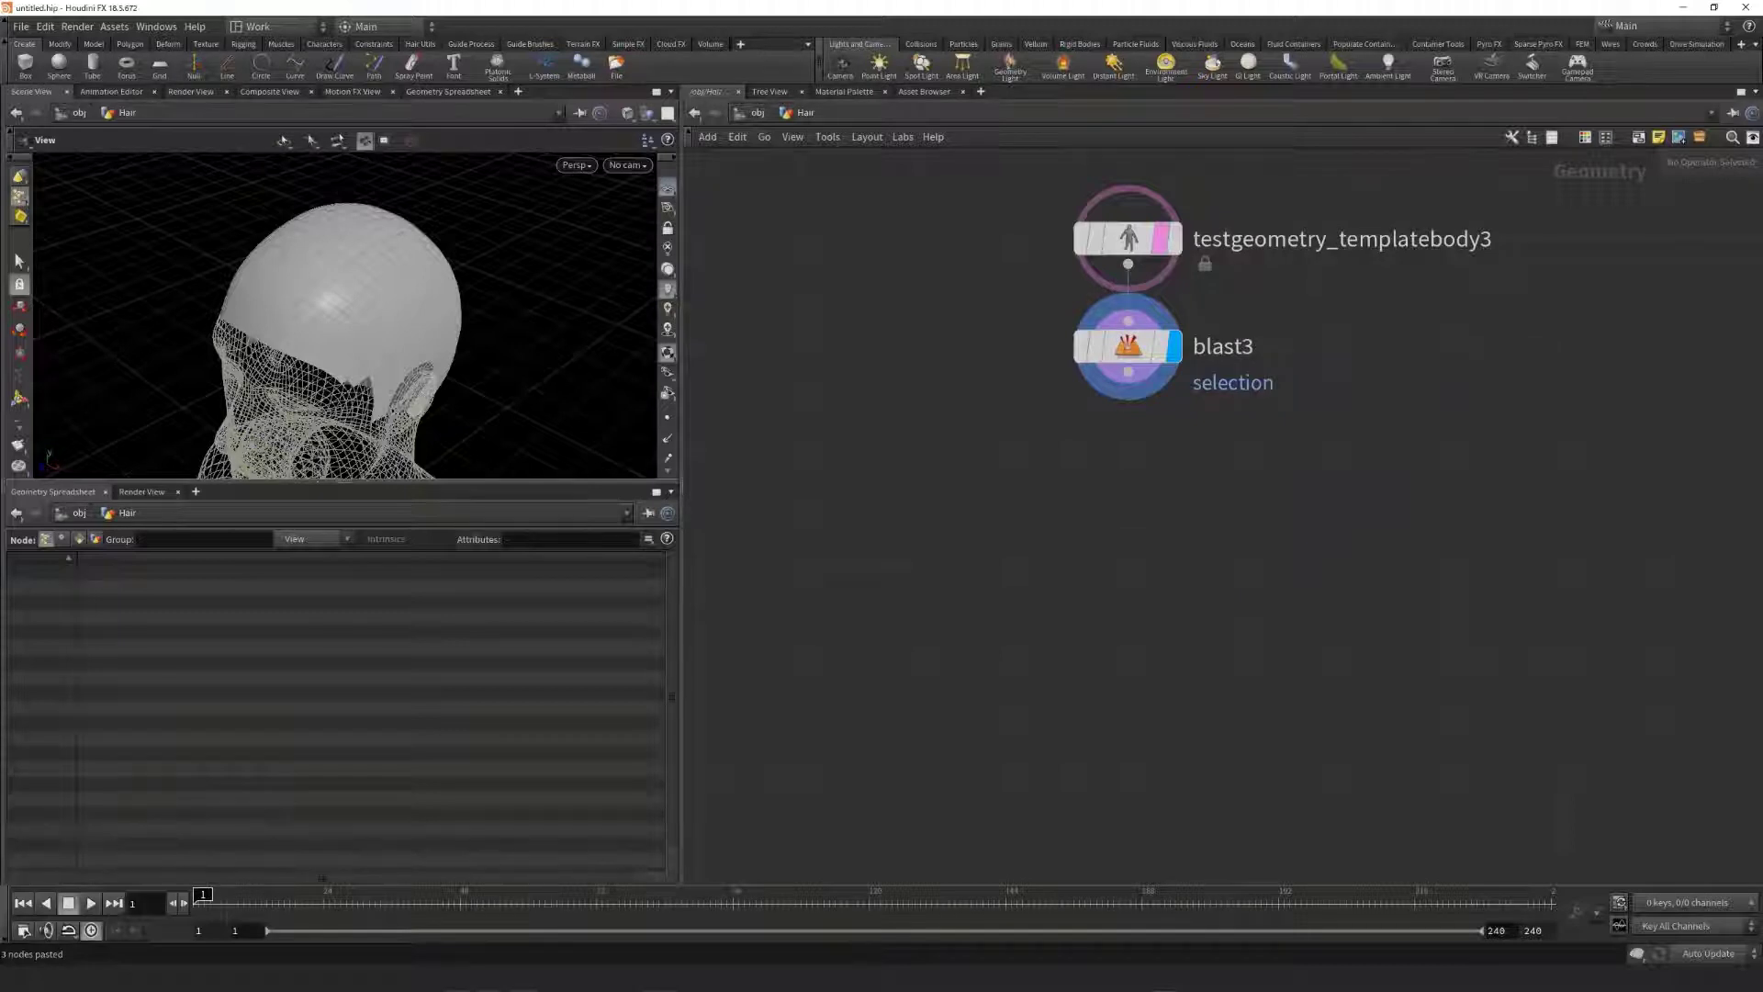
Step: Add a Normal node below blast3, connect it to blast3's output and display its result
{"action": "key", "text": "Tab"}
{"action": "type", "text": "normal"}
{"action": "key", "text": "Return"}
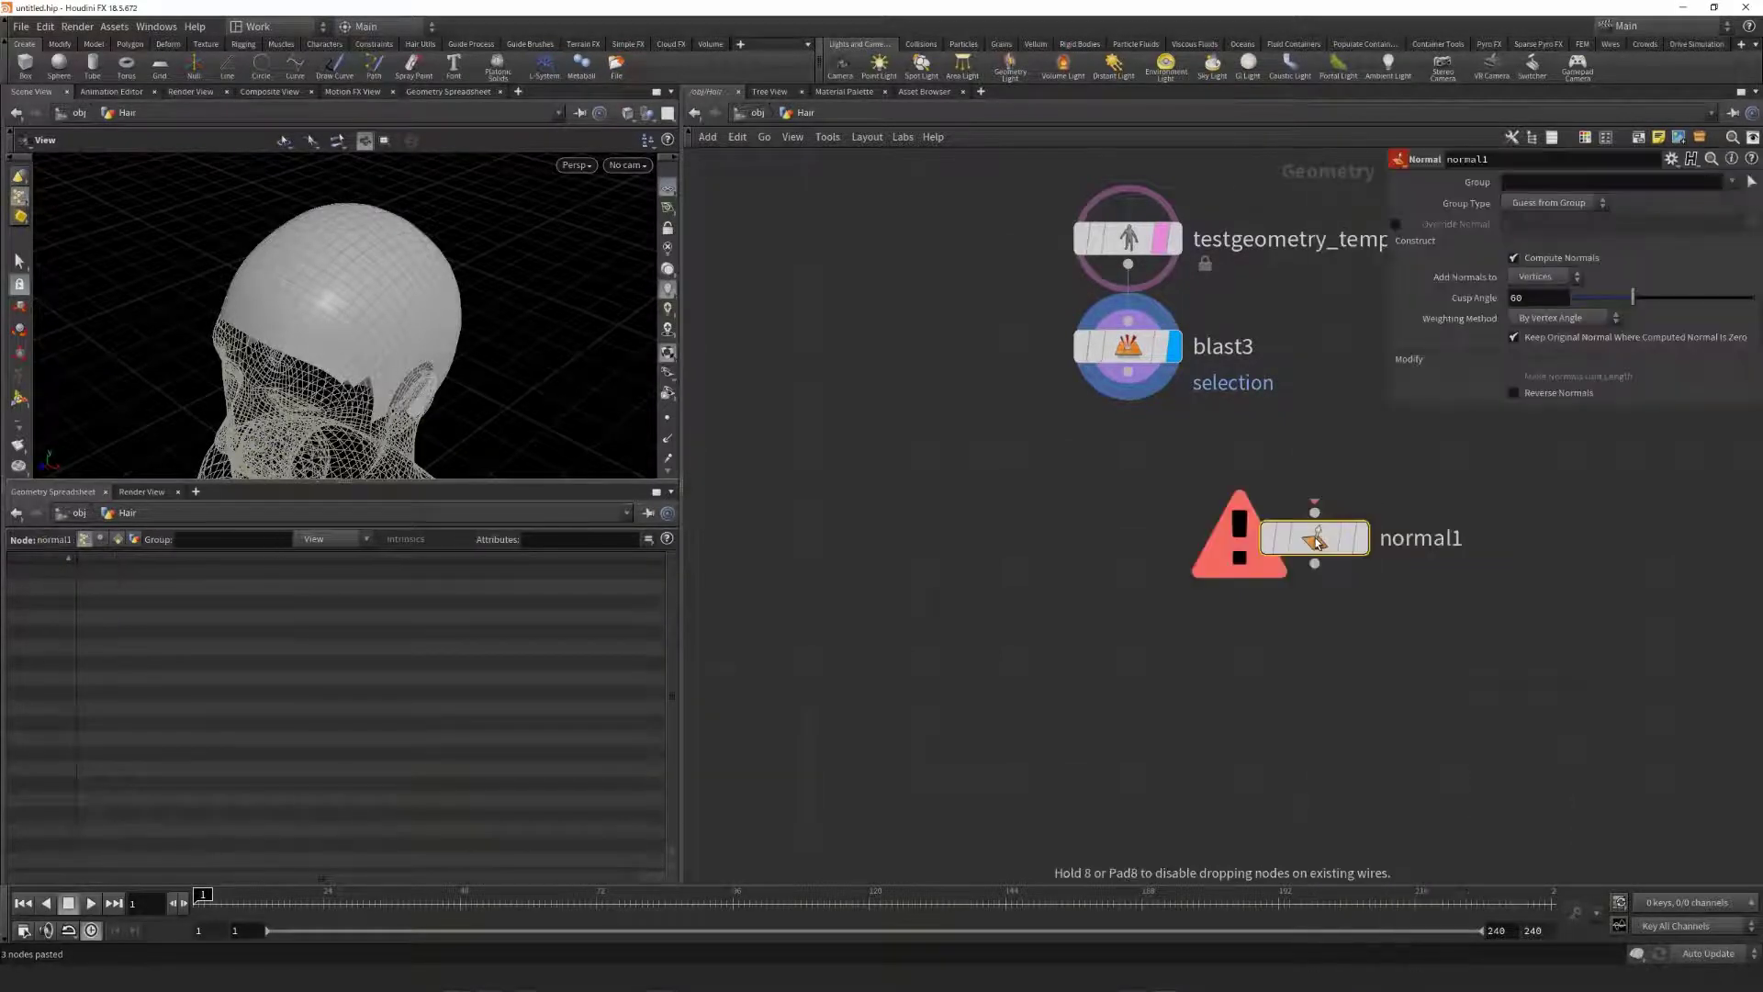
{"action": "left_click", "coordinate": [1124, 562]}
{"action": "left_click_drag", "start_coordinate": [1128, 536], "coordinate": [1119, 364]}
{"action": "mouse_move", "coordinate": [1188, 558]}
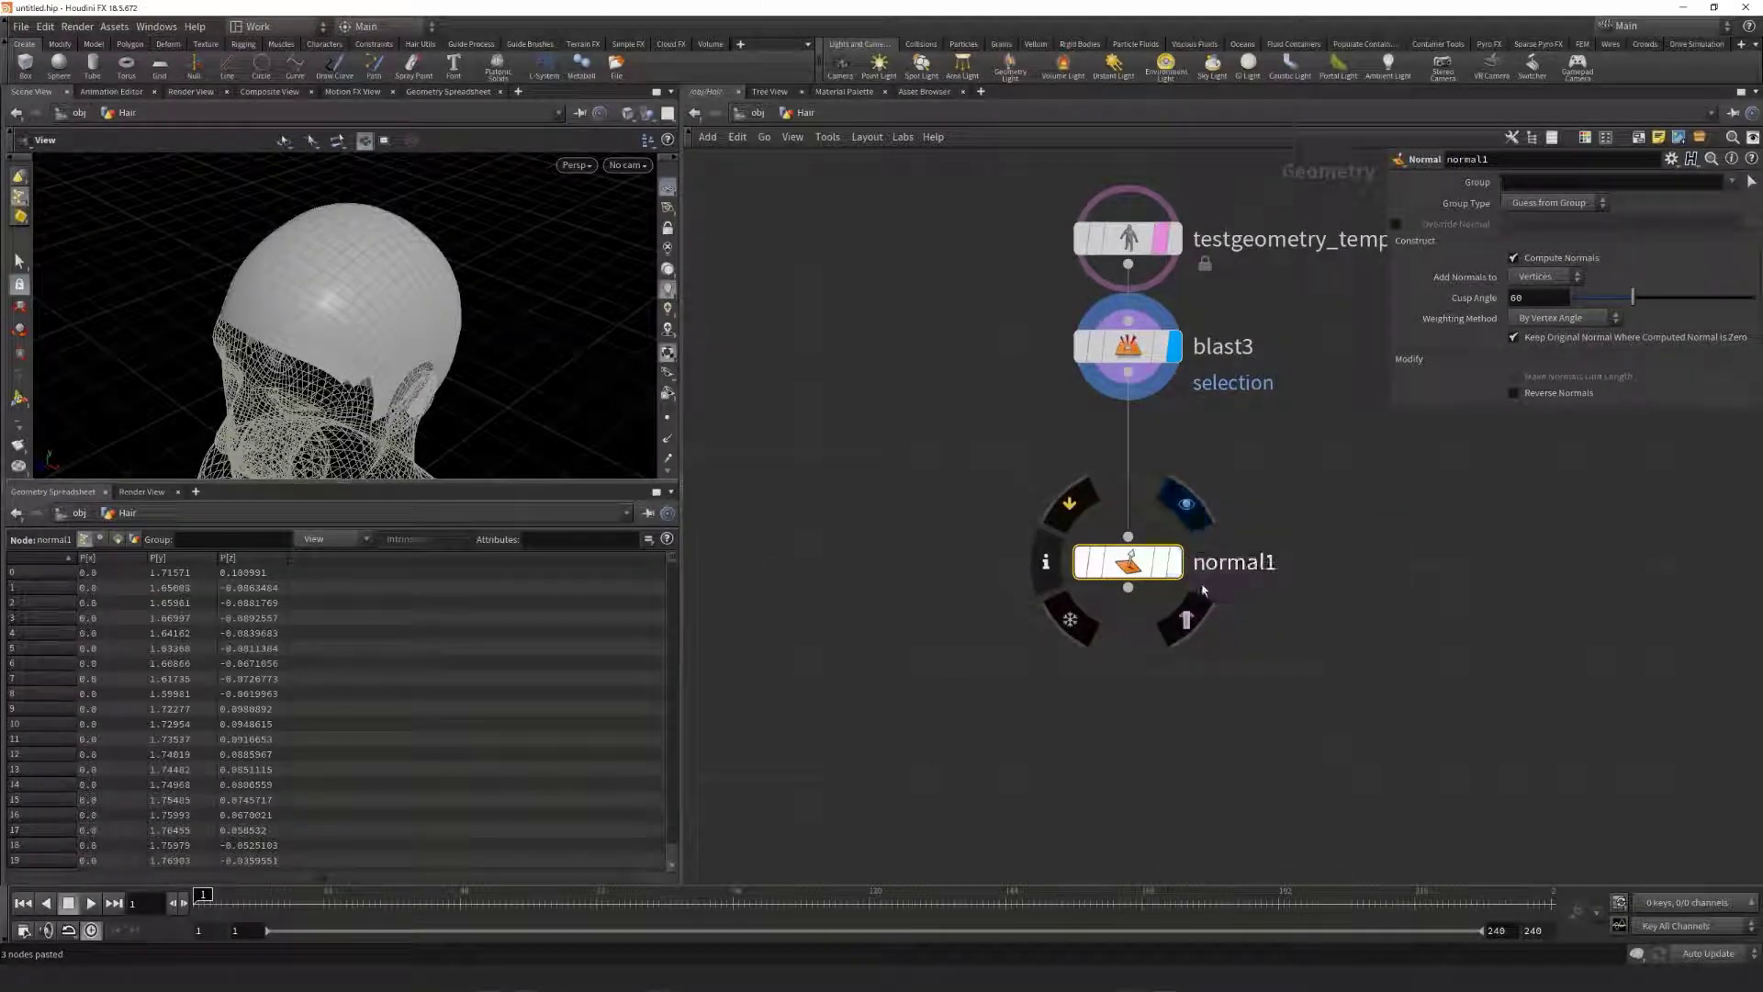
{"action": "left_click", "coordinate": [1185, 504]}
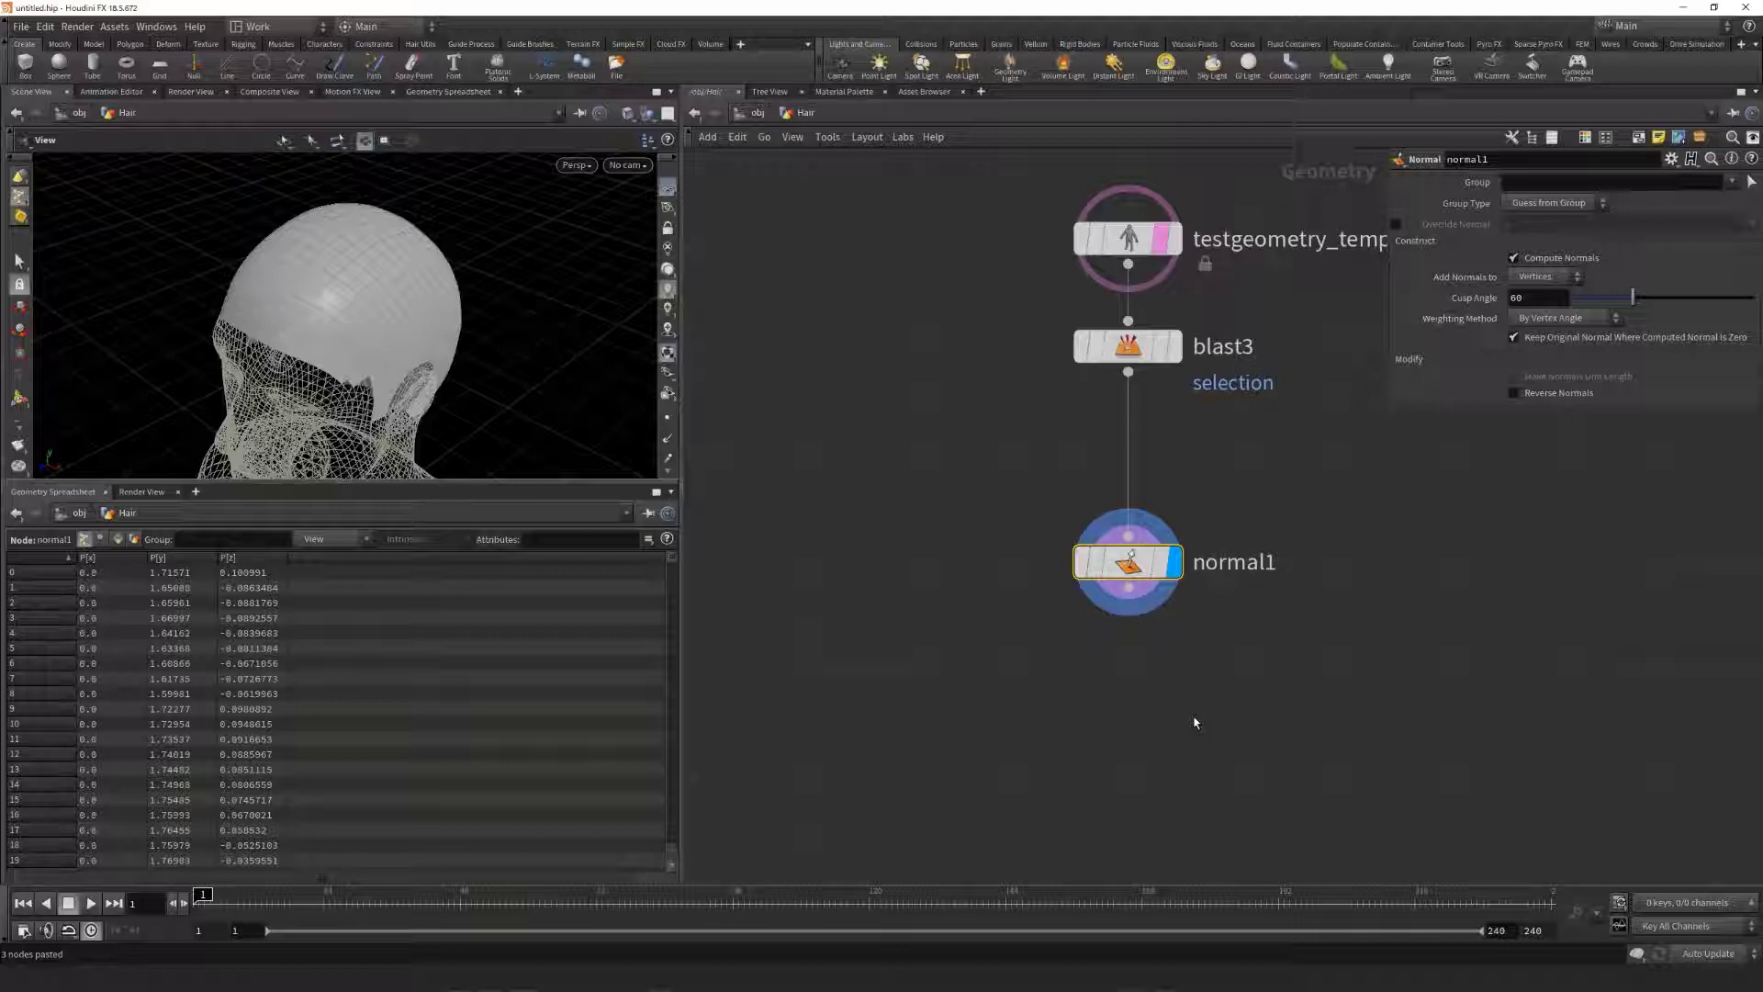
Step: Add two Scatter nodes side by side below normal1 and connect both to normal1's output
{"action": "key", "text": "Tab"}
{"action": "type", "text": "scatter"}
{"action": "key", "text": "Return"}
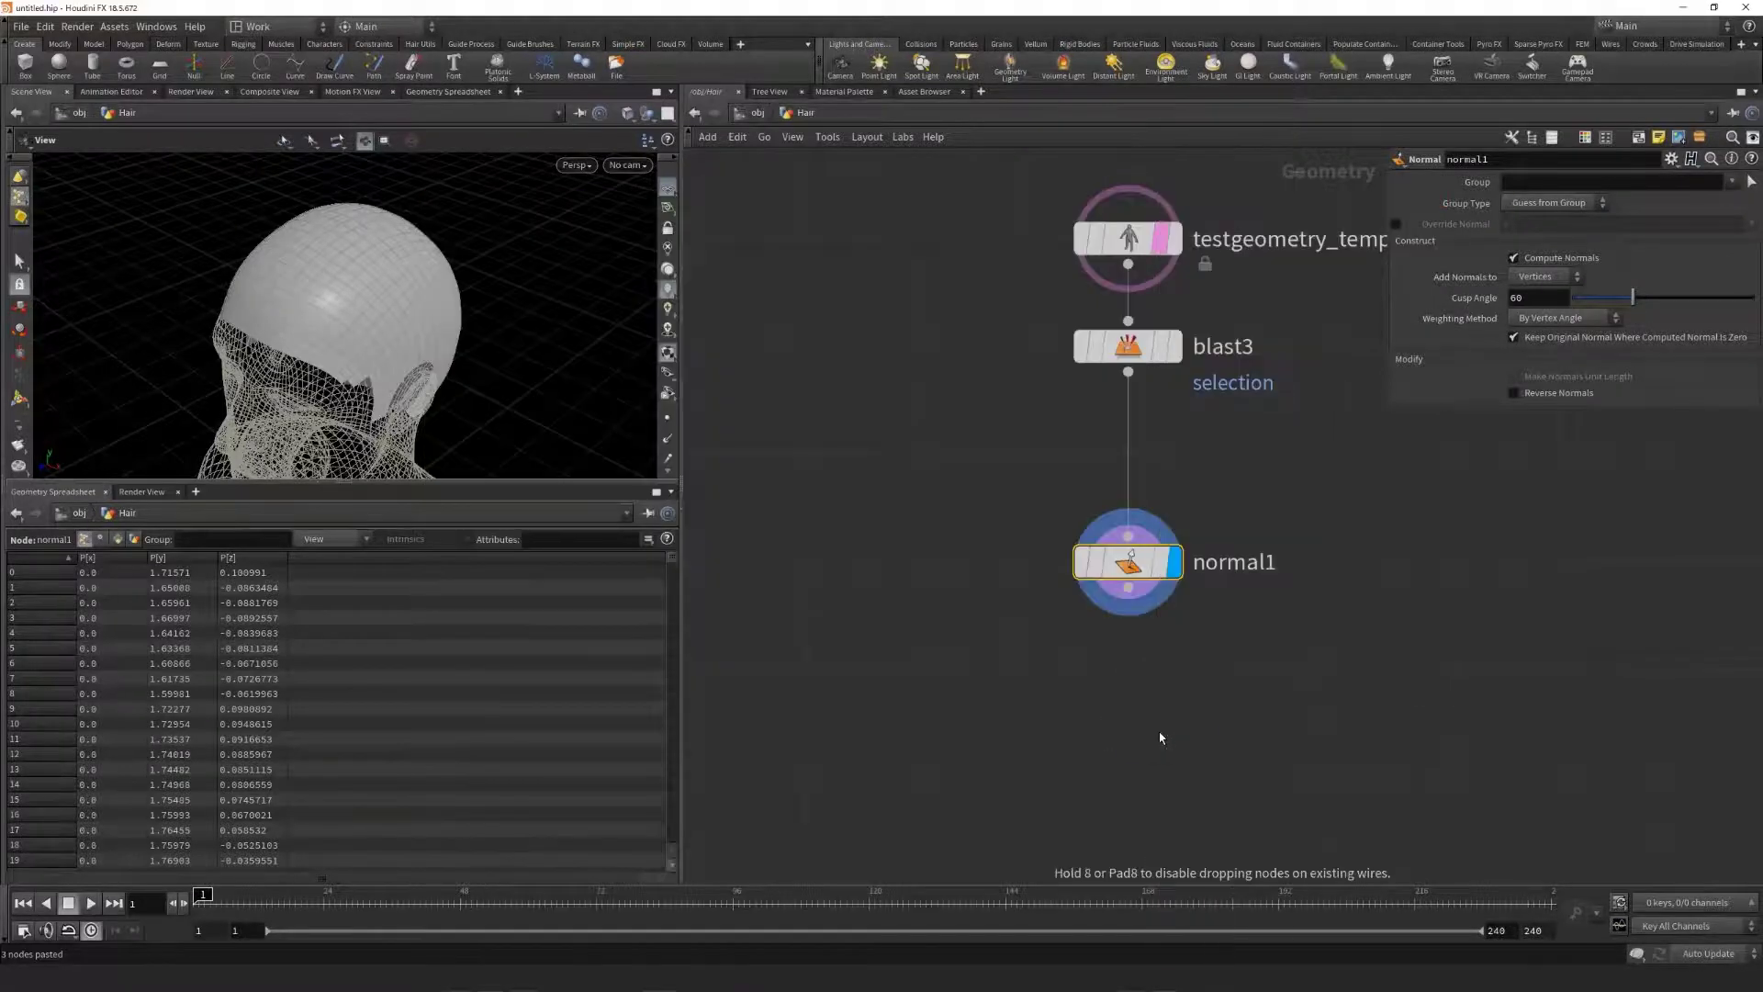
{"action": "left_click", "coordinate": [1159, 731]}
{"action": "left_click_drag", "start_coordinate": [1159, 731], "coordinate": [1343, 778]}
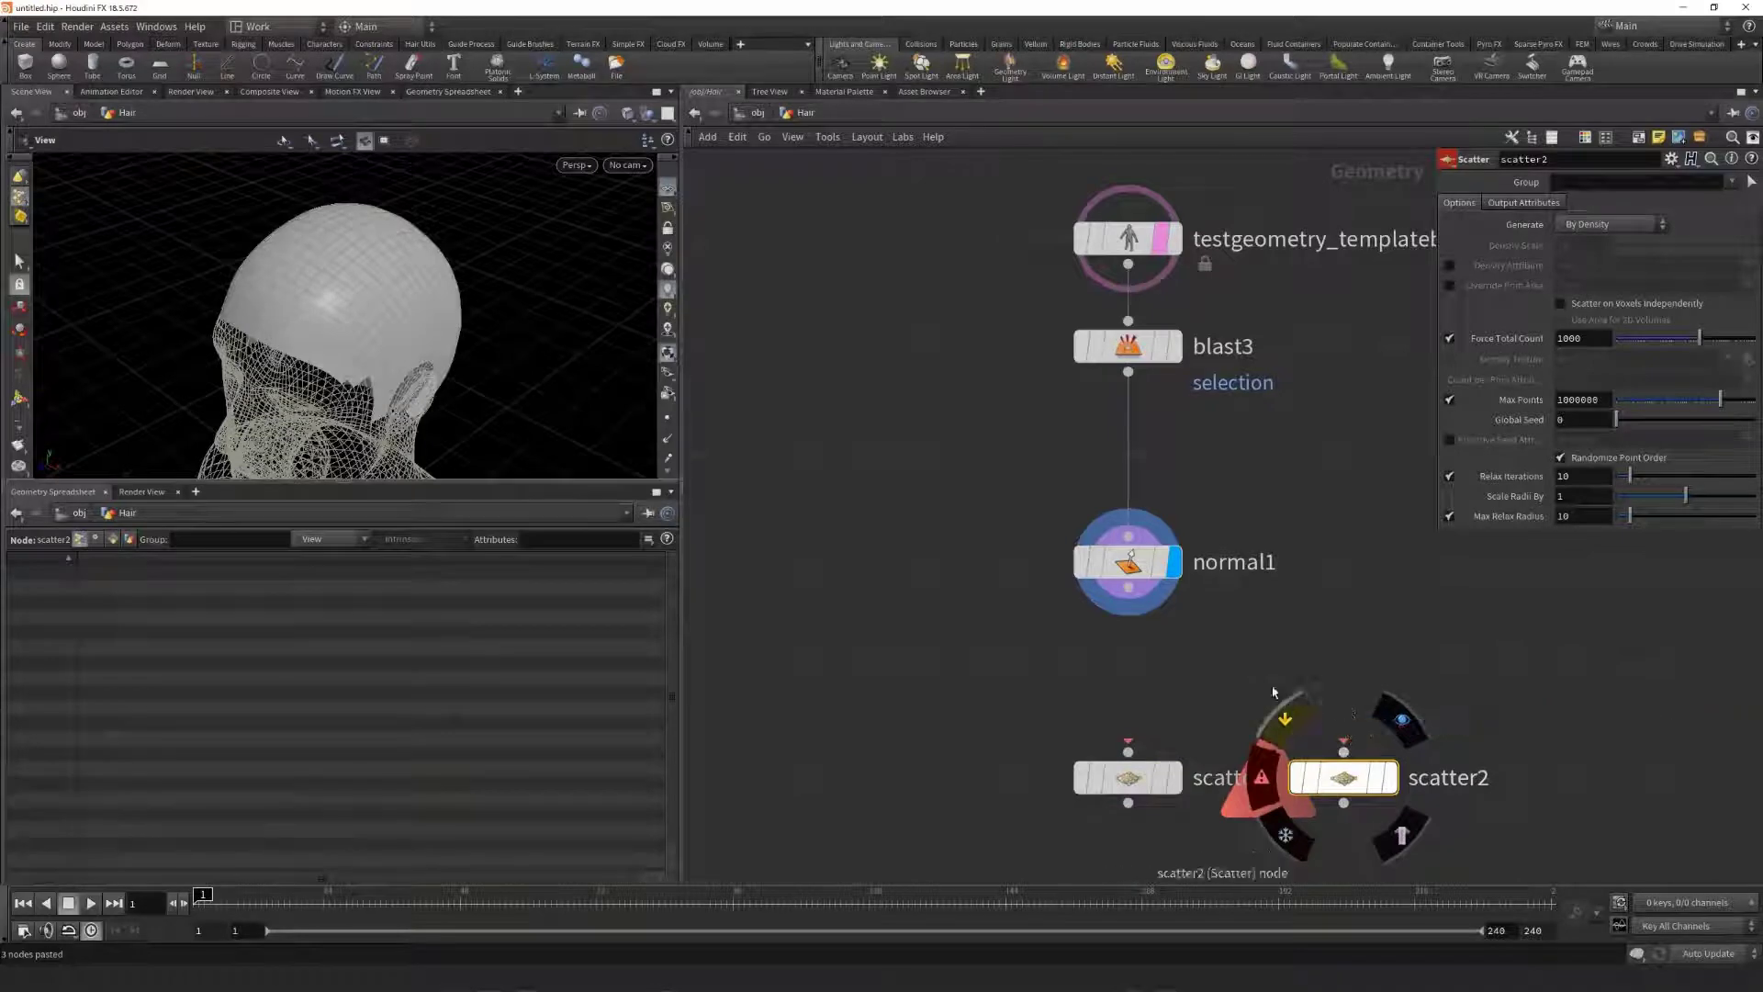
{"action": "middle_click_drag", "start_coordinate": [1285, 717], "coordinate": [1084, 438]}
{"action": "left_click_drag", "start_coordinate": [1058, 443], "coordinate": [1058, 603]}
{"action": "left_click_drag", "start_coordinate": [1058, 442], "coordinate": [1273, 604]}
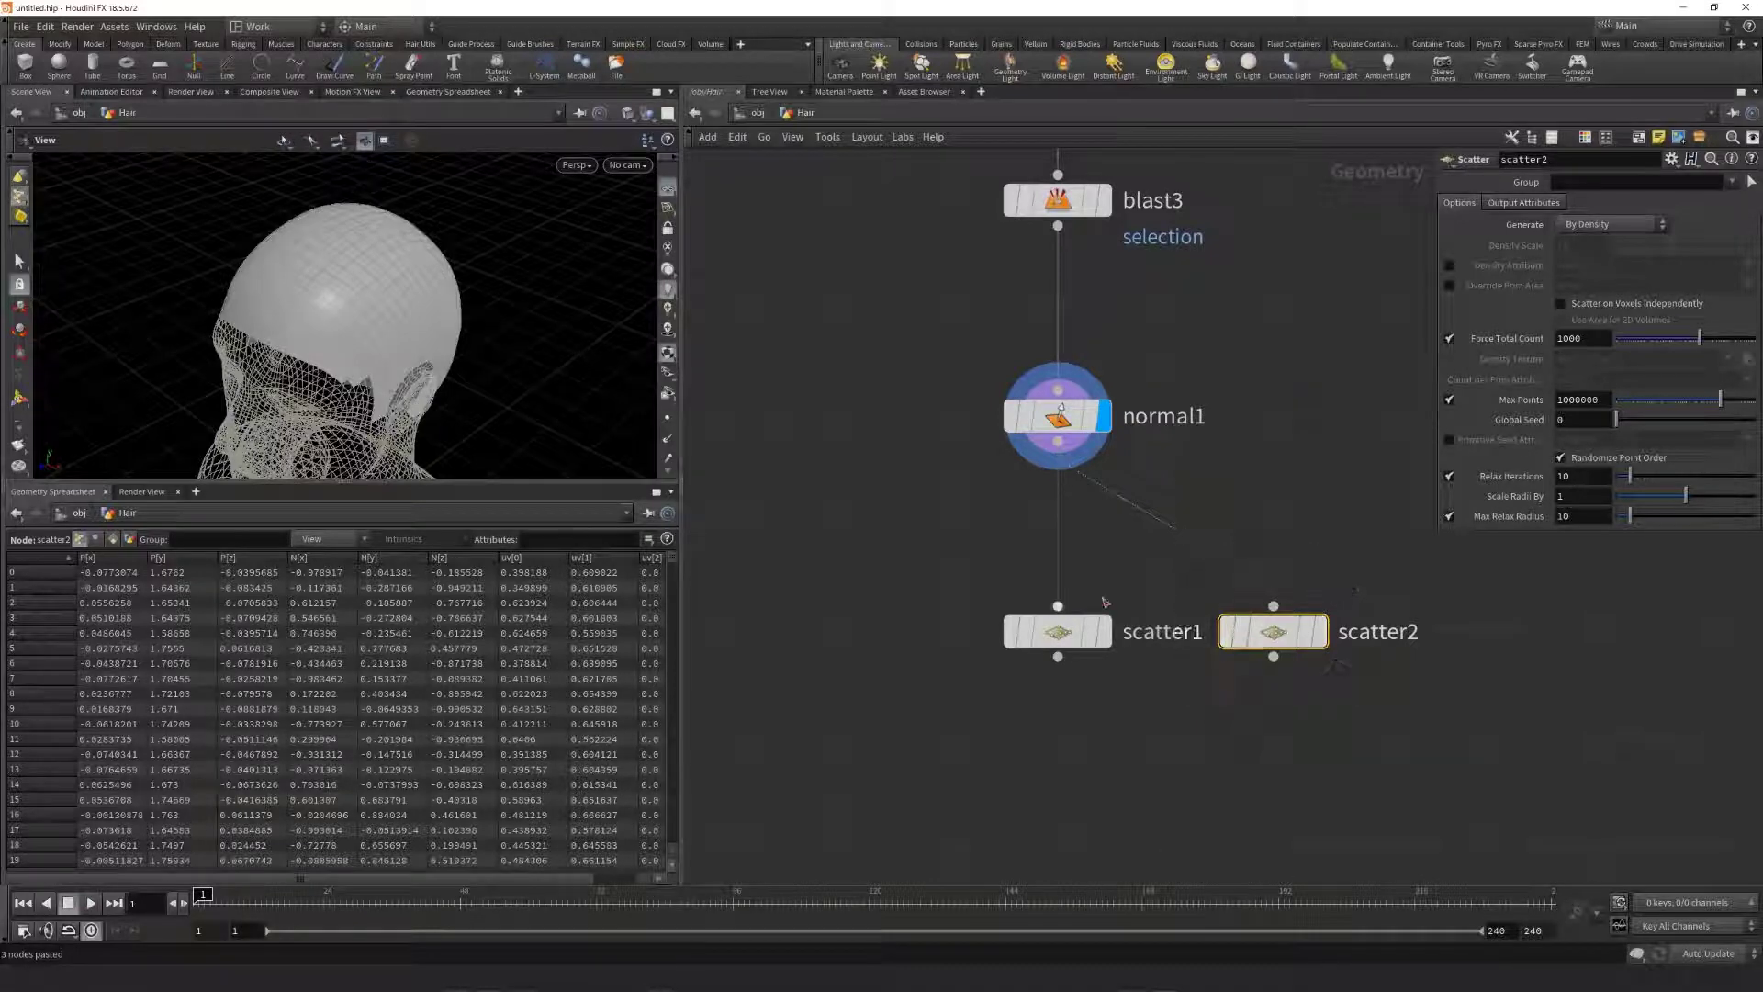
Step: Rename the Scatter node directly below normal1 to test_points and display its result
{"action": "left_click", "coordinate": [1049, 633]}
{"action": "key", "text": "F2"}
{"action": "type", "text": "test_points"}
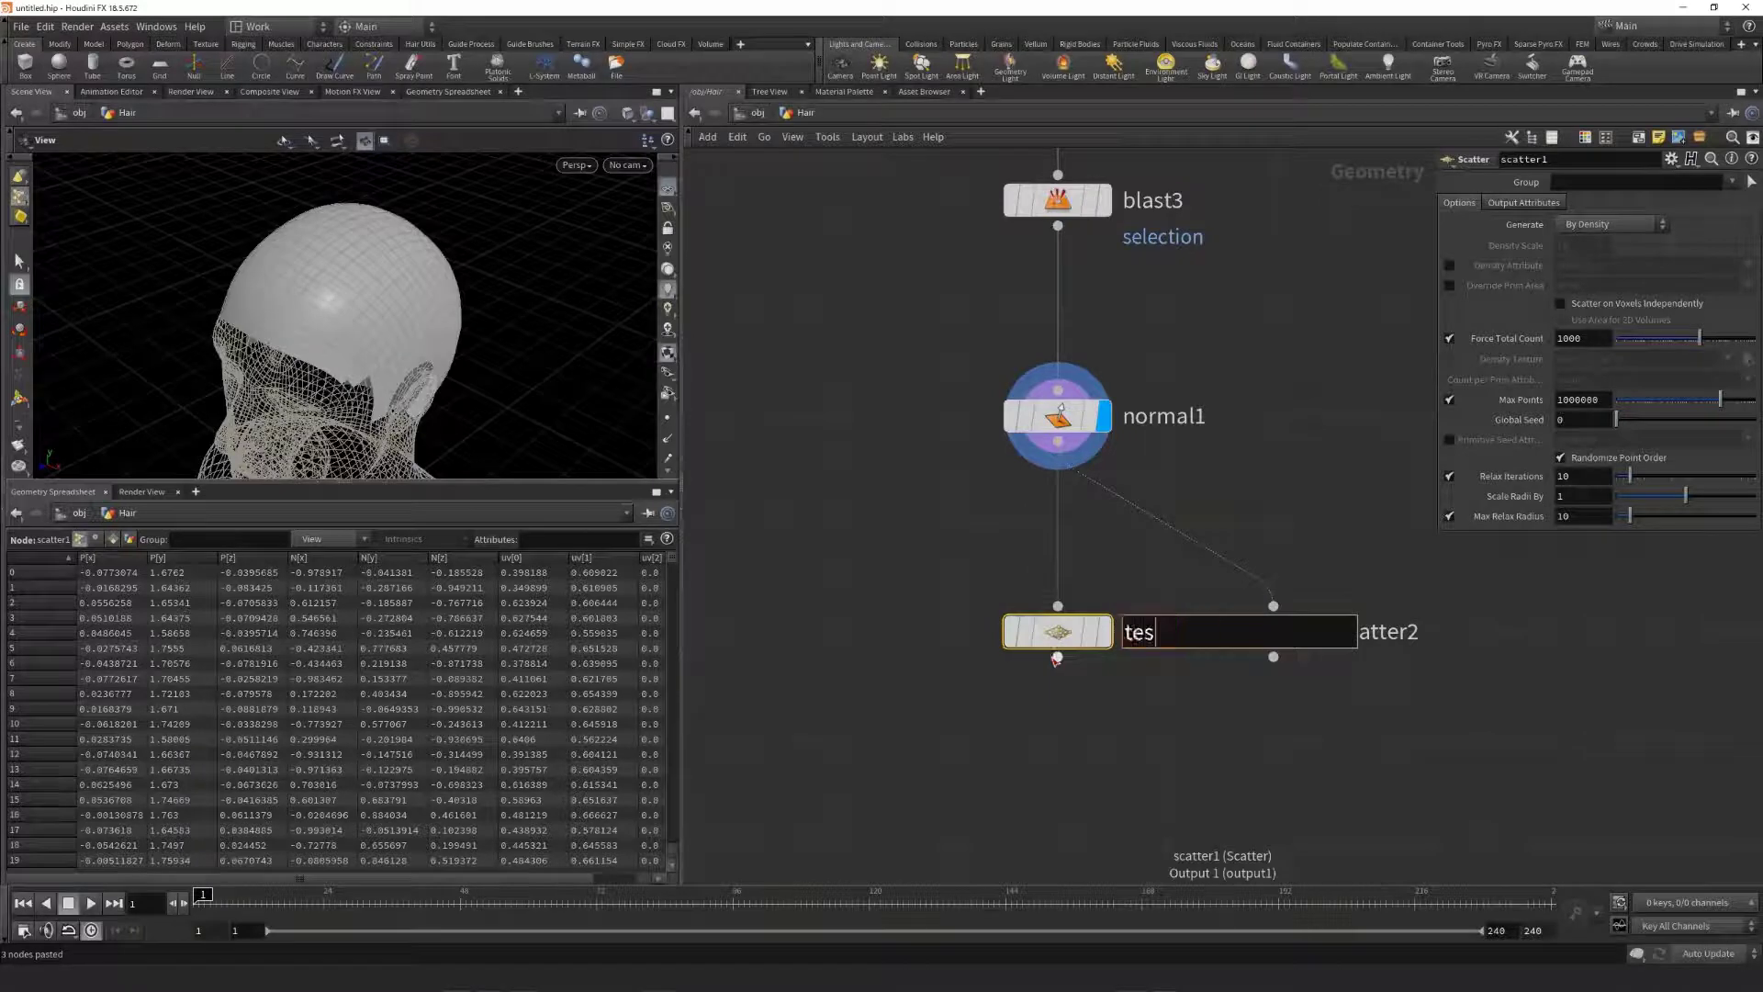
{"action": "key", "text": "Return"}
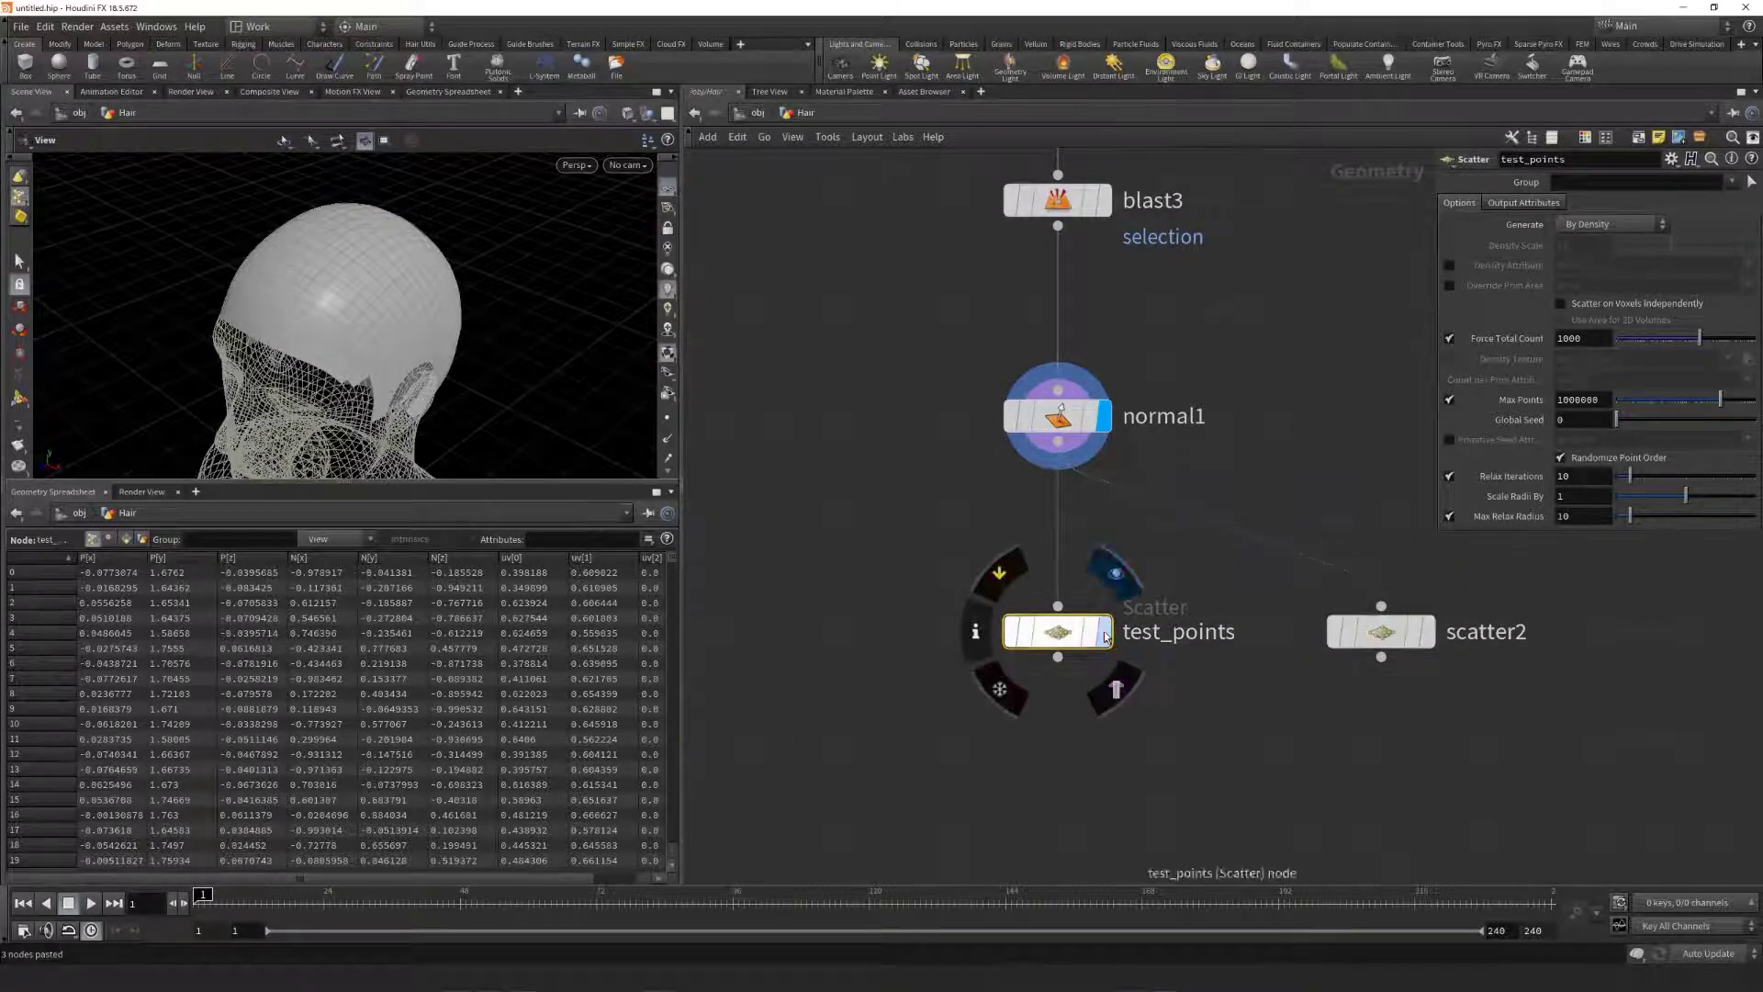
{"action": "left_click", "coordinate": [1117, 572]}
{"action": "scroll", "coordinate": [1179, 471], "scroll_direction": "down", "scroll_amount": 2}
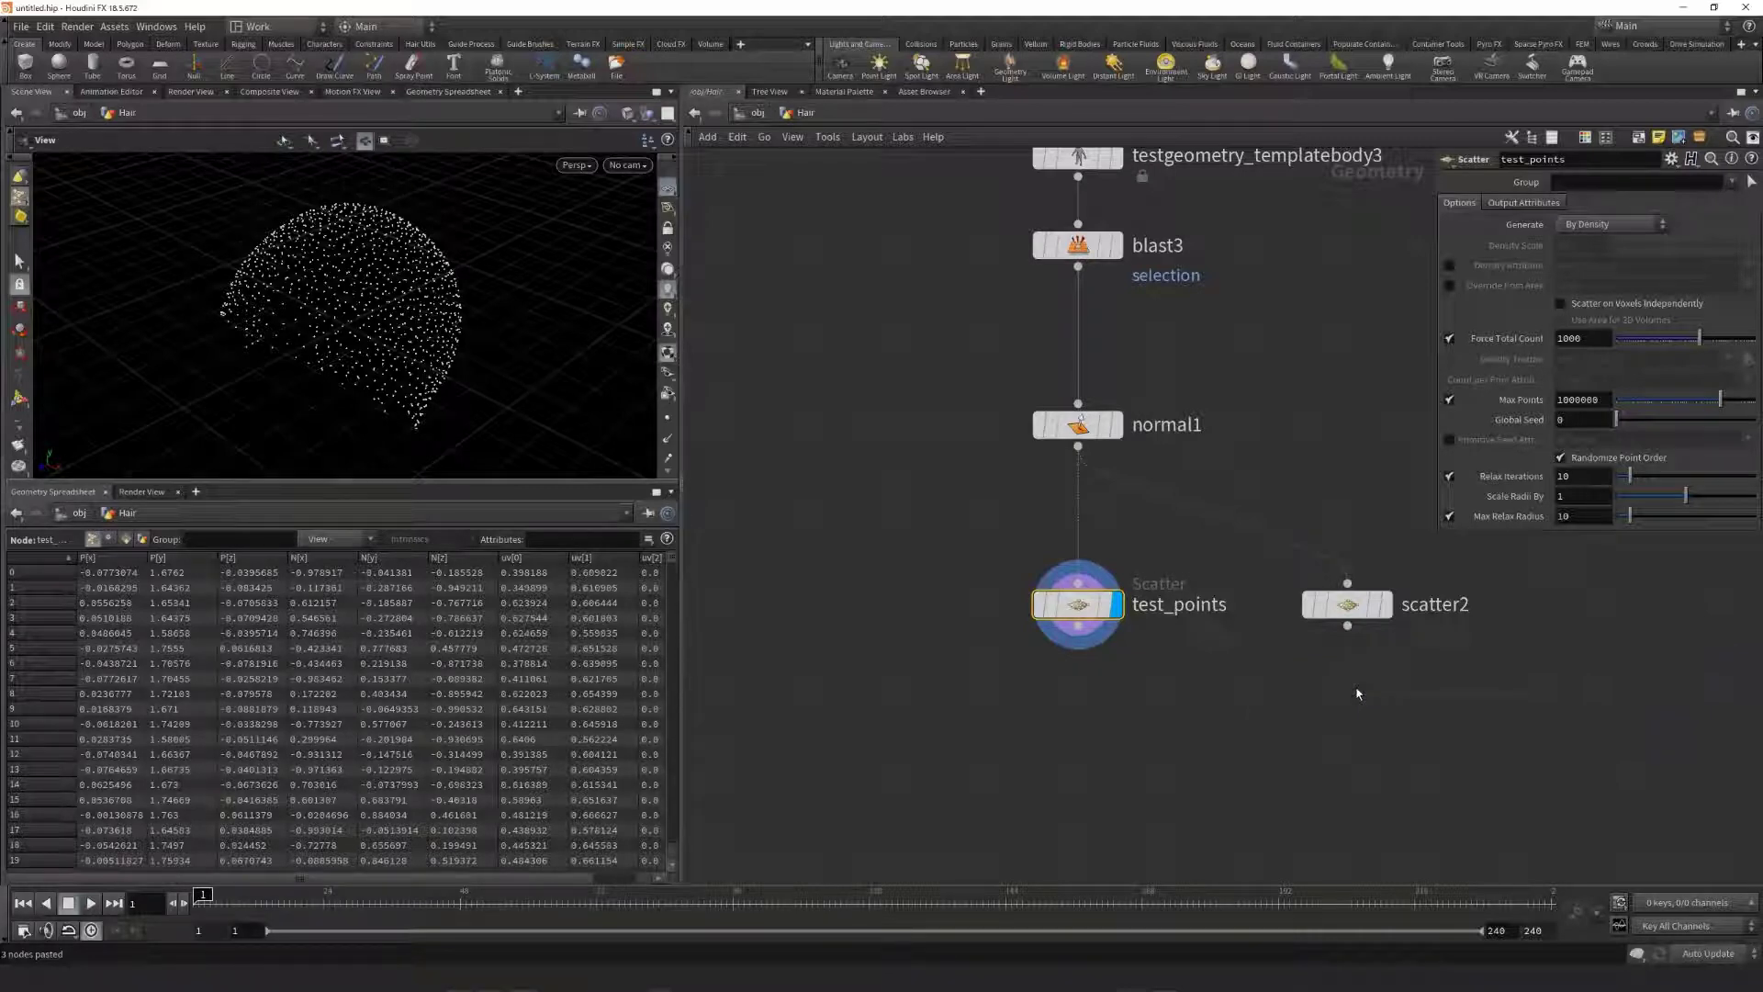
Step: Set the Force Total Count of test_points to 500
{"action": "double_click", "coordinate": [1581, 337]}
{"action": "type", "text": "500"}
{"action": "key", "text": "Return"}
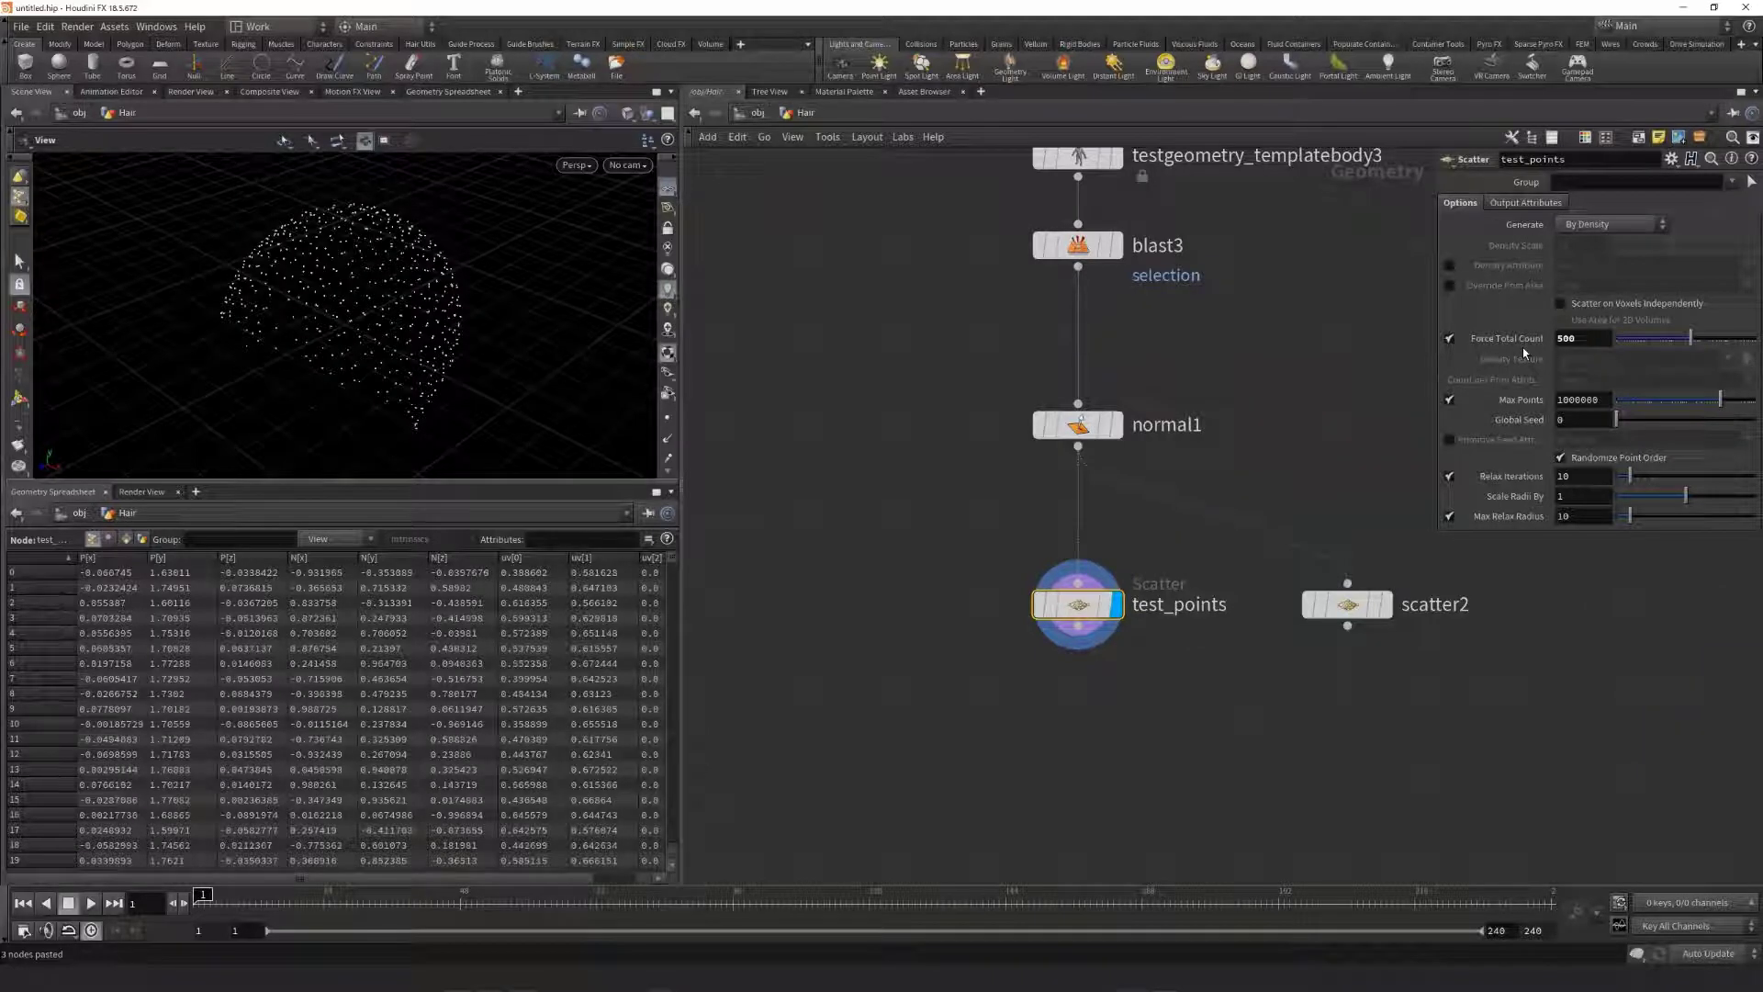
Step: Rename the scatter2 node to final_points and display its result
{"action": "left_click", "coordinate": [1373, 606]}
{"action": "double_click", "coordinate": [1460, 606]}
{"action": "type", "text": "final_points"}
{"action": "key", "text": "Return"}
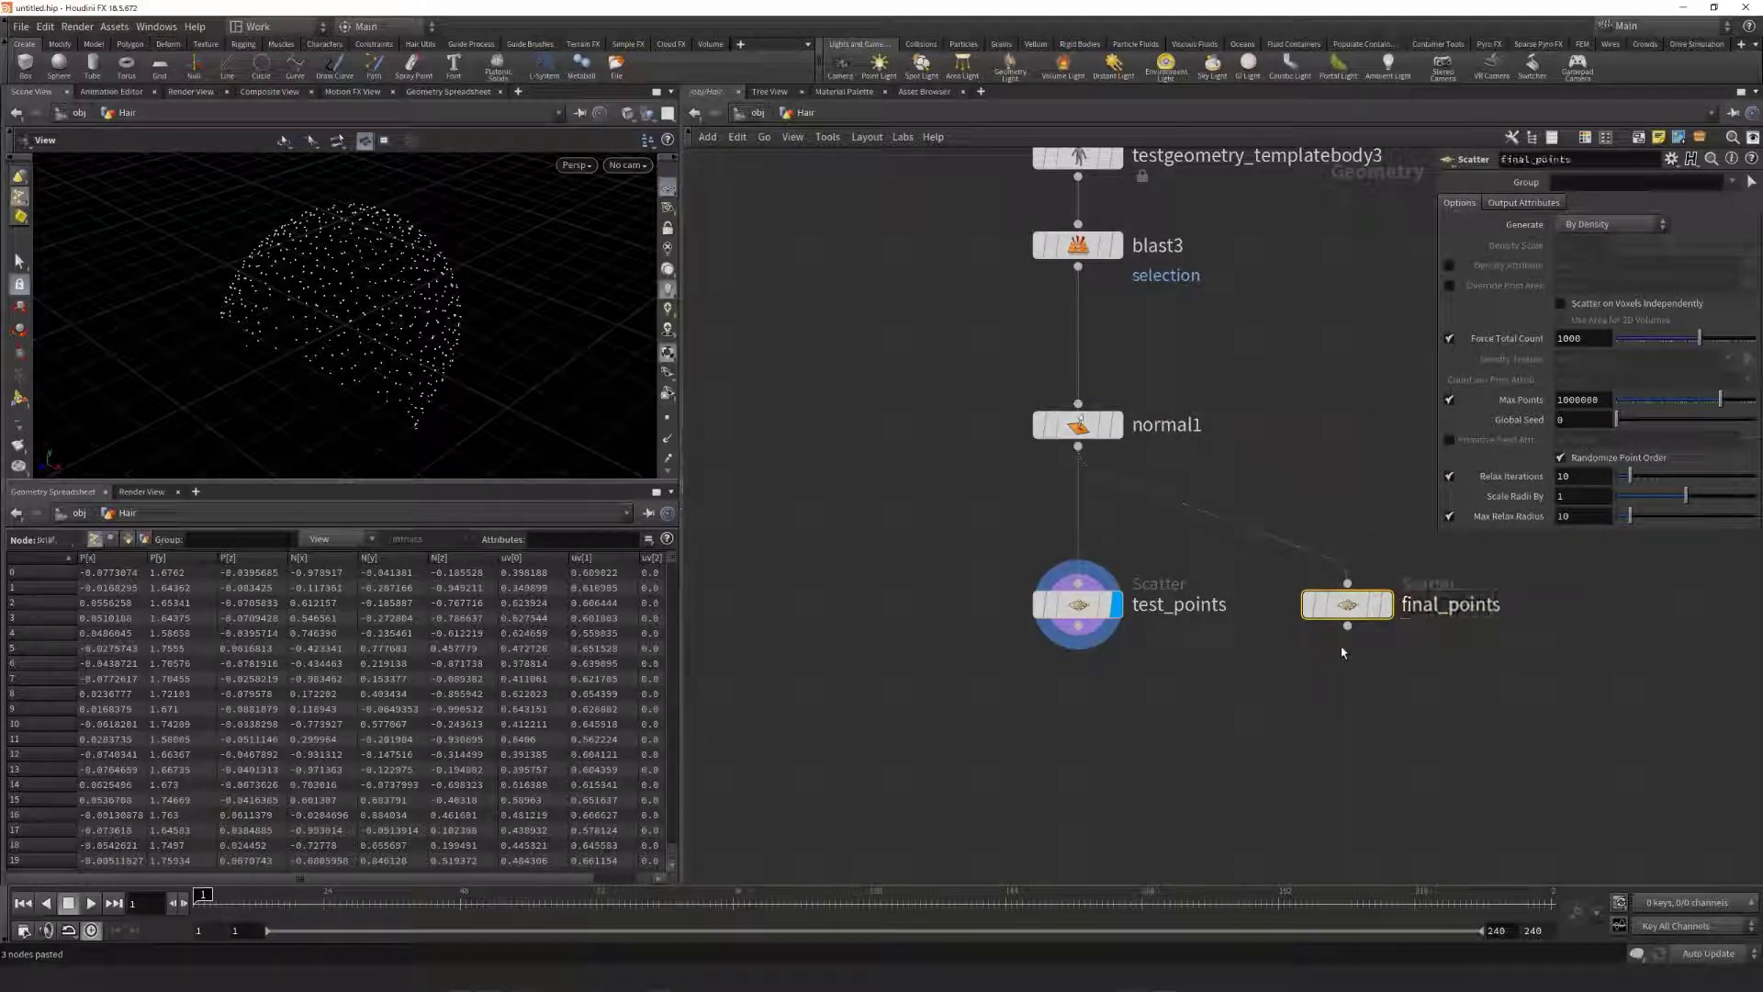
{"action": "left_click", "coordinate": [1390, 613]}
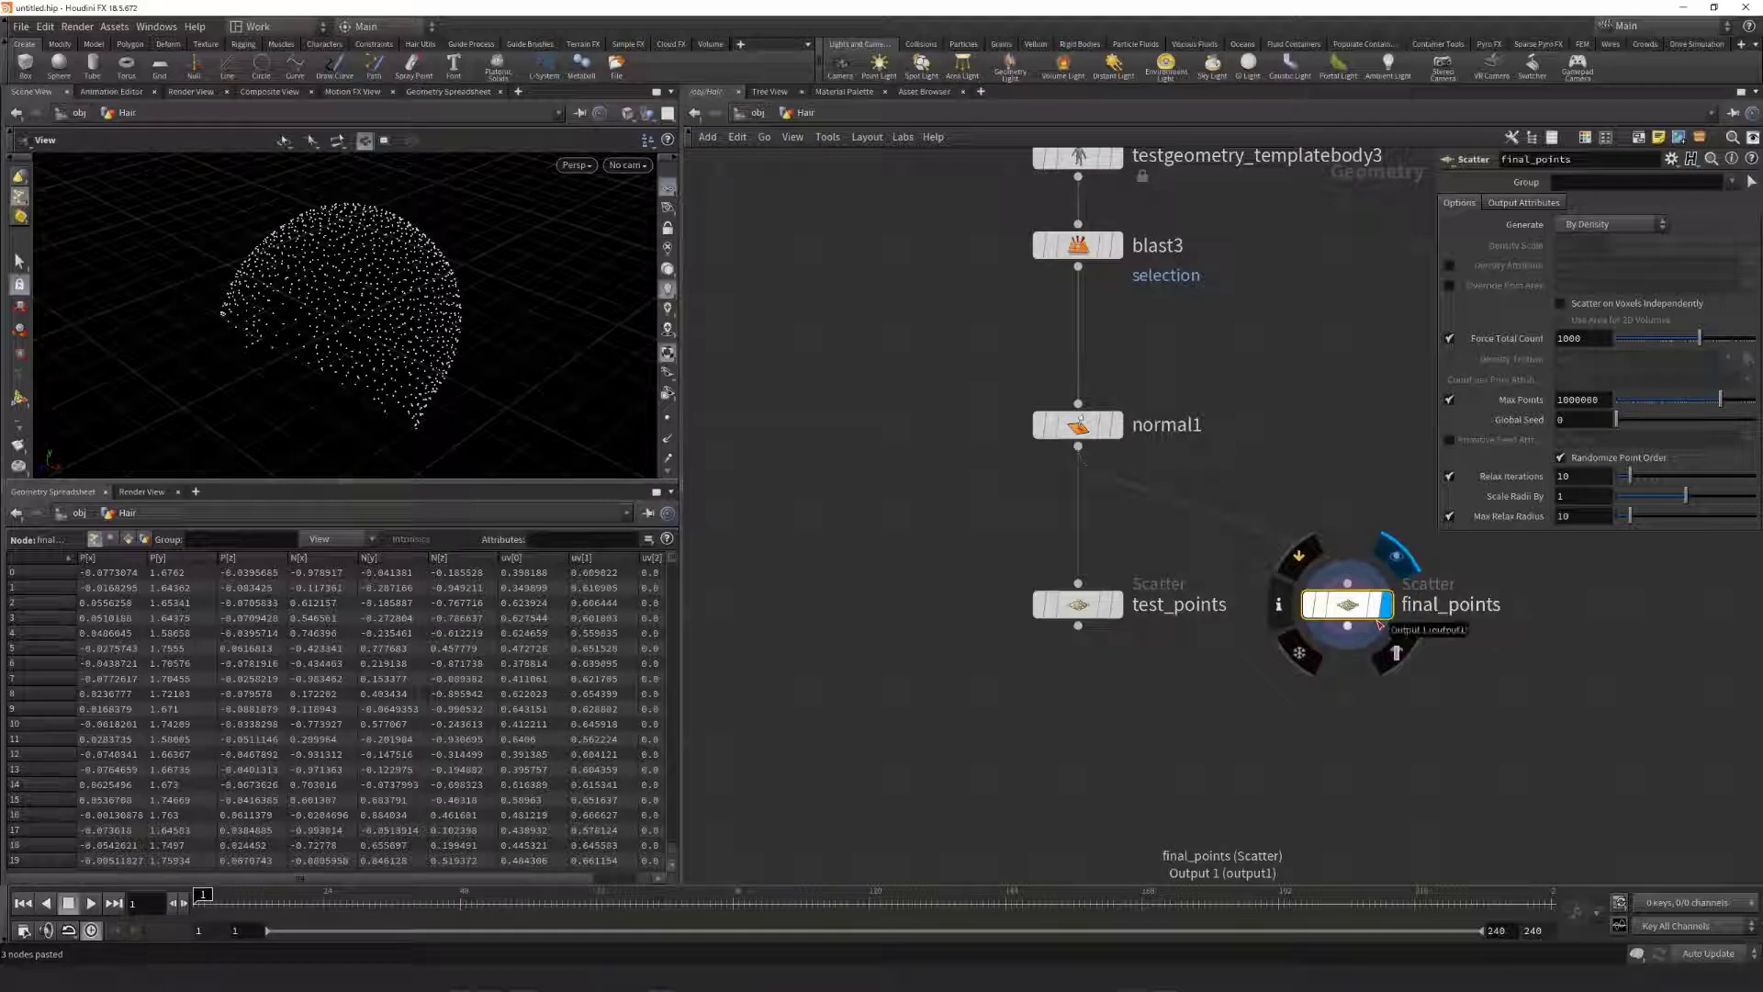
Step: Set the Force Total Count of final_points to 5000
{"action": "left_click", "coordinate": [1588, 338]}
{"action": "key", "text": "BackSpace"}
{"action": "key", "text": "BackSpace"}
{"action": "key", "text": "BackSpace"}
{"action": "key", "text": "BackSpace"}
{"action": "type", "text": "5000"}
{"action": "key", "text": "Return"}
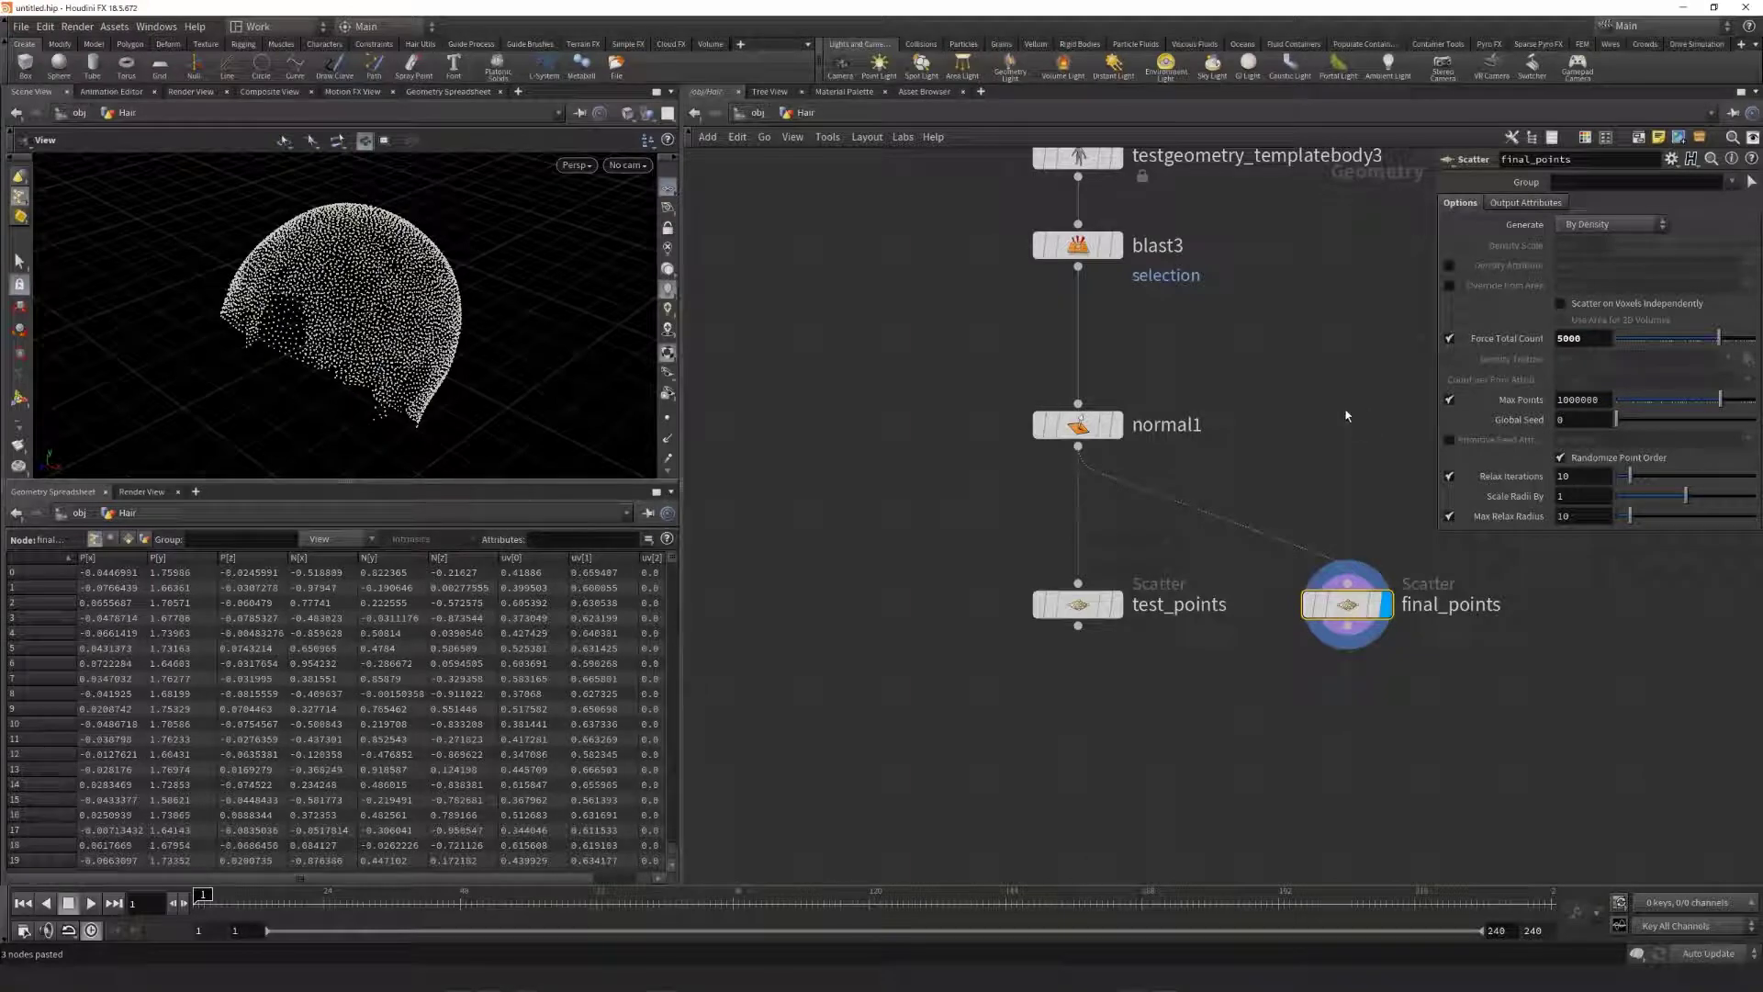
Step: Add a Switch node below test_points, connect test_points as its first input and final_points as its second, and display it
{"action": "left_click", "coordinate": [1117, 811]}
{"action": "key", "text": "Tab"}
{"action": "type", "text": "s"}
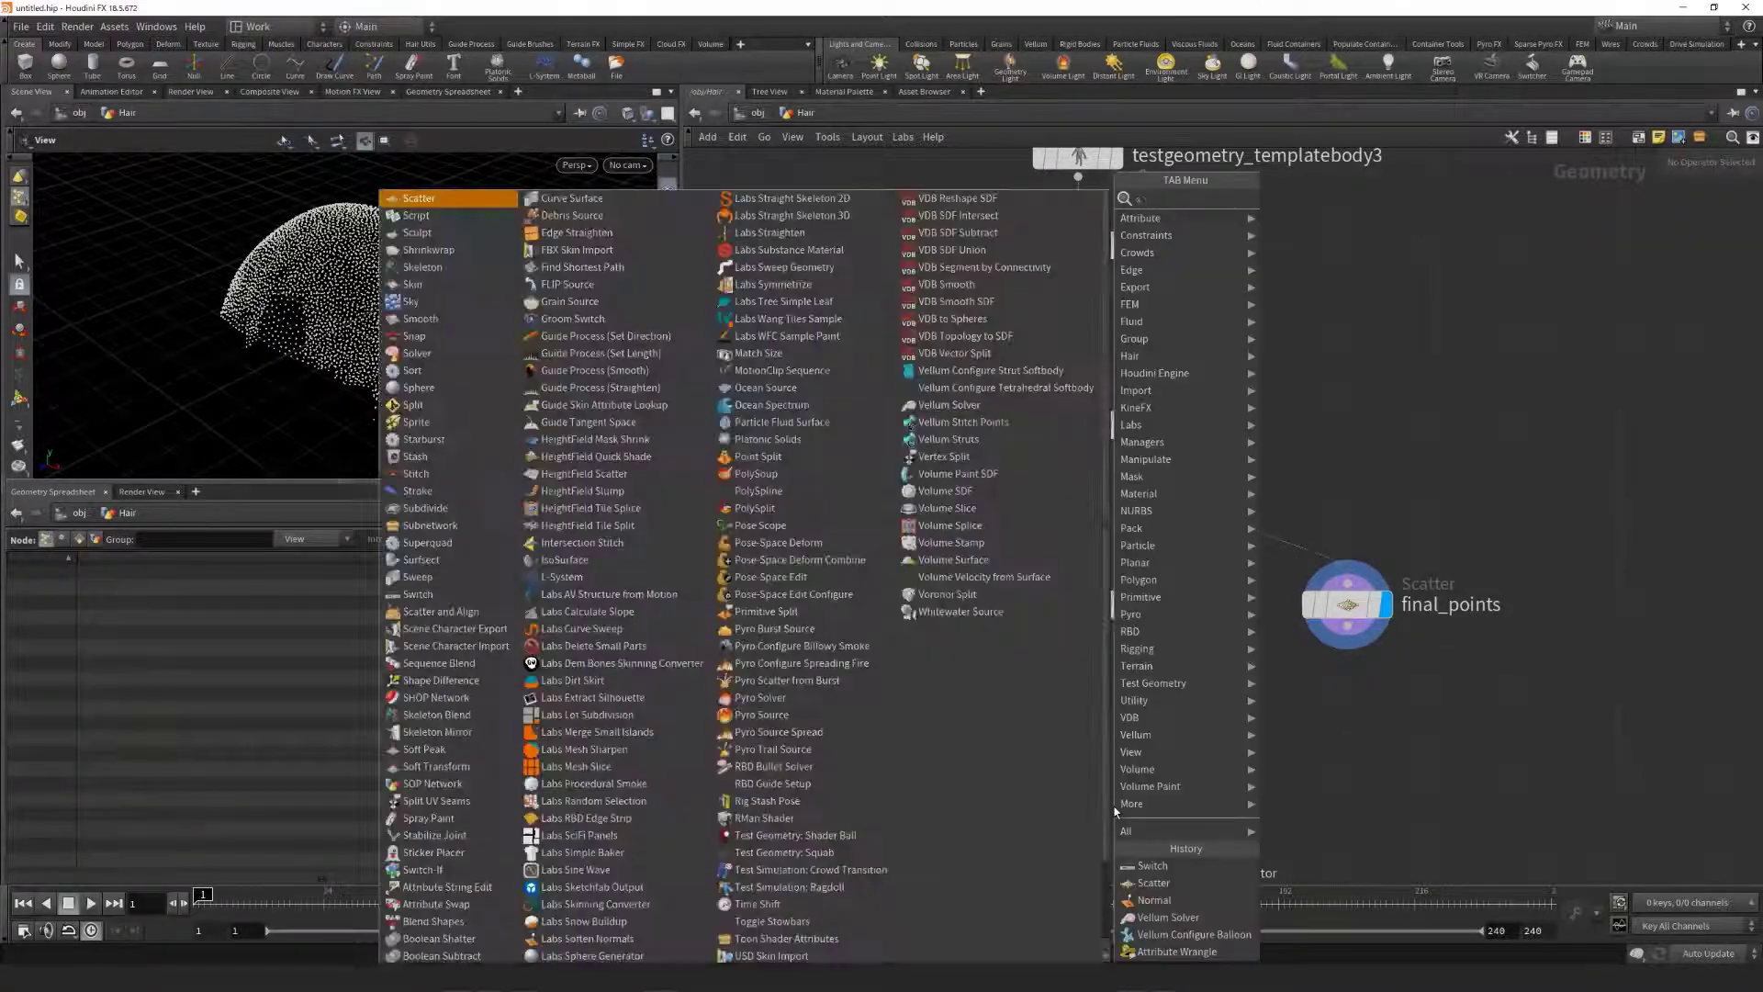
{"action": "type", "text": "wi"}
{"action": "key", "text": "Return"}
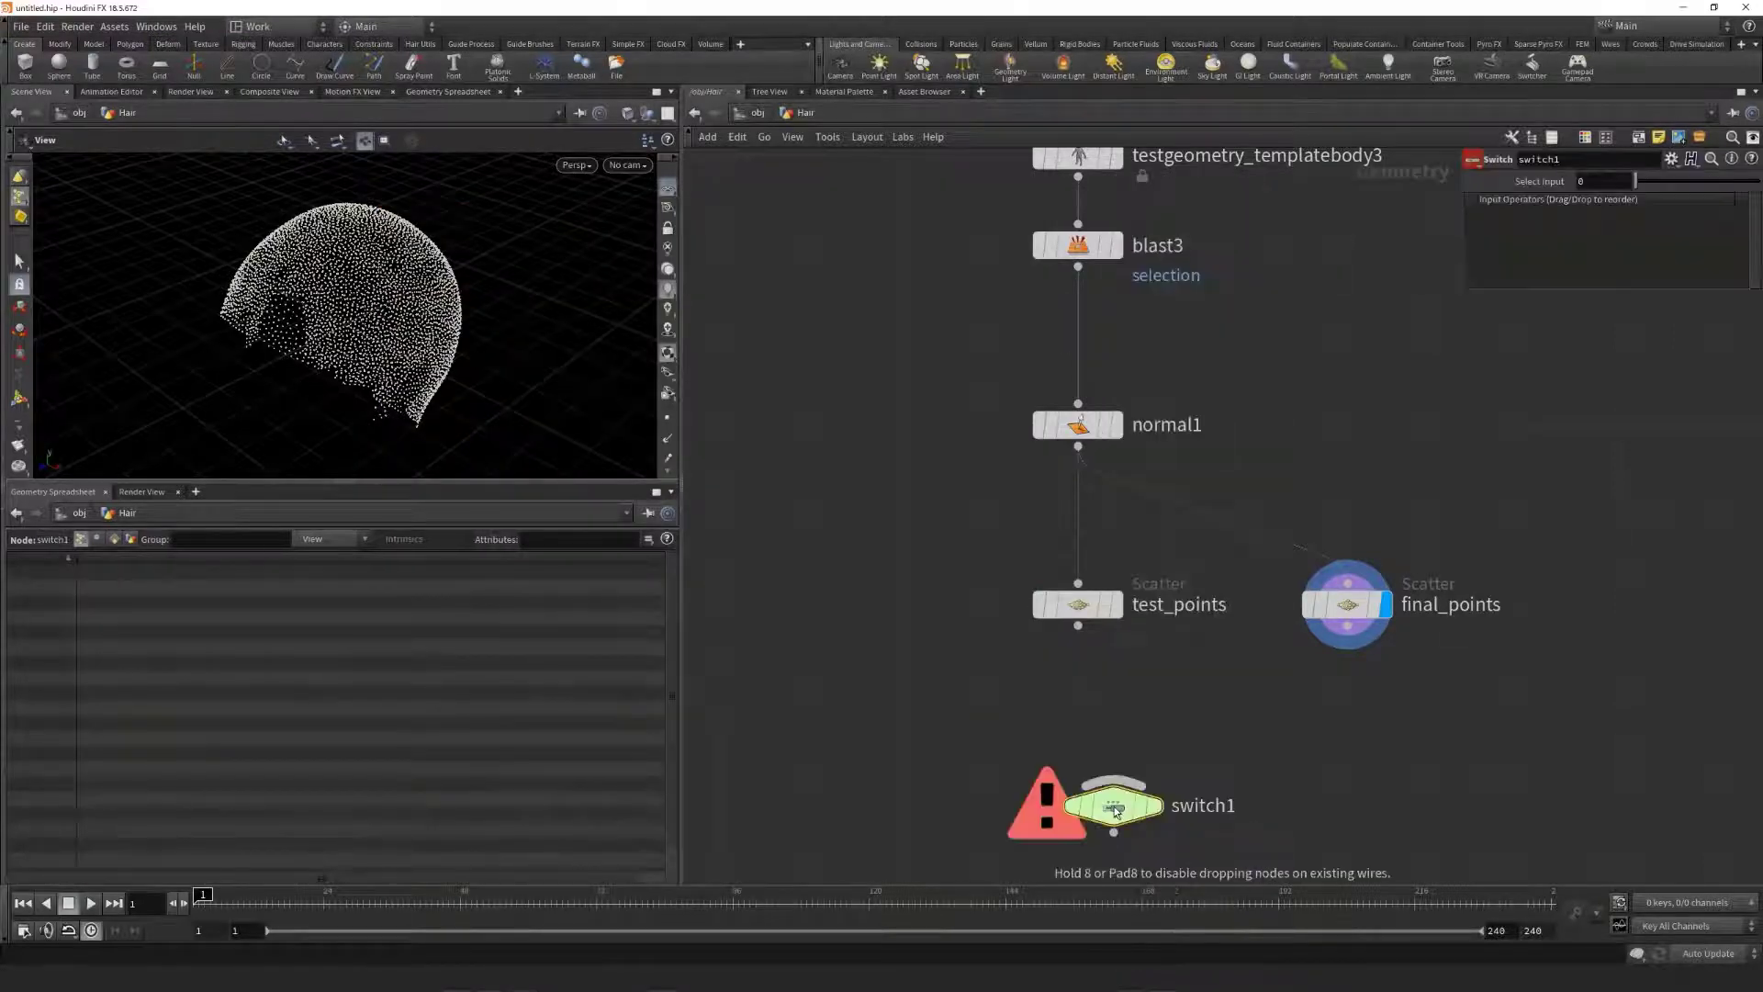
{"action": "left_click", "coordinate": [1081, 789]}
{"action": "left_click_drag", "start_coordinate": [1078, 764], "coordinate": [1079, 626]}
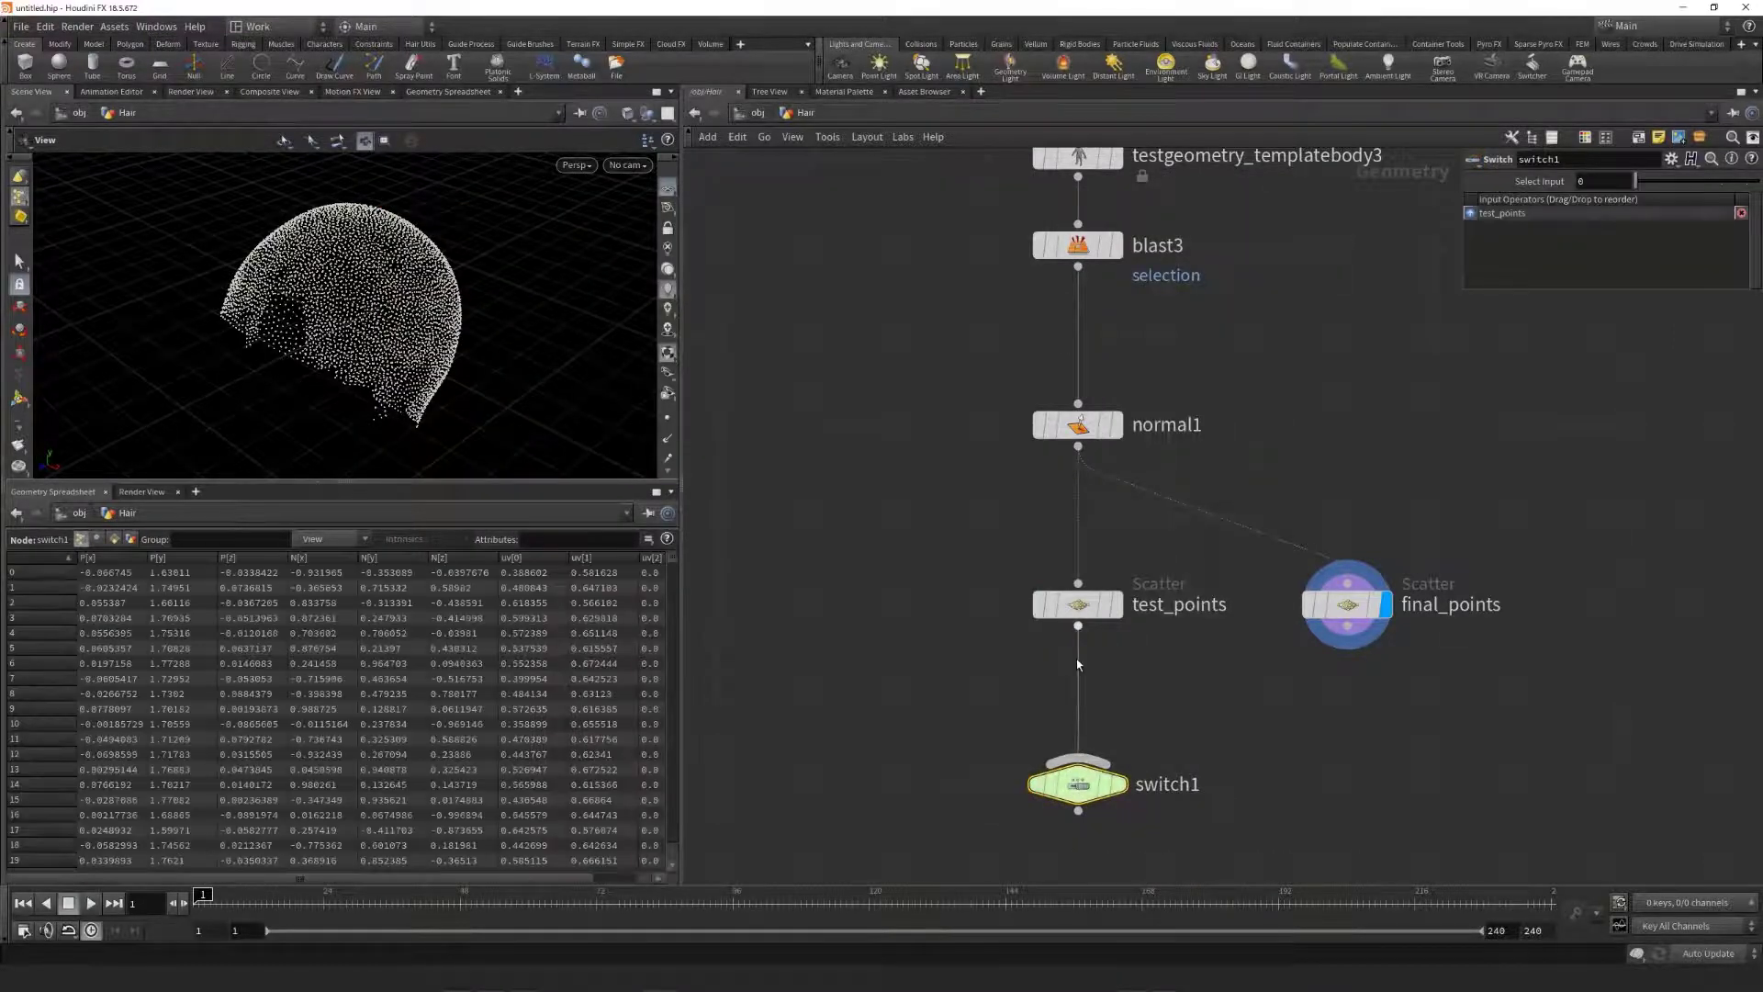
{"action": "left_click_drag", "start_coordinate": [1102, 766], "coordinate": [1347, 627]}
{"action": "left_click", "coordinate": [1125, 803]}
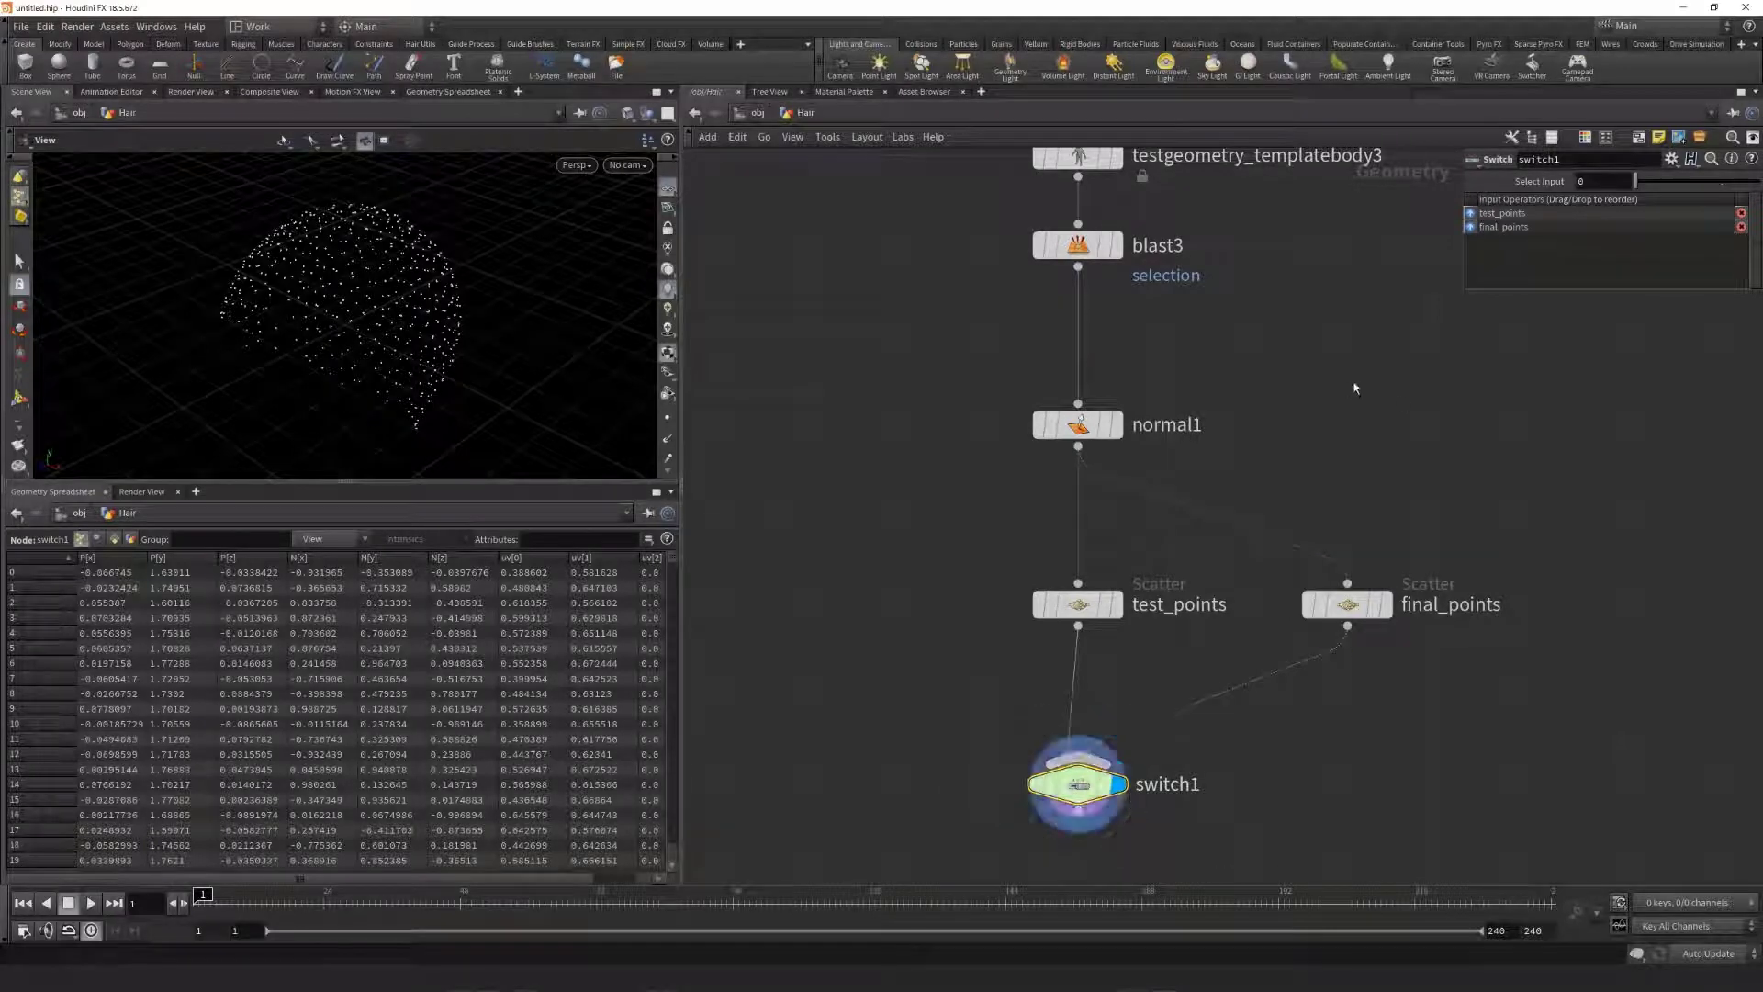
{"action": "middle_click_drag", "start_coordinate": [1582, 181], "coordinate": [1631, 189]}
Step: Paste the copied color, attribute VOP and group expression chain, connect it below switch1 and display the last attribute VOP
{"action": "scroll", "coordinate": [1424, 579], "scroll_direction": "down", "scroll_amount": 2}
{"action": "key", "text": "ctrl+v"}
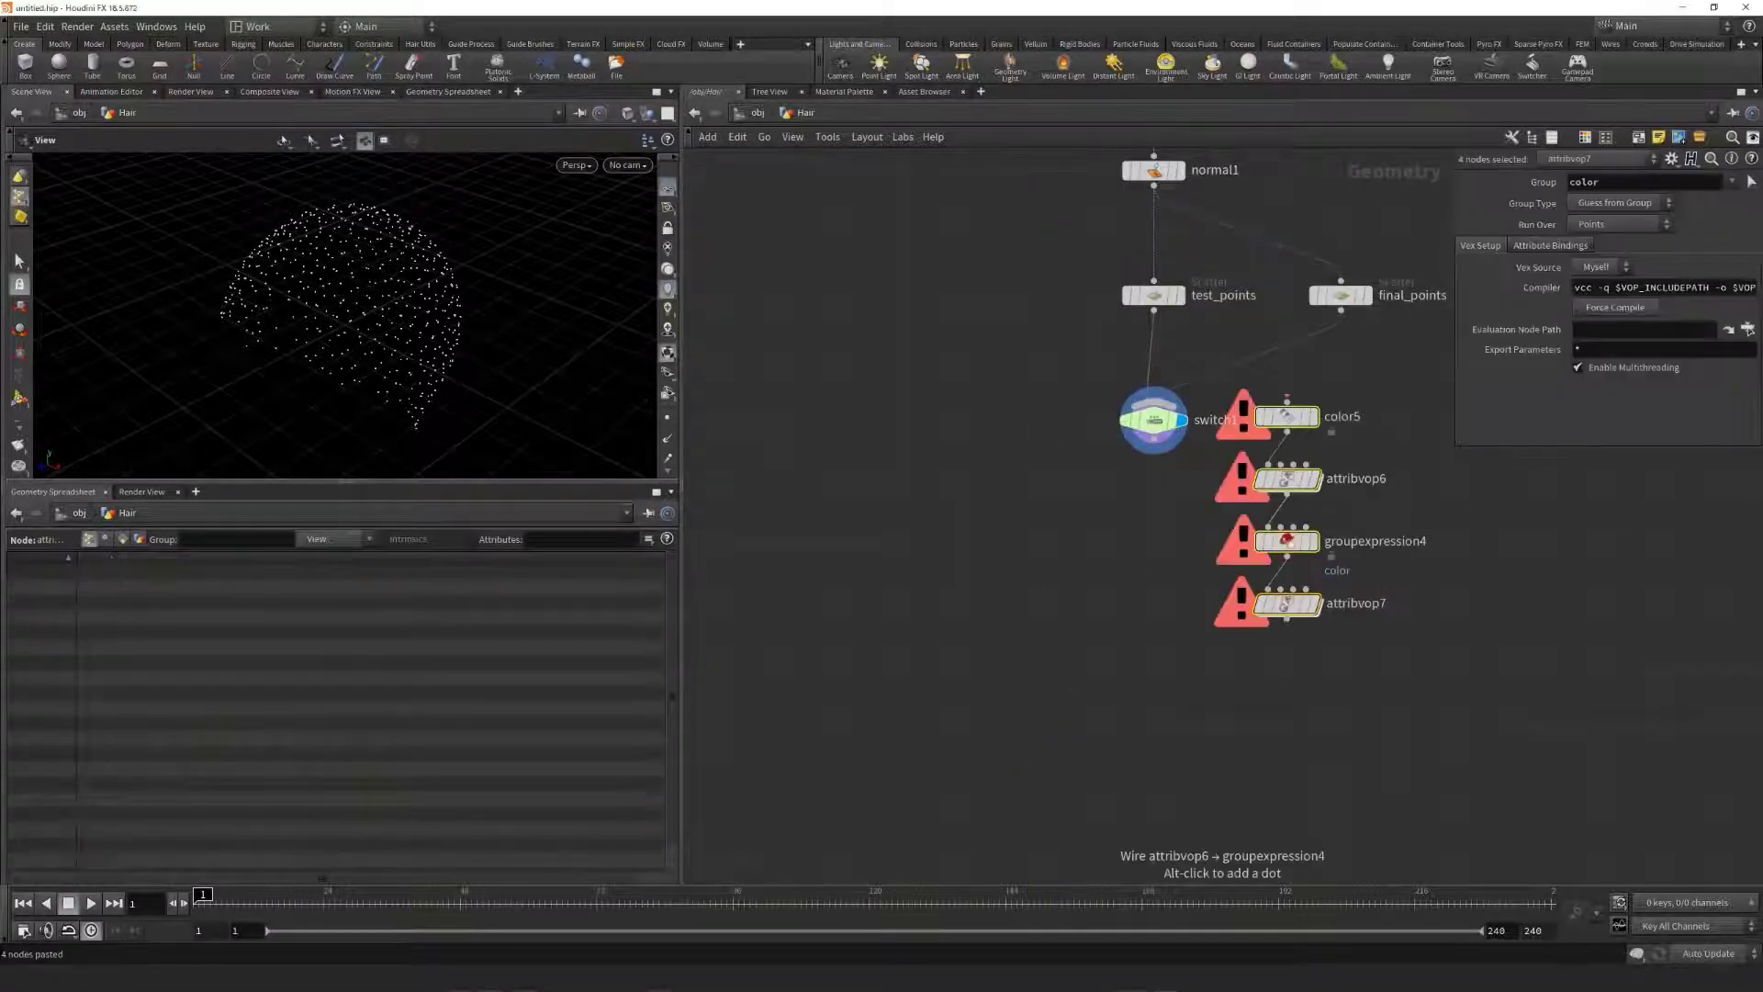
{"action": "left_click_drag", "start_coordinate": [1291, 415], "coordinate": [1158, 450]}
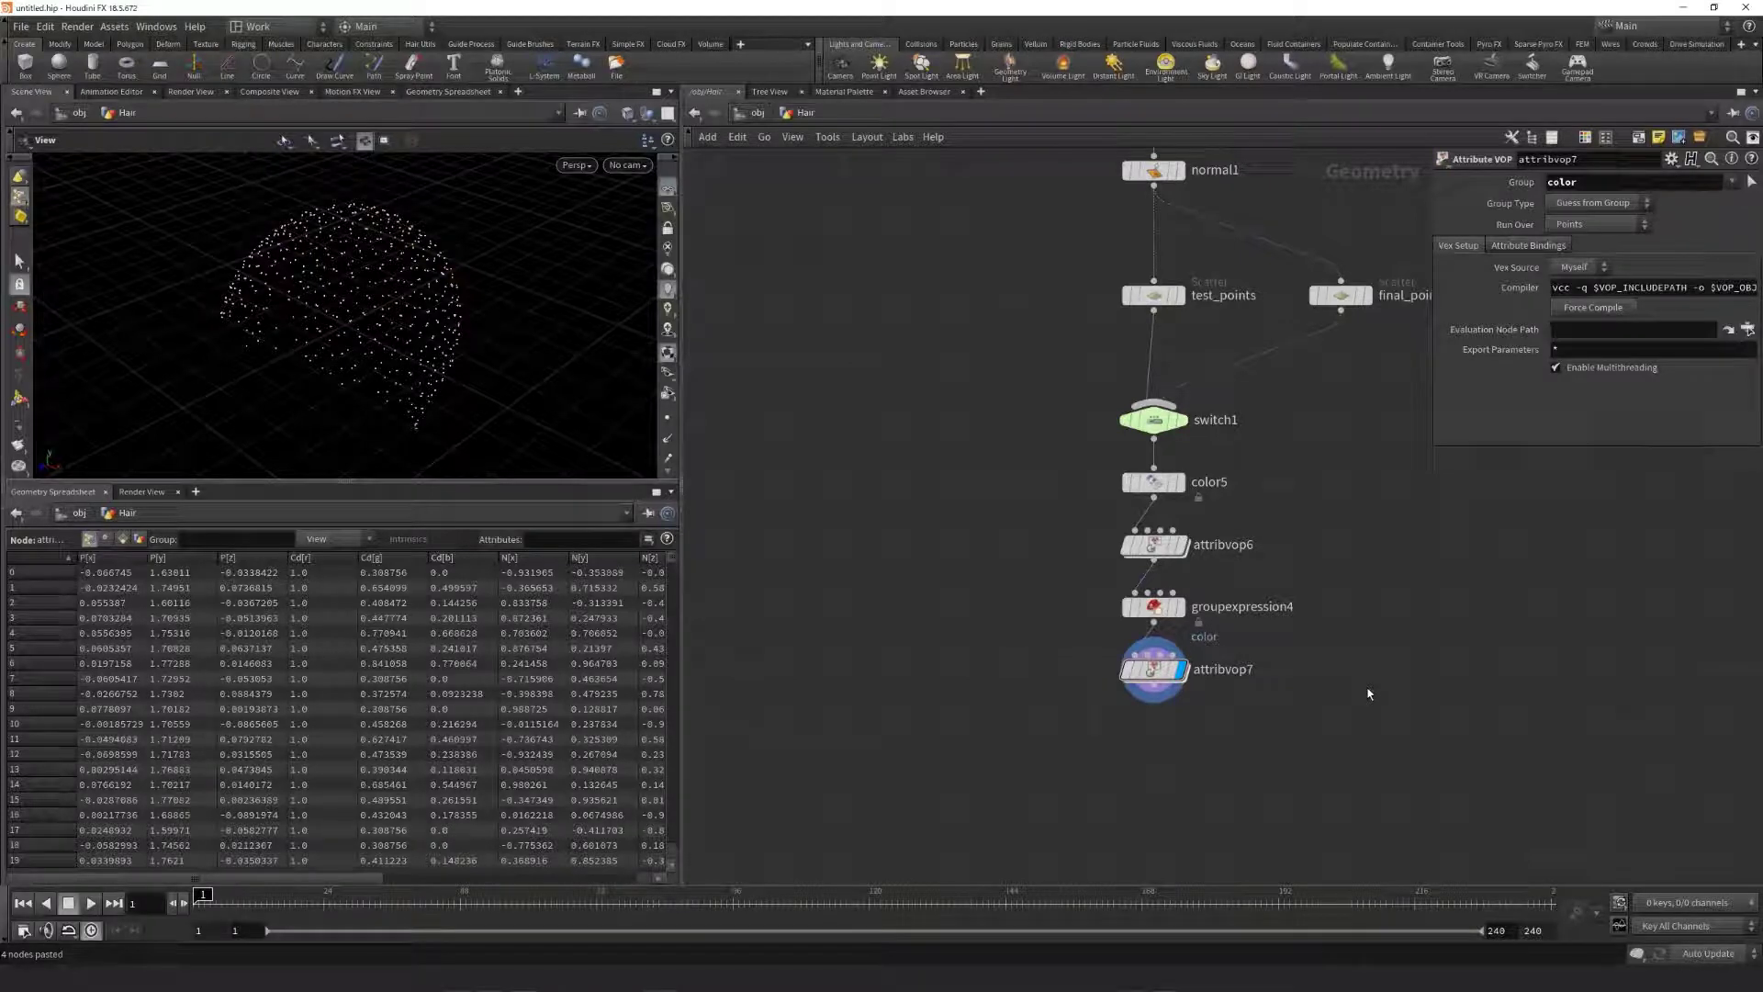
Step: Add a Line node beside the chain with a length of 0.1 and 30 points
{"action": "key", "text": "Tab"}
{"action": "type", "text": "line"}
{"action": "key", "text": "Return"}
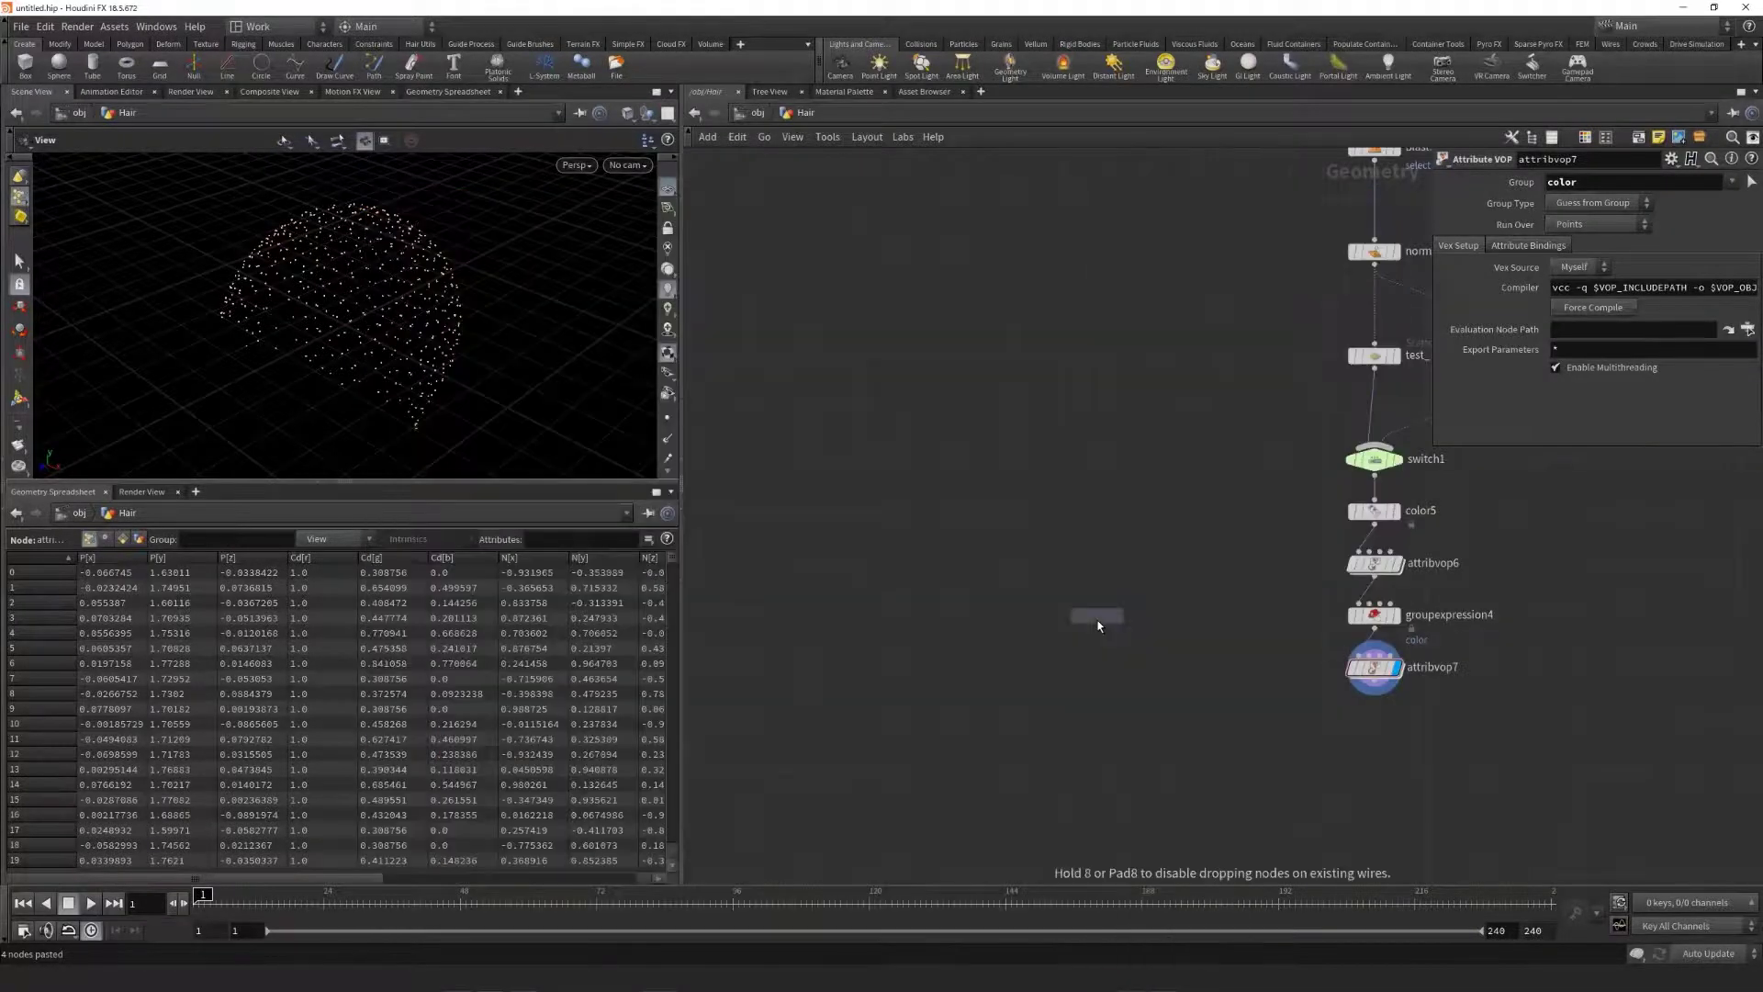
{"action": "left_click", "coordinate": [1166, 617]}
{"action": "double_click", "coordinate": [1612, 242]}
{"action": "type", "text": "0.1"}
{"action": "key", "text": "Return"}
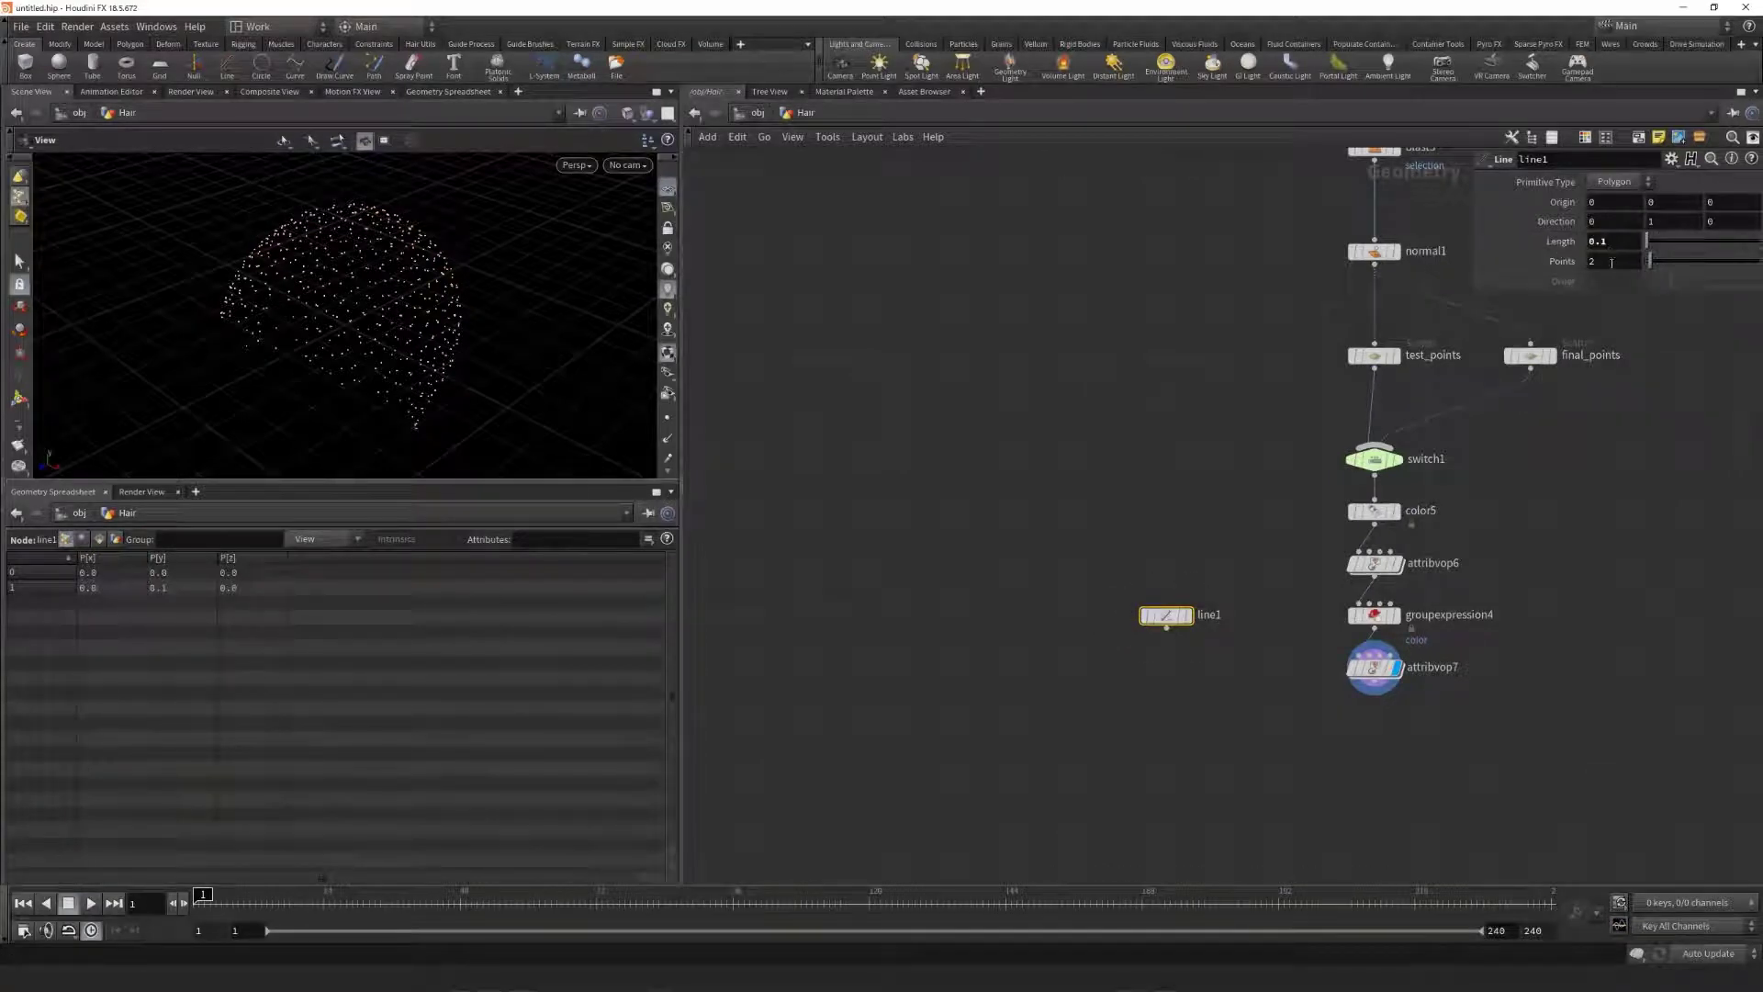
{"action": "double_click", "coordinate": [1611, 262]}
{"action": "type", "text": "30"}
{"action": "key", "text": "Return"}
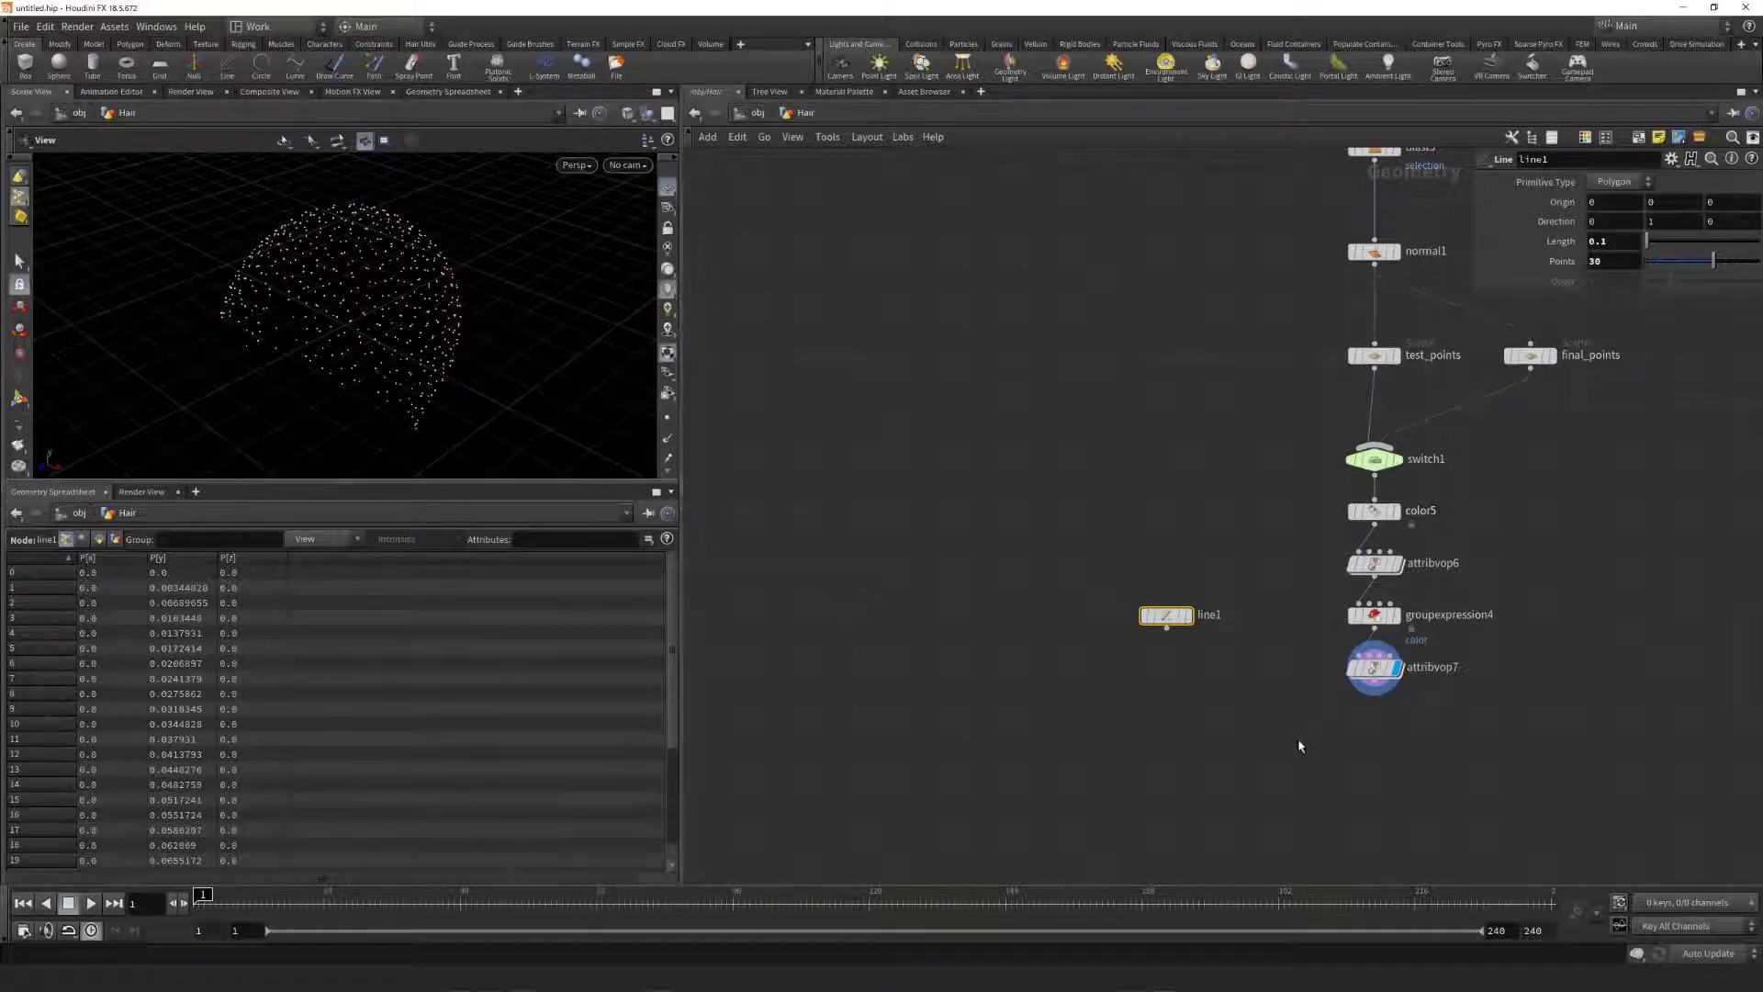
Step: Add a Copy to Points node below line1 and attribvop7, and connect line1 to its first input
{"action": "scroll", "coordinate": [1194, 684], "scroll_direction": "down", "scroll_amount": 2}
{"action": "key", "text": "Tab"}
{"action": "type", "text": "copy"}
{"action": "key", "text": "Down"}
{"action": "key", "text": "Down"}
{"action": "key", "text": "Down"}
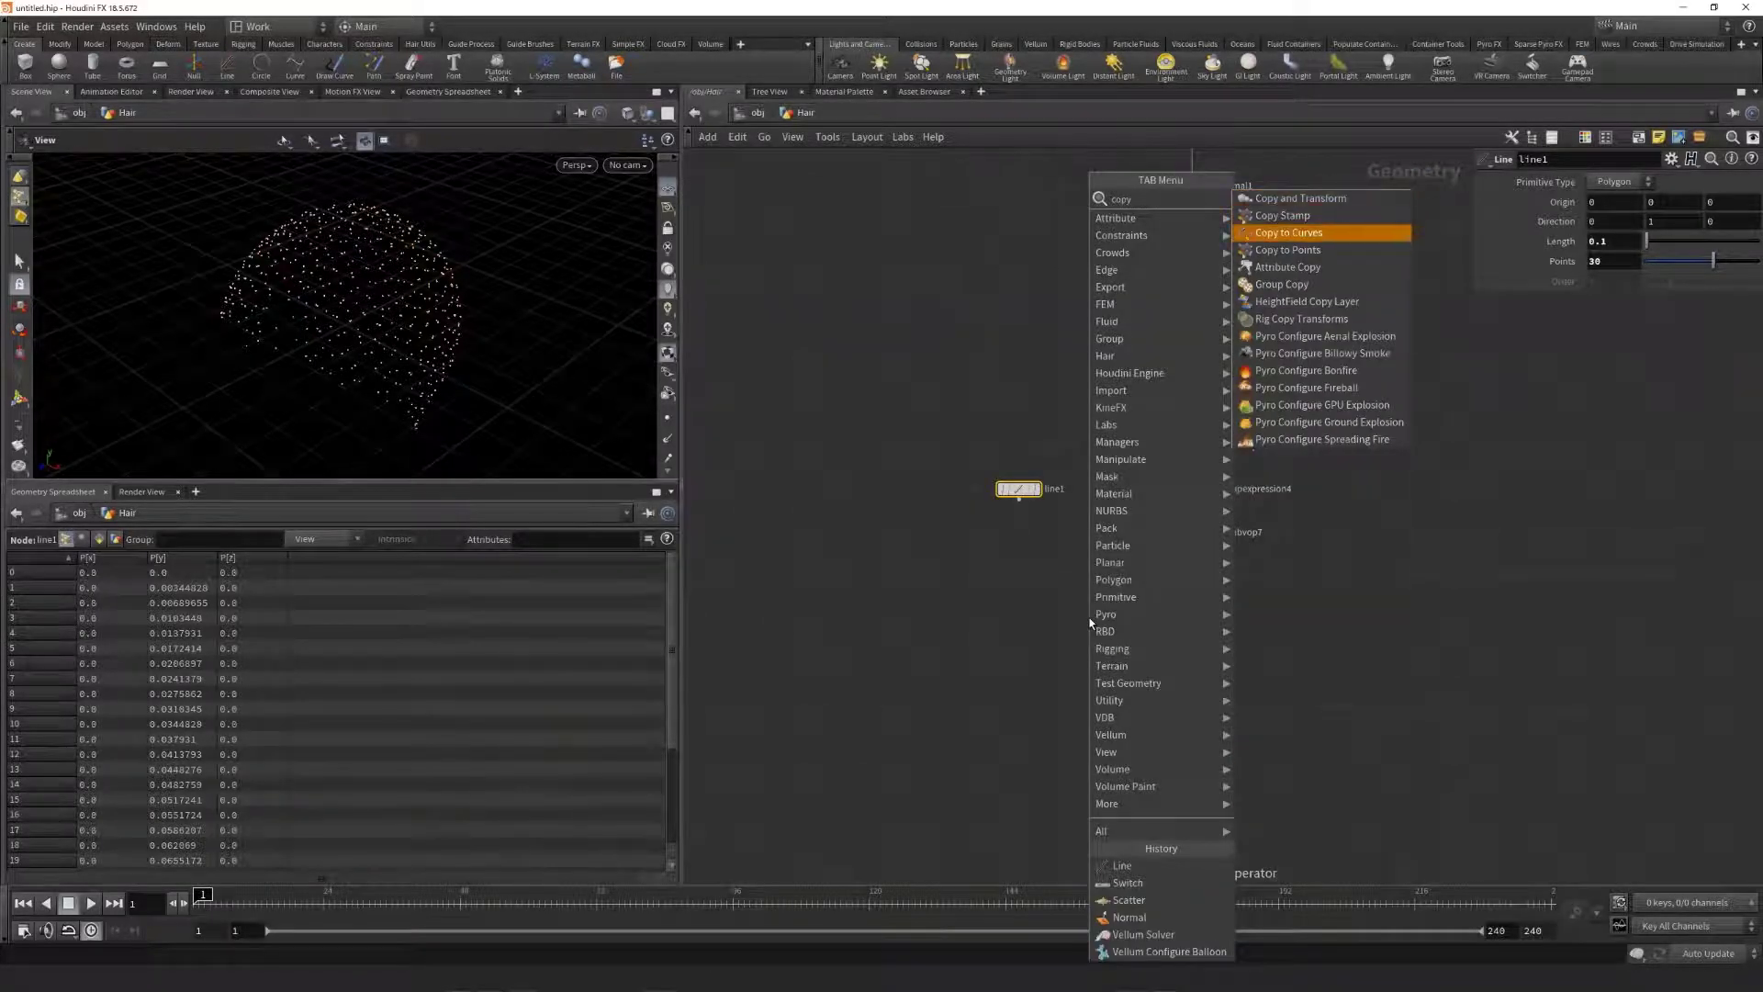
{"action": "key", "text": "Return"}
{"action": "left_click", "coordinate": [1090, 624]}
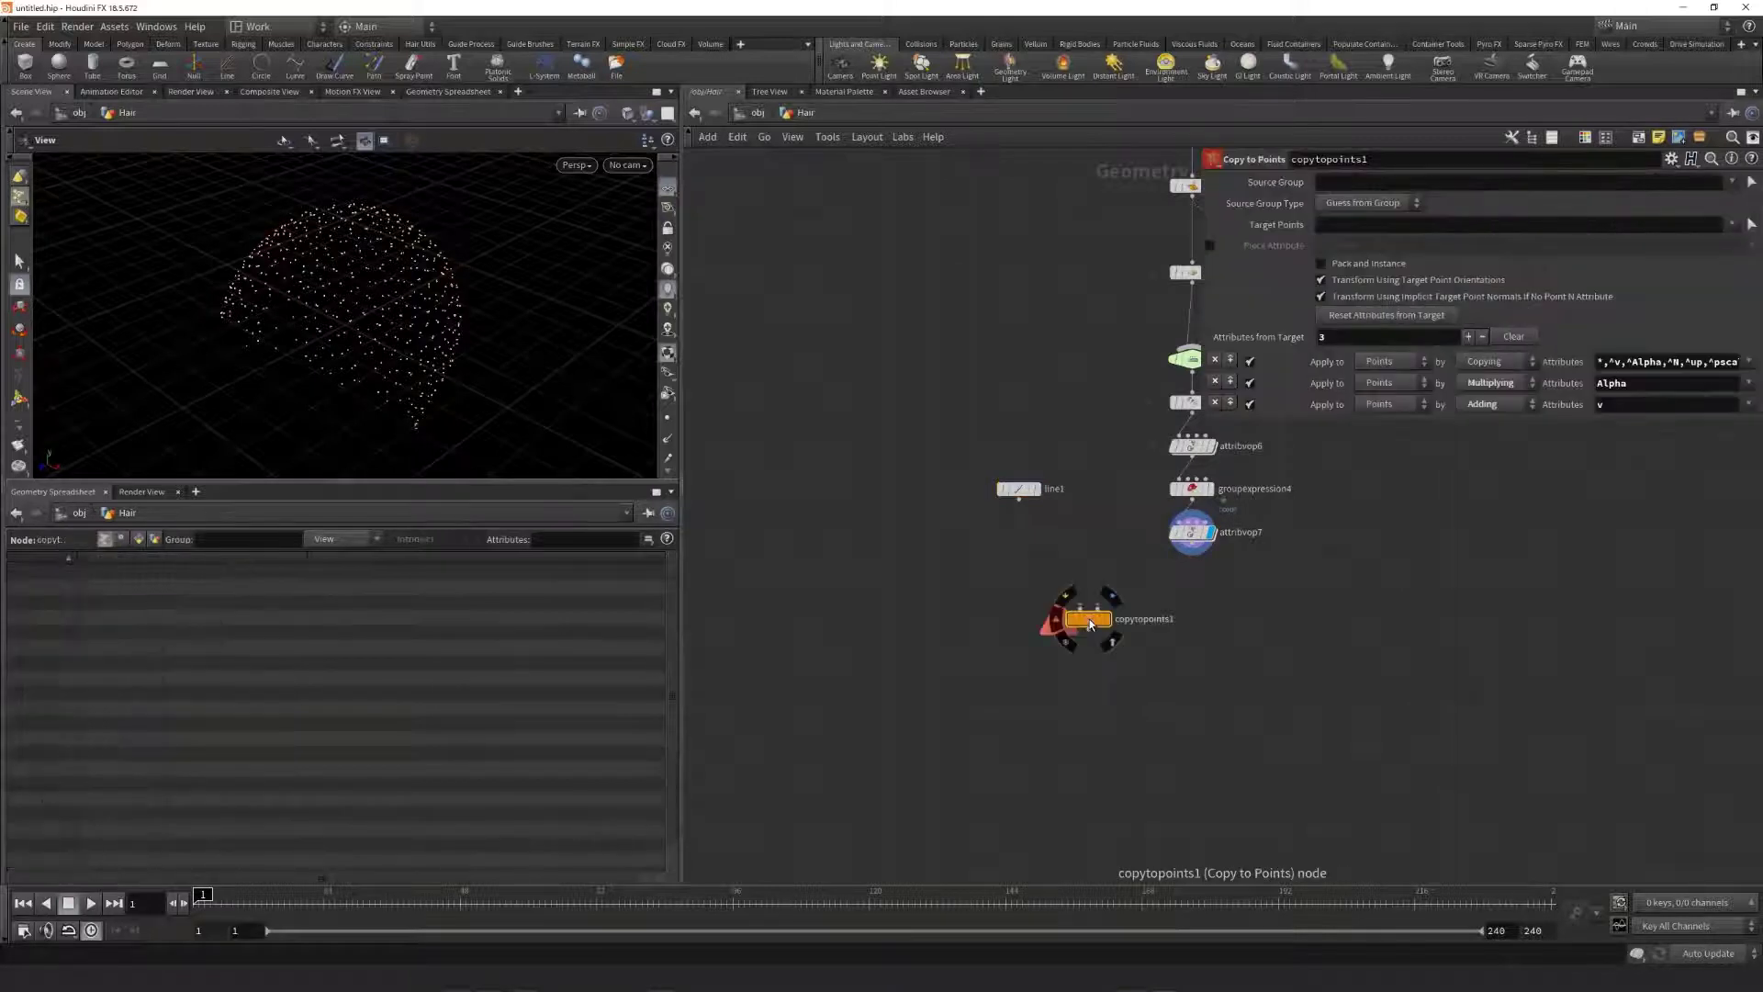
{"action": "mouse_move", "coordinate": [1091, 623]}
{"action": "left_mouse_down"}
{"action": "mouse_move", "coordinate": [1127, 622]}
{"action": "mouse_move", "coordinate": [1111, 622]}
{"action": "left_mouse_up"}
{"action": "left_click", "coordinate": [1020, 499]}
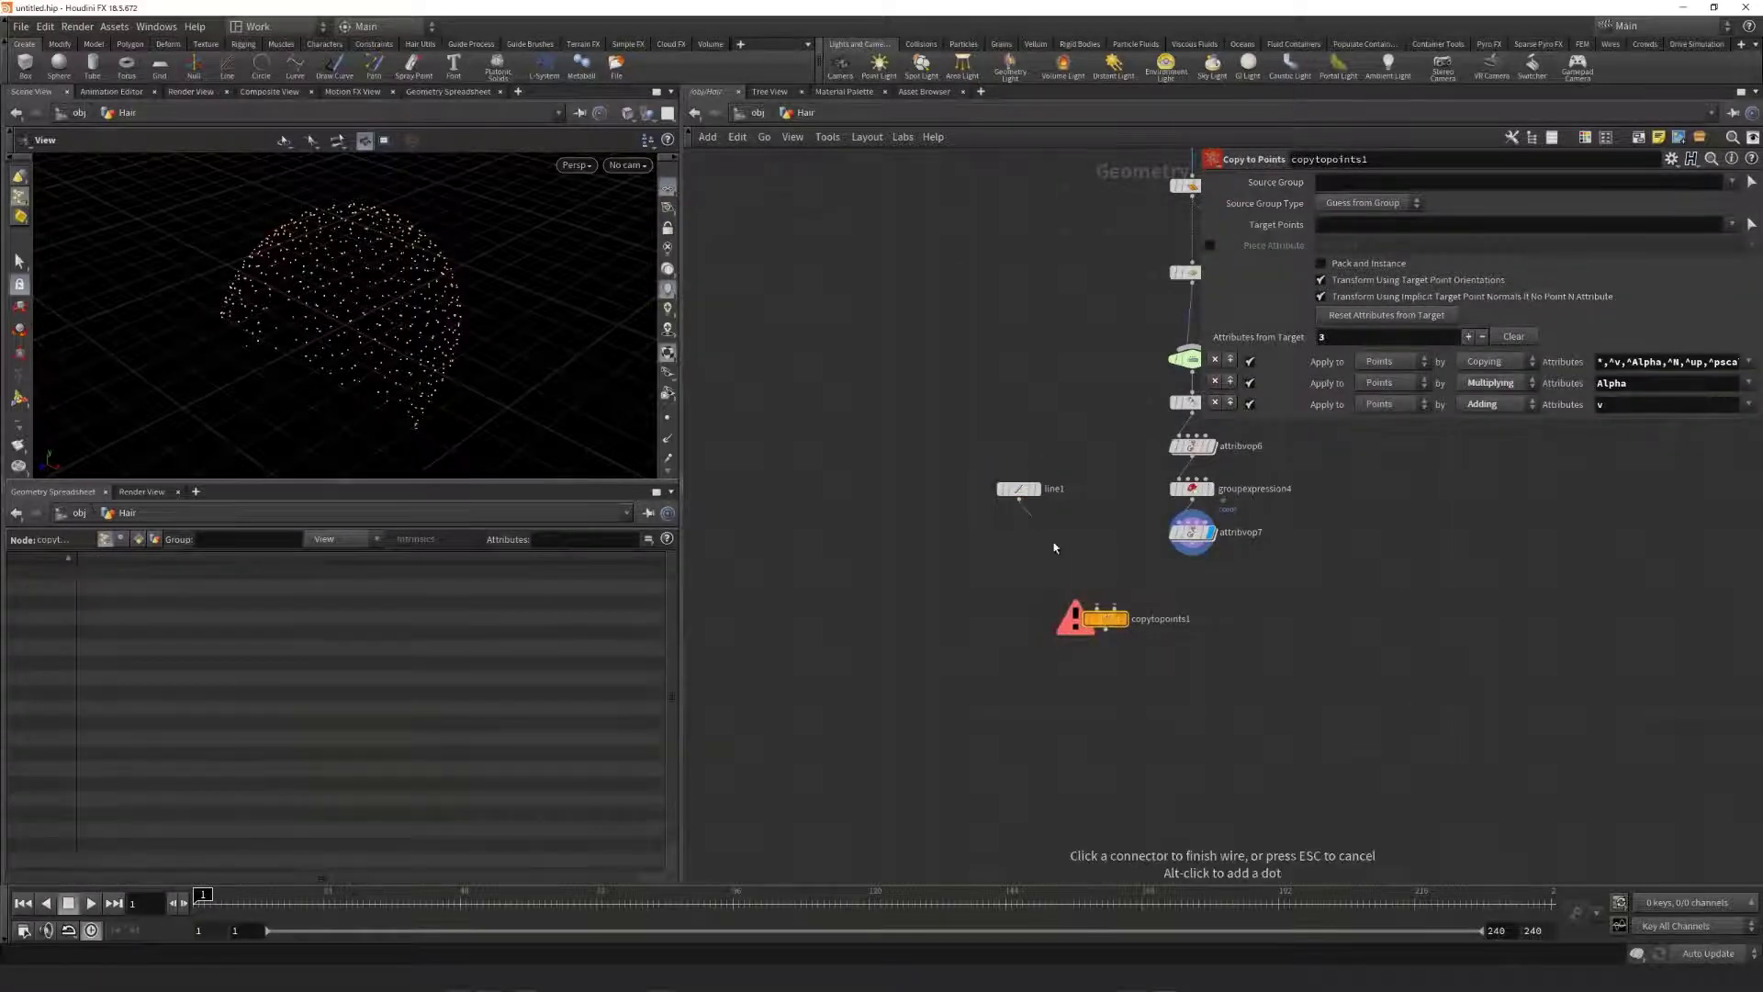
{"action": "left_click", "coordinate": [1100, 628]}
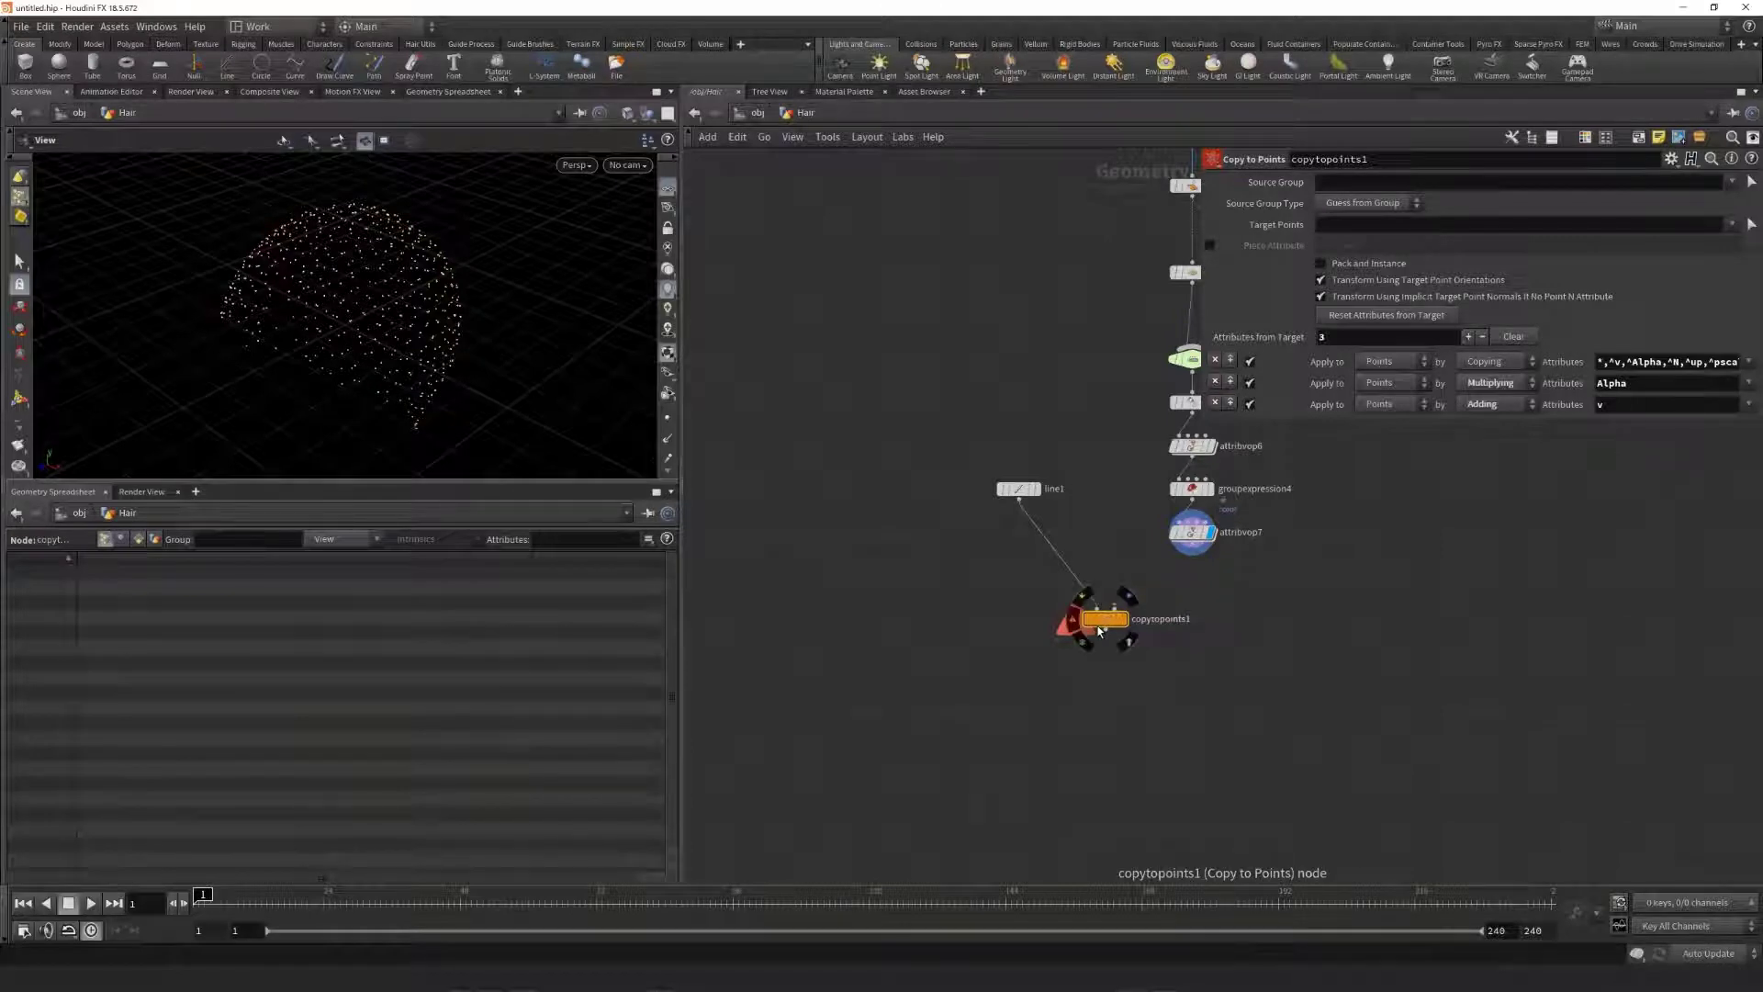
Step: Connect attribvop7 to the second input of the Copy to Points node
{"action": "left_click", "coordinate": [1204, 551]}
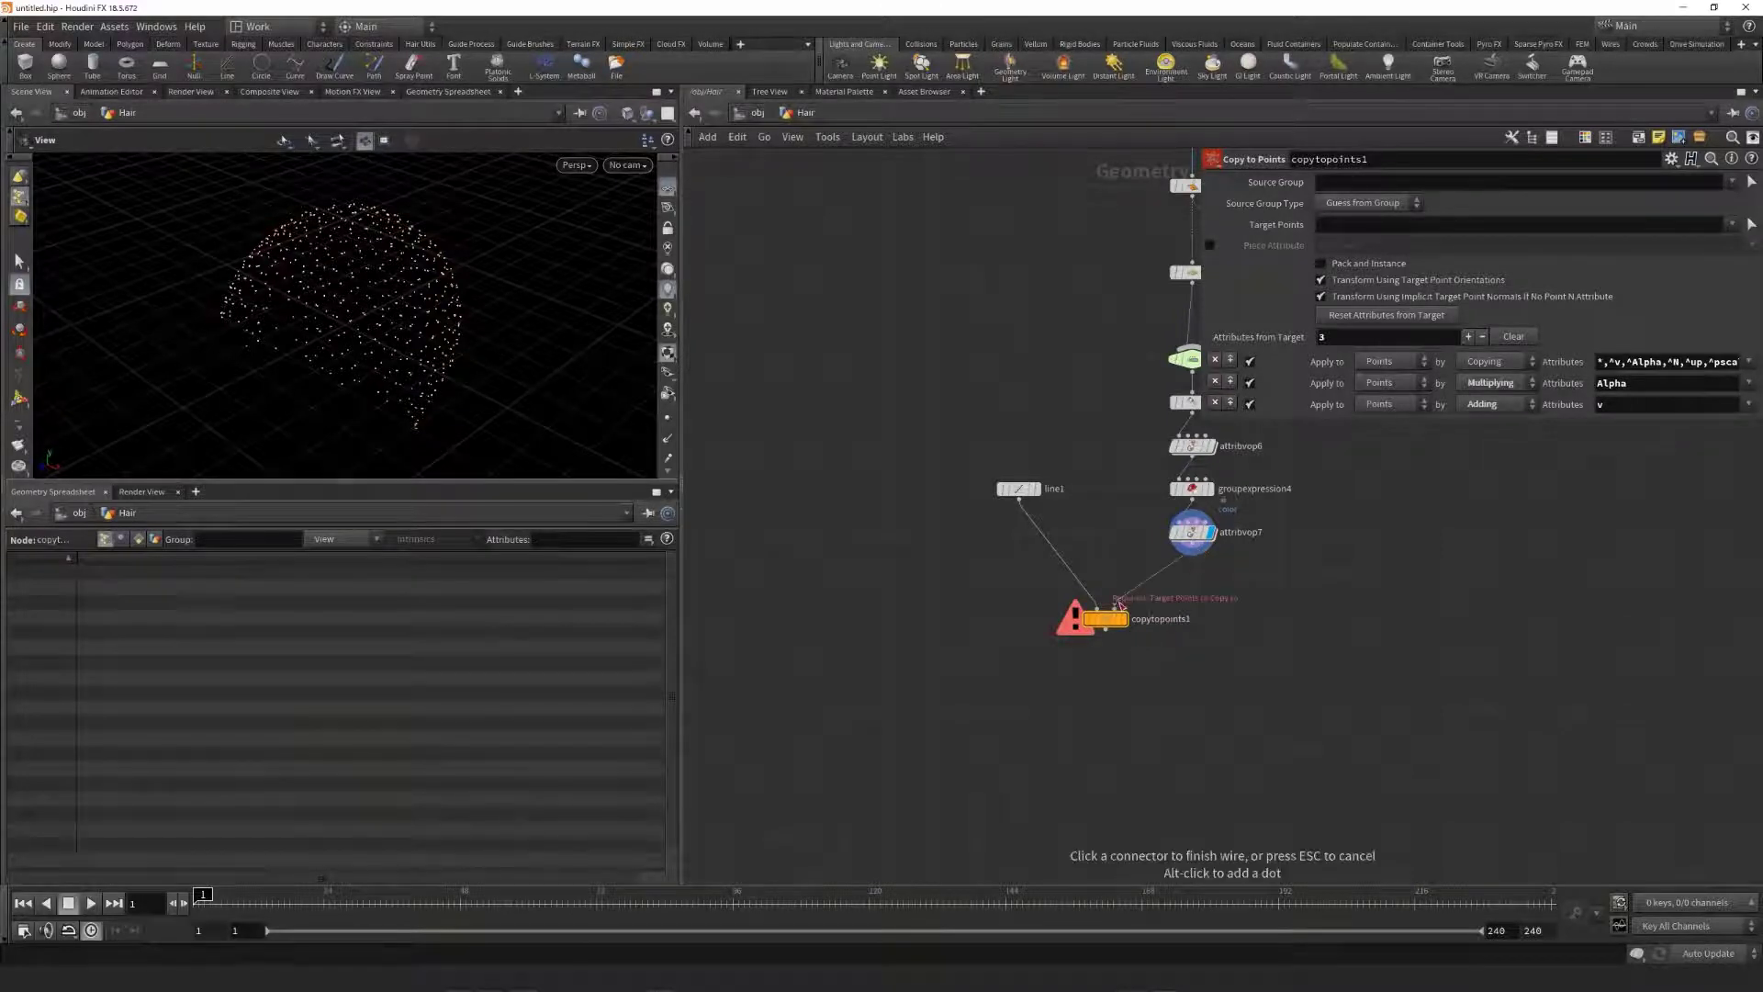
{"action": "left_click", "coordinate": [1116, 608]}
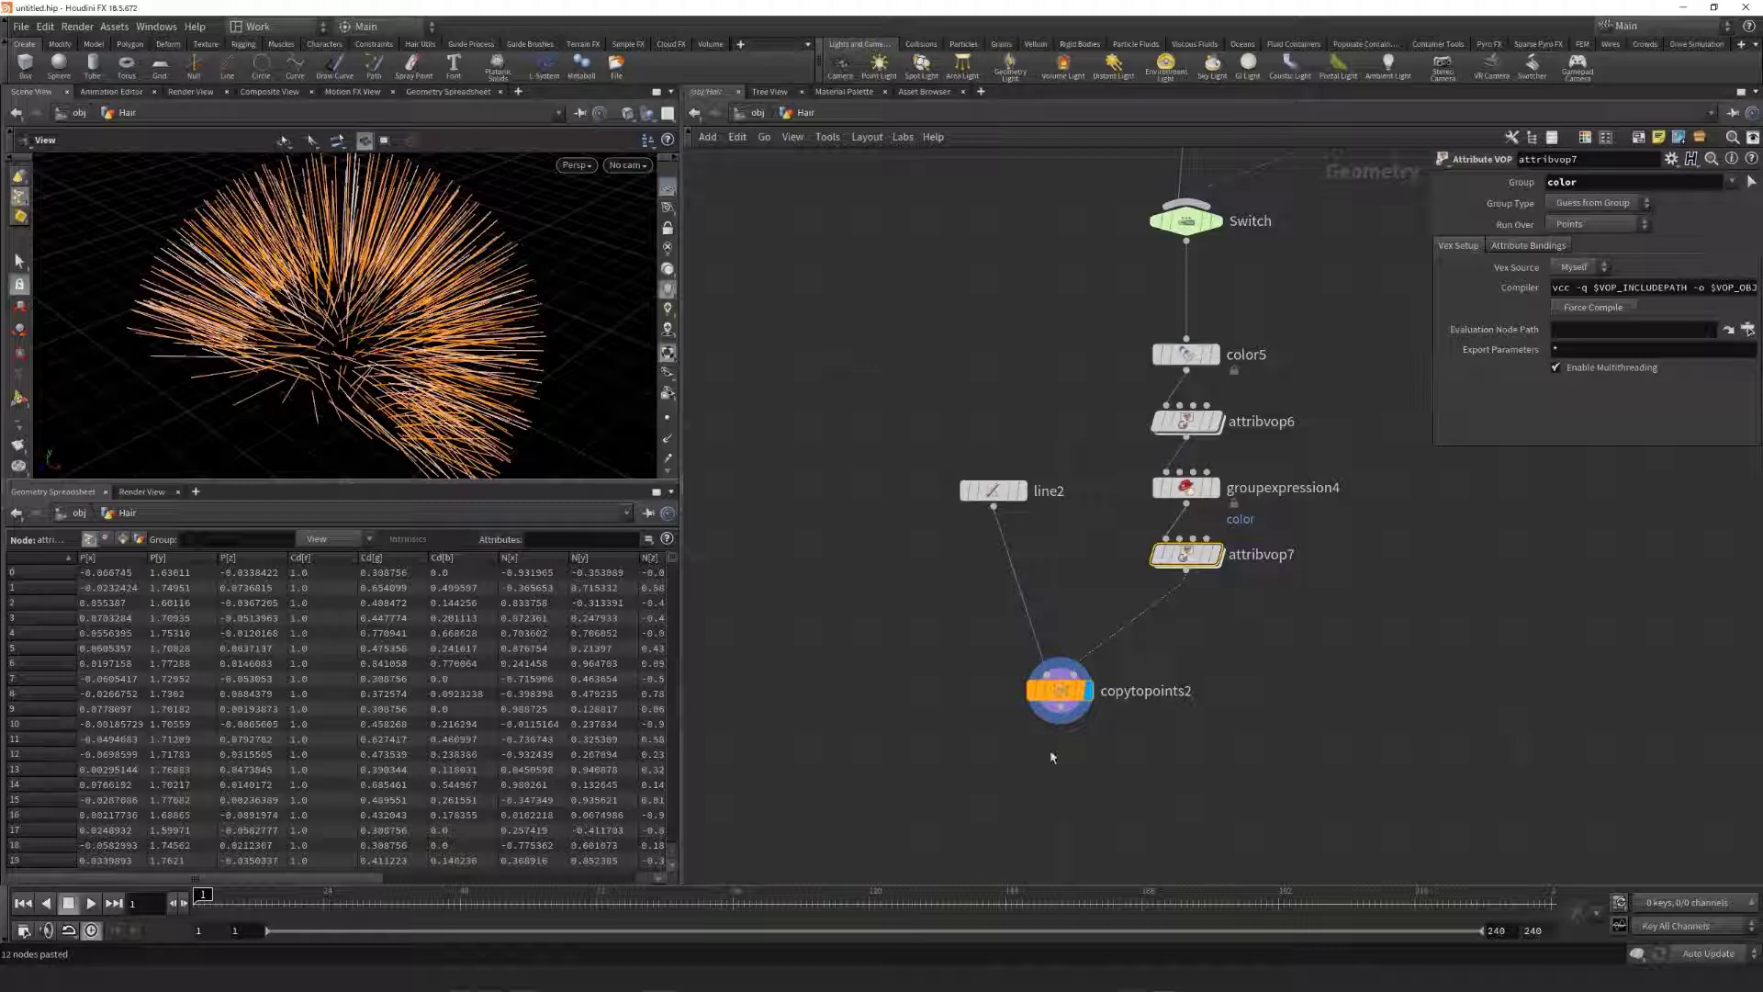
Step: Add a Group Expression node below copytopoints2, connect it to that node's output and display it
{"action": "key", "text": "Tab"}
{"action": "type", "text": "grou"}
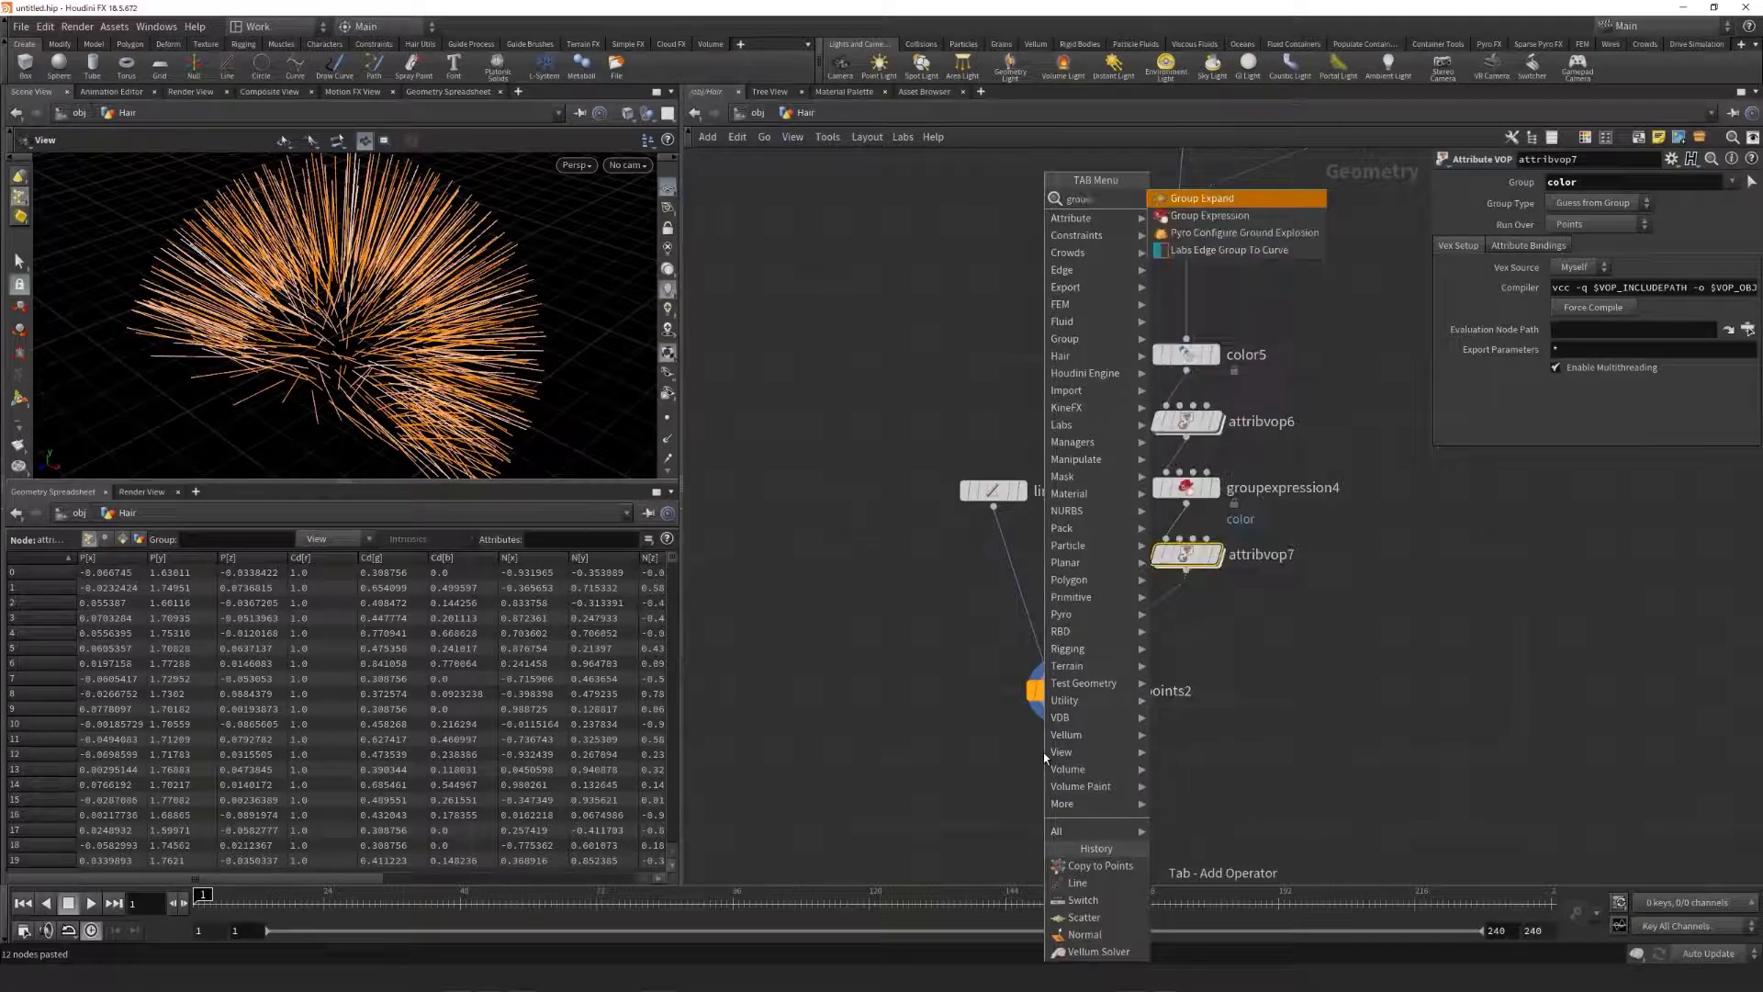
{"action": "key", "text": "Down"}
{"action": "key", "text": "Return"}
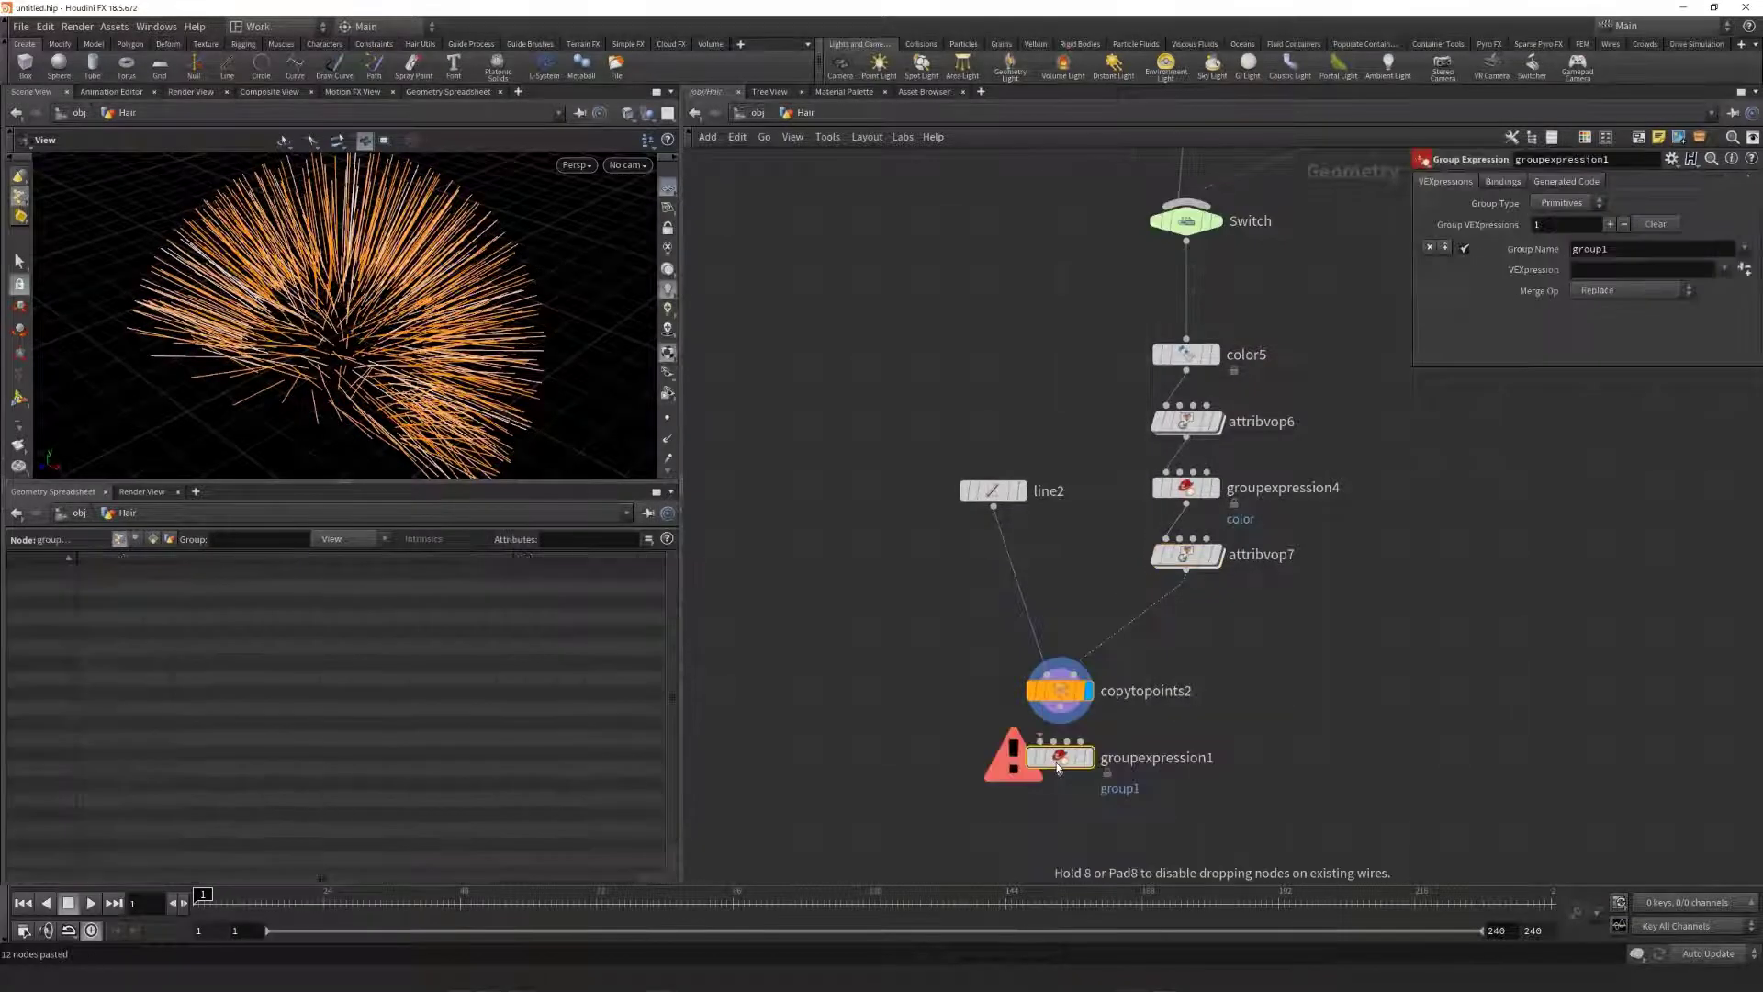
{"action": "left_click", "coordinate": [1059, 767]}
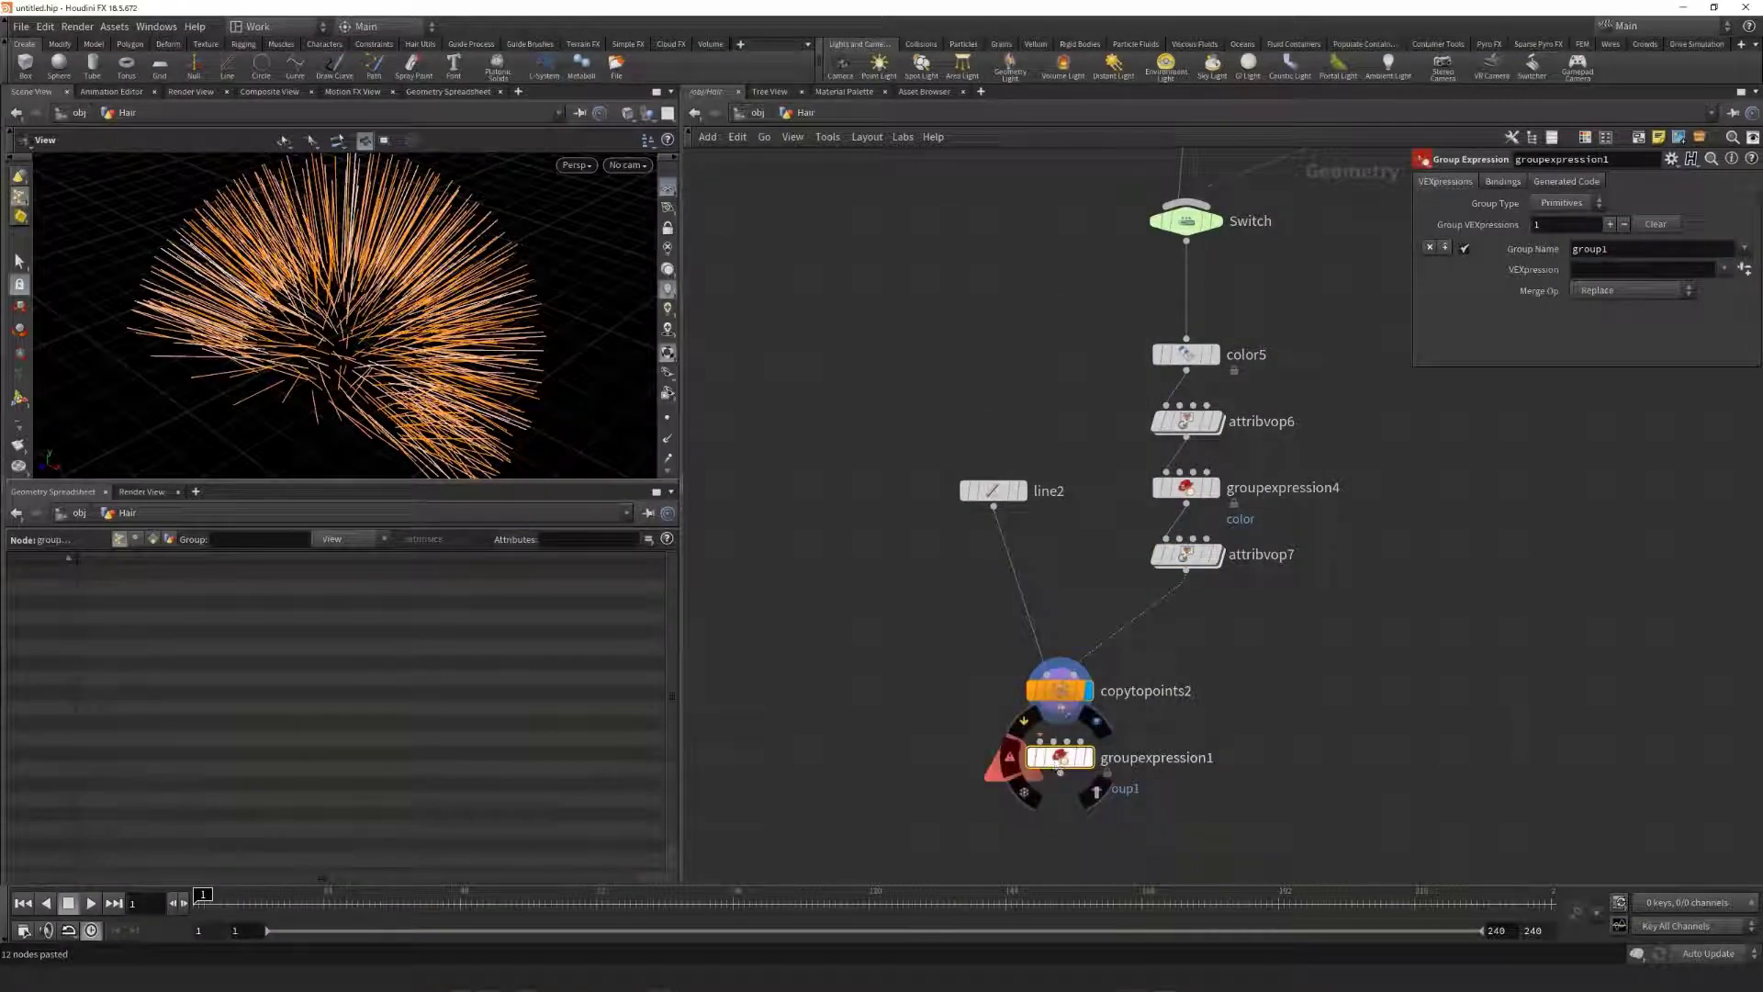
{"action": "left_click", "coordinate": [1061, 720]}
{"action": "left_click", "coordinate": [1042, 742]}
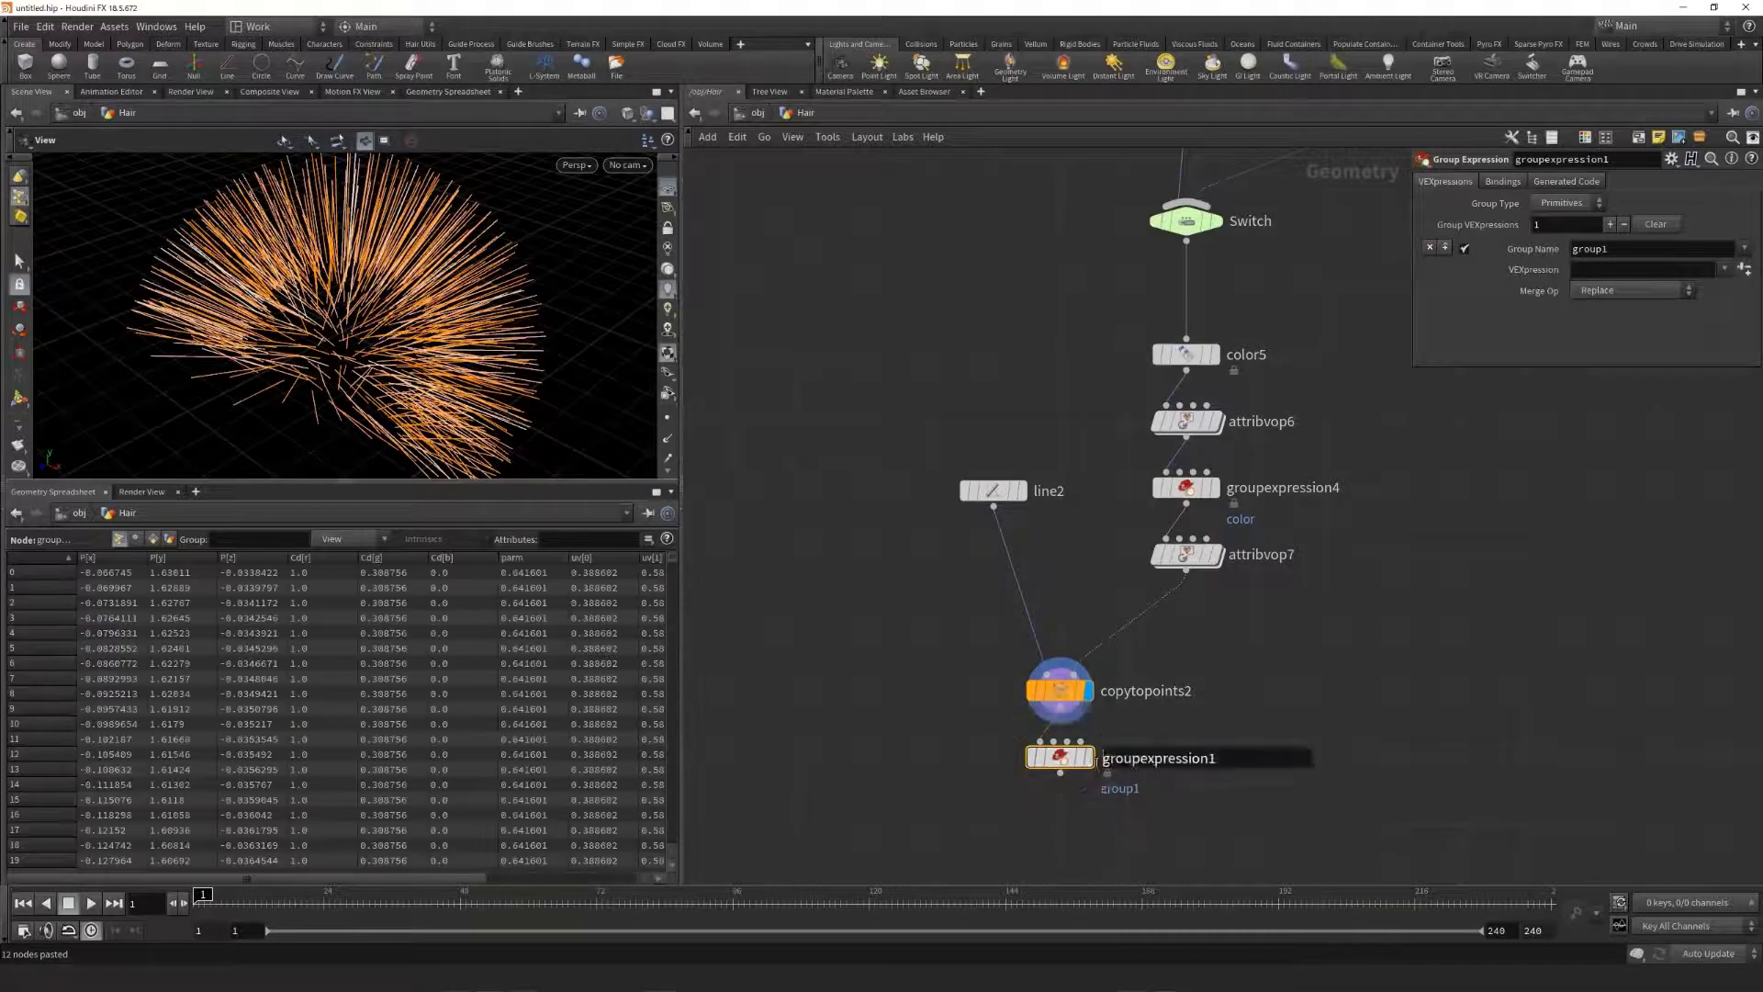
{"action": "left_click", "coordinate": [1089, 760]}
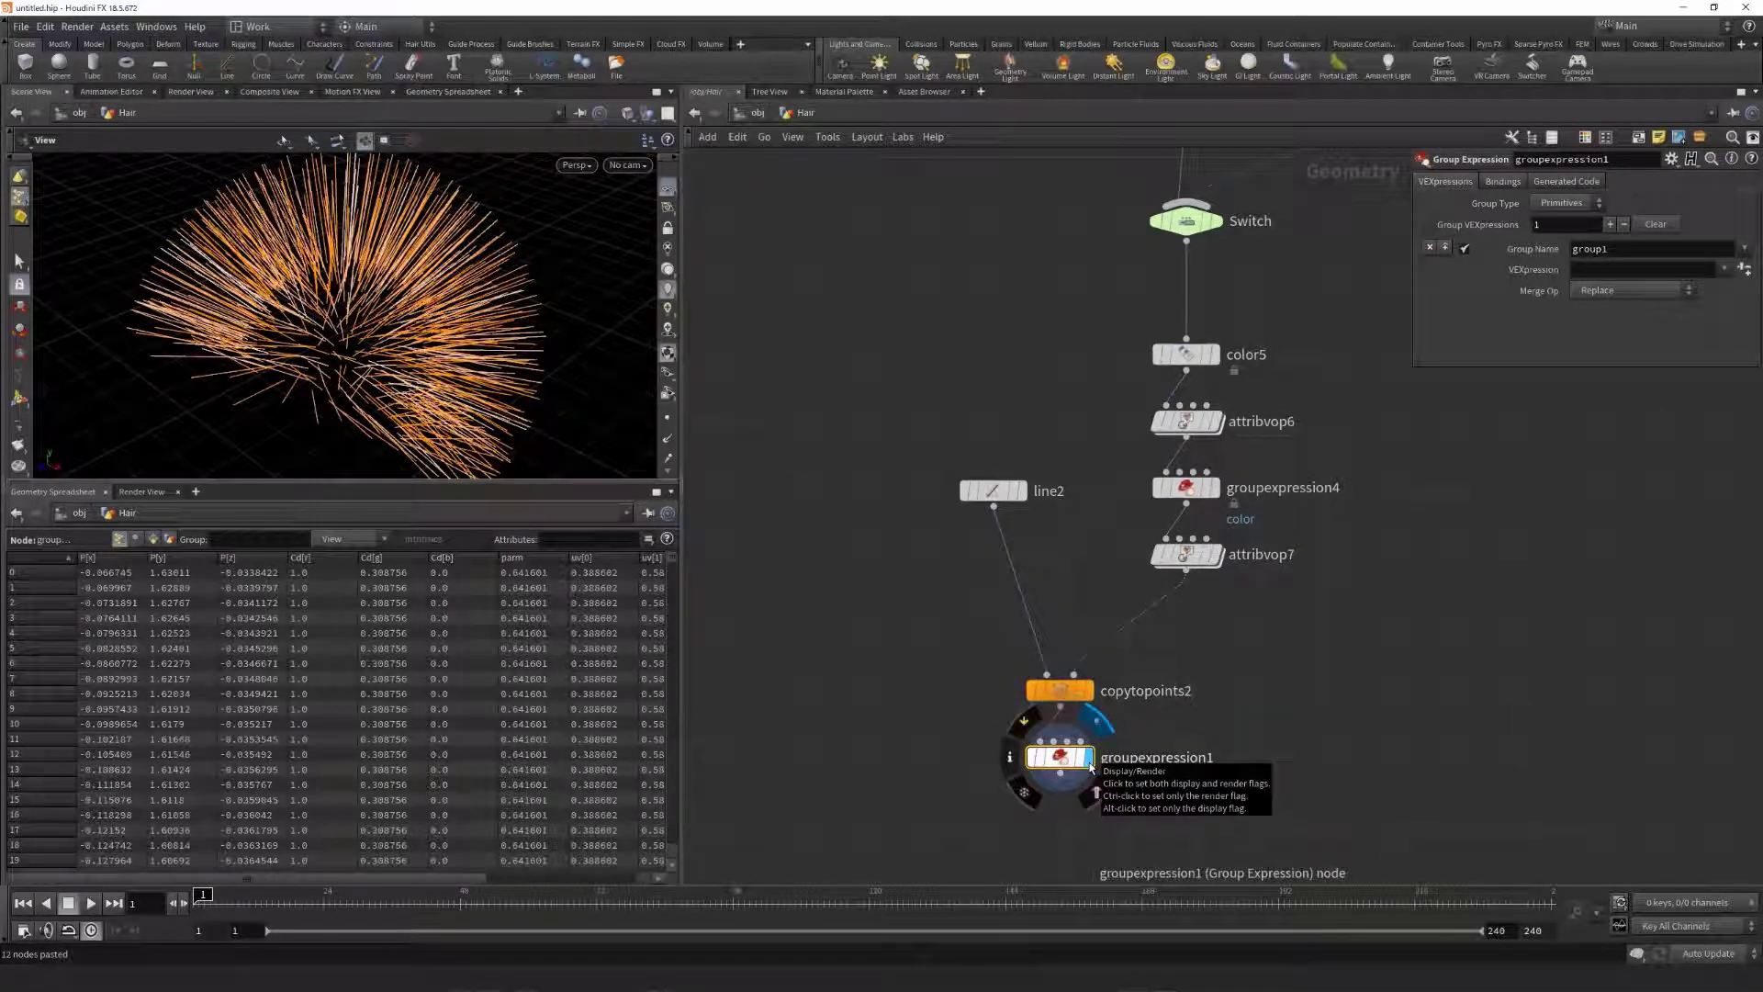
Step: Set groupexpression1's group type to Points, name the group pin and apply the First Point of Primitive preset expression
{"action": "left_click", "coordinate": [1573, 203]}
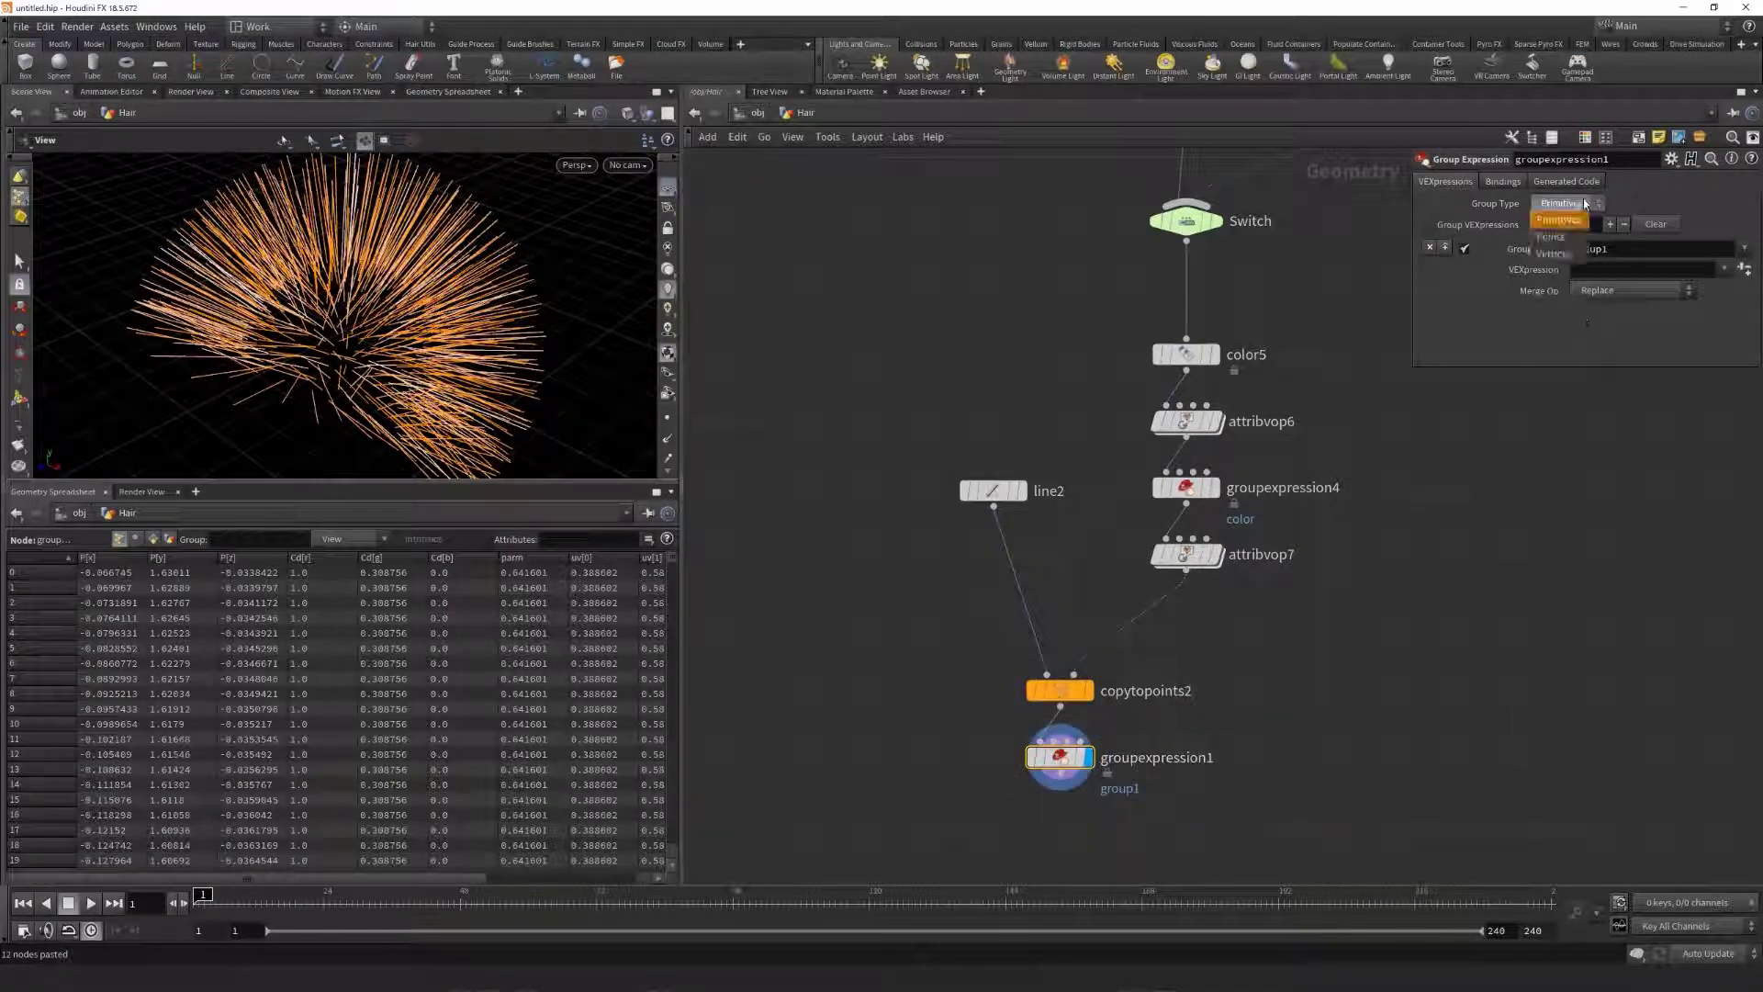
{"action": "left_click", "coordinate": [1575, 231]}
{"action": "double_click", "coordinate": [1598, 247]}
{"action": "type", "text": "pin"}
{"action": "key", "text": "Return"}
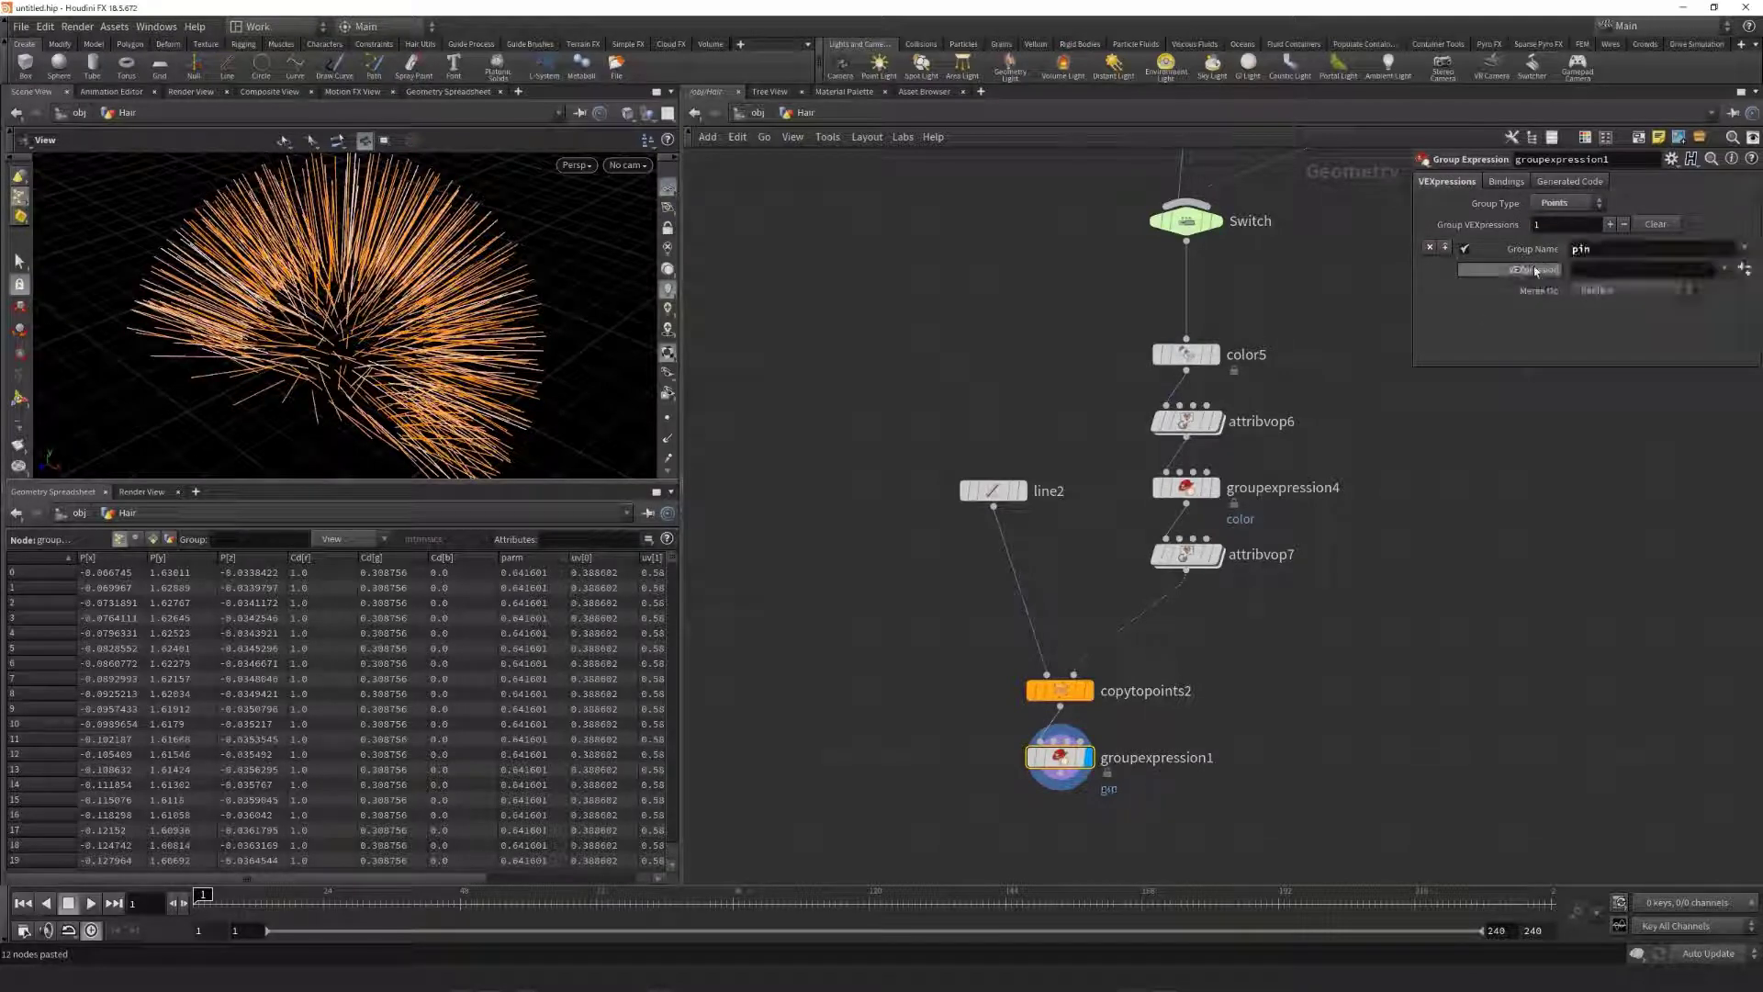
{"action": "left_click", "coordinate": [1726, 270]}
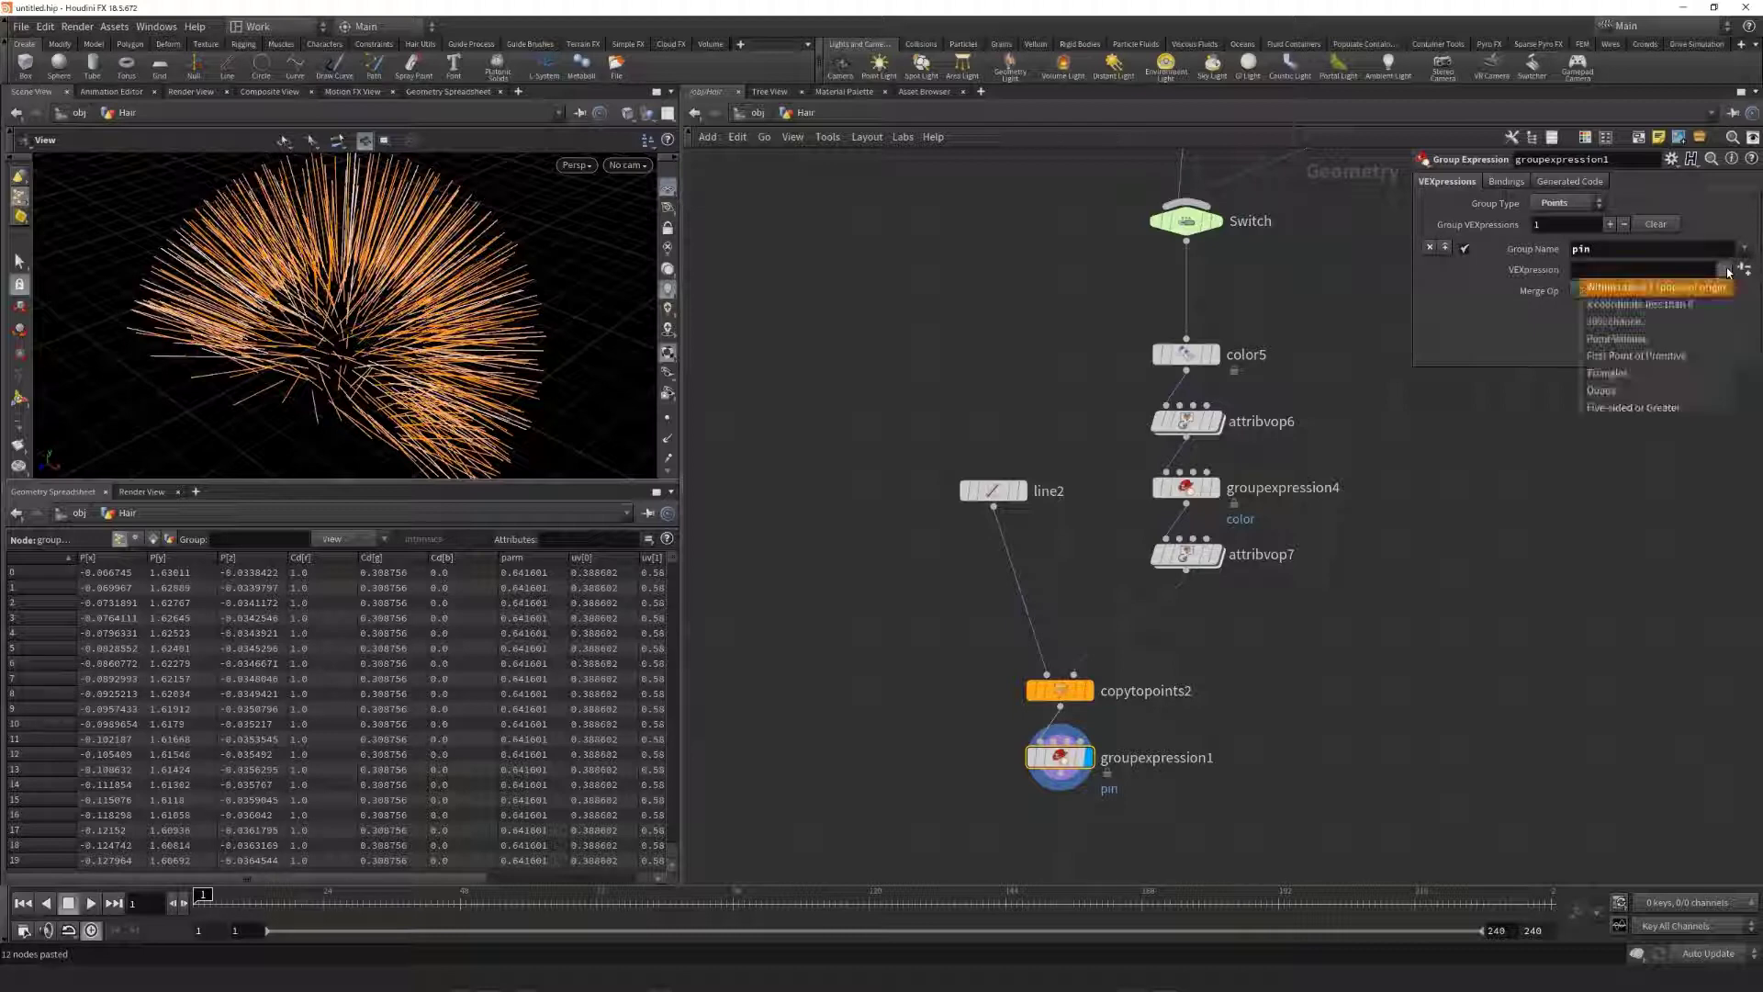
{"action": "left_click", "coordinate": [1714, 356]}
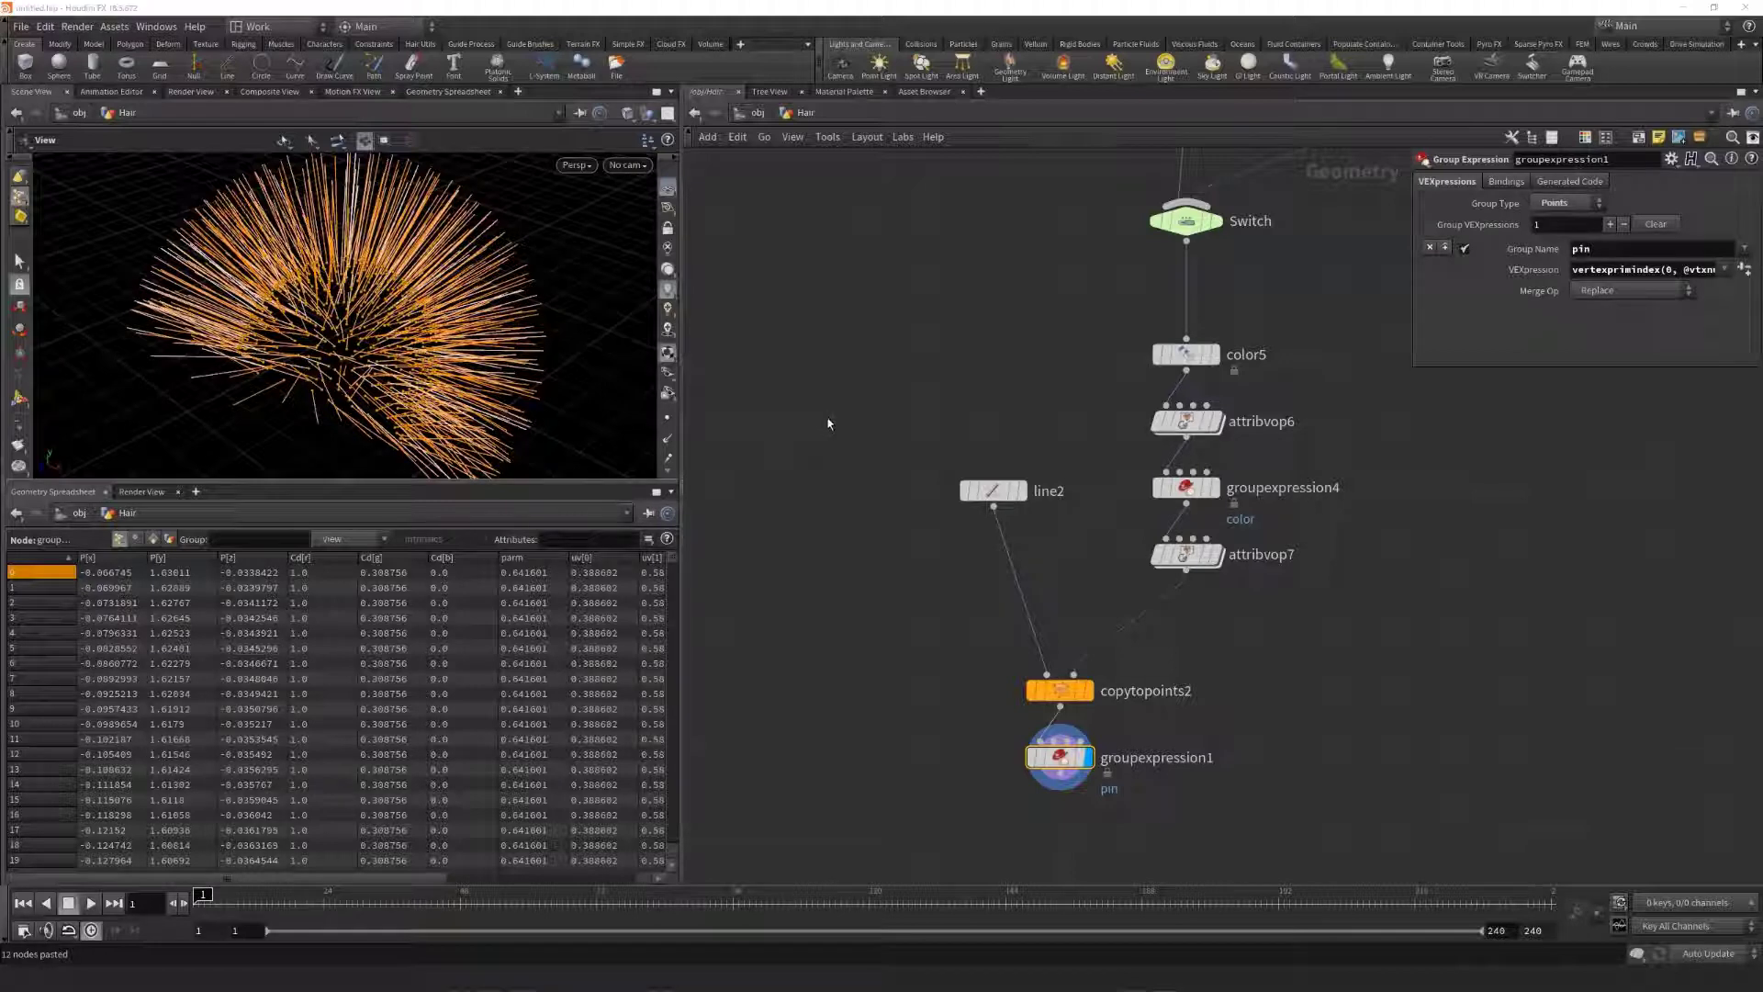
Step: Add a Vellum Configure Hair node below groupexpression1 and connect its first input to that node
{"action": "key", "text": "Tab"}
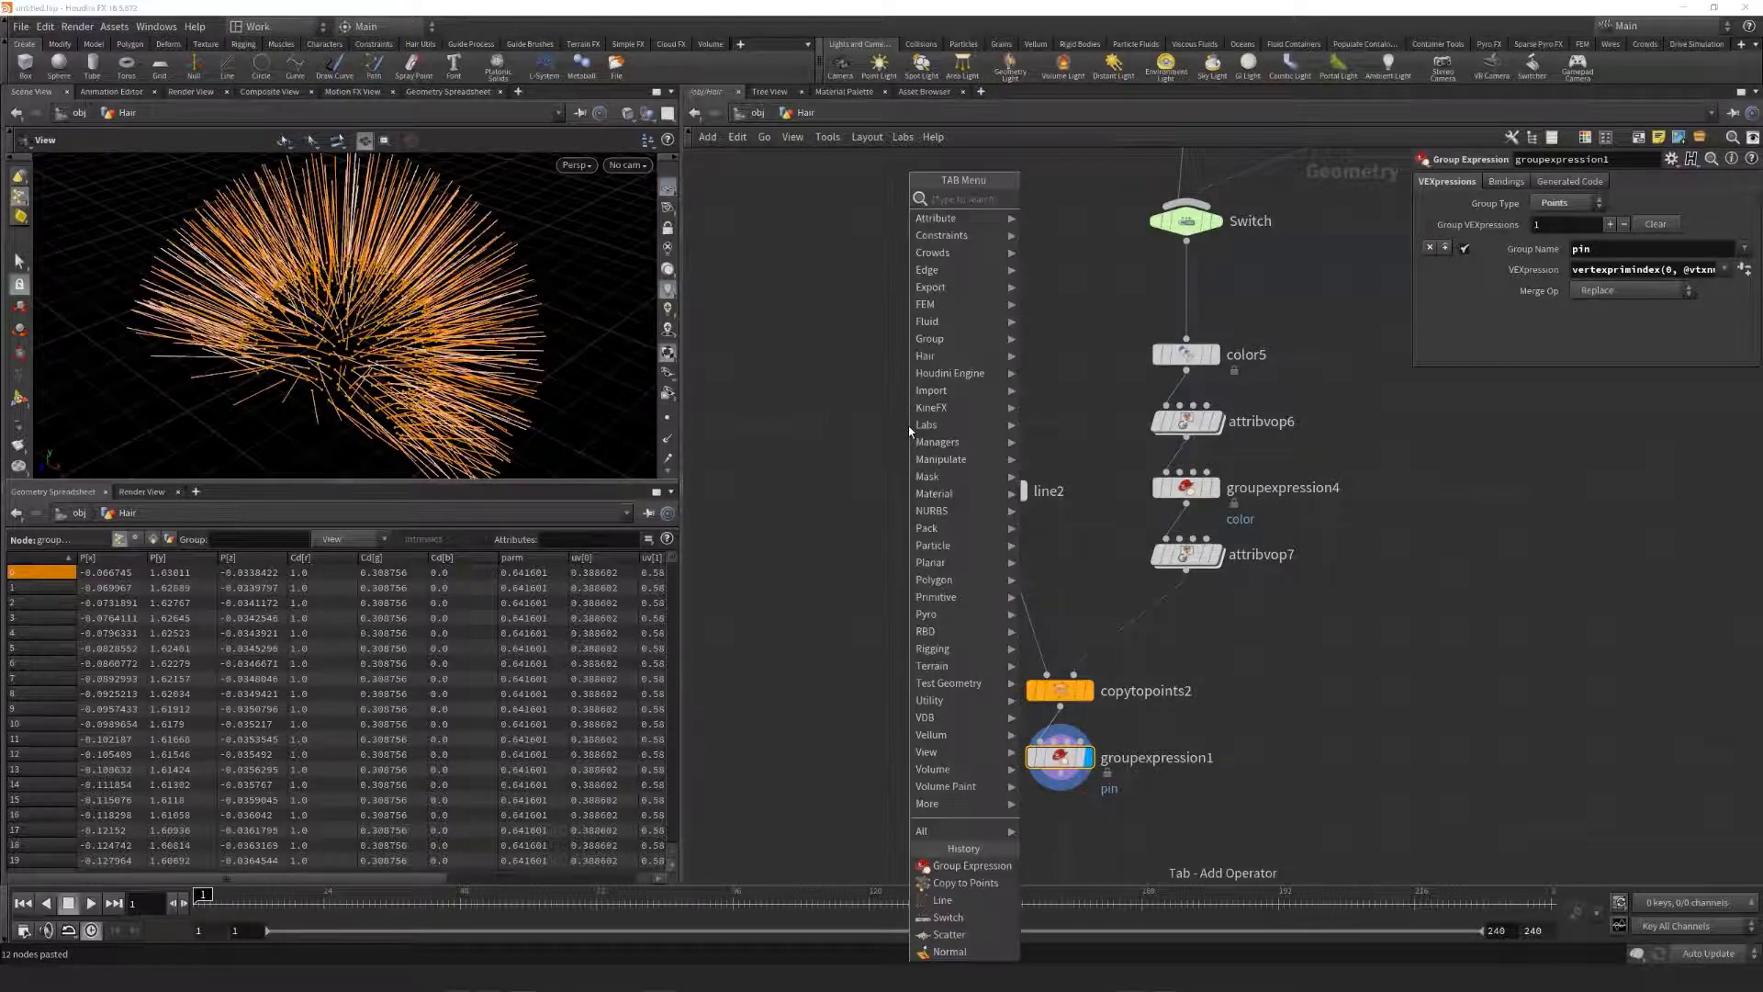
{"action": "type", "text": "vch"}
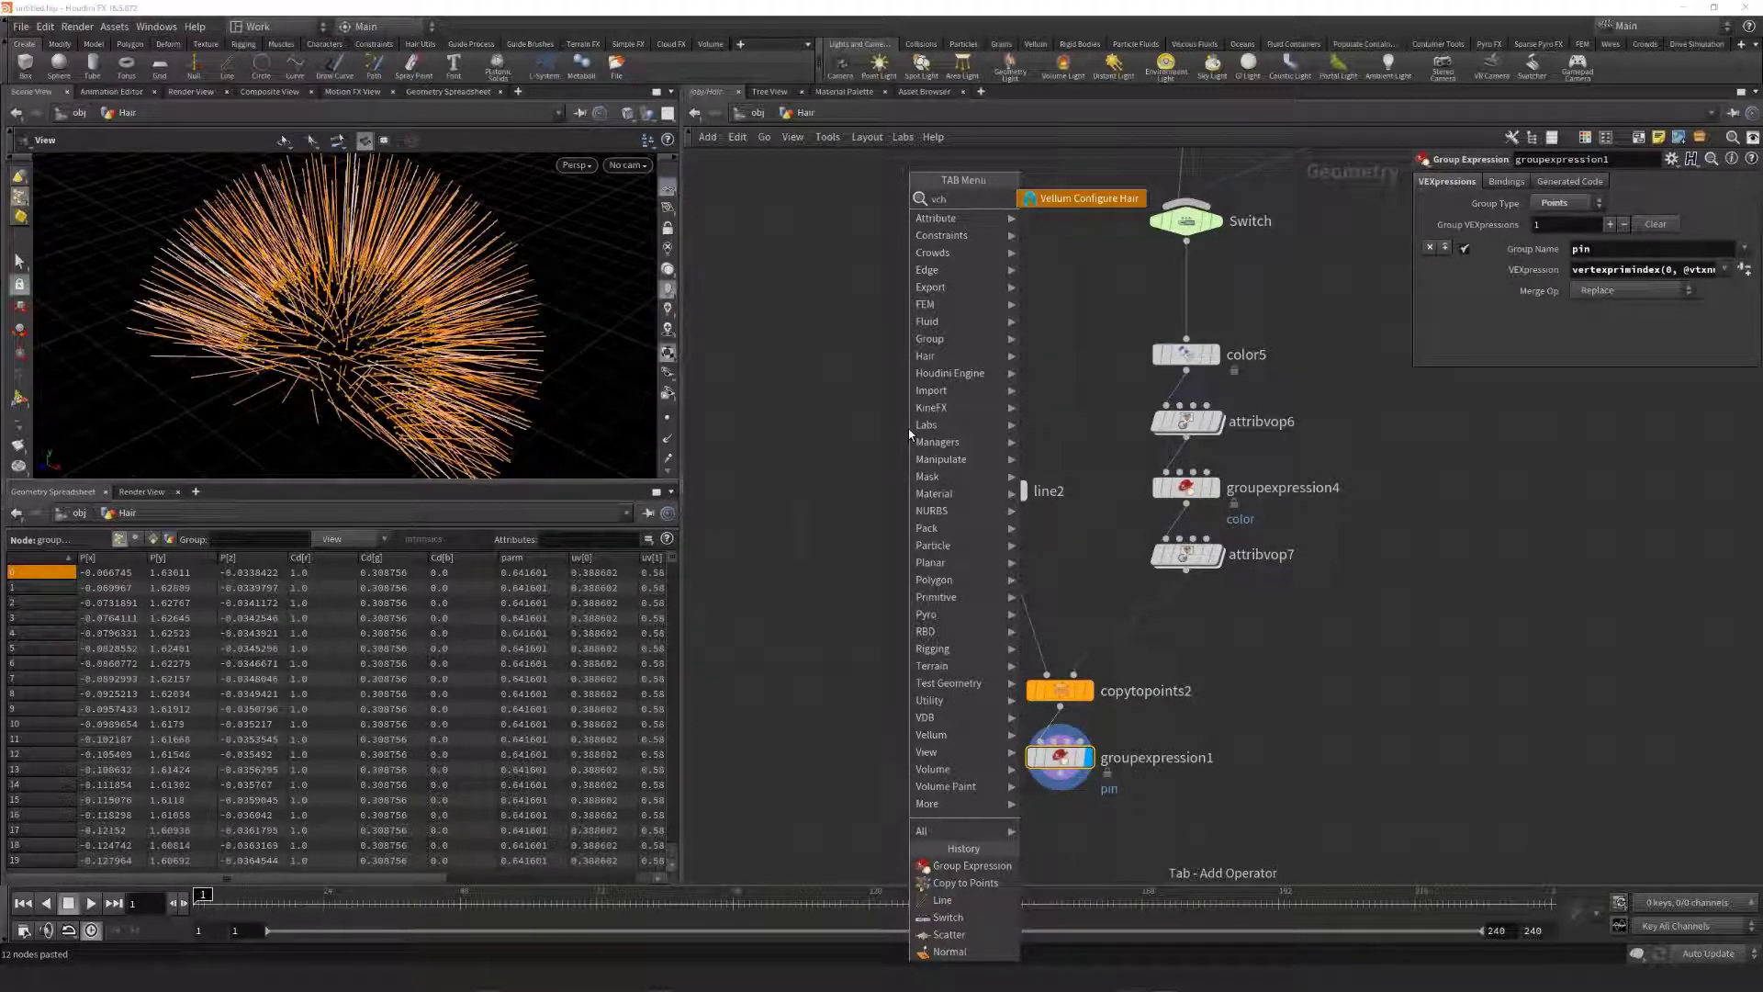
{"action": "key", "text": "Return"}
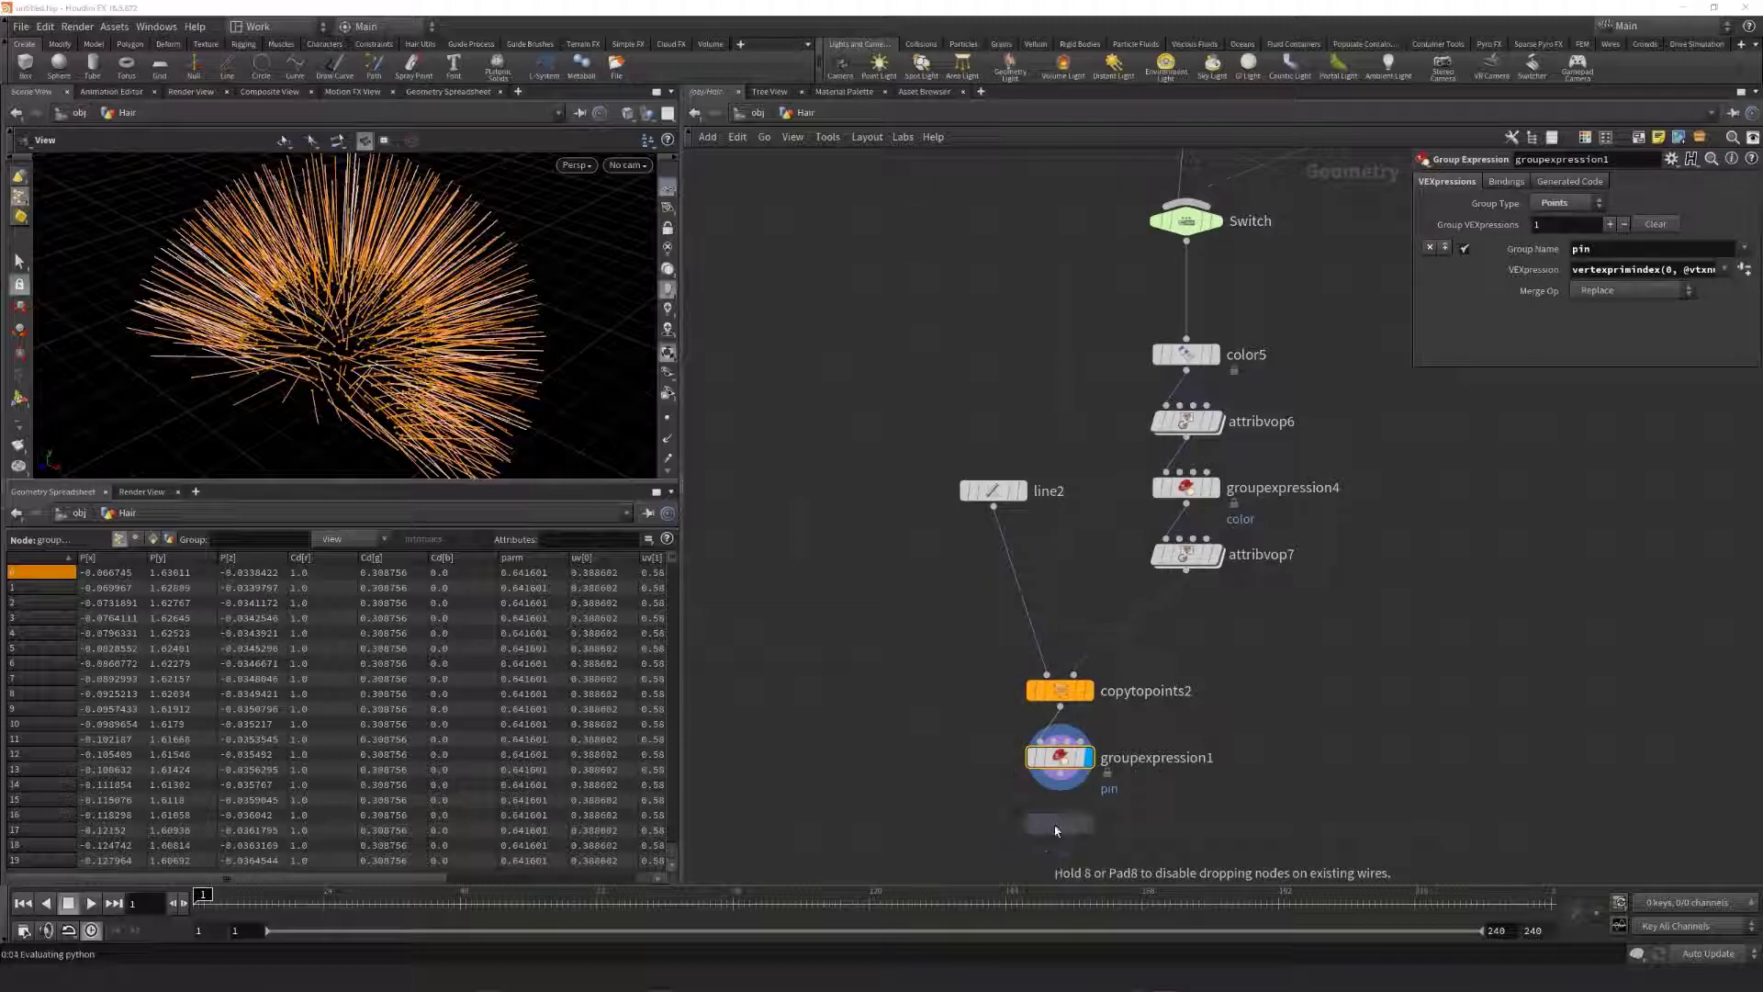
{"action": "left_click", "coordinate": [1057, 830]}
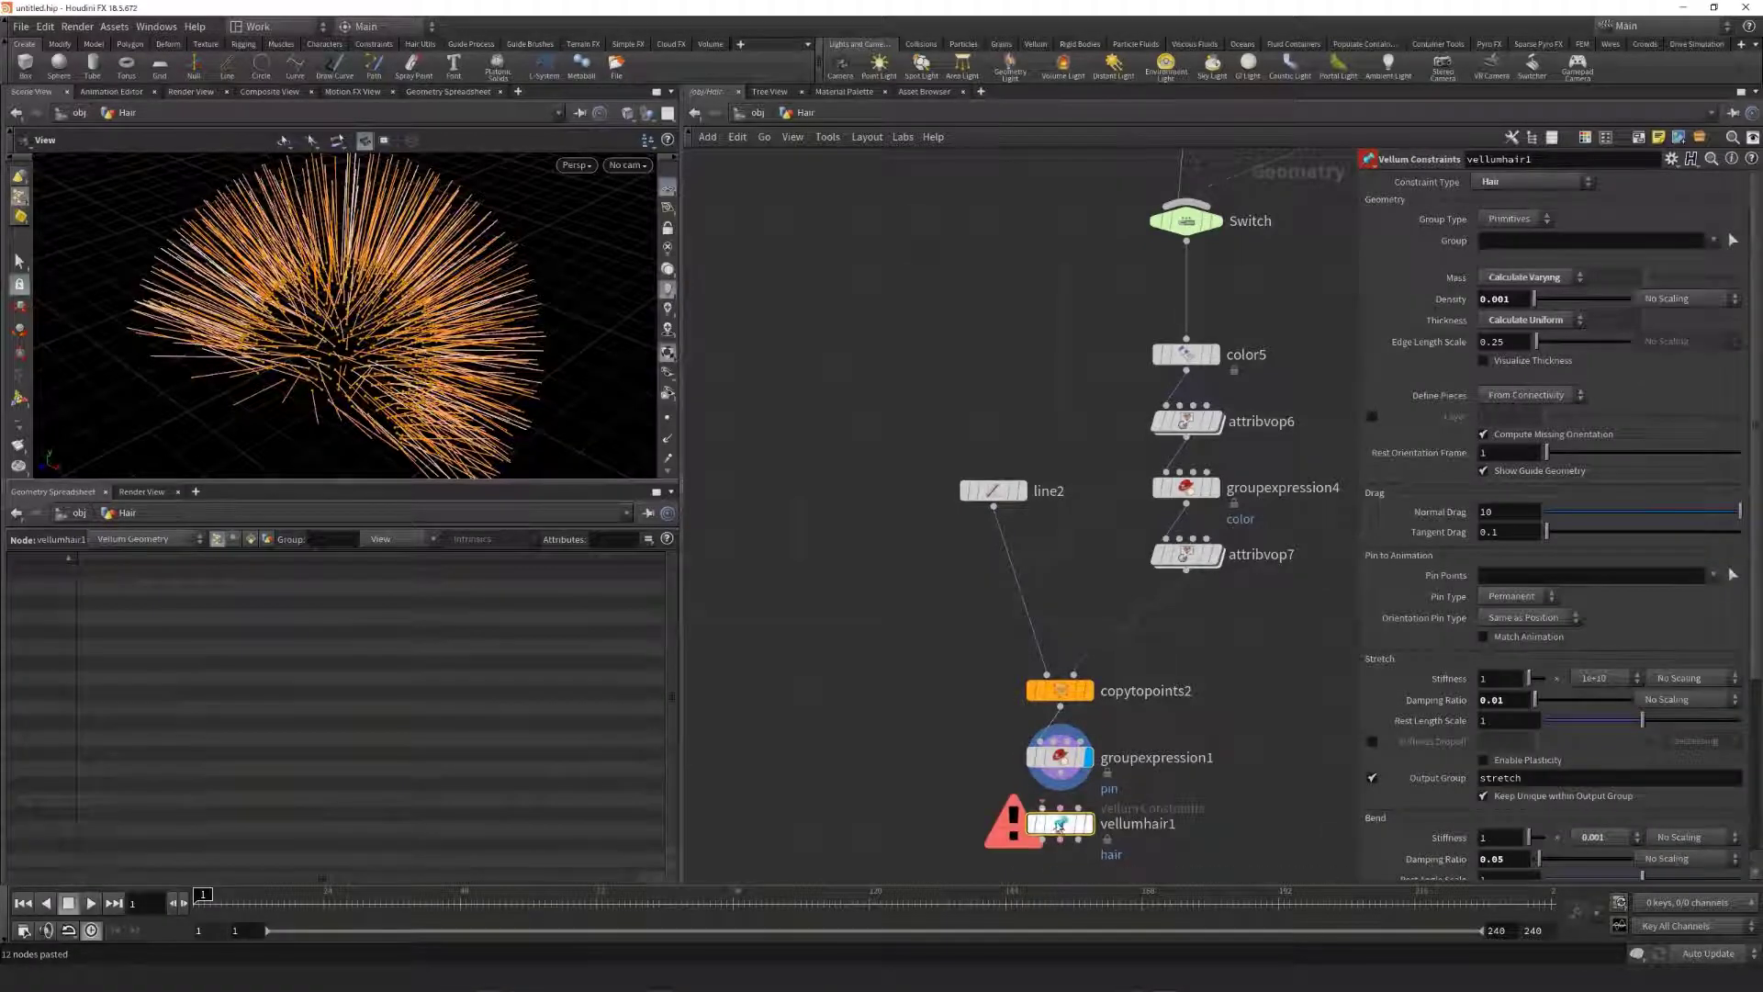
{"action": "left_click", "coordinate": [1042, 808]}
{"action": "left_click", "coordinate": [1059, 776]}
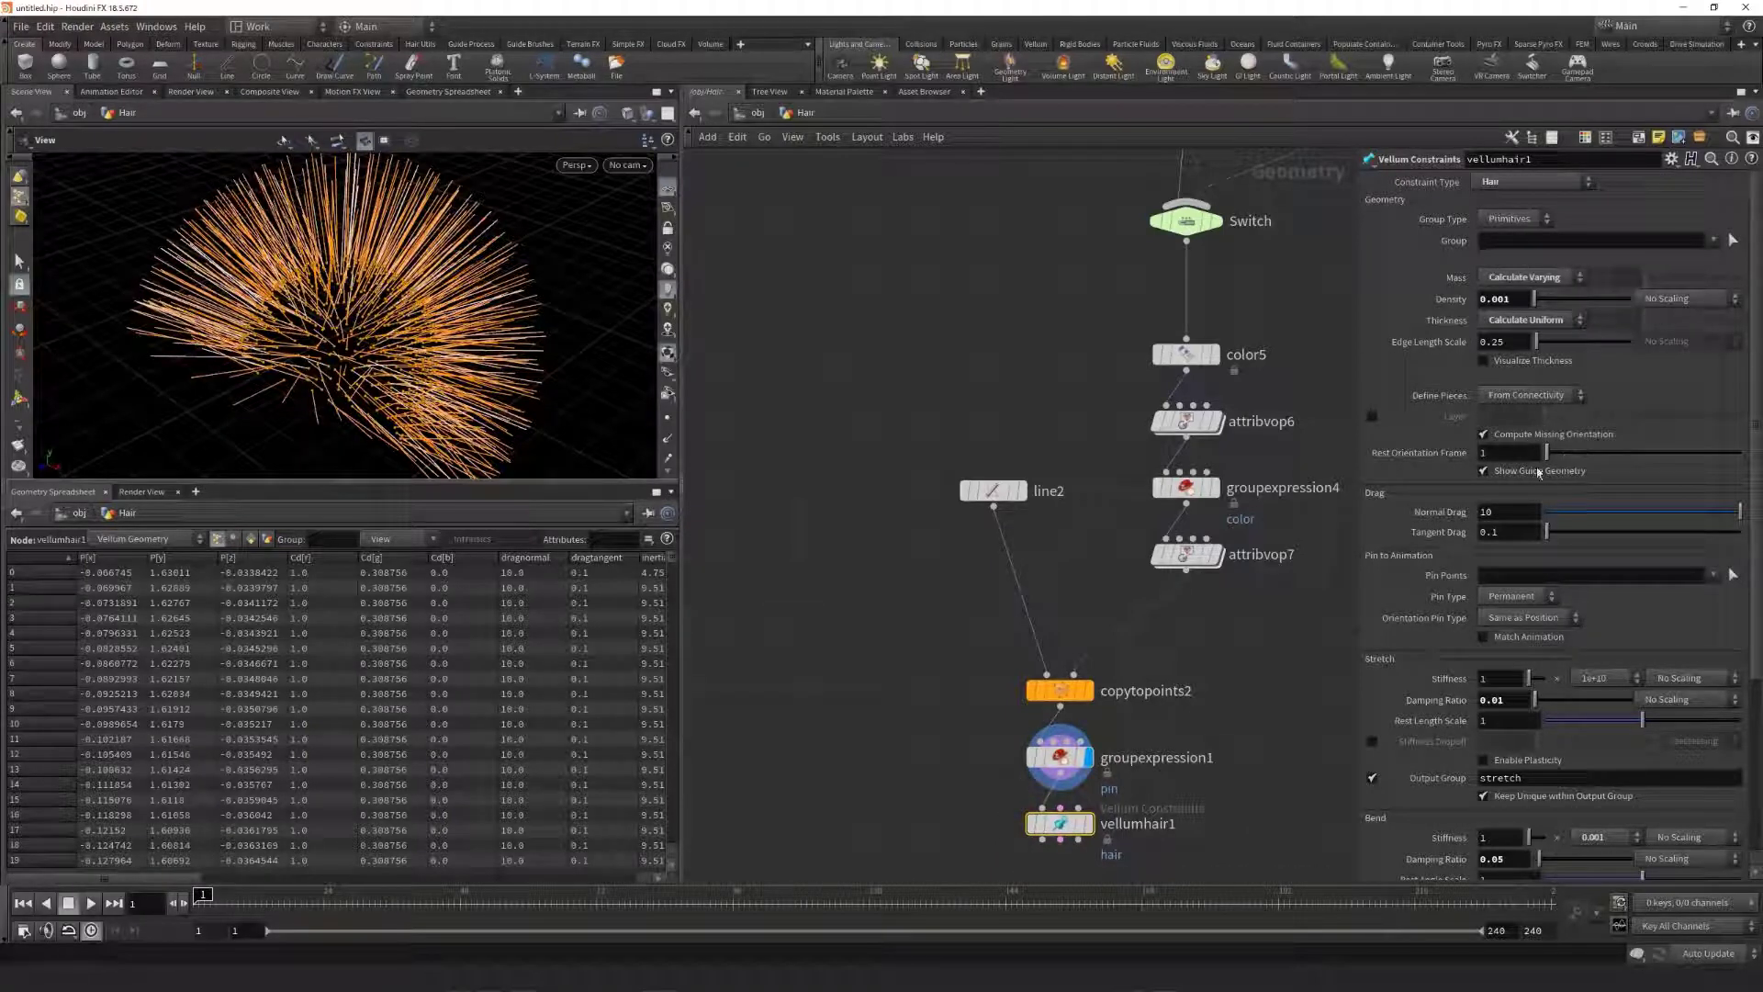
Step: Set vellumhair1's pin points to the pin group and its bend stiffness multiplier to 0.000001
{"action": "left_click", "coordinate": [1713, 576]}
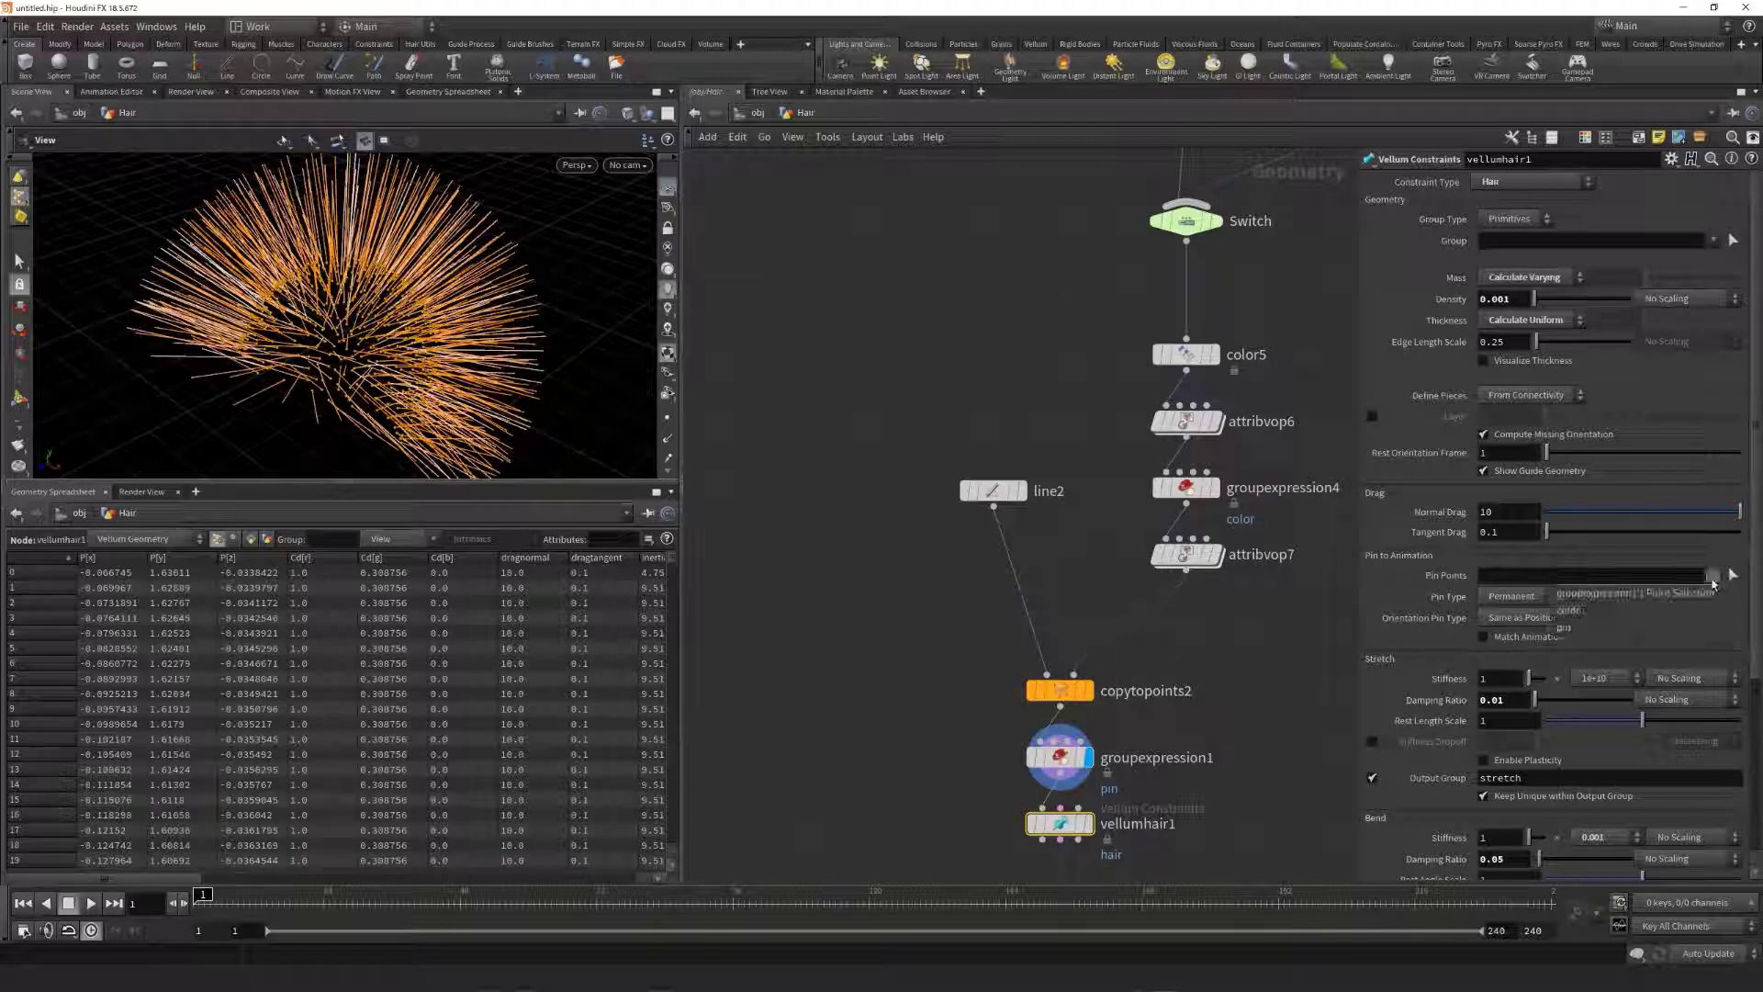
{"action": "left_click", "coordinate": [1677, 628]}
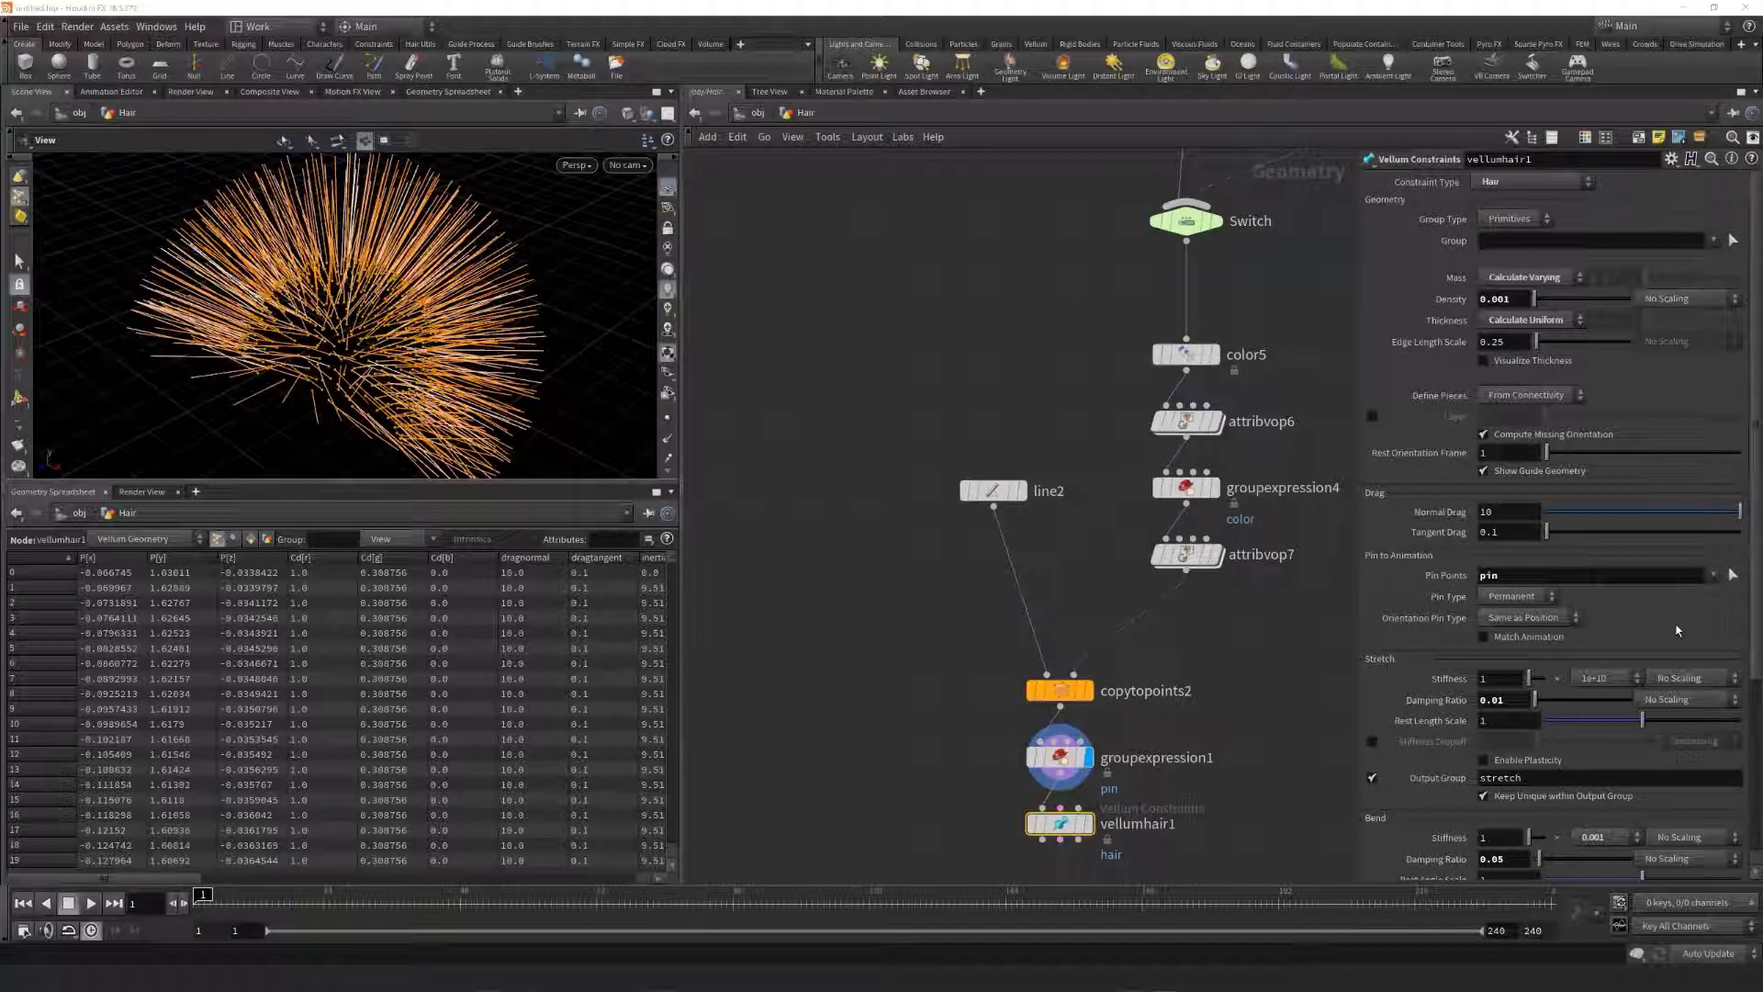
{"action": "scroll", "coordinate": [1515, 753], "scroll_direction": "down", "scroll_amount": 4}
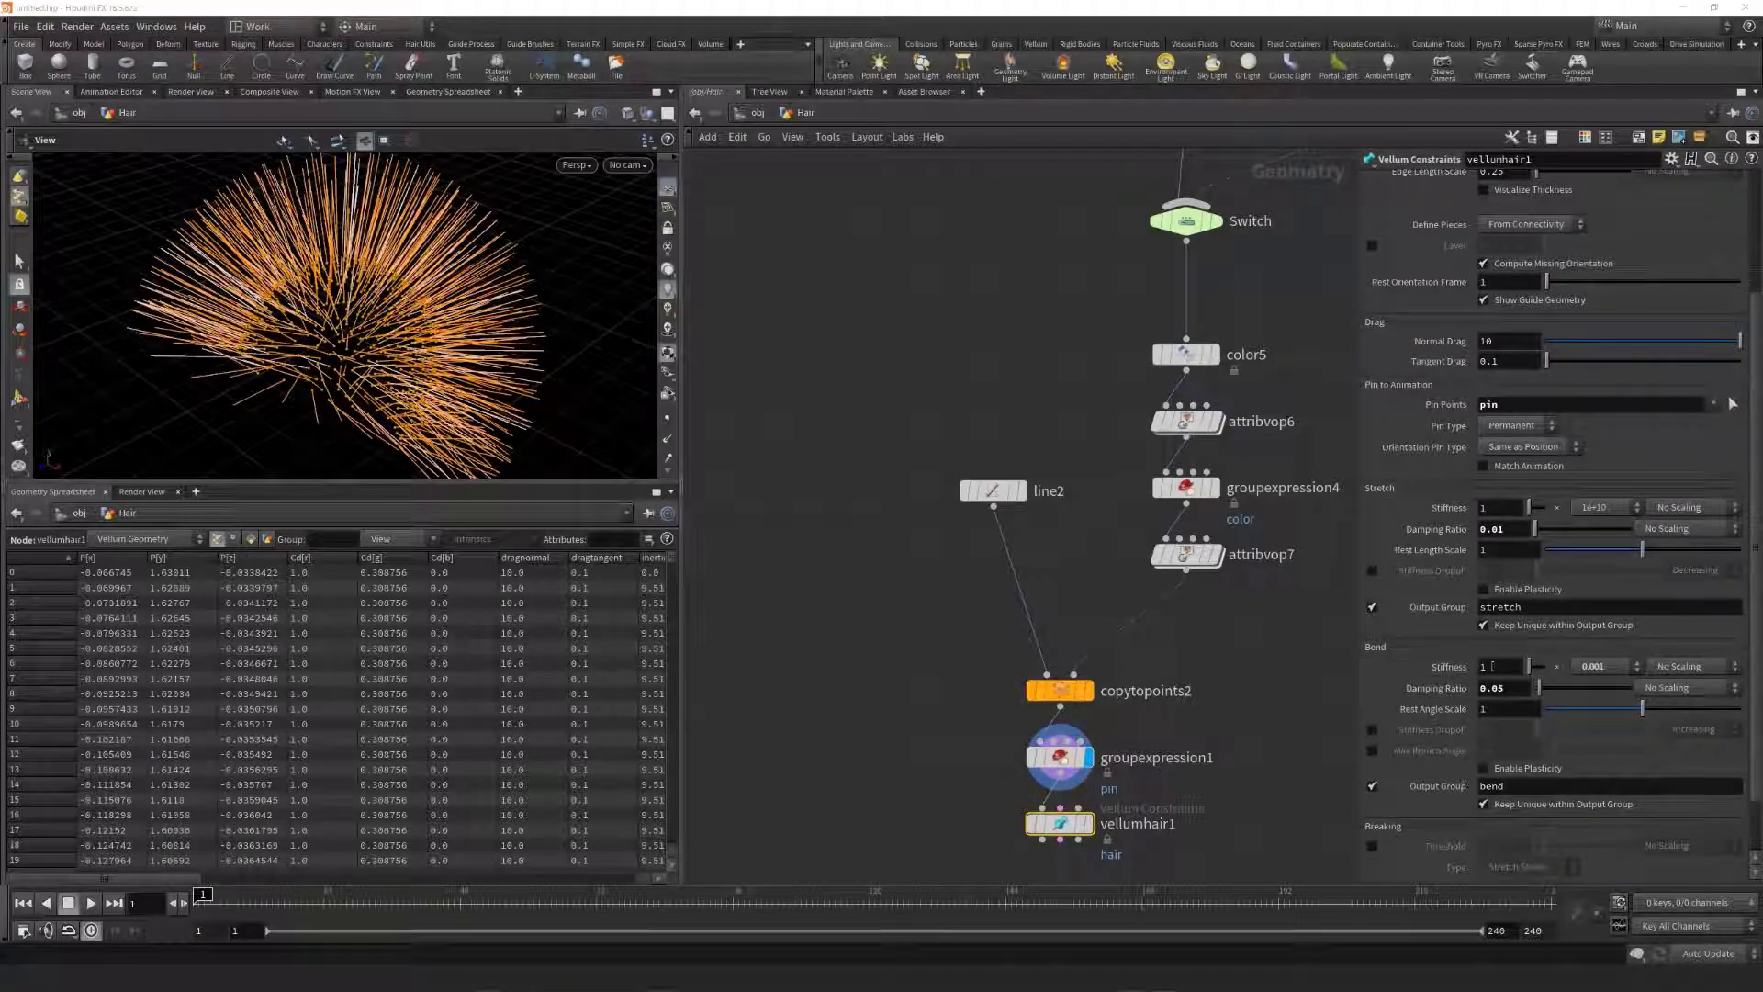
{"action": "left_click", "coordinate": [1622, 666]}
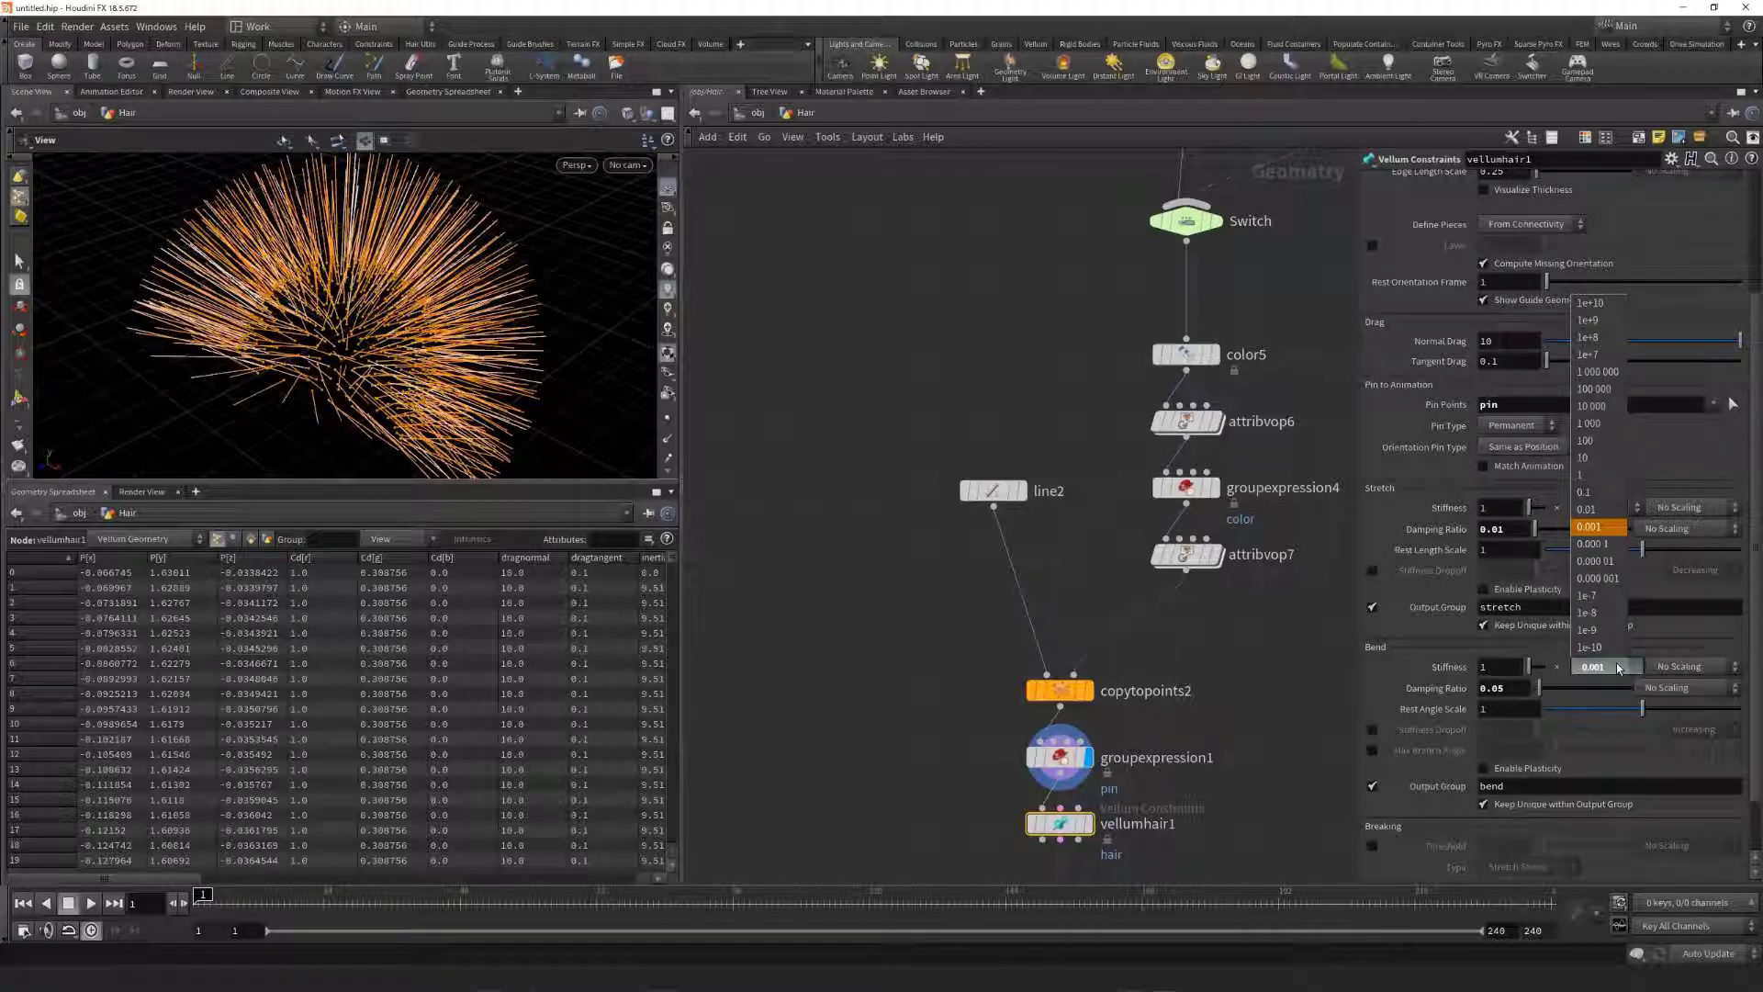
{"action": "left_click", "coordinate": [1599, 578]}
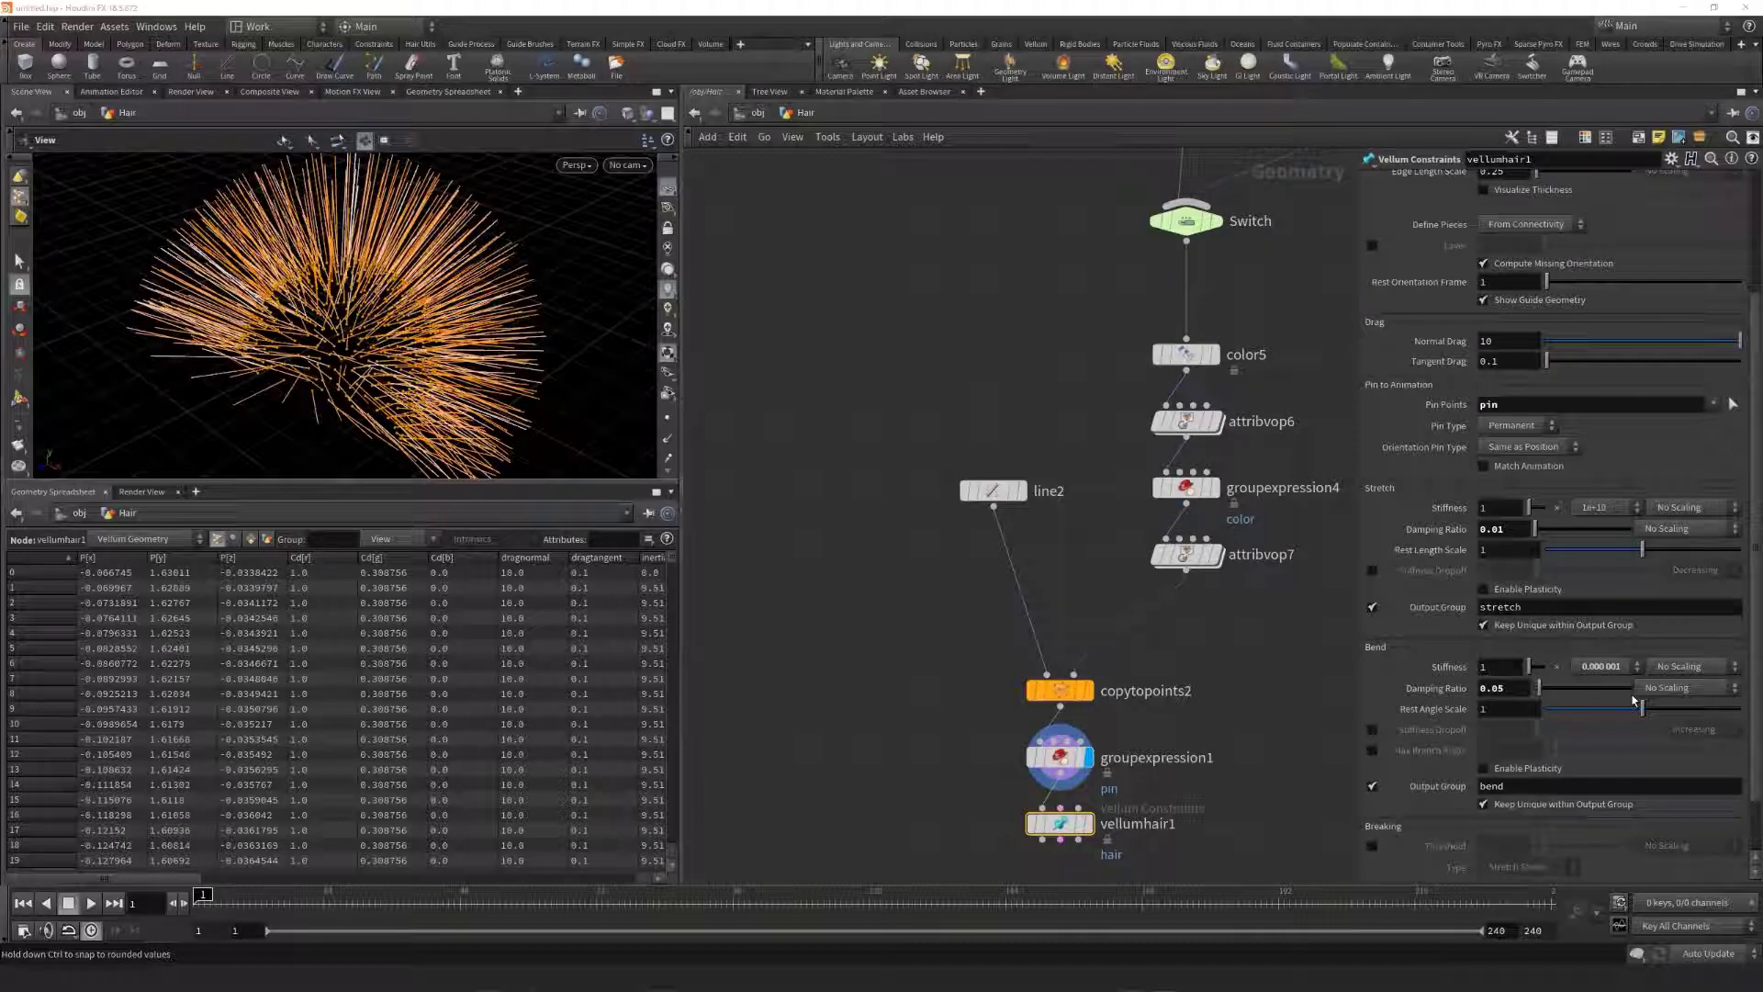
Step: Add a Vellum Solver node below vellumhair1 and connect vellumhair1's three outputs to its three inputs
{"action": "scroll", "coordinate": [1020, 370], "scroll_direction": "down", "scroll_amount": 2}
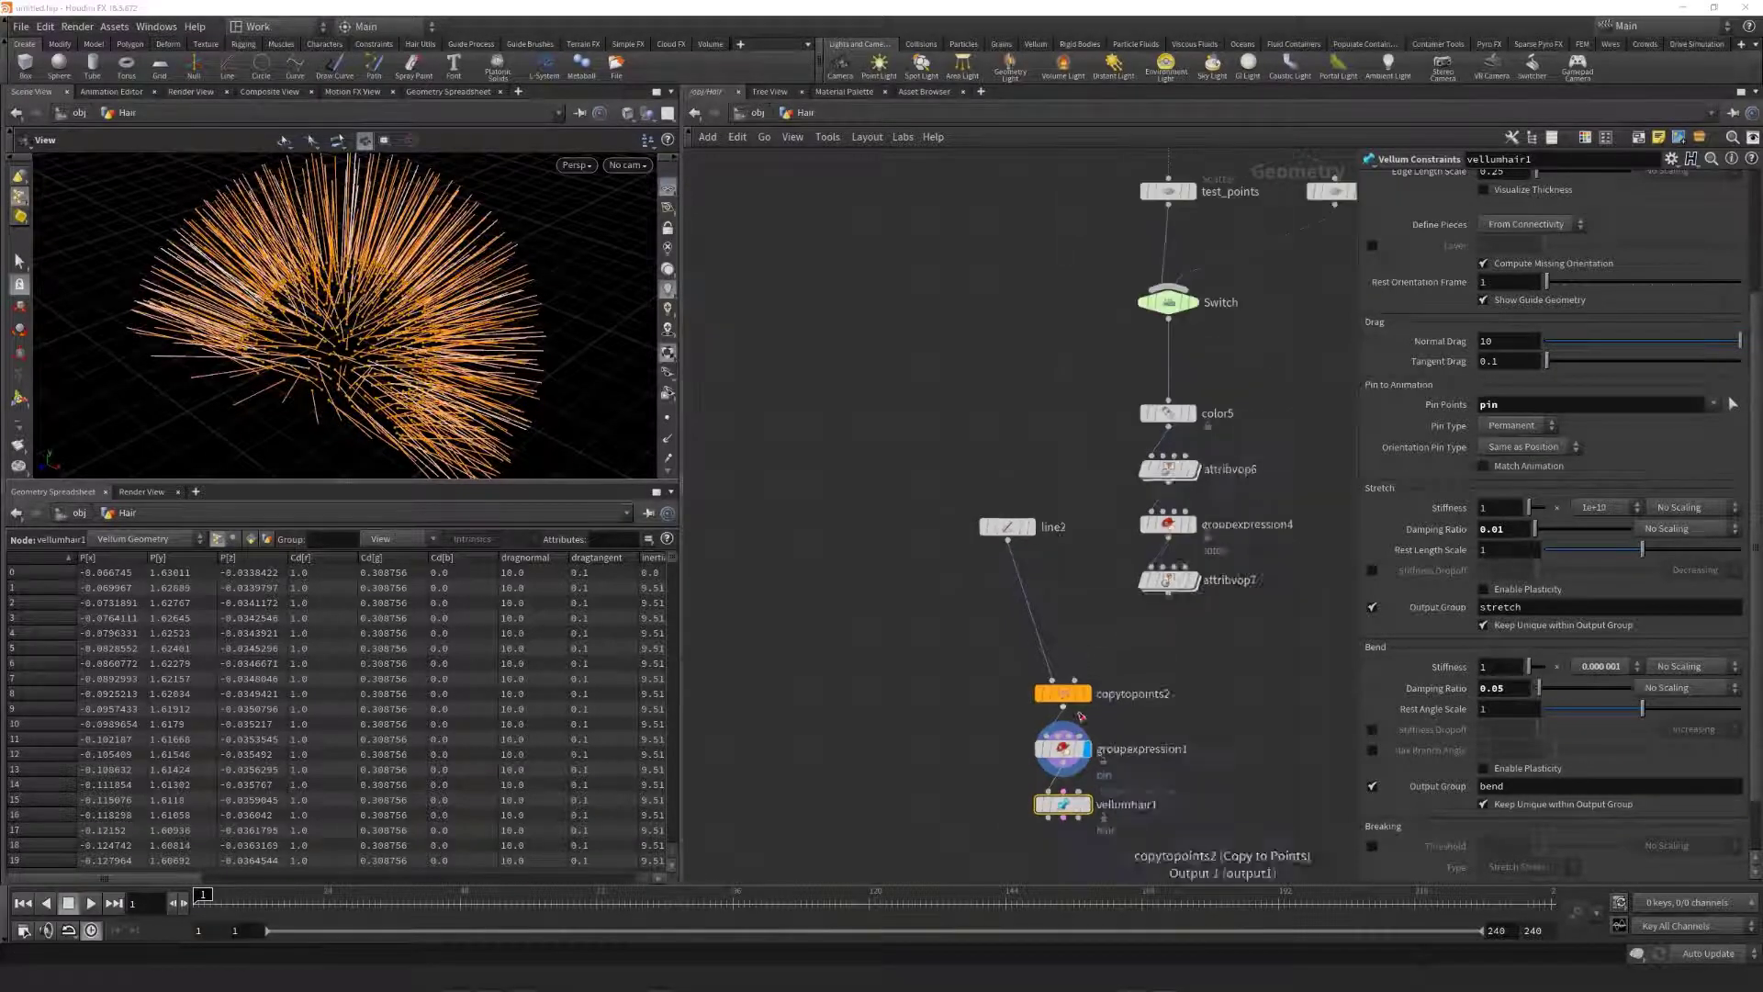
{"action": "scroll", "coordinate": [992, 637], "scroll_direction": "up", "scroll_amount": 2}
{"action": "key", "text": "Tab"}
{"action": "type", "text": "vellum solver"}
{"action": "key", "text": "Return"}
{"action": "left_click", "coordinate": [1089, 669]}
{"action": "left_click_drag", "start_coordinate": [1090, 530], "coordinate": [1098, 799]}
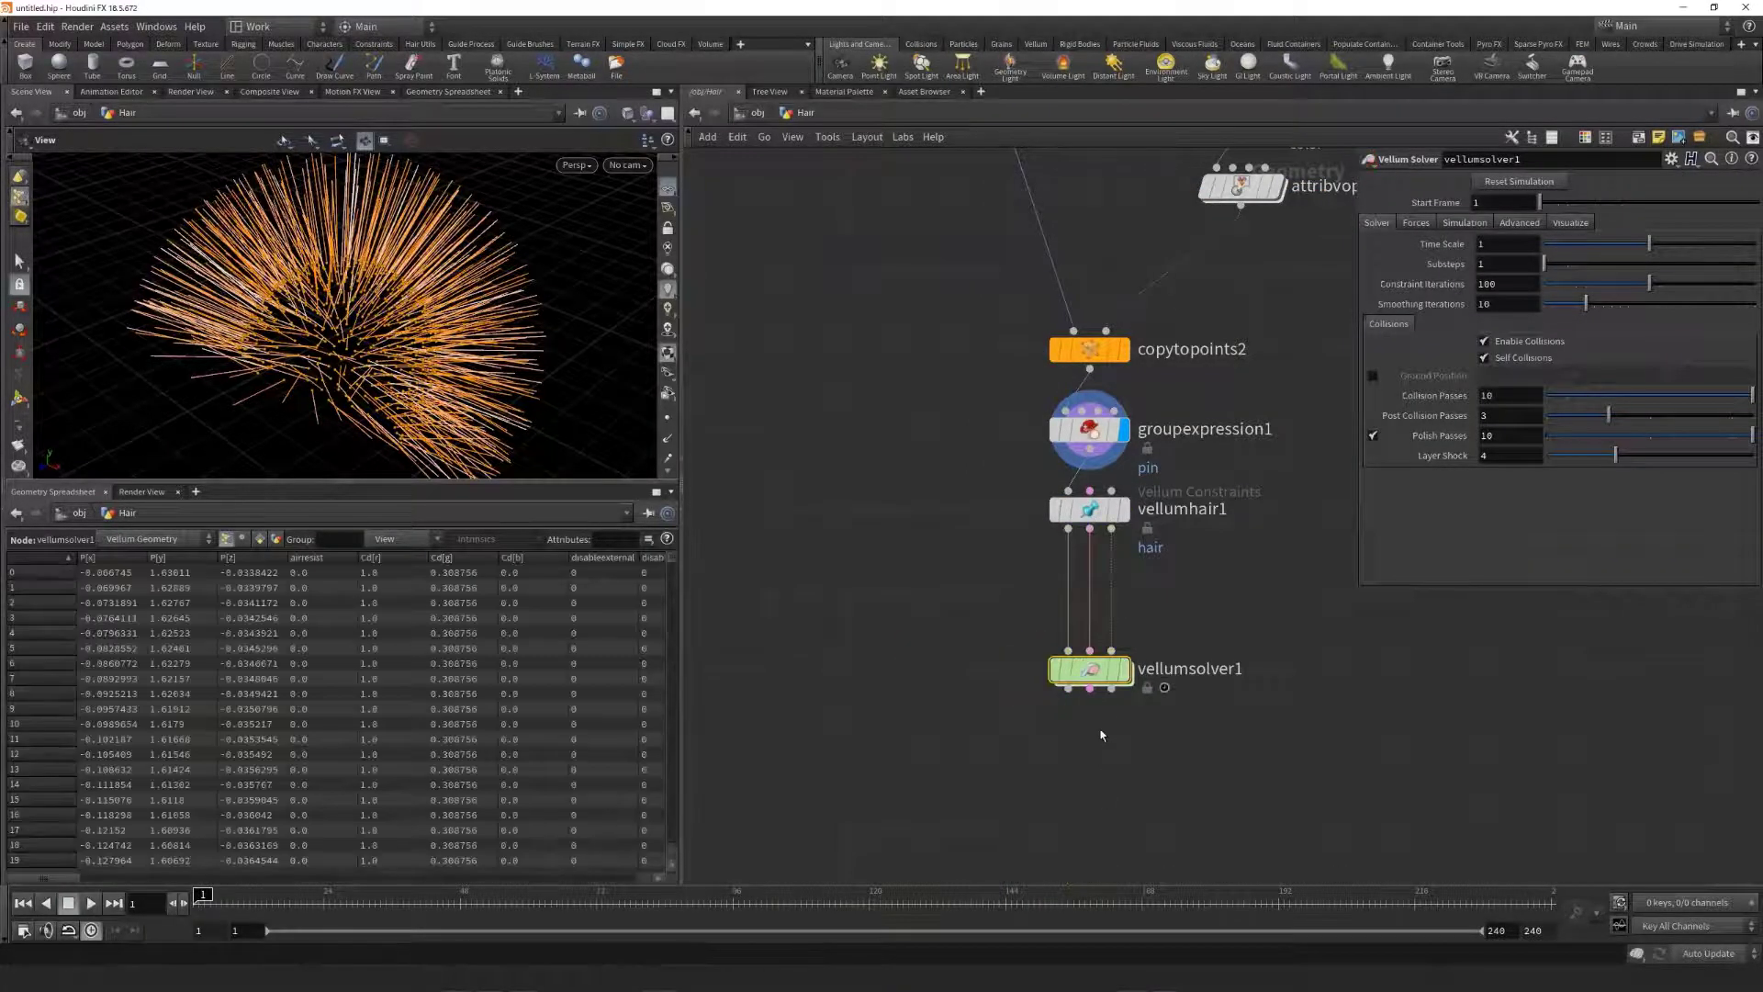
Step: Set vellumsolver1's substeps to 4 and its Y gravity to -5
{"action": "left_click", "coordinate": [1495, 263]}
{"action": "type", "text": "4"}
{"action": "left_click", "coordinate": [1416, 223]}
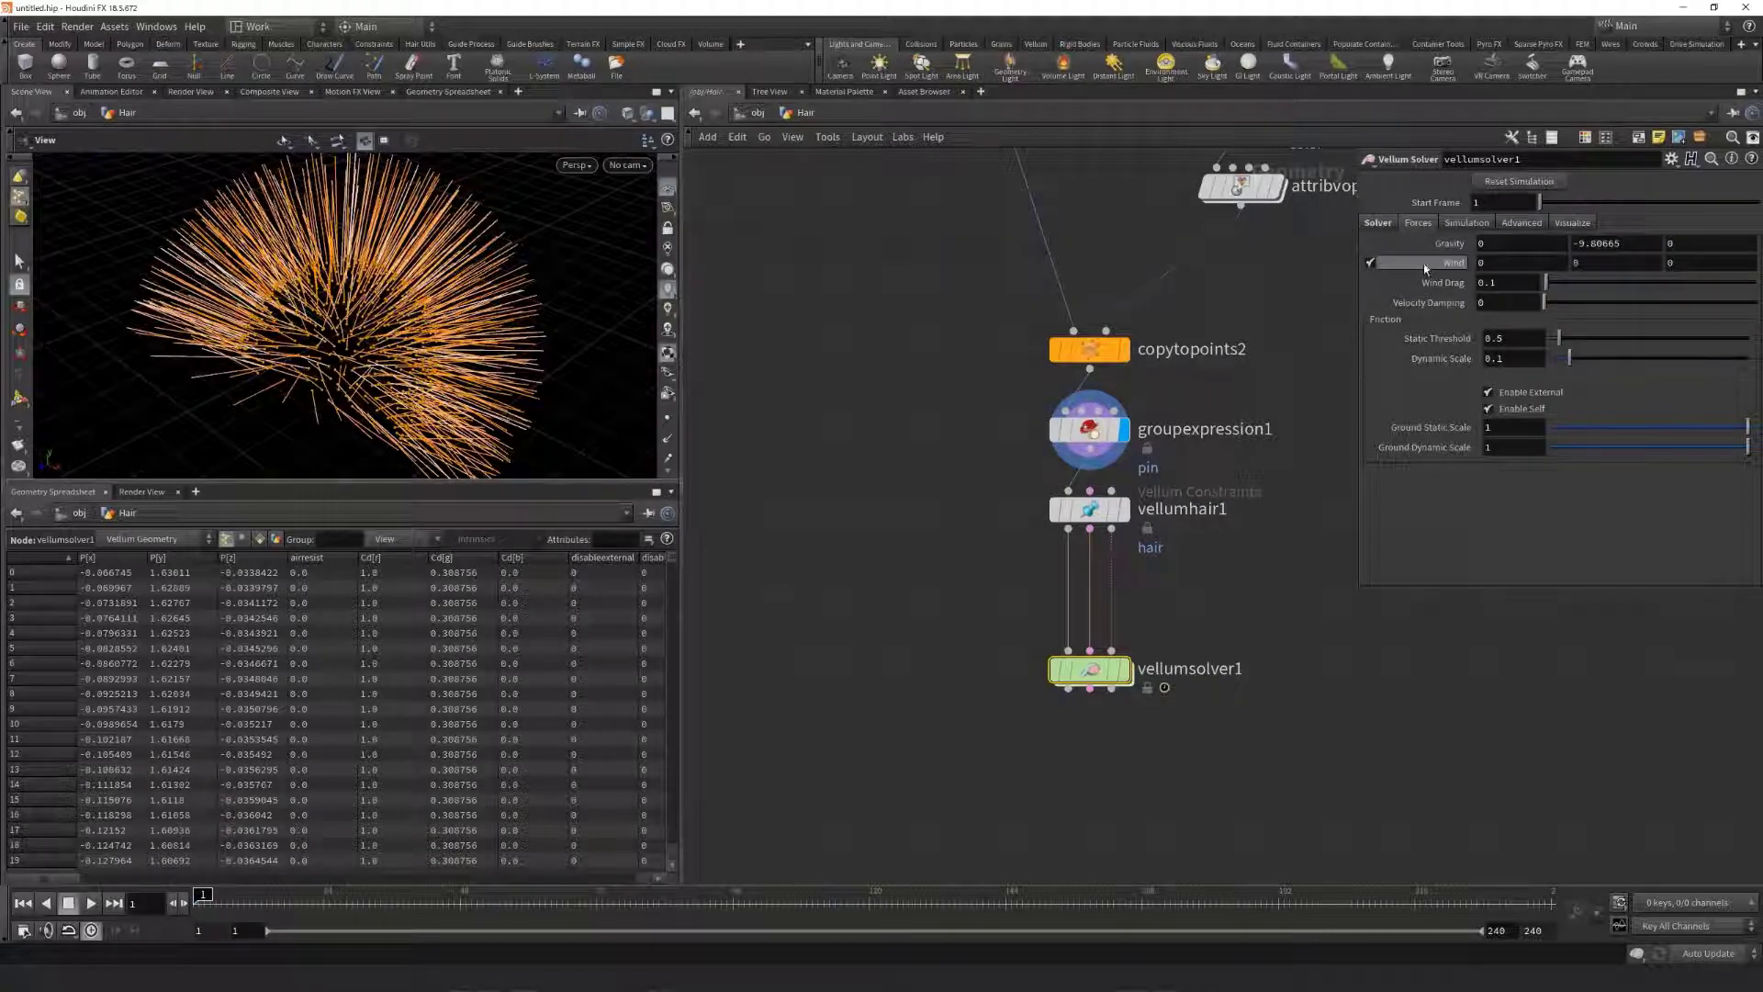
{"action": "left_click", "coordinate": [1653, 242]}
{"action": "left_click_drag", "start_coordinate": [1654, 243], "coordinate": [1561, 241]}
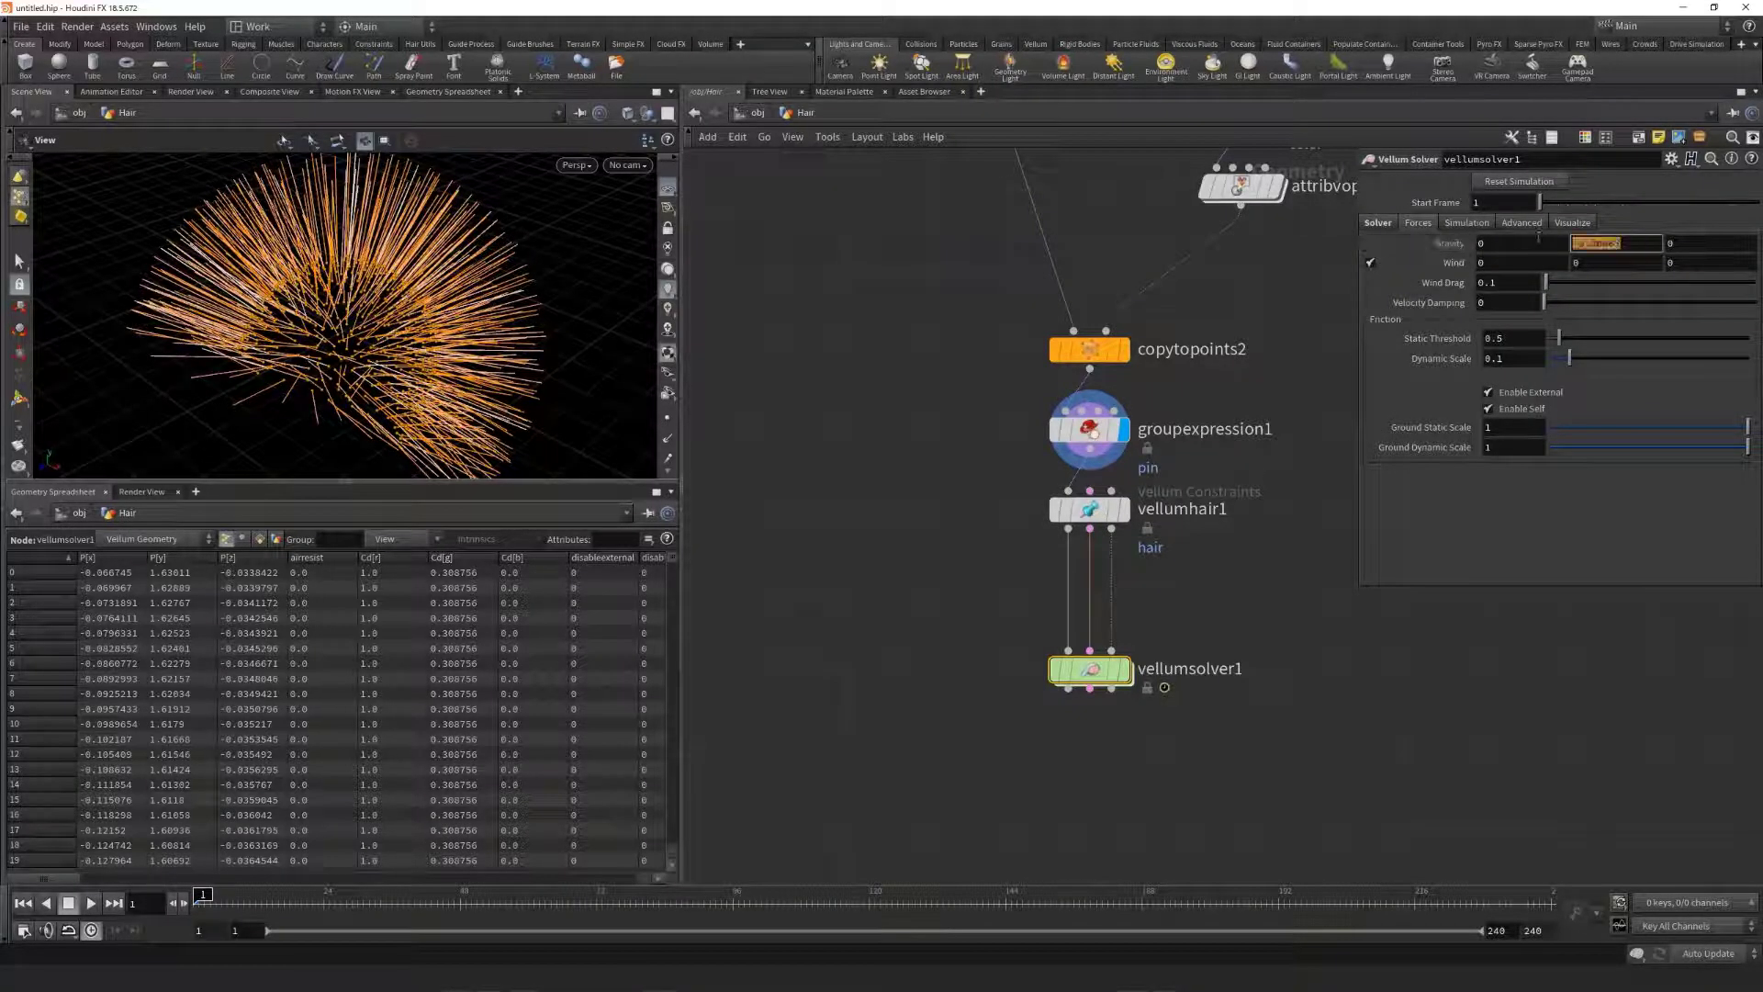
{"action": "type", "text": "-5"}
{"action": "key", "text": "Return"}
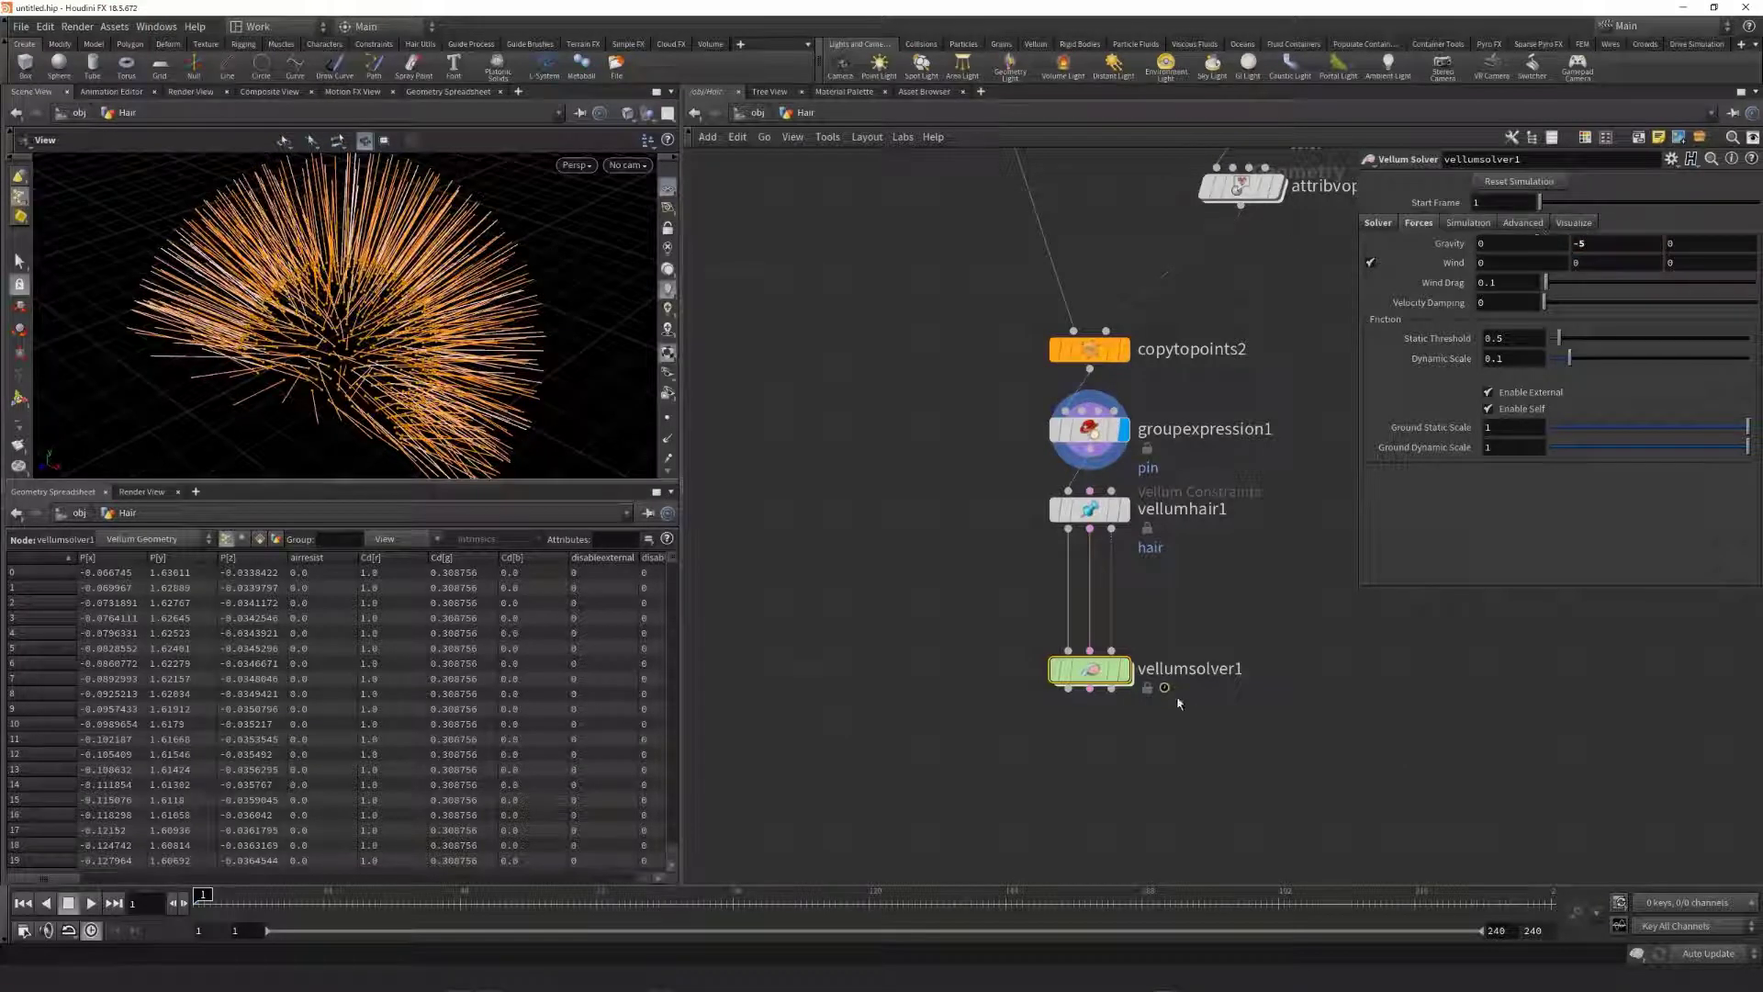
Step: Display vellumsolver1, play the hair simulation and return to frame 1
{"action": "mouse_move", "coordinate": [1129, 685]}
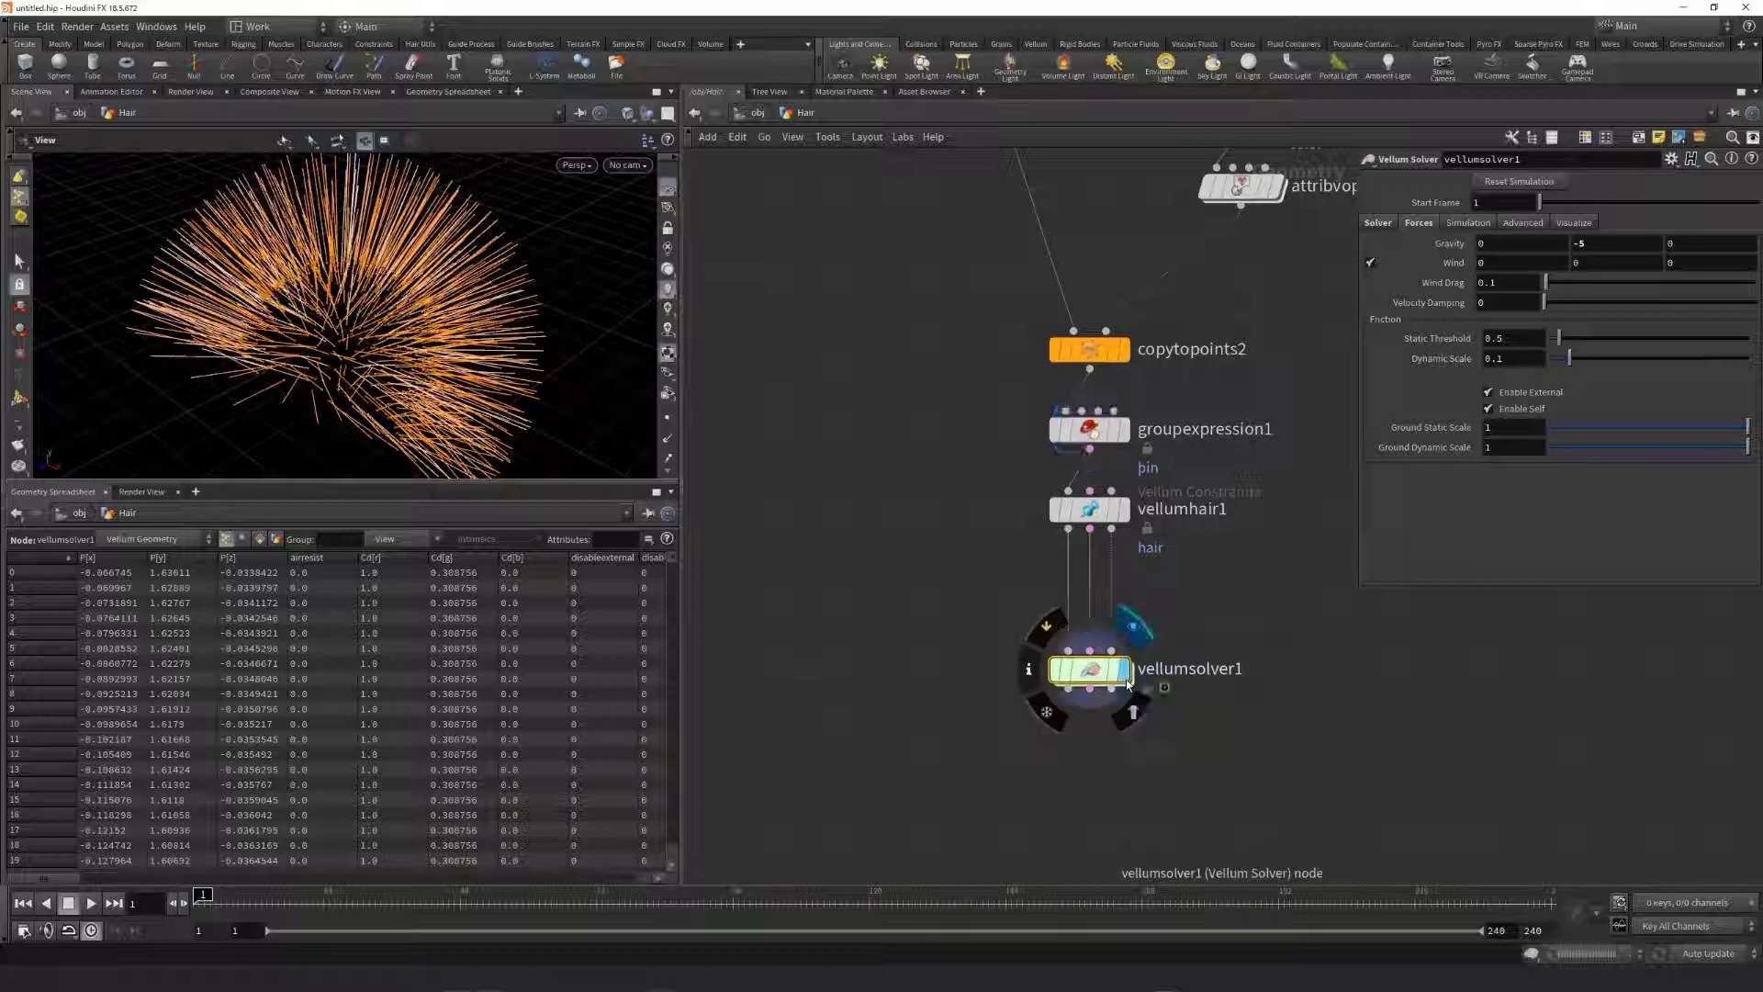
{"action": "left_click", "coordinate": [91, 903]}
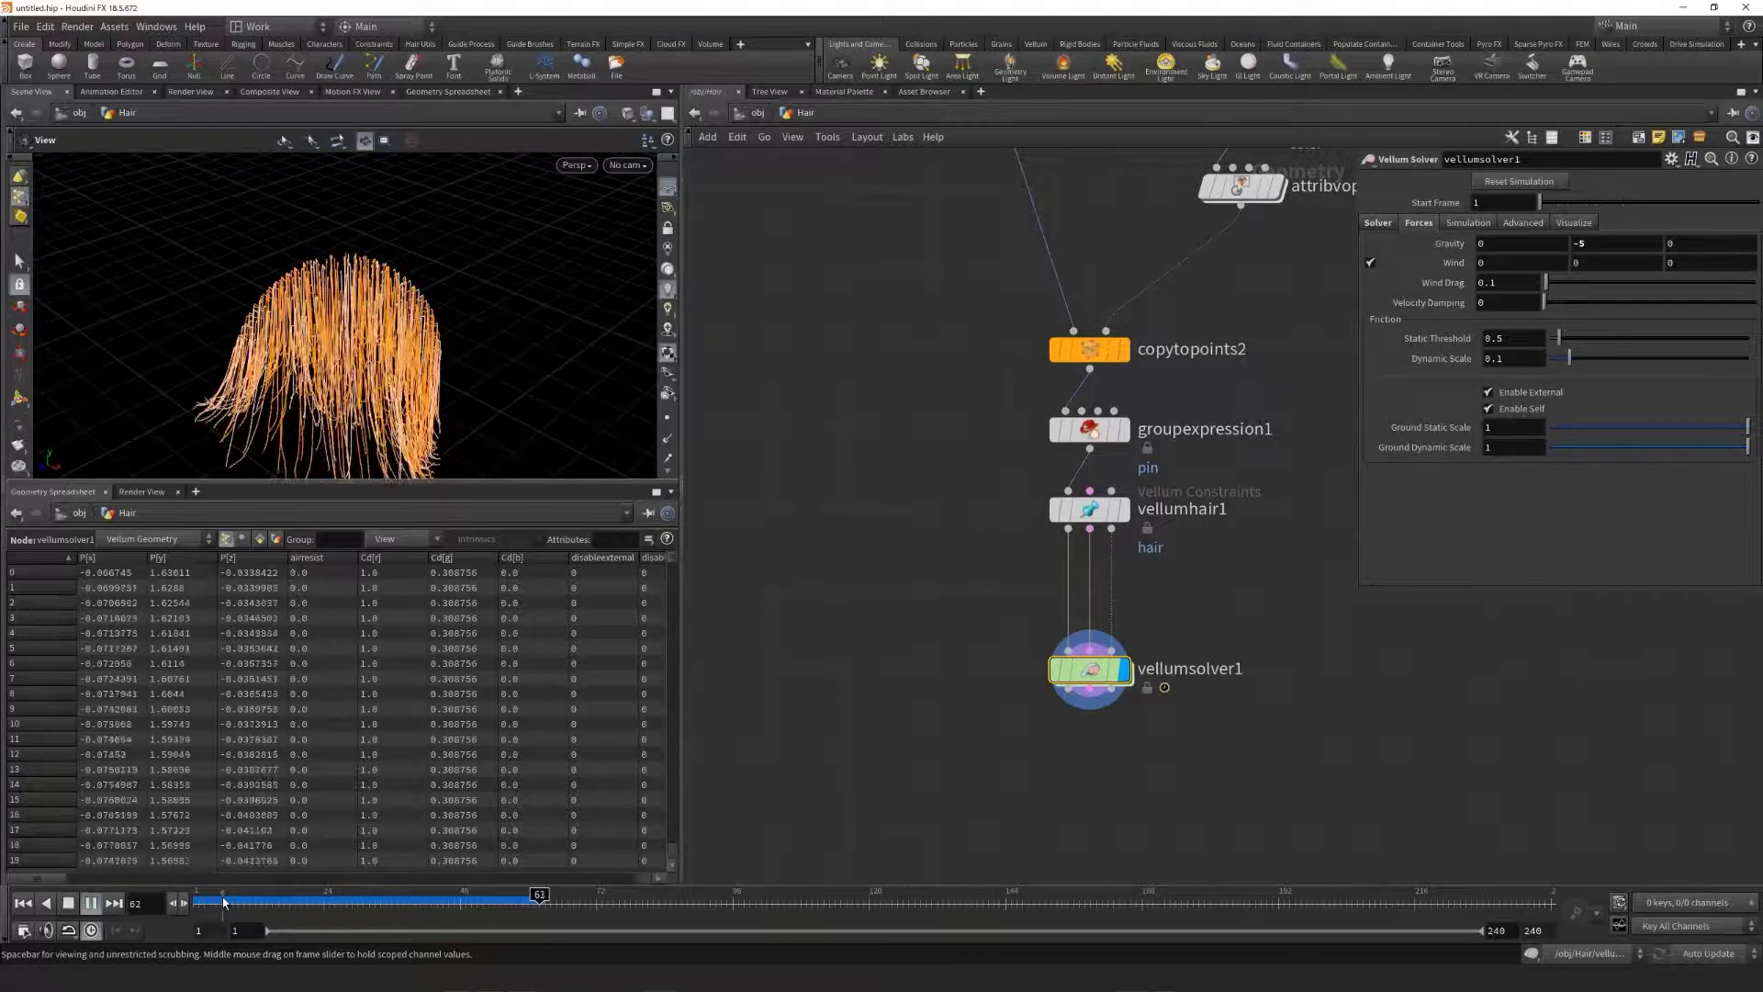
{"action": "key", "text": "ctrl+Up"}
Step: Connect the head geometry node at the start of the chain to vellumhair1's collision geometry input
{"action": "middle_click_drag", "start_coordinate": [1326, 301], "coordinate": [1139, 623]}
{"action": "scroll", "coordinate": [1138, 623], "scroll_direction": "down", "scroll_amount": 5}
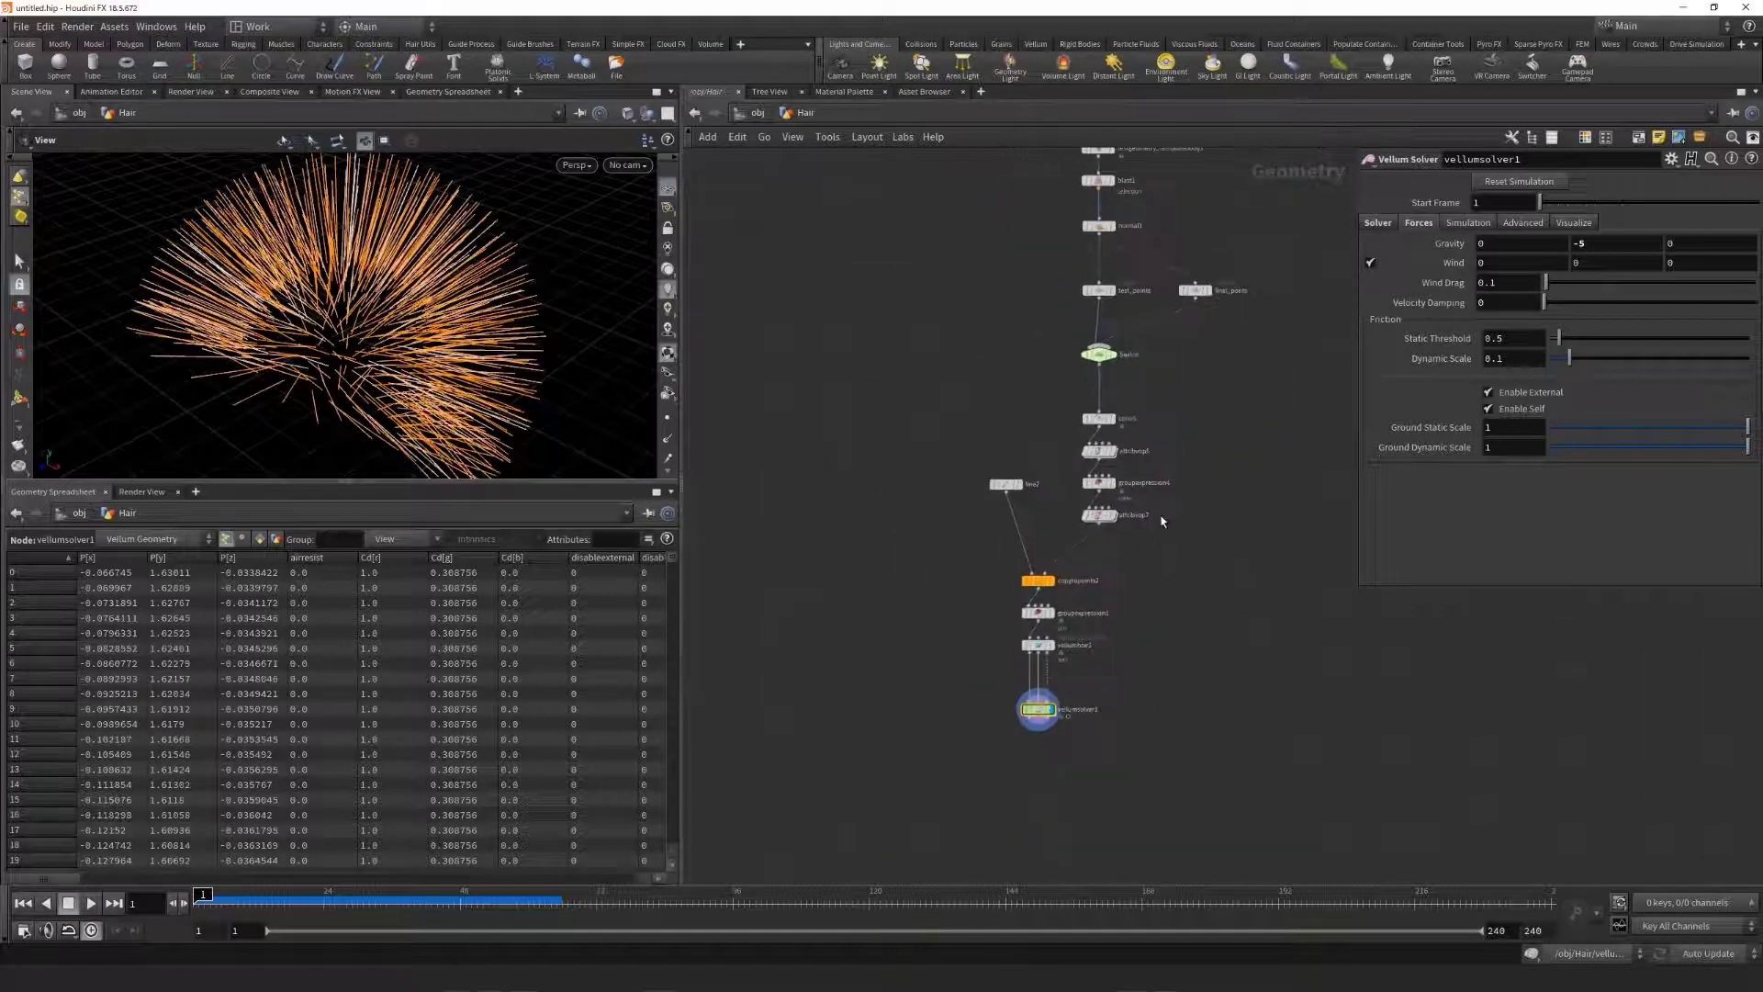
{"action": "left_click", "coordinate": [1100, 210]}
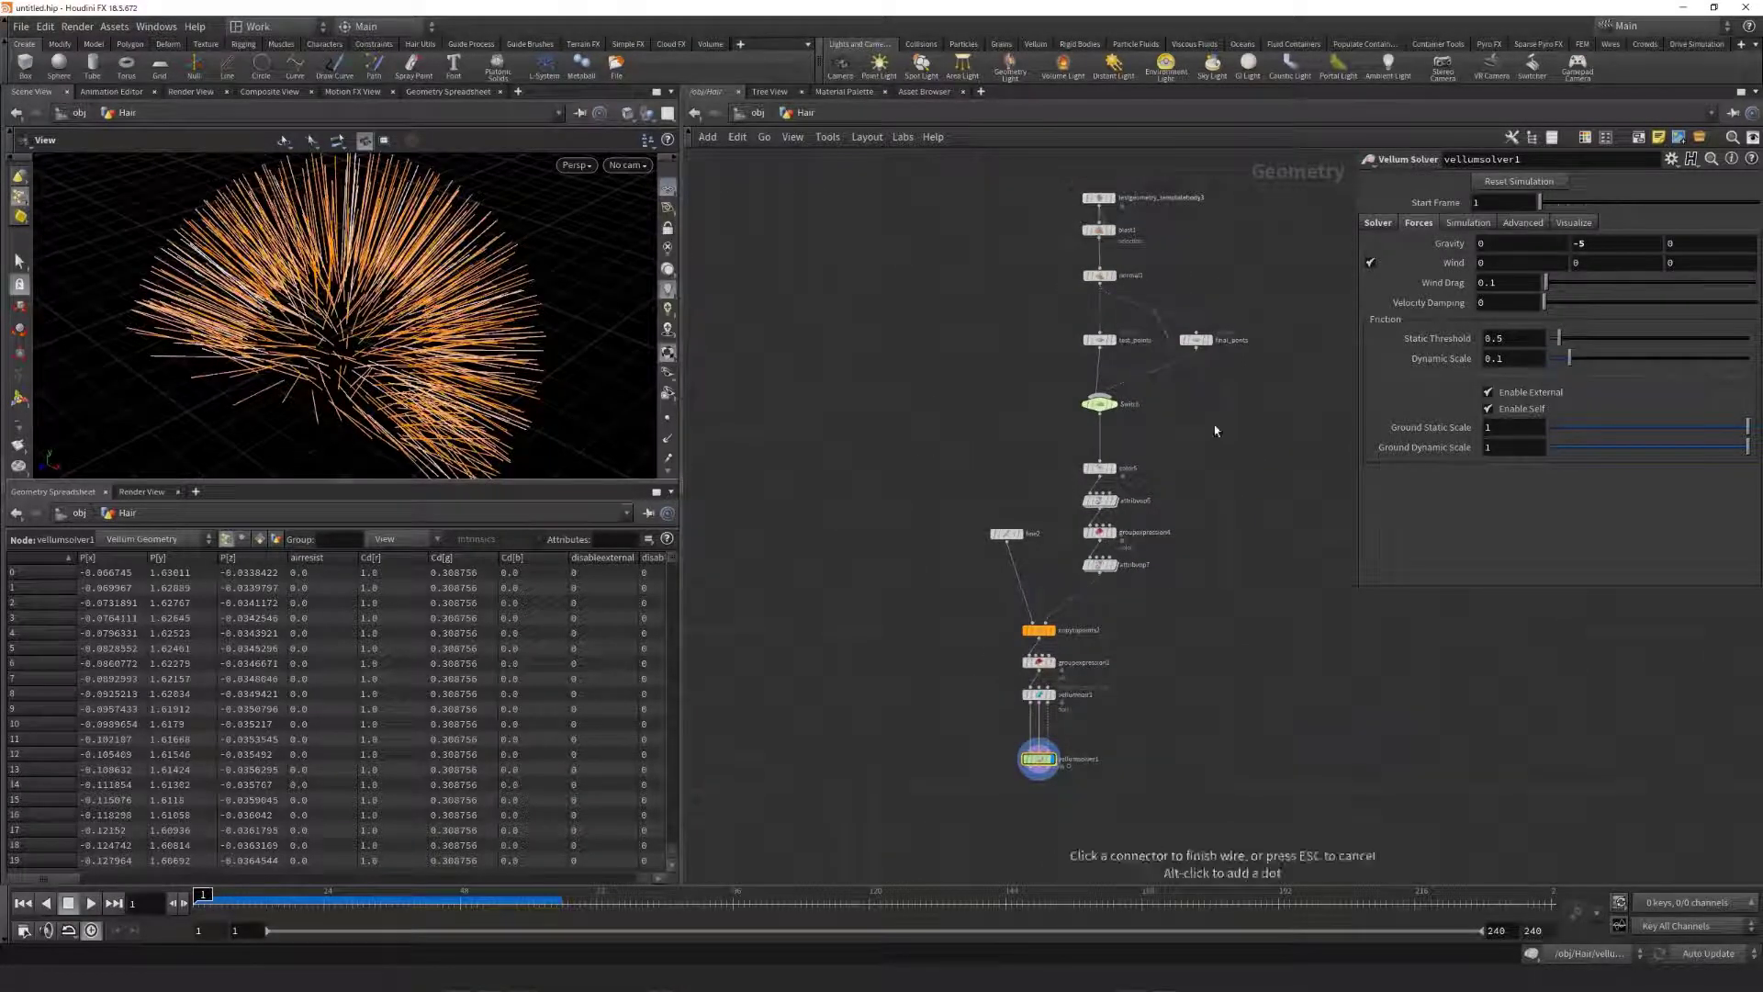
{"action": "scroll", "coordinate": [1145, 511], "scroll_direction": "up", "scroll_amount": 4}
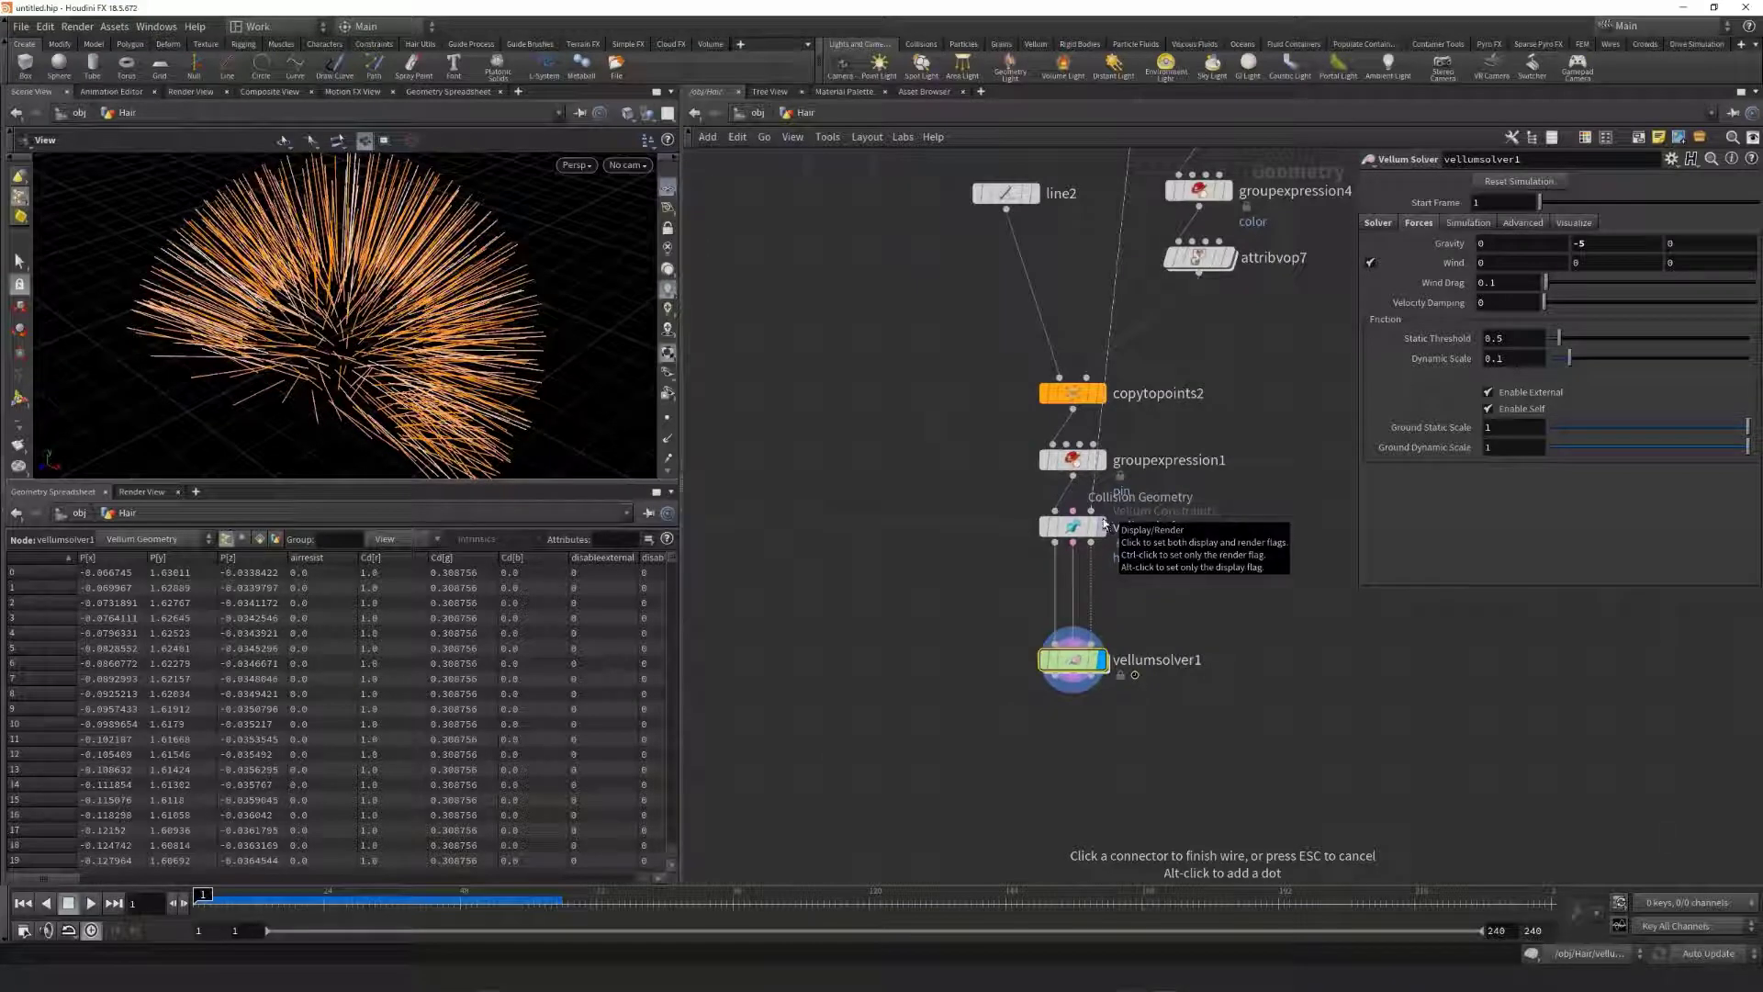
{"action": "left_click", "coordinate": [1092, 512]}
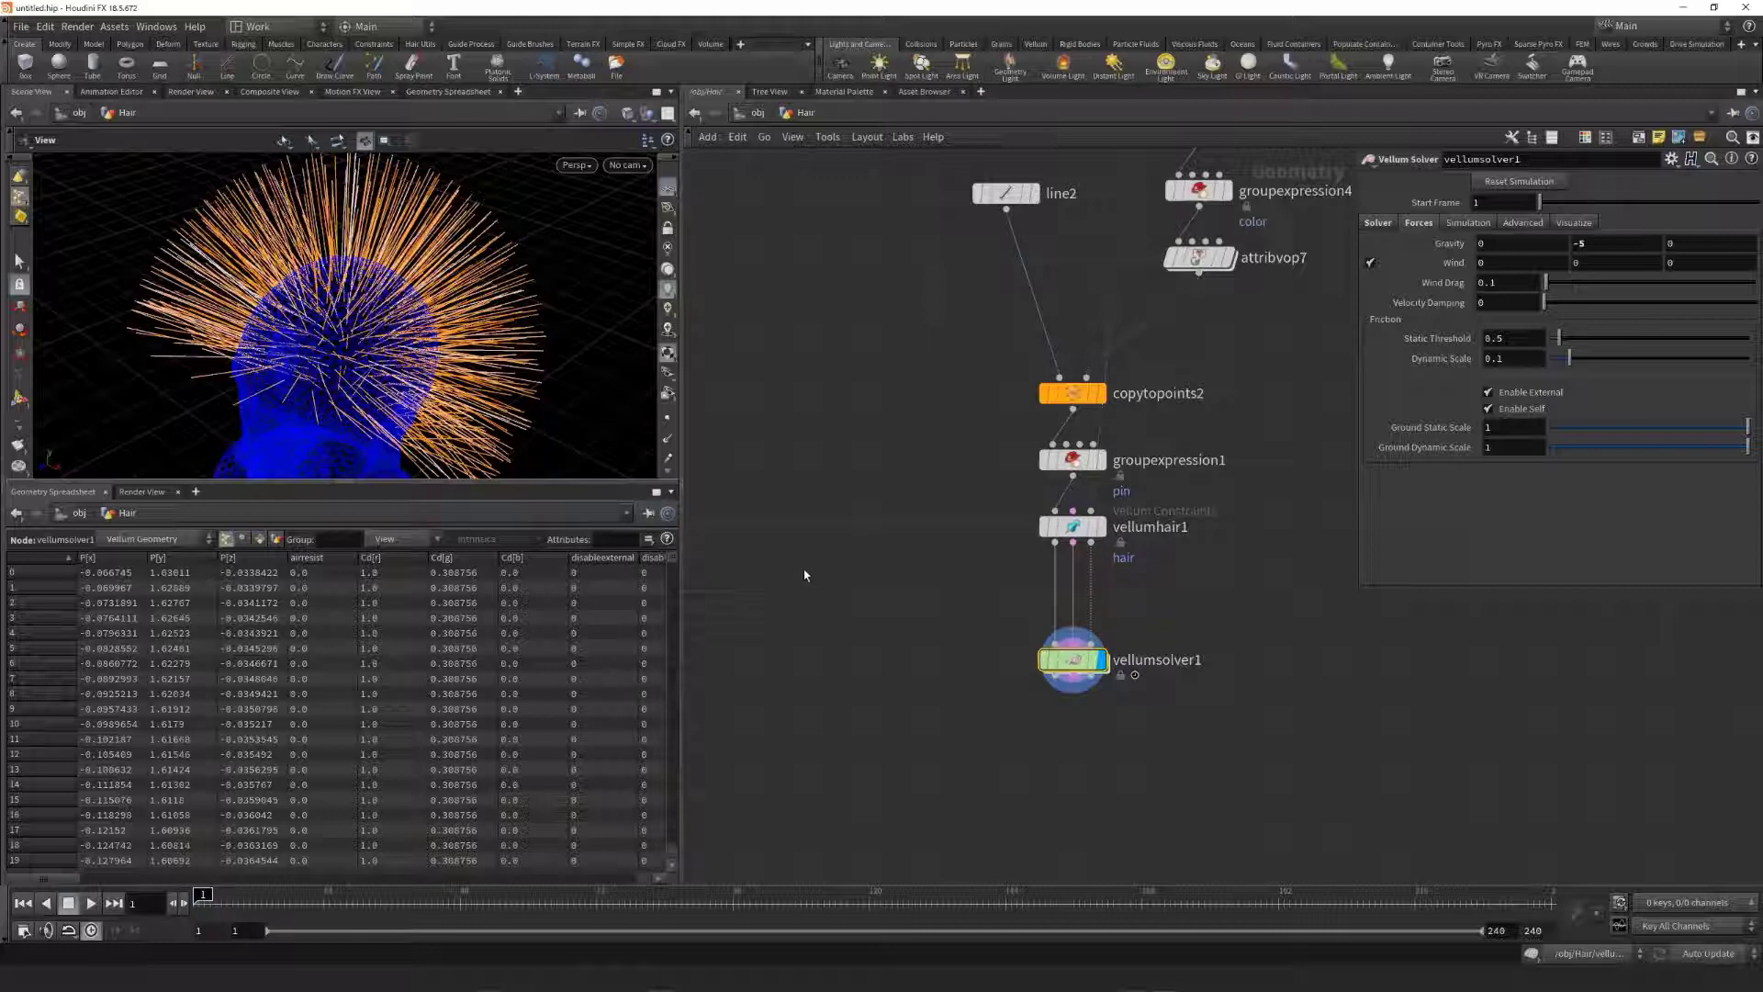
Step: Play the simulation to check the hair colliding with the head and return to frame 1
{"action": "left_click", "coordinate": [90, 902]}
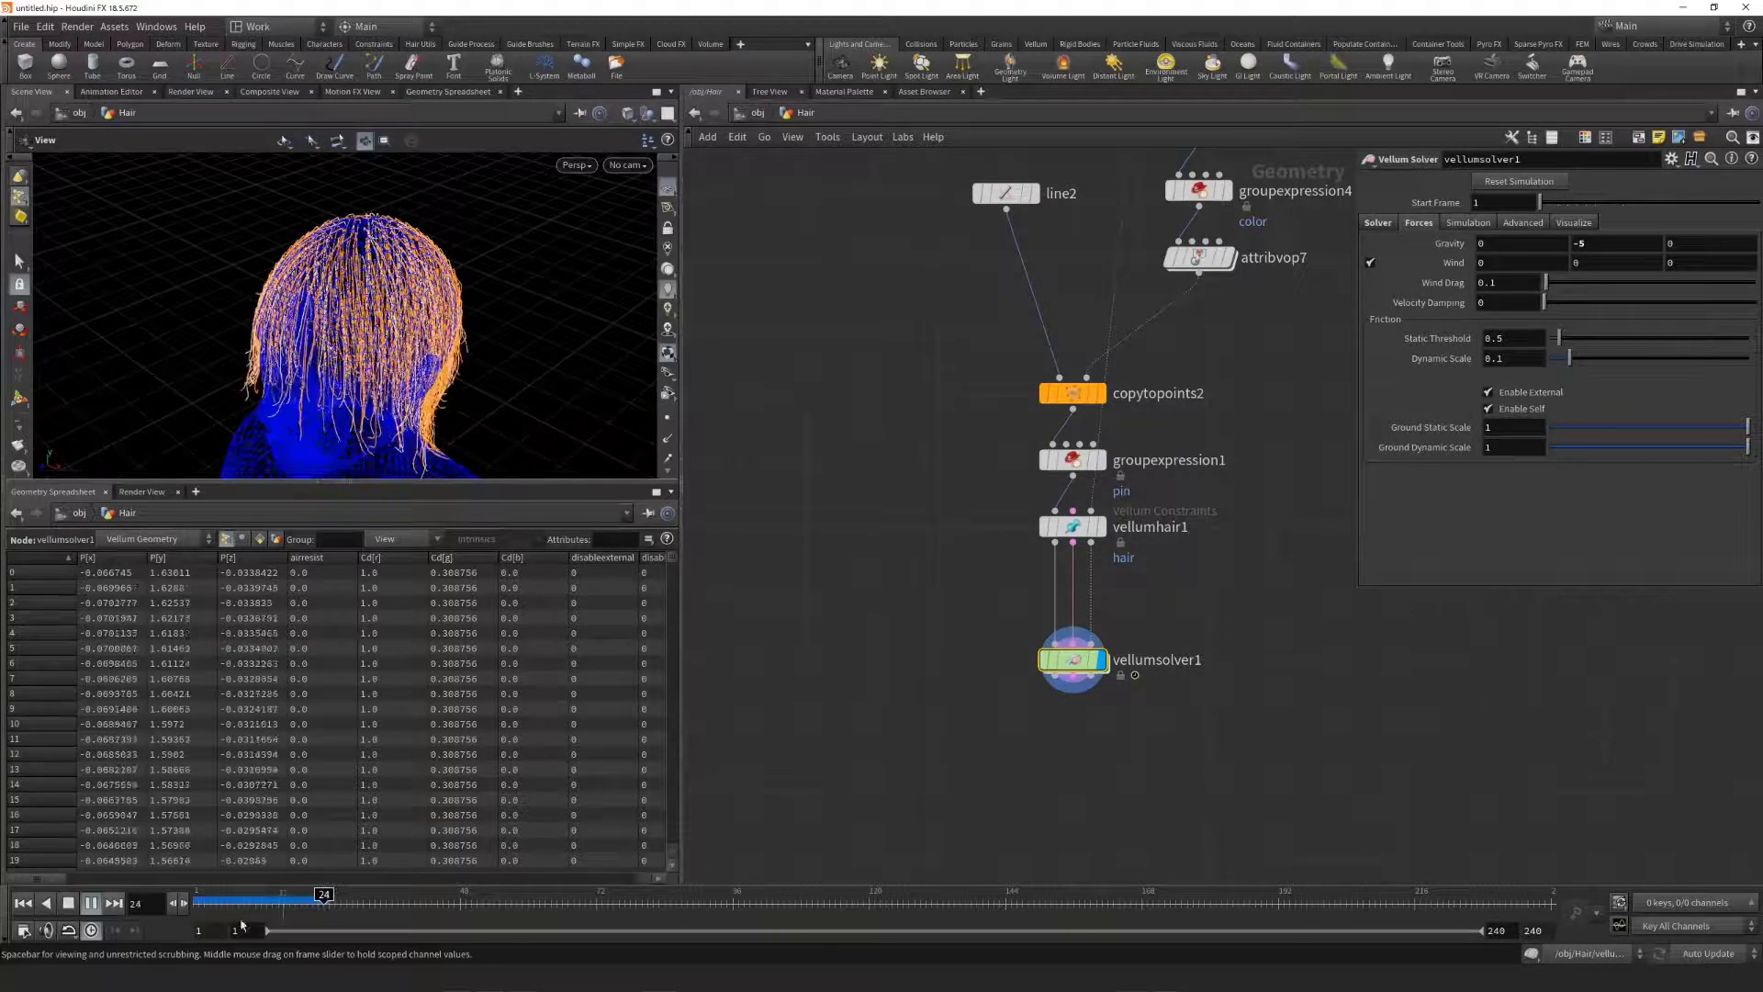
{"action": "key", "text": "ctrl+Up"}
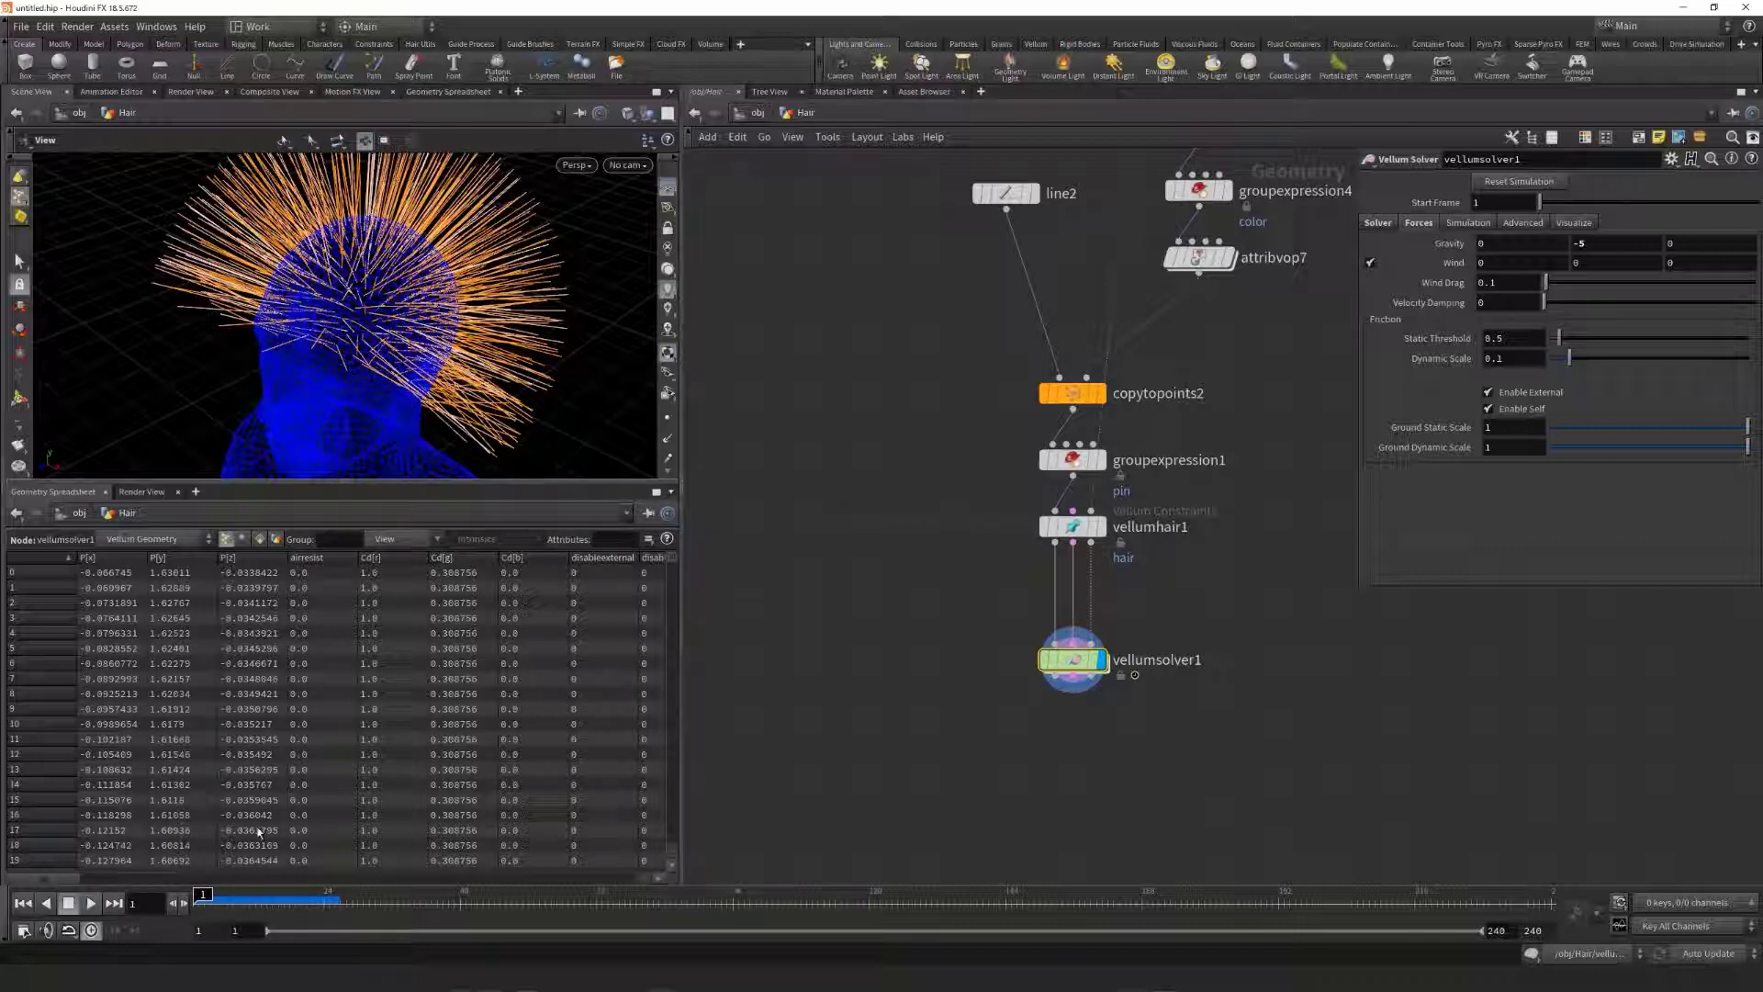
Step: Inside vellumsolver1, add a POP Wind node and wire it into force_output
{"action": "double_click", "coordinate": [1073, 660]}
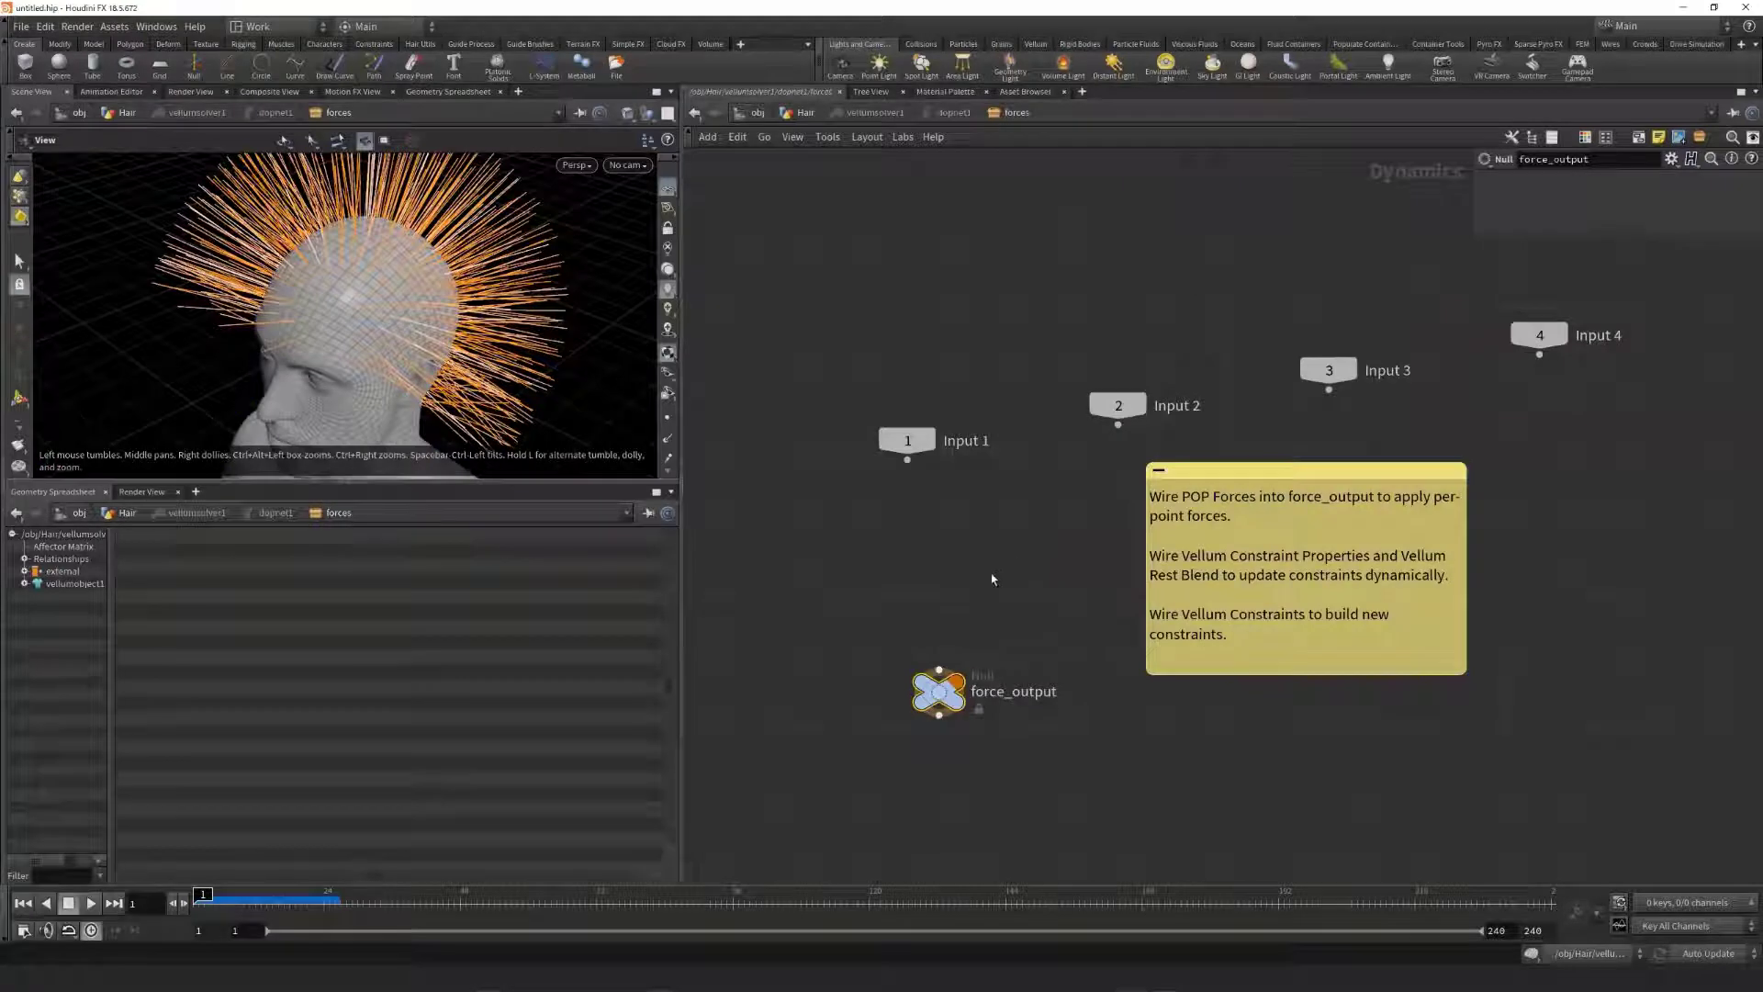
{"action": "key", "text": "Tab"}
{"action": "type", "text": "wind"}
{"action": "key", "text": "Return"}
{"action": "left_click", "coordinate": [992, 571]}
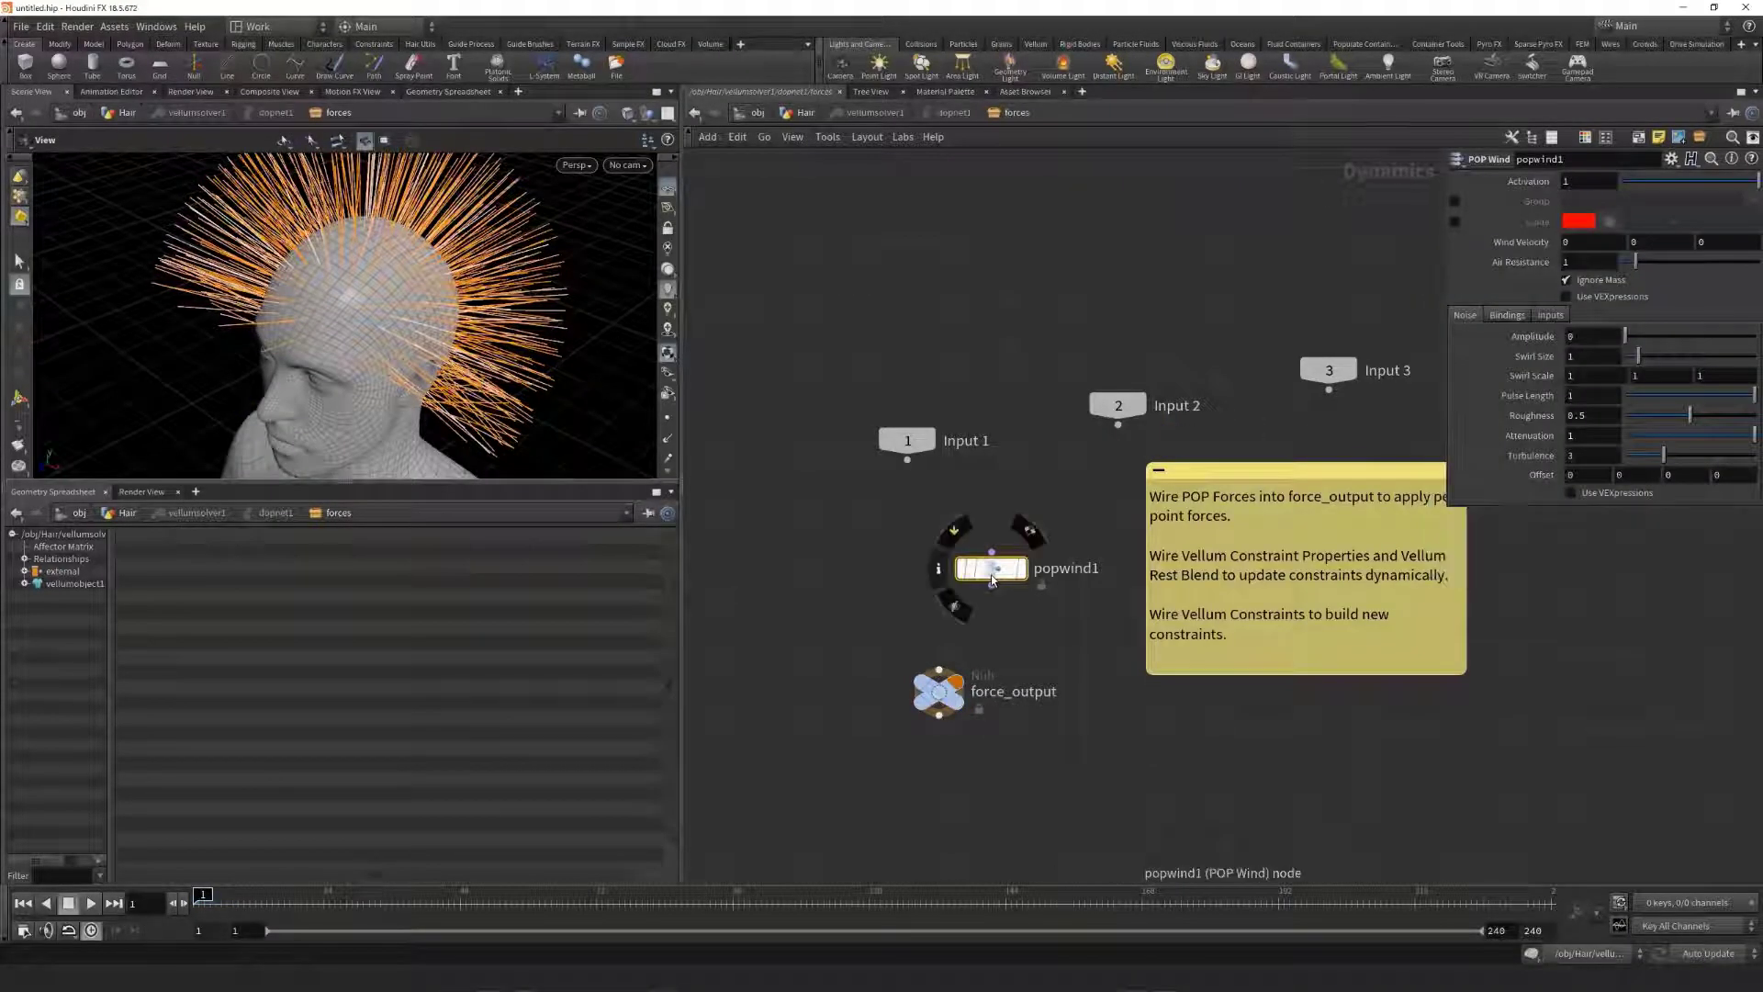
{"action": "left_click_drag", "start_coordinate": [992, 571], "coordinate": [938, 588]}
{"action": "left_click", "coordinate": [939, 669]}
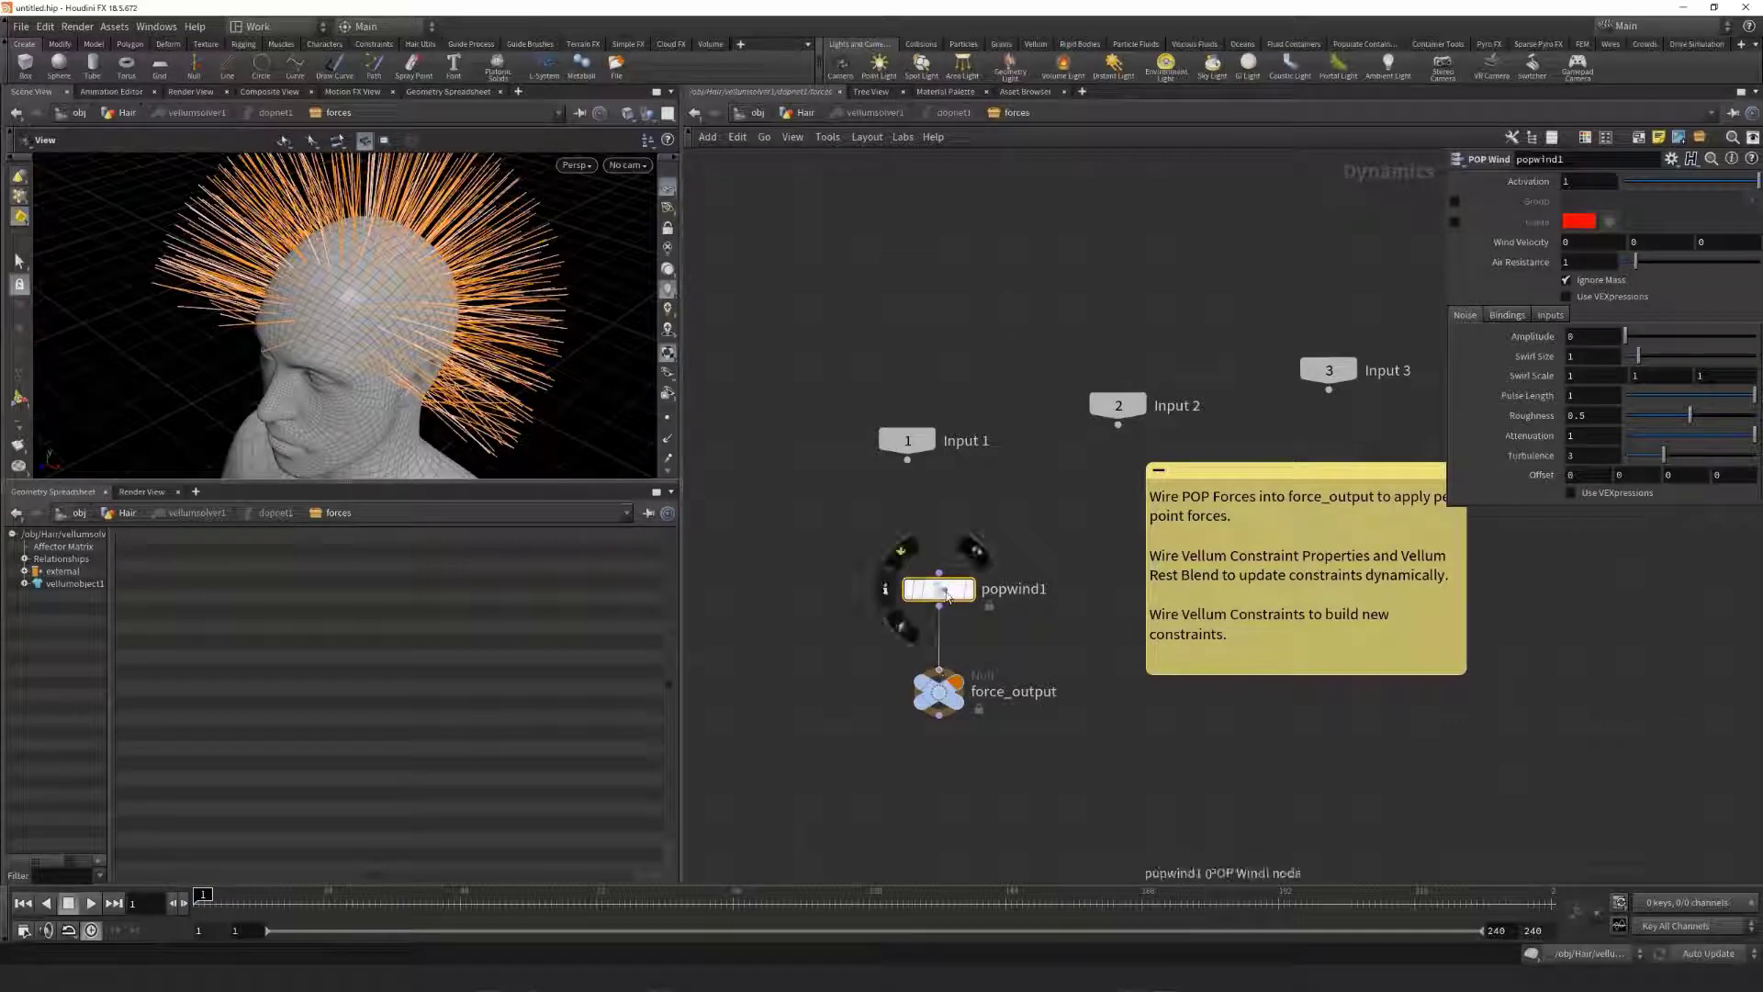
Step: Set popwind1's X Wind Velocity to 3 and its noise Amplitude to 0.5
{"action": "left_click", "coordinate": [1598, 239]}
{"action": "type", "text": "3"}
{"action": "key", "text": "Return"}
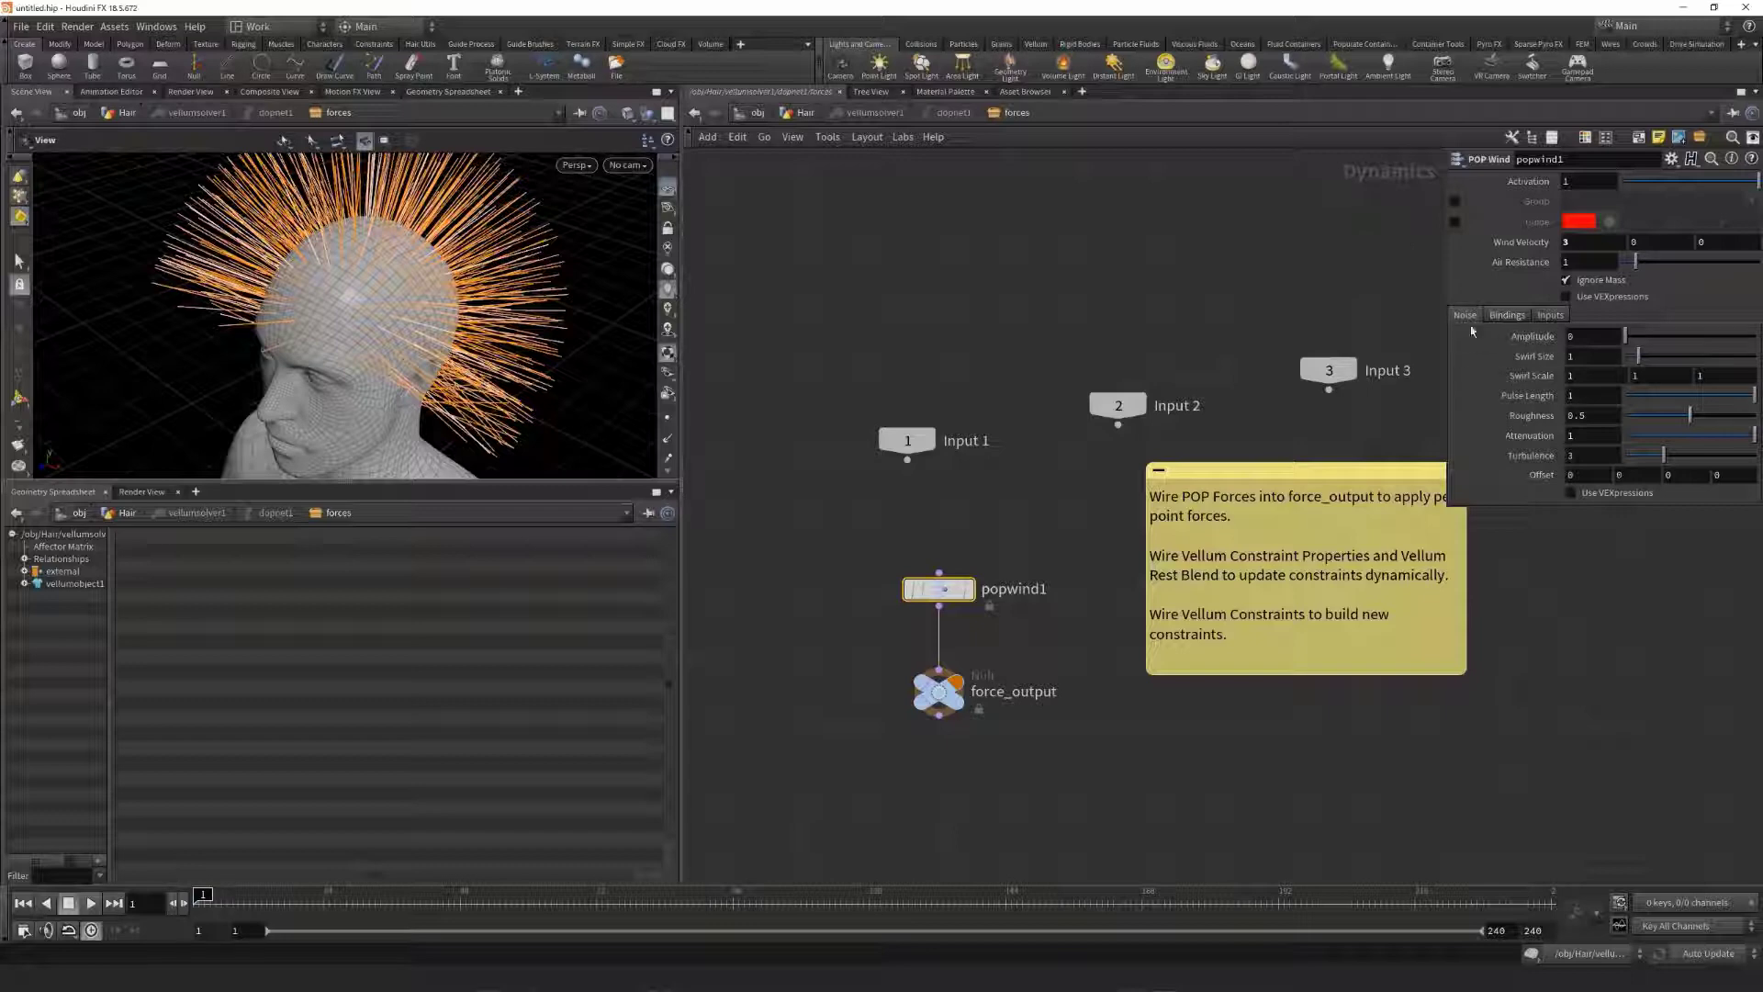
{"action": "left_click", "coordinate": [1595, 334]}
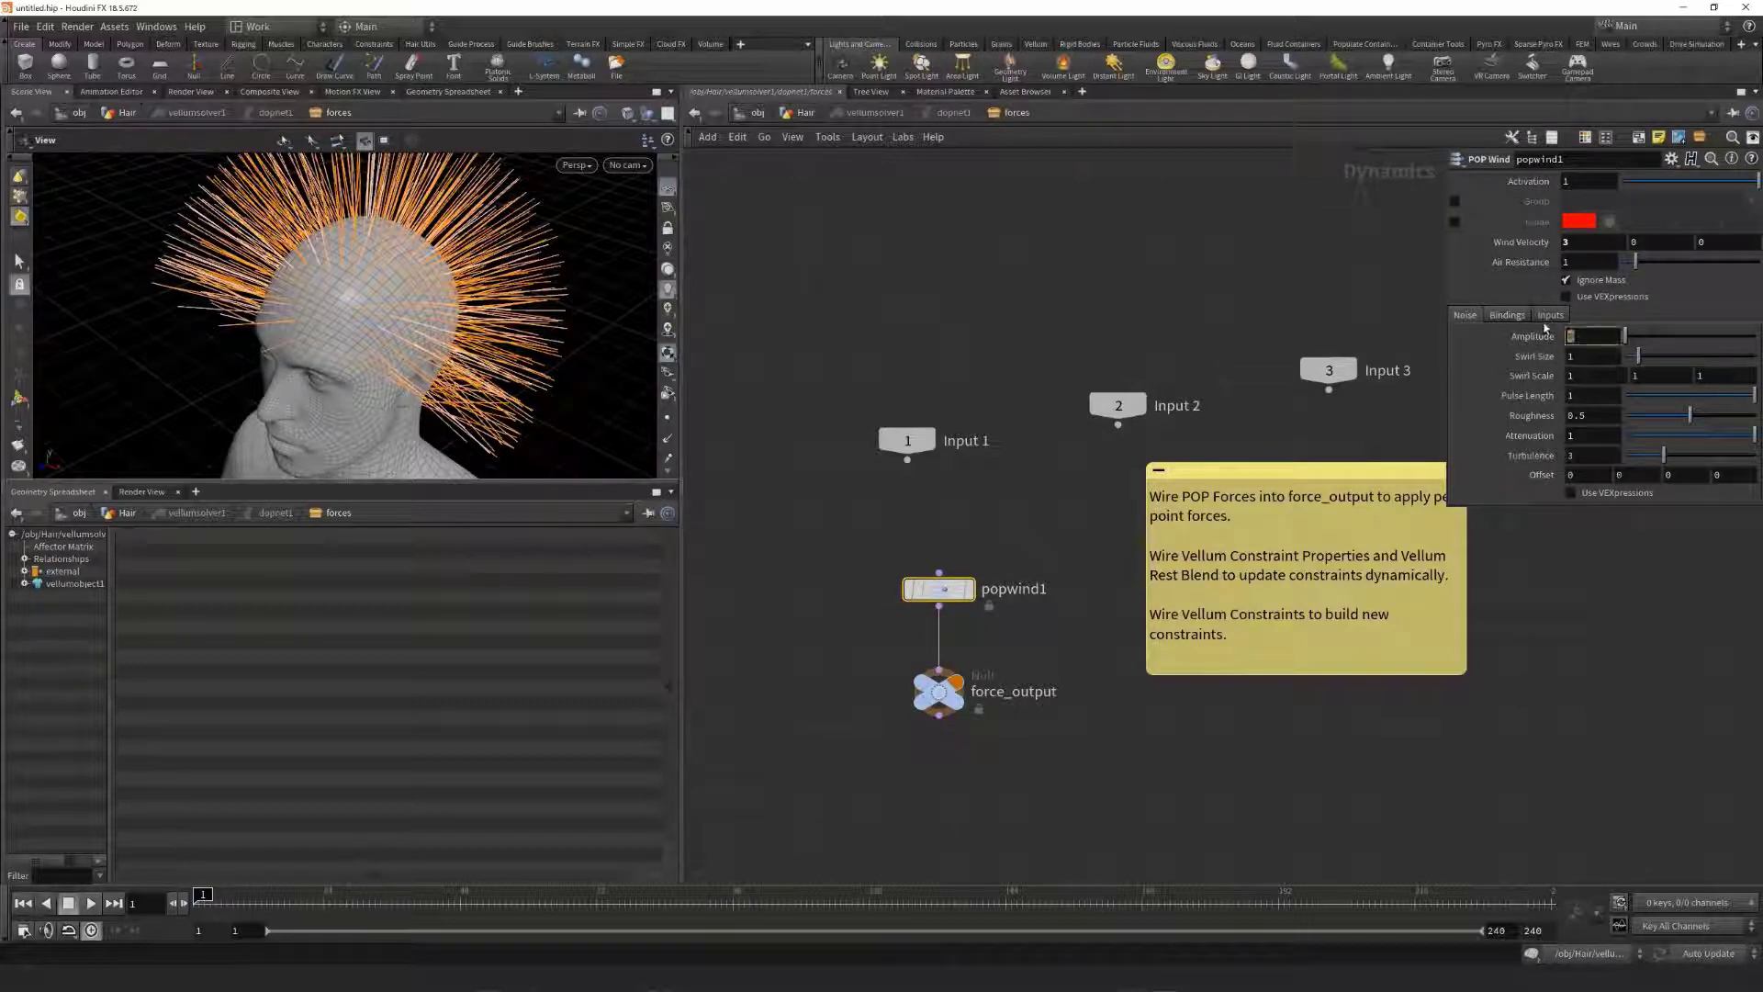
{"action": "type", "text": "0.5"}
{"action": "key", "text": "Return"}
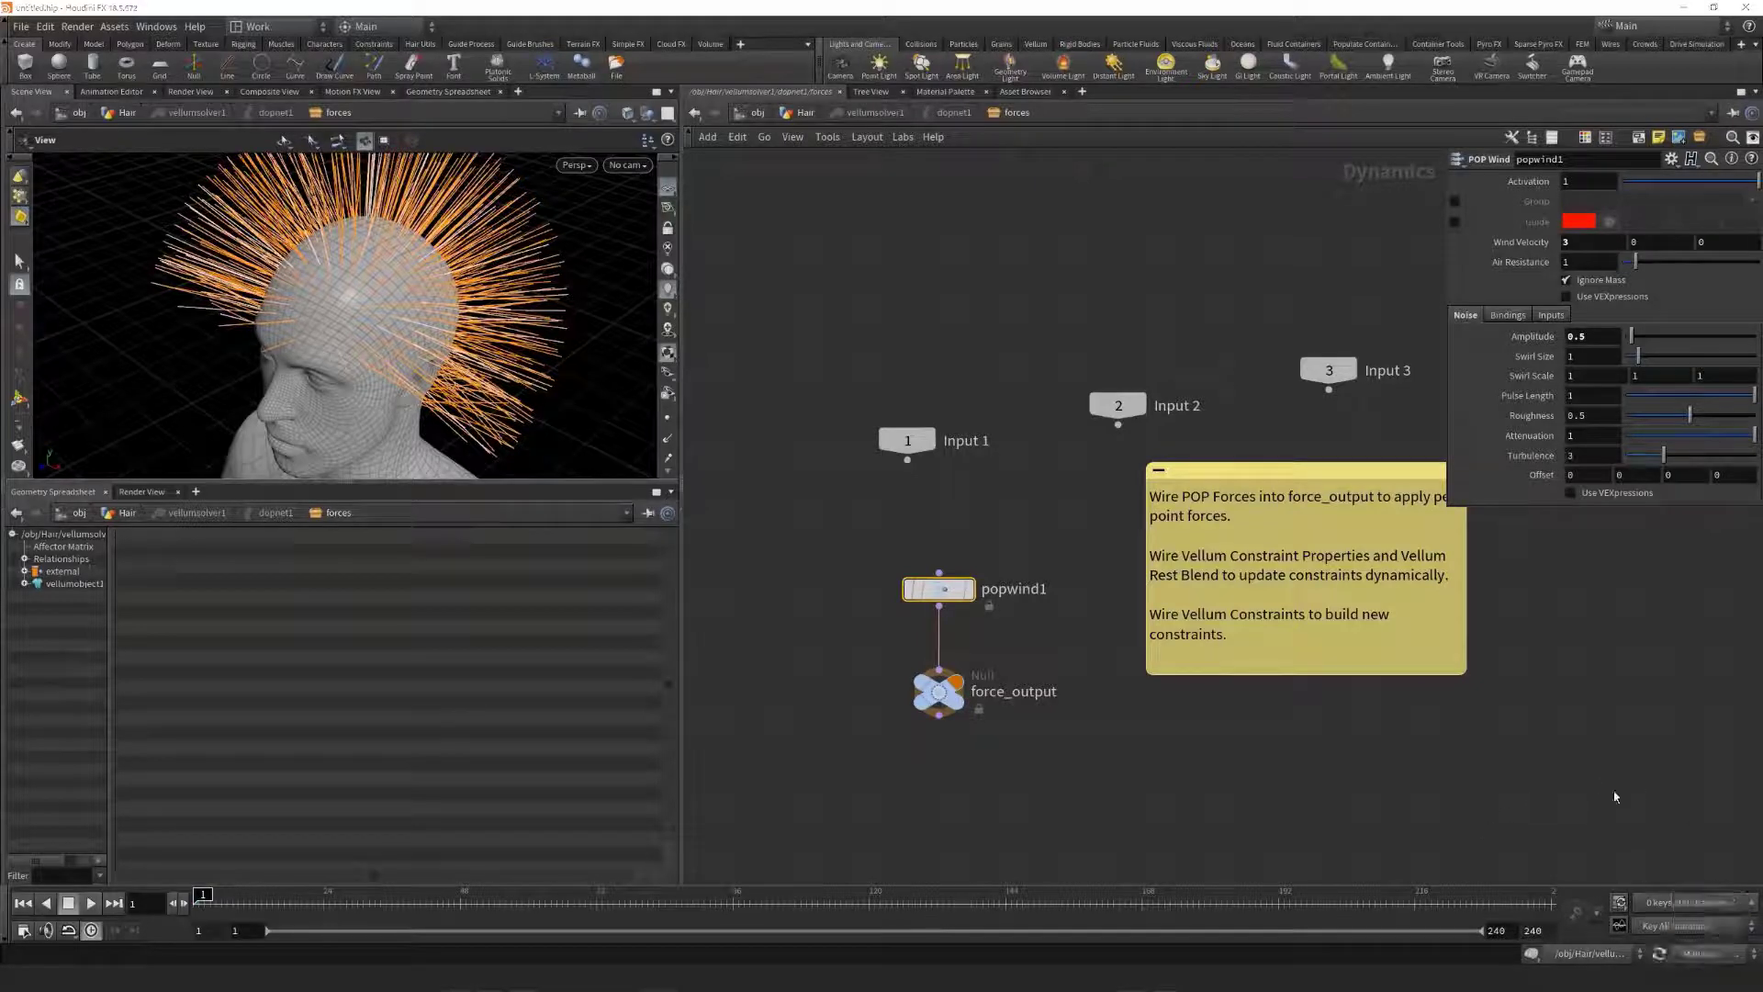
Step: Keyframe popwind1's Activation at 0 on frame 39
{"action": "left_click", "coordinate": [409, 912]}
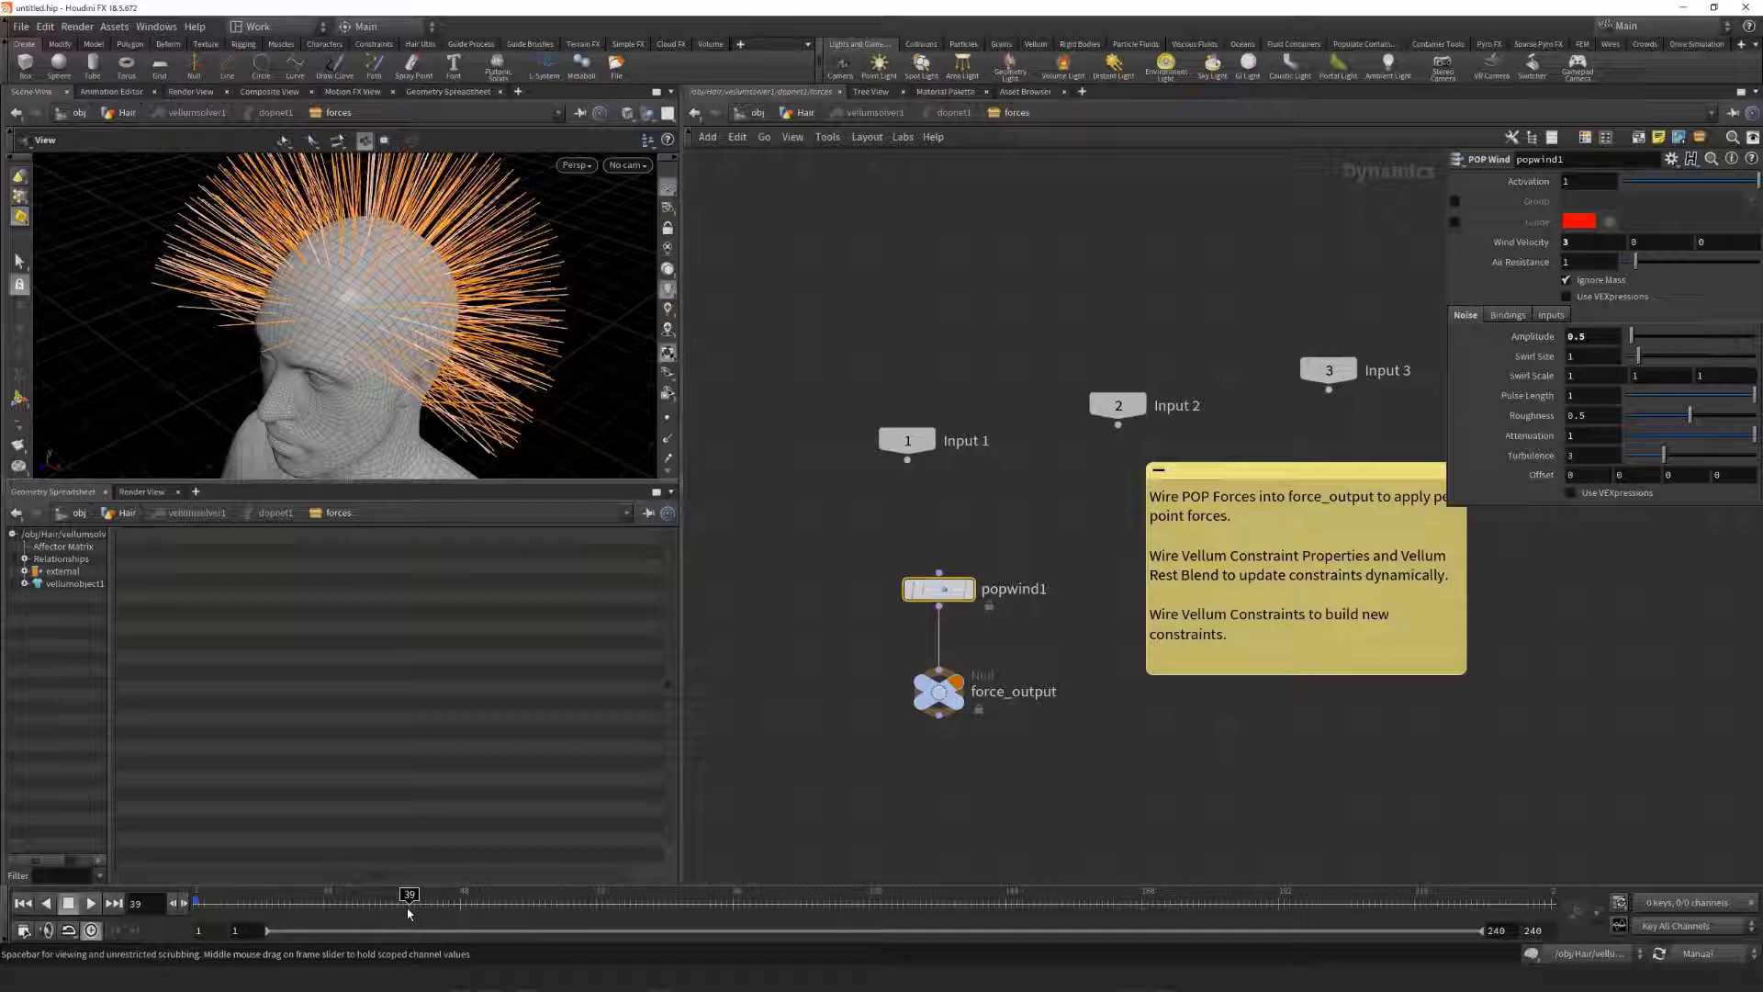
{"action": "left_click", "coordinate": [1581, 181]}
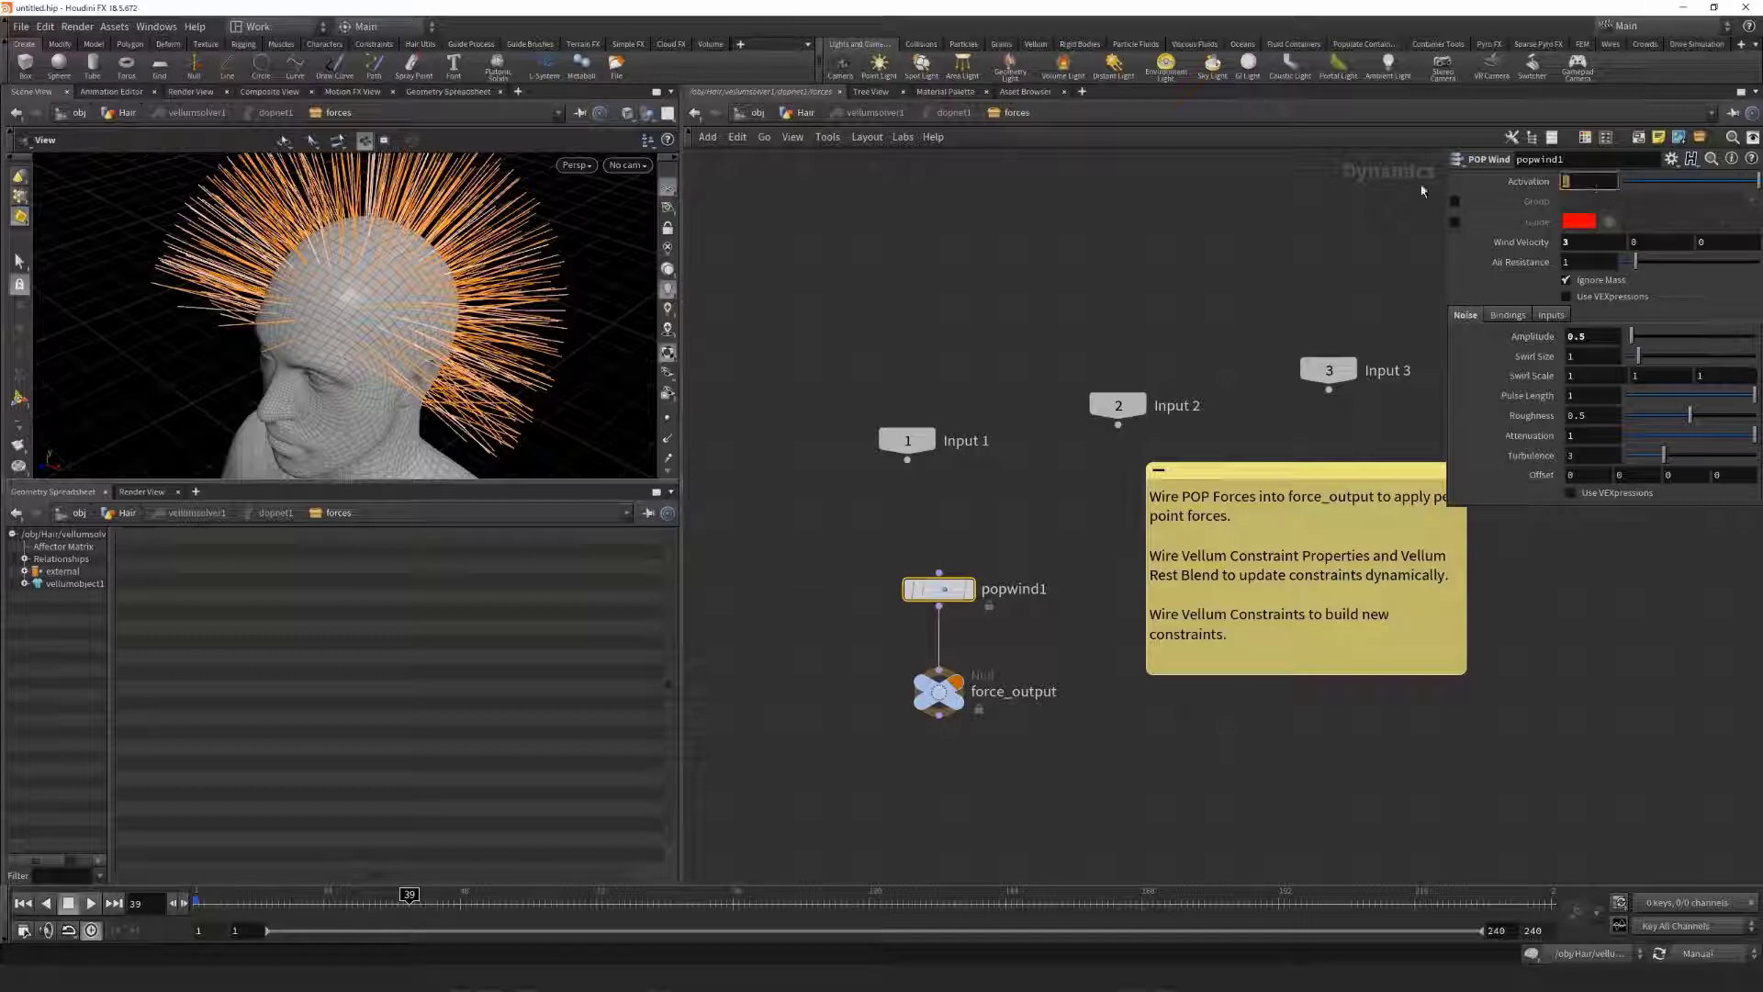
{"action": "type", "text": "0"}
{"action": "key", "text": "Return"}
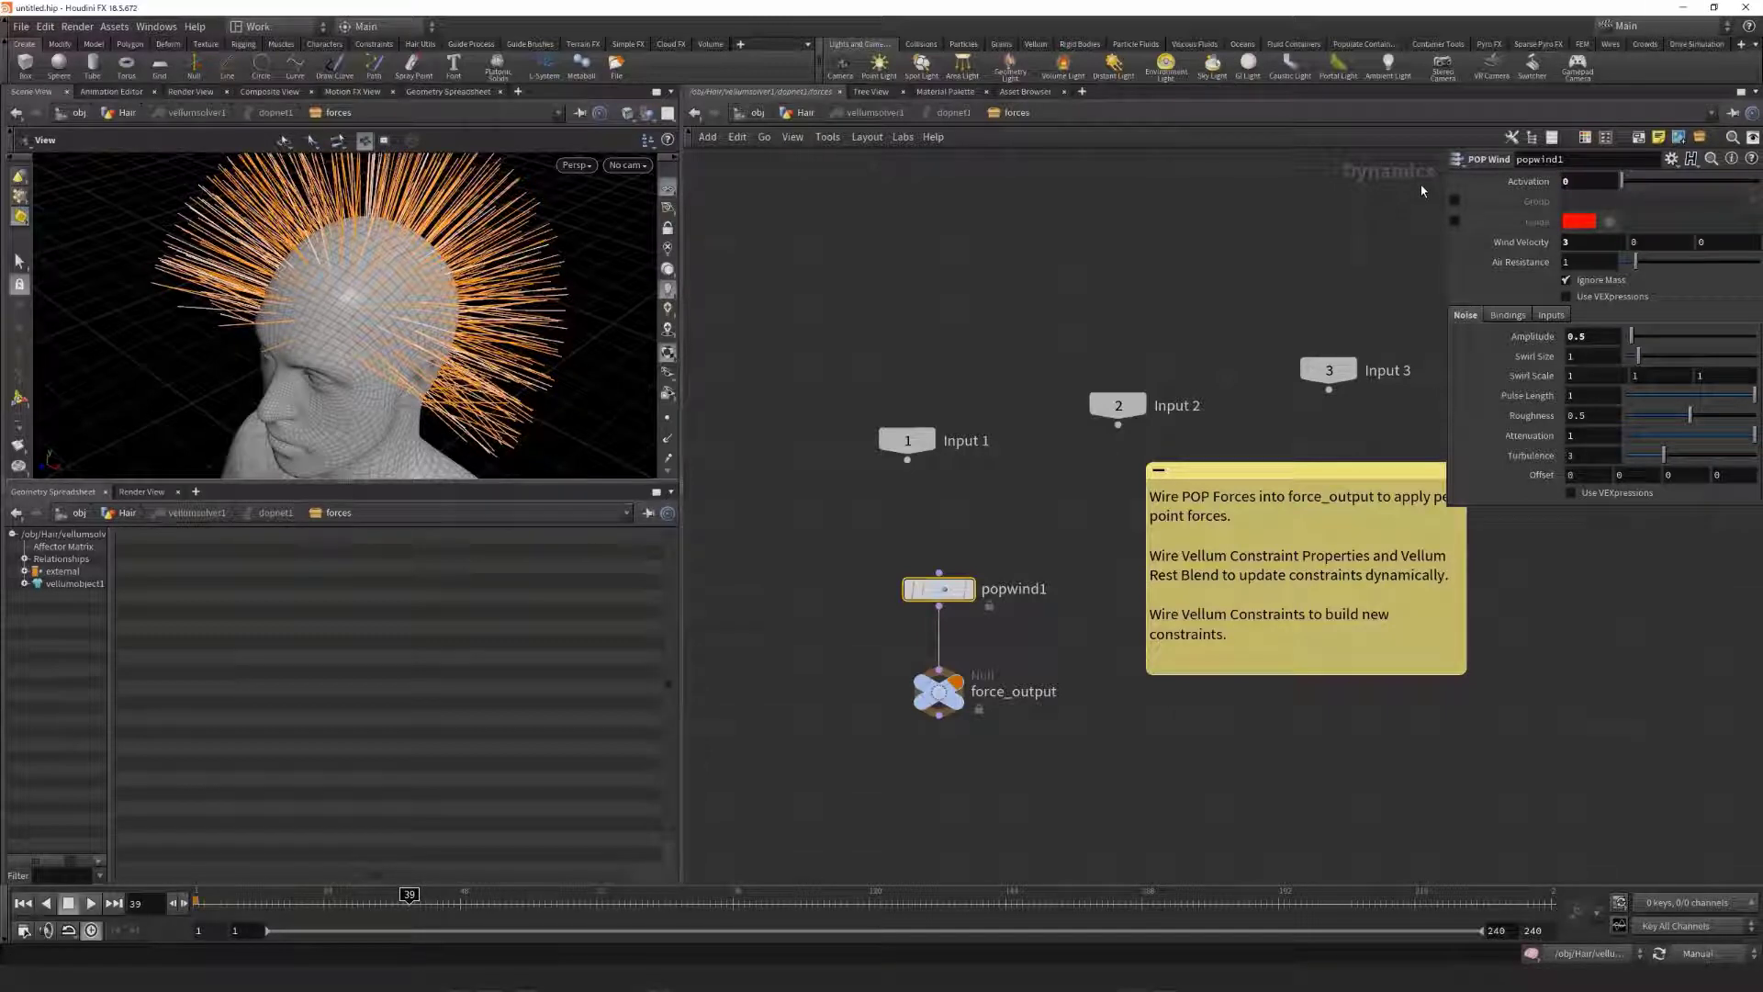
{"action": "left_click", "coordinate": [1589, 181], "text": "alt"}
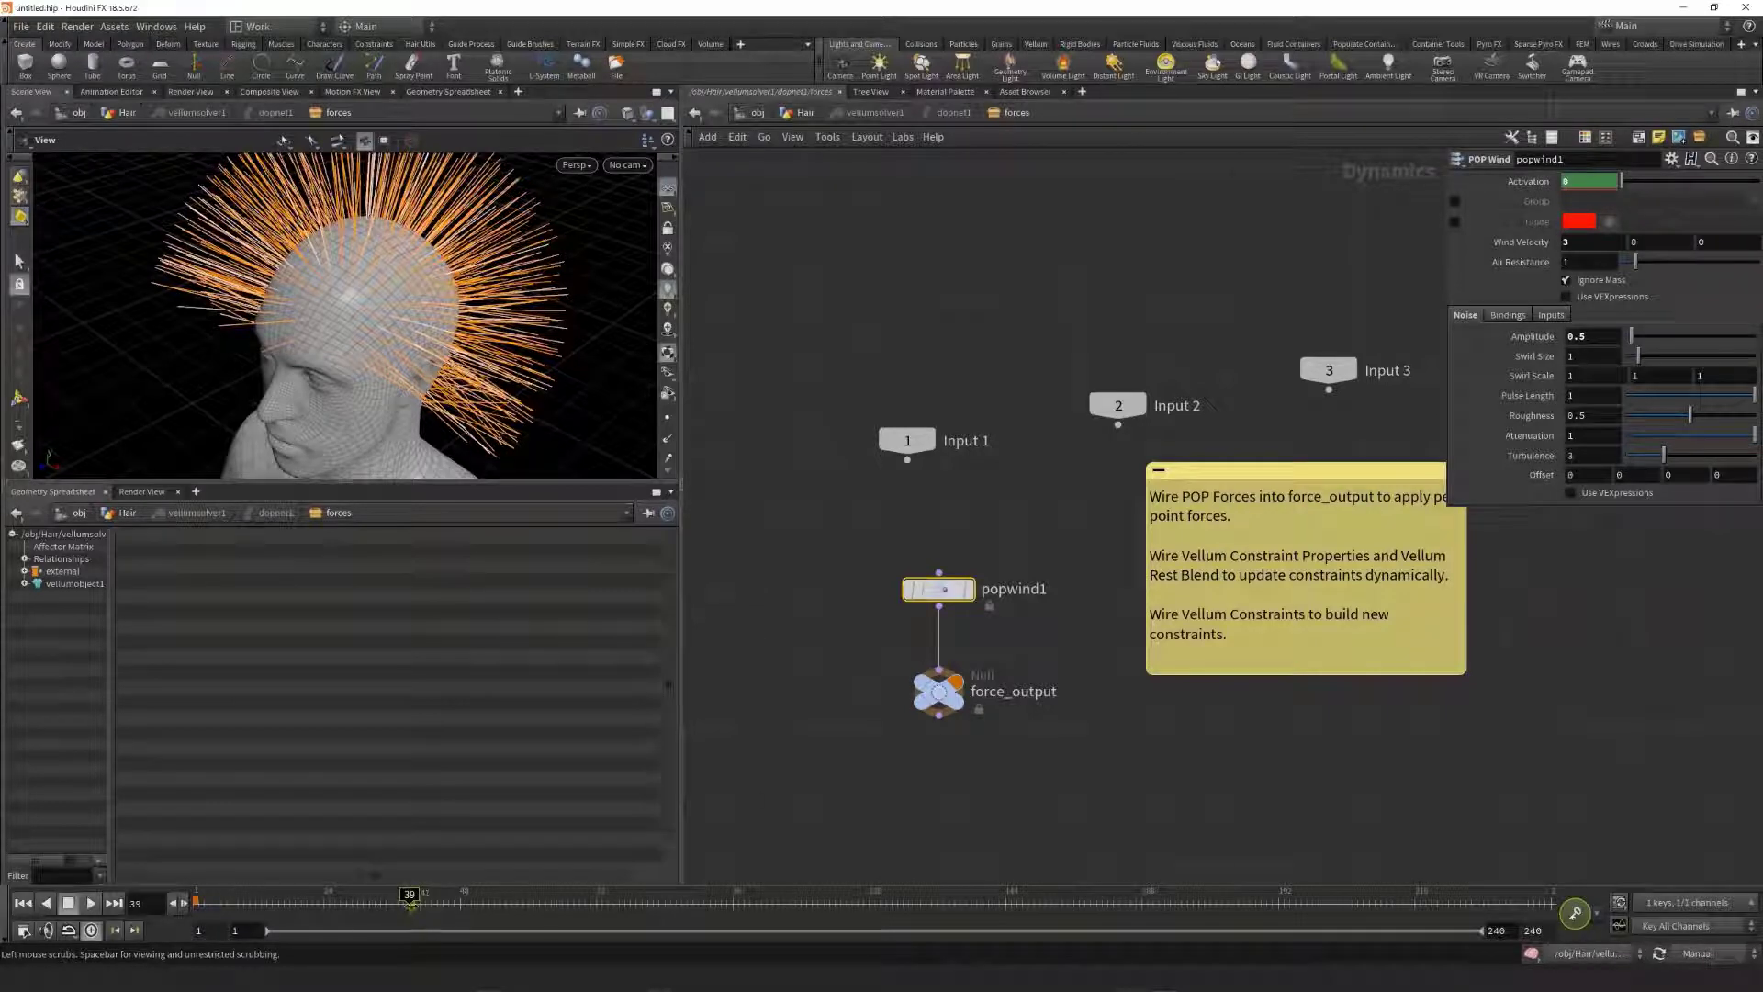
Step: Keyframe popwind1's Activation at 1 on frame 40 and at 0 on frame 200
{"action": "left_click", "coordinate": [416, 906]}
{"action": "double_click", "coordinate": [1578, 181]}
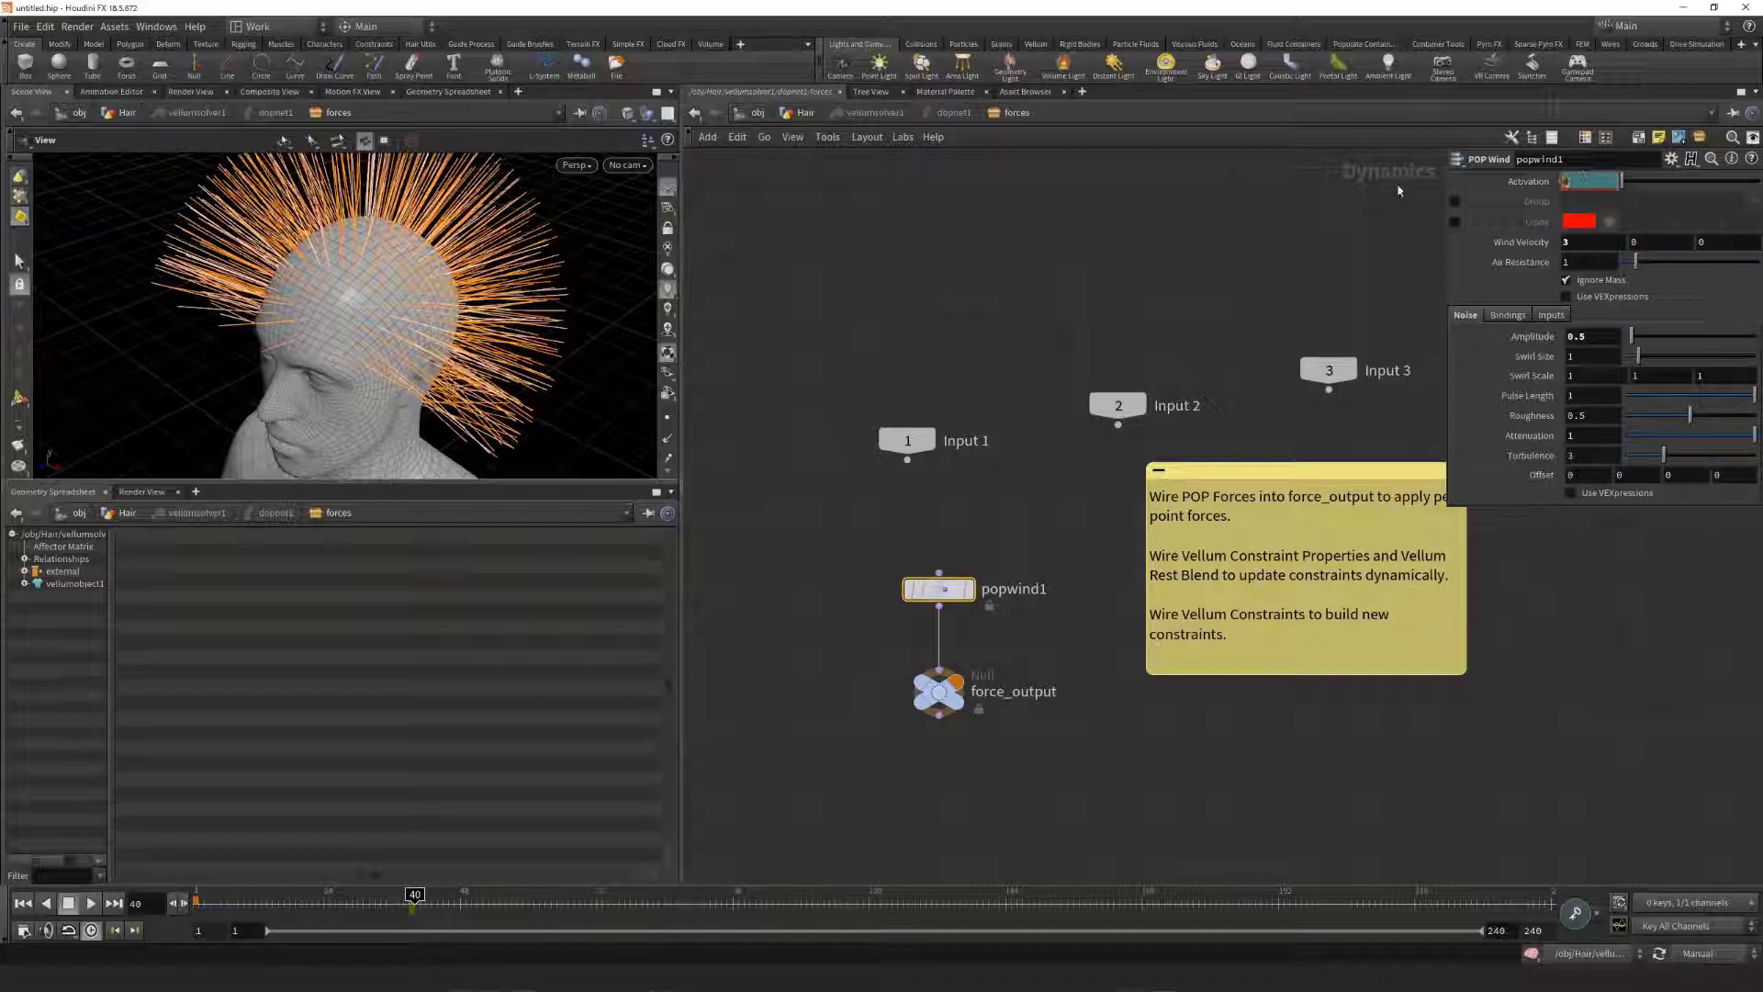
{"action": "type", "text": "1"}
{"action": "key", "text": "Return"}
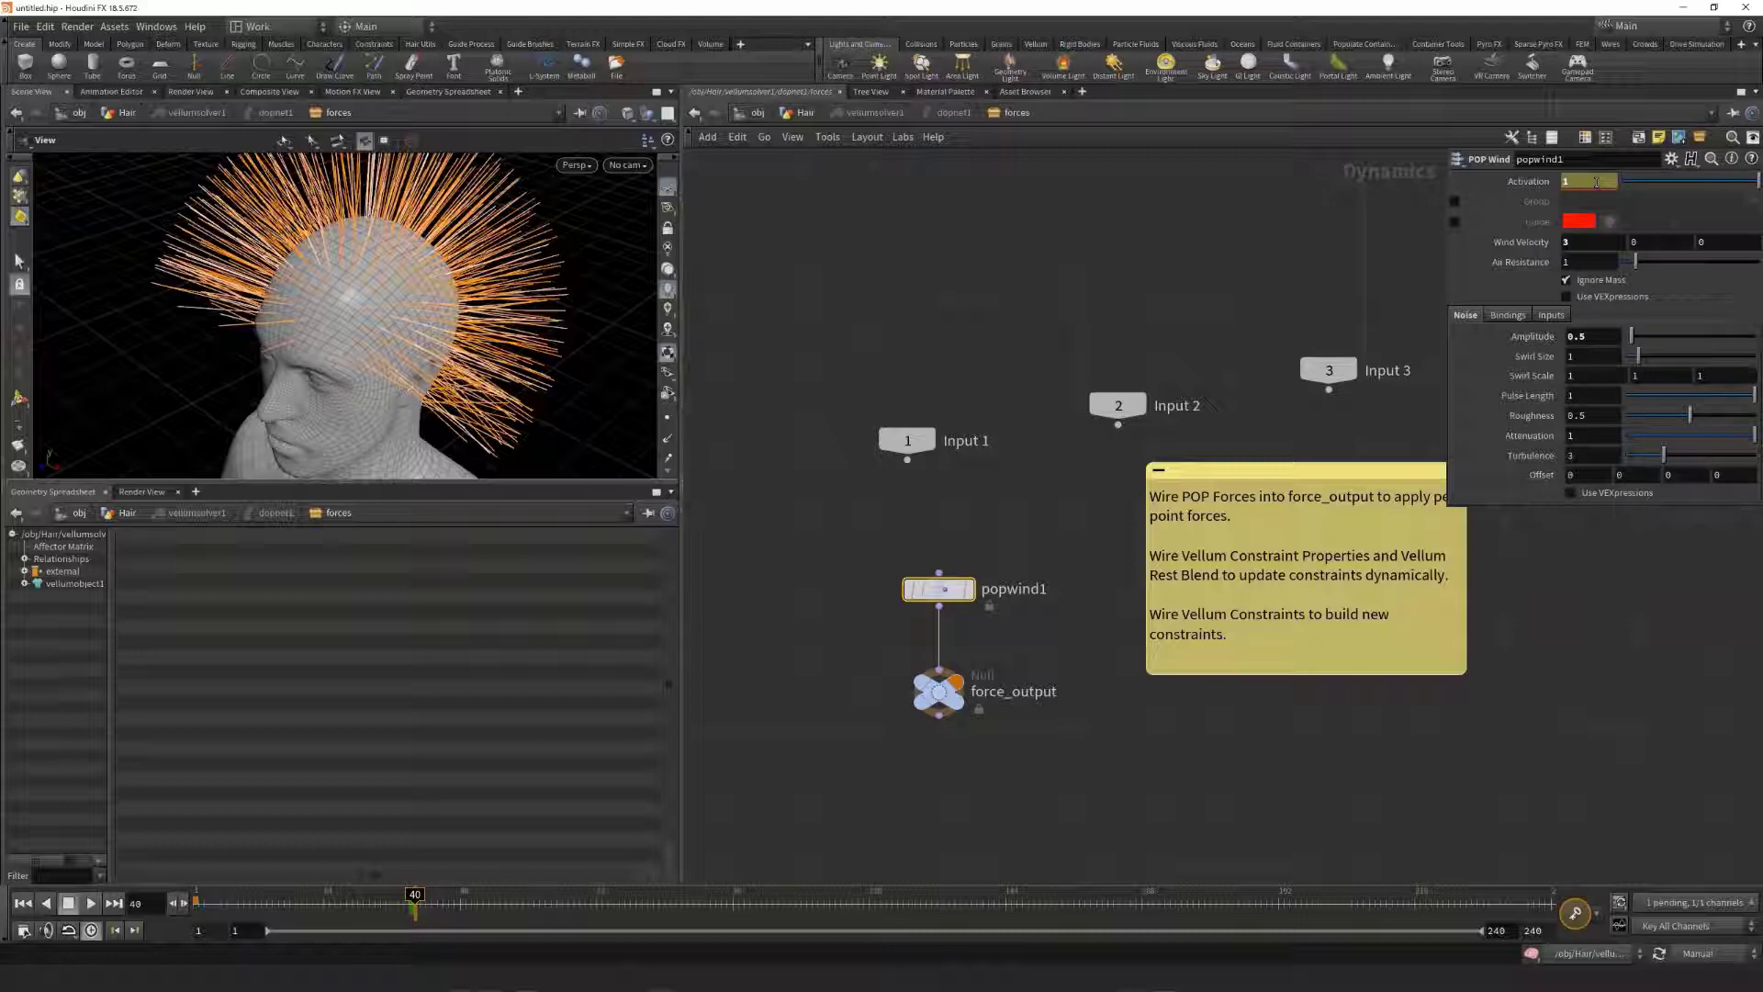
{"action": "left_click", "coordinate": [1596, 182], "text": "alt"}
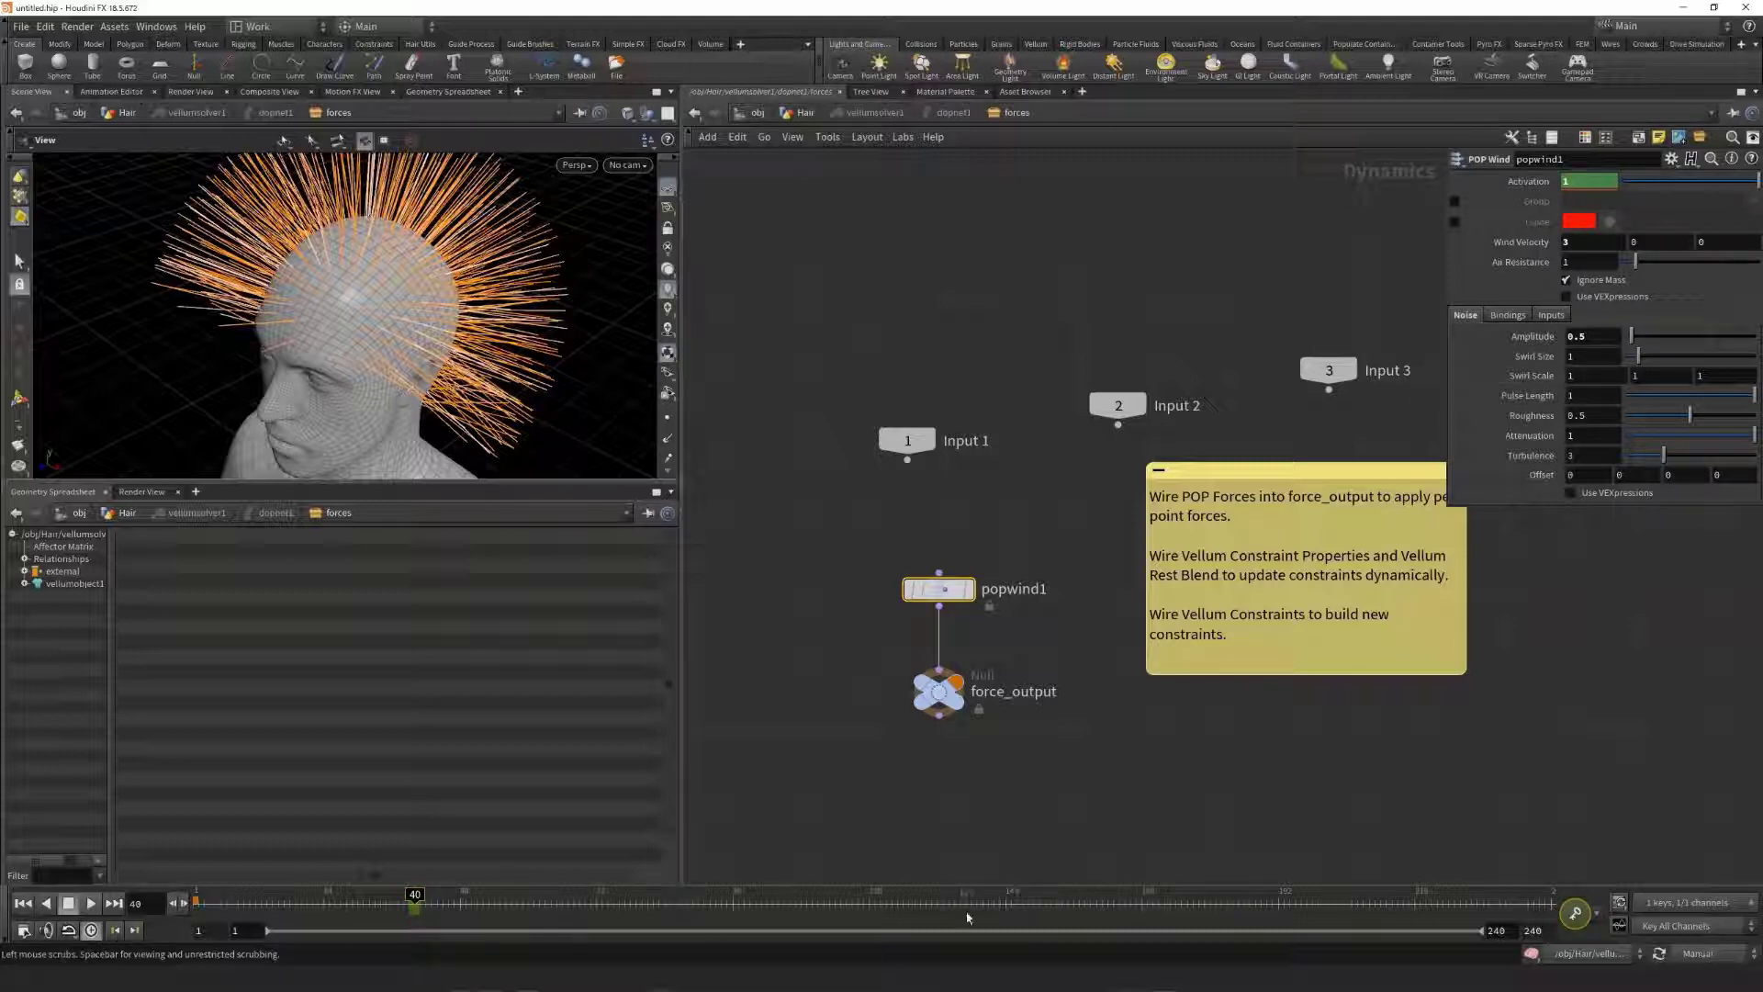
{"action": "left_click", "coordinate": [1321, 908]}
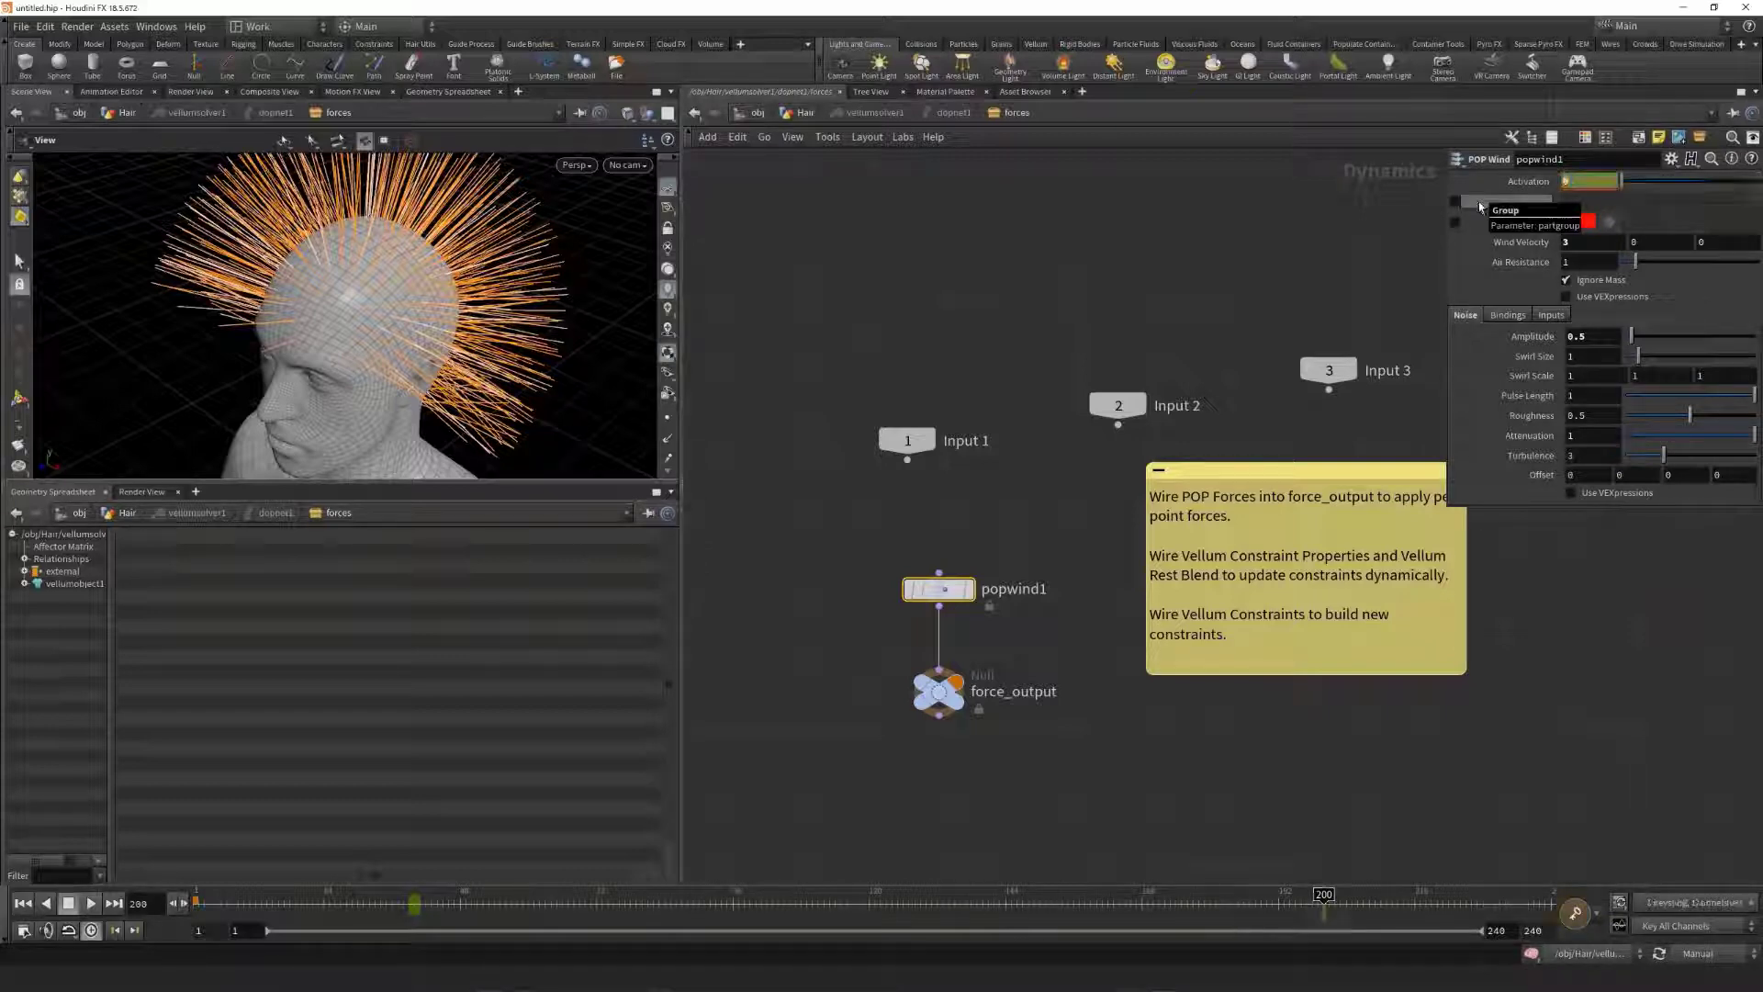
{"action": "left_click", "coordinate": [1607, 181], "text": "alt"}
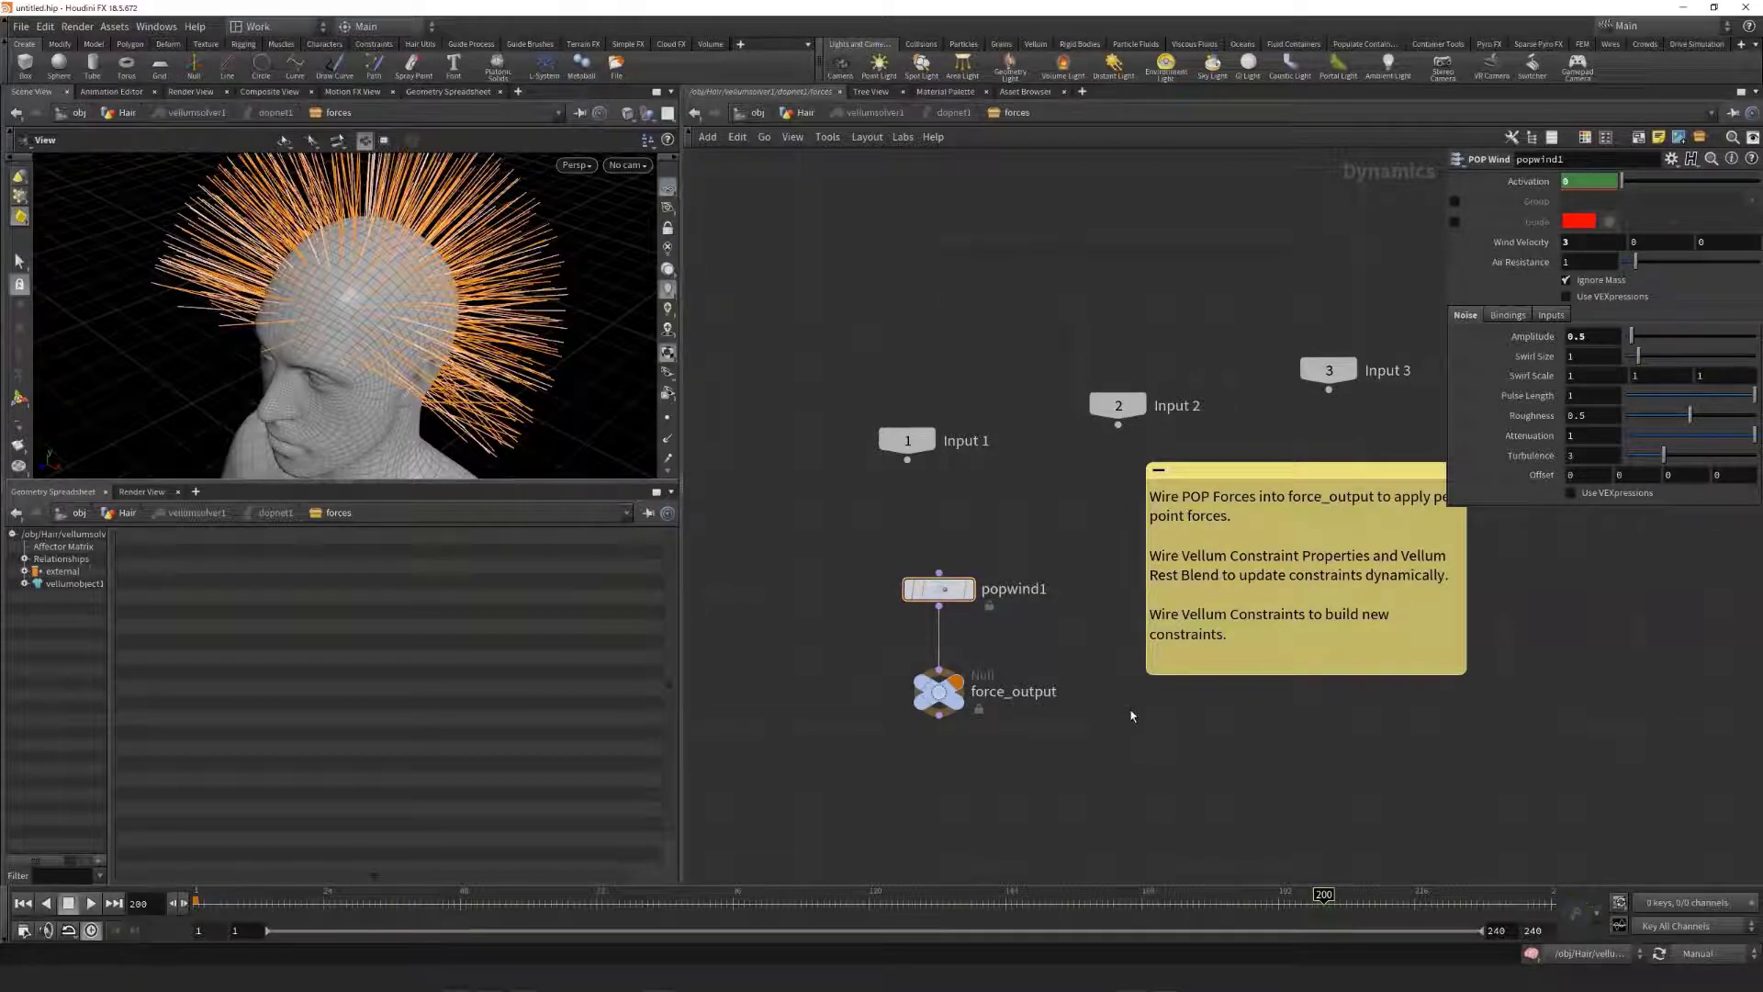
Step: Return to the Hair network at frame 1 and set the update mode to Auto Update
{"action": "key", "text": "u"}
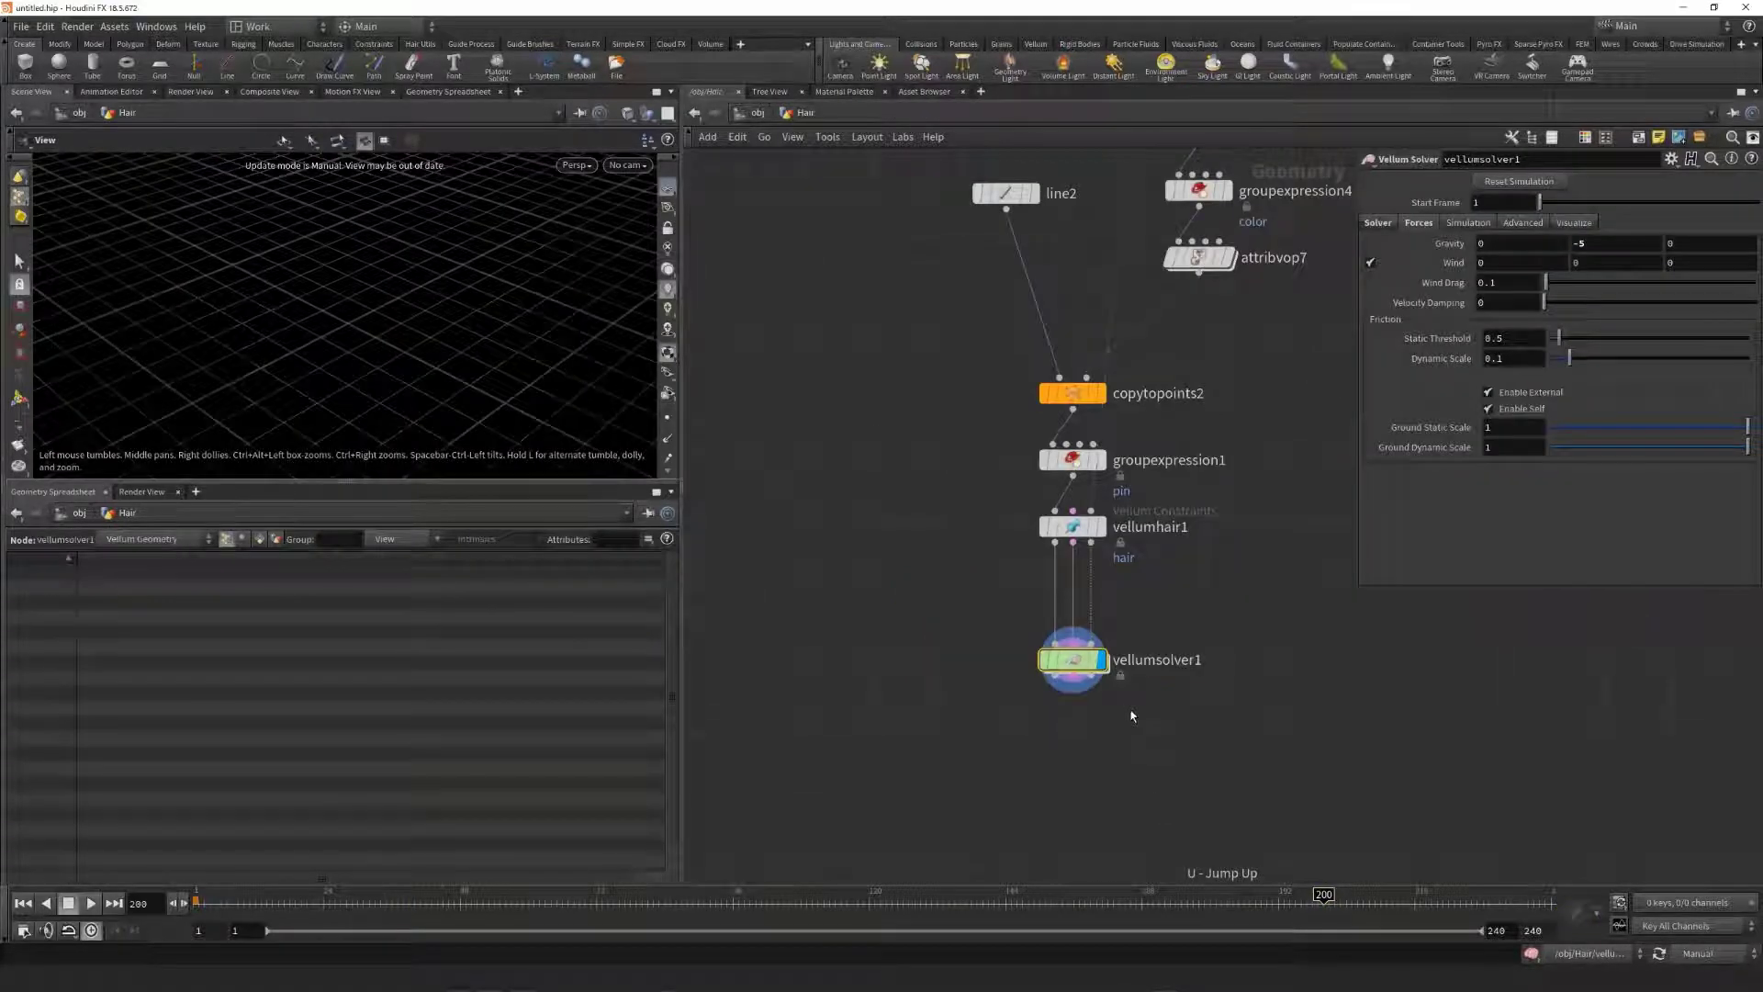
{"action": "left_click", "coordinate": [199, 902]}
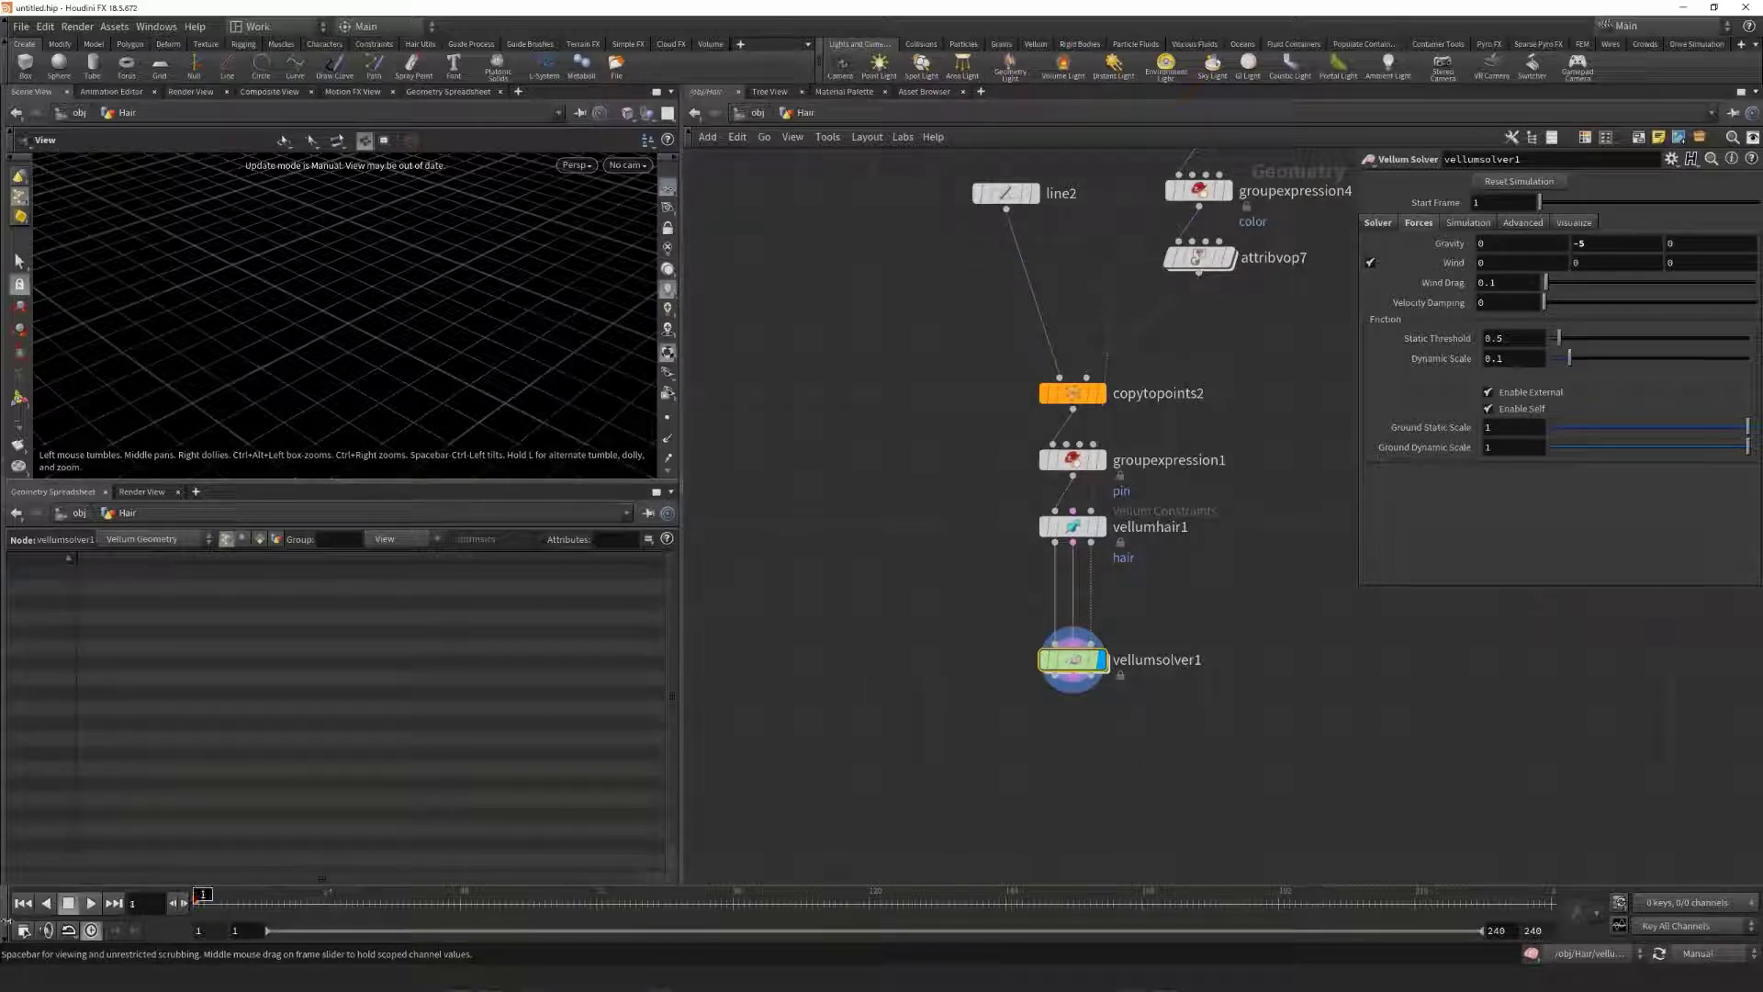
{"action": "left_click", "coordinate": [1704, 955]}
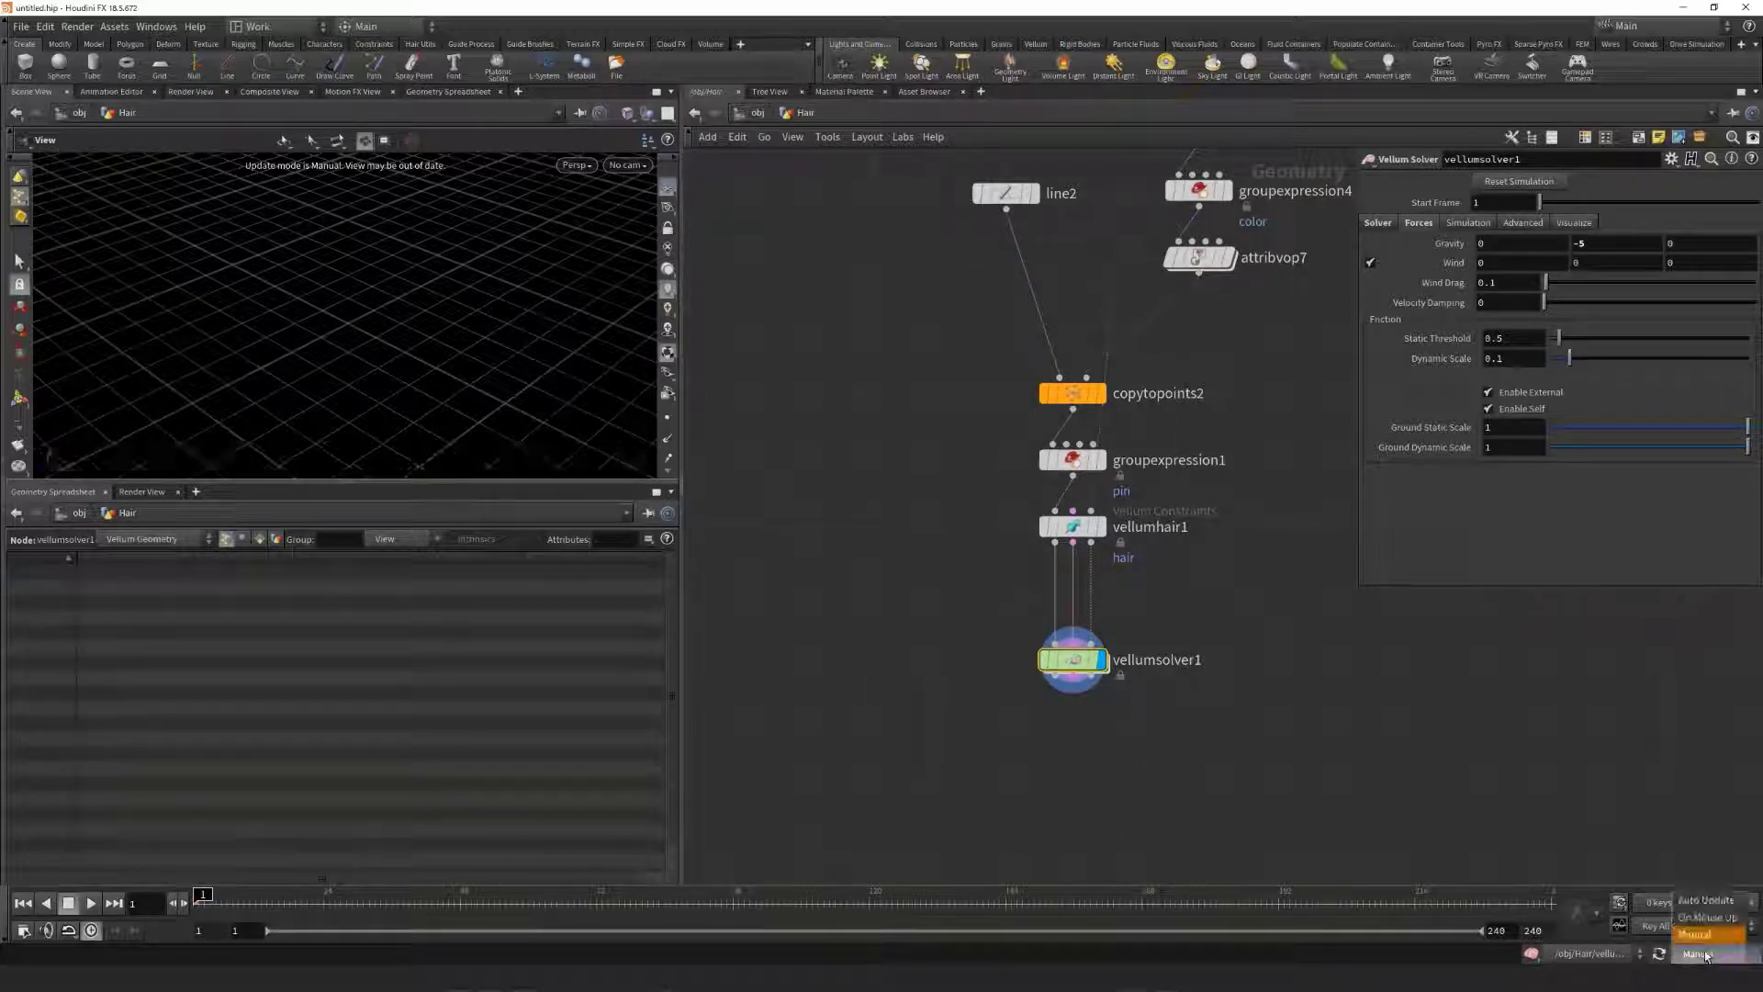
{"action": "left_click", "coordinate": [1706, 900]}
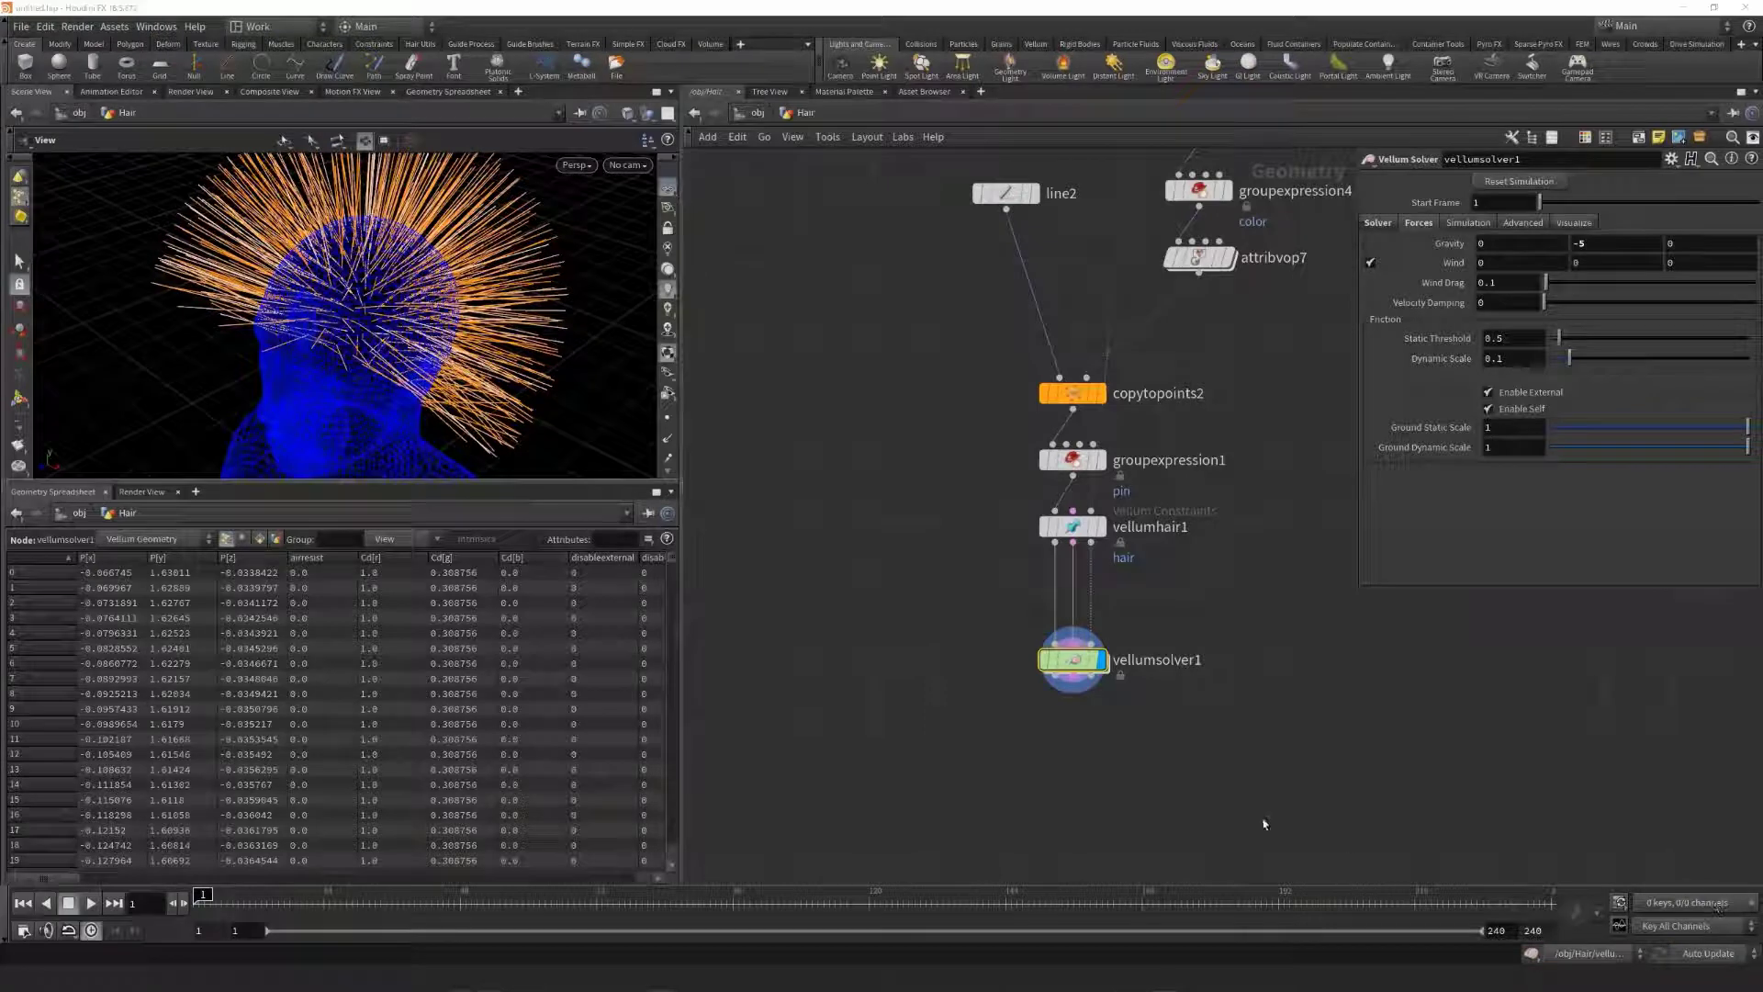
Step: Play the simulation to check the wind acting on the hair and return to frame 1
{"action": "left_click", "coordinate": [90, 903]}
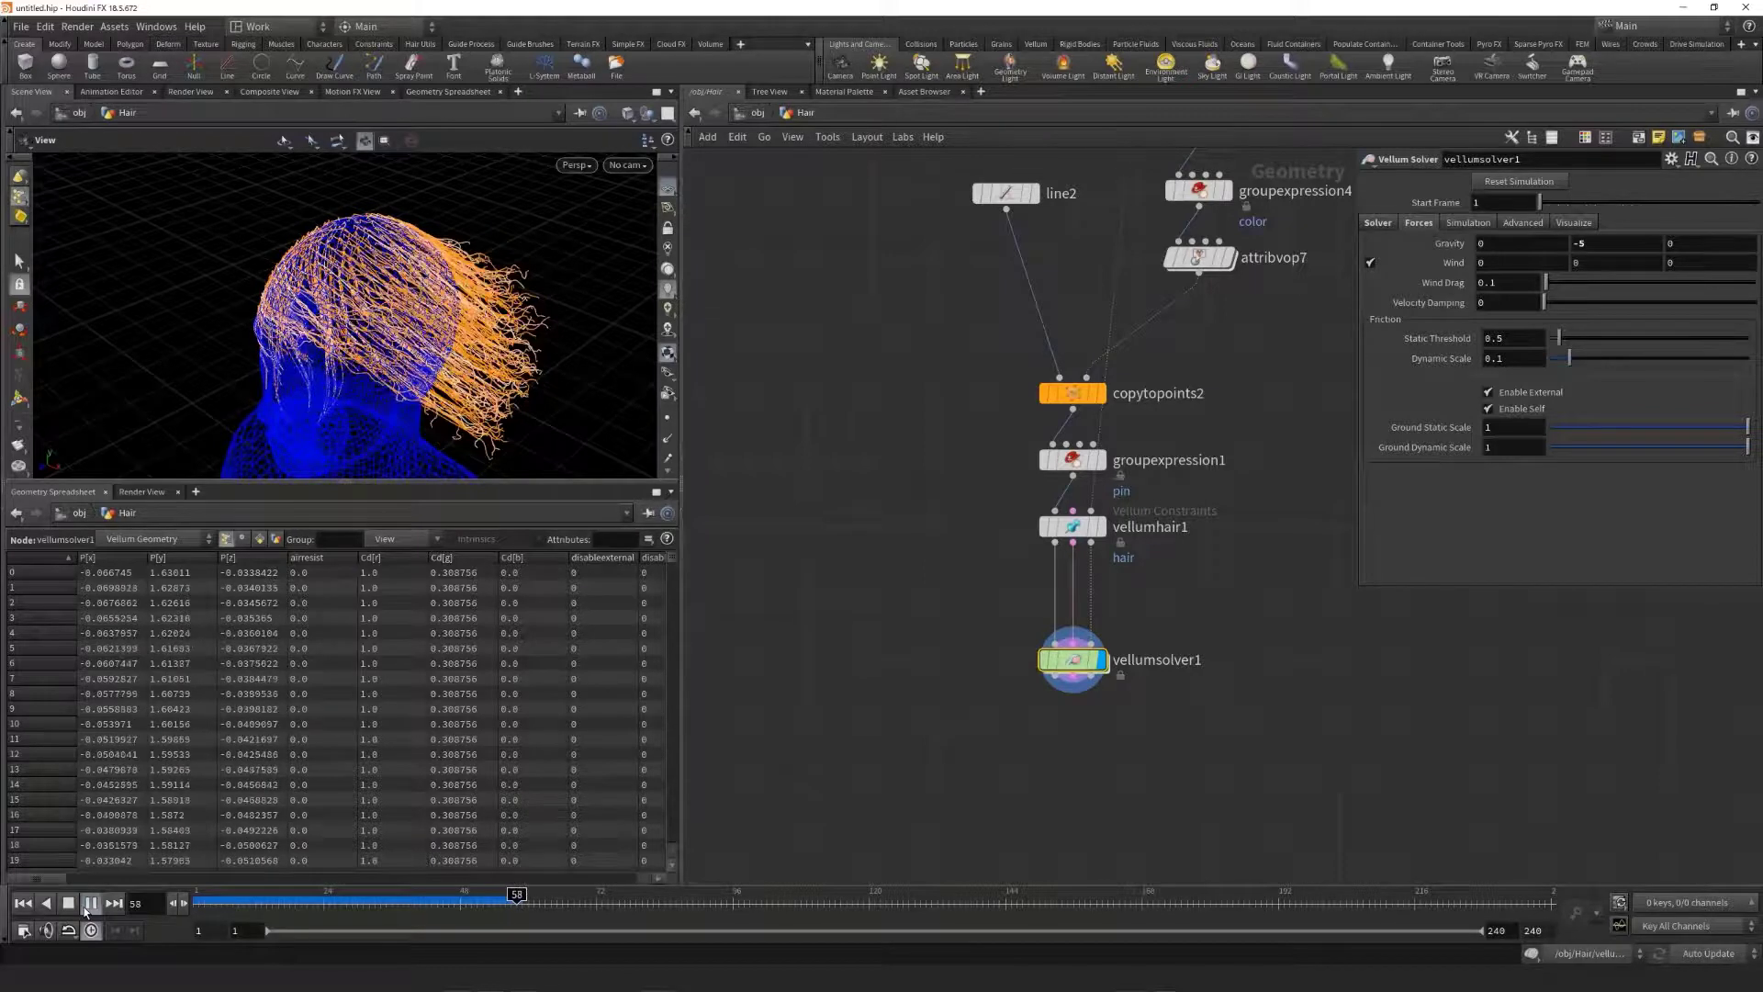
{"action": "left_click", "coordinate": [198, 905]}
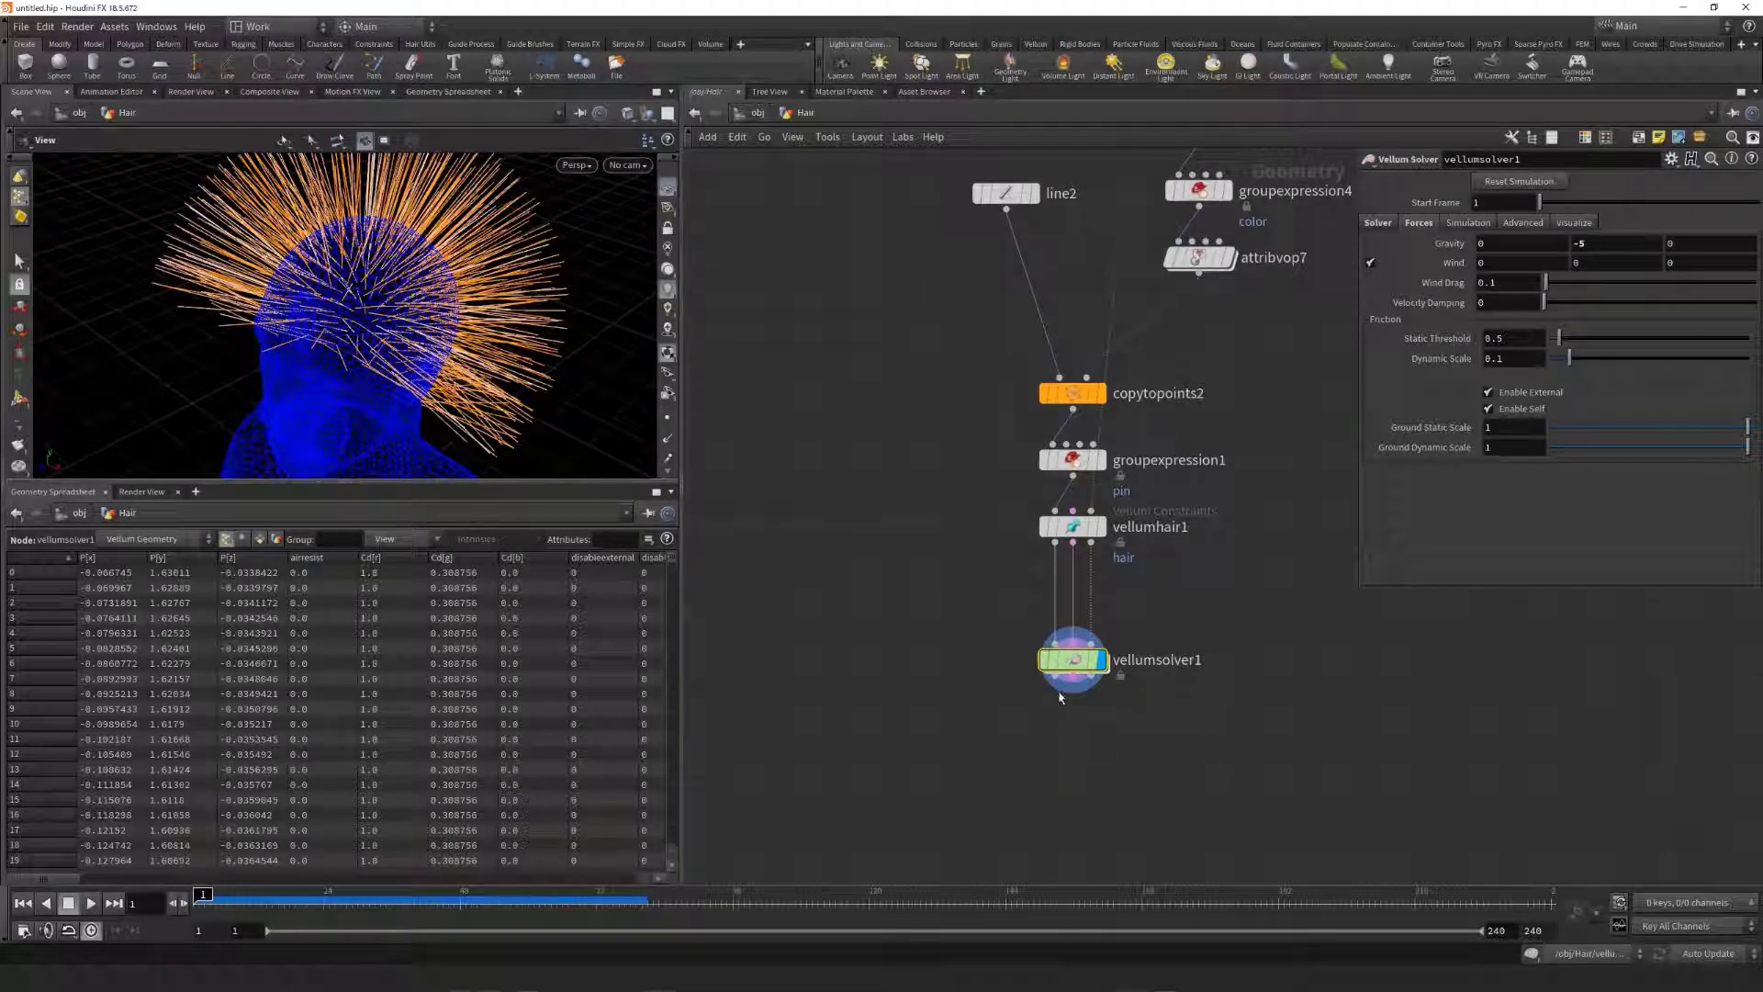
Step: Add a Clean node below vellumsolver1 and connect it to the solver's first output
{"action": "key", "text": "Tab"}
{"action": "type", "text": "clean"}
{"action": "key", "text": "Return"}
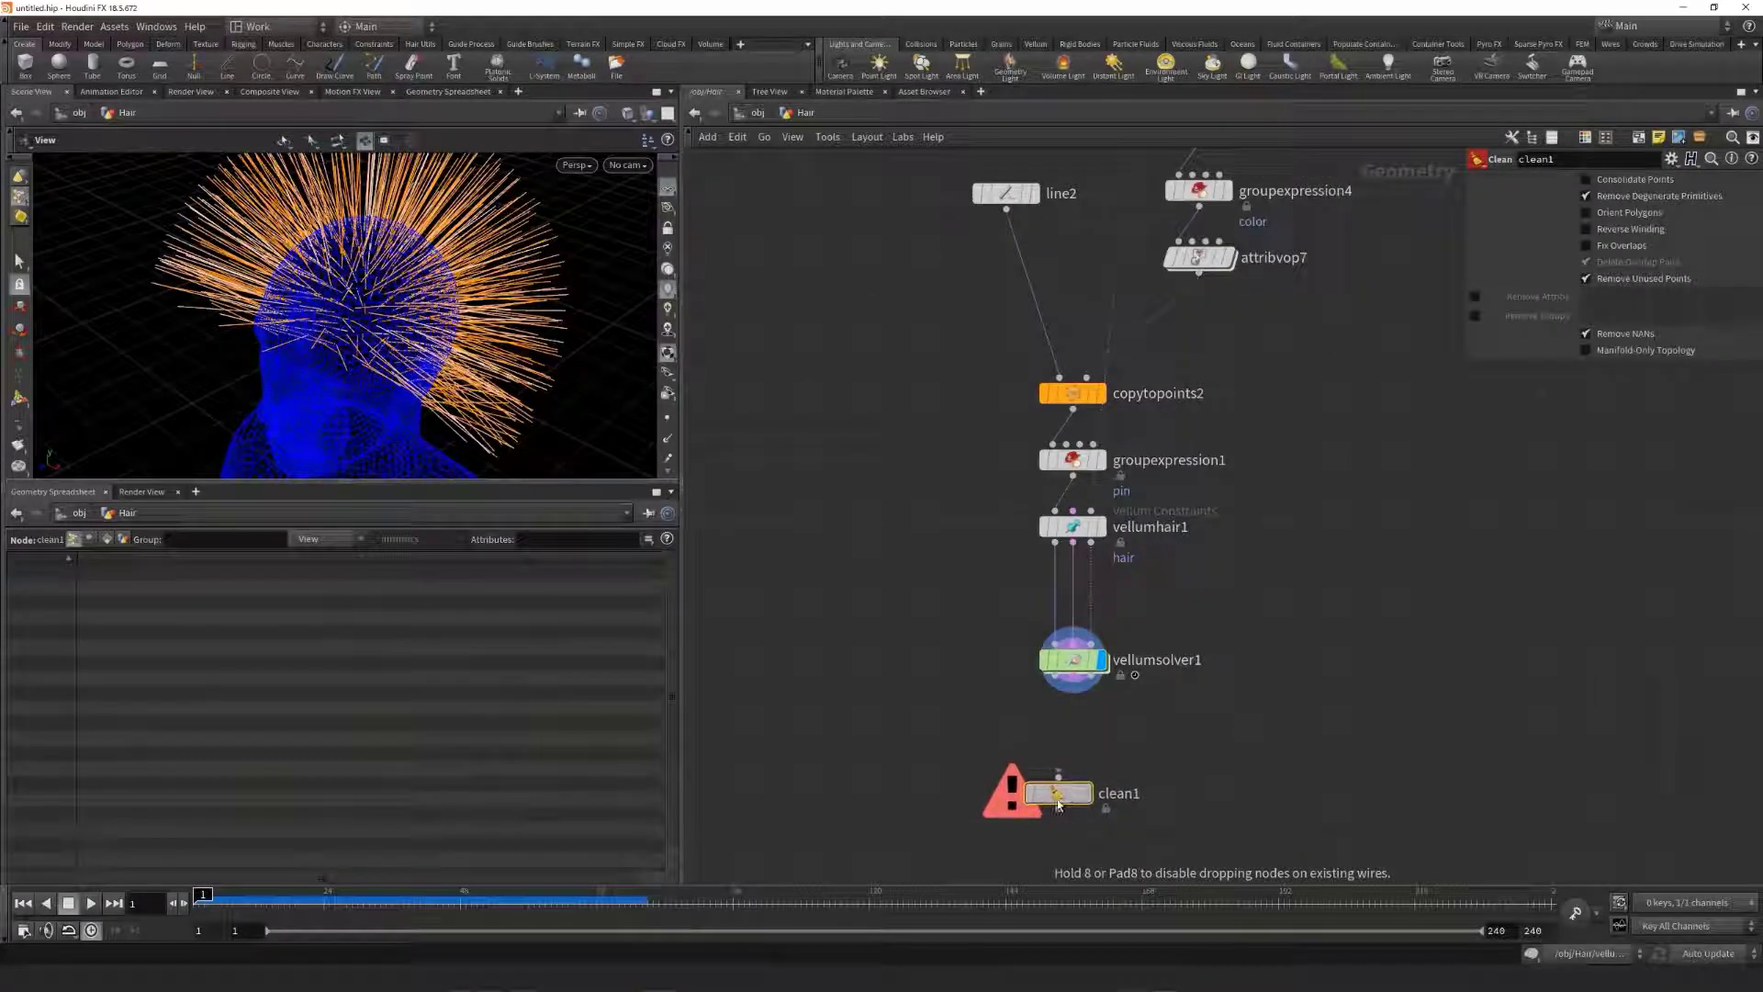
{"action": "left_click", "coordinate": [1073, 788]}
{"action": "left_click", "coordinate": [1059, 690]}
{"action": "left_click", "coordinate": [1102, 768]}
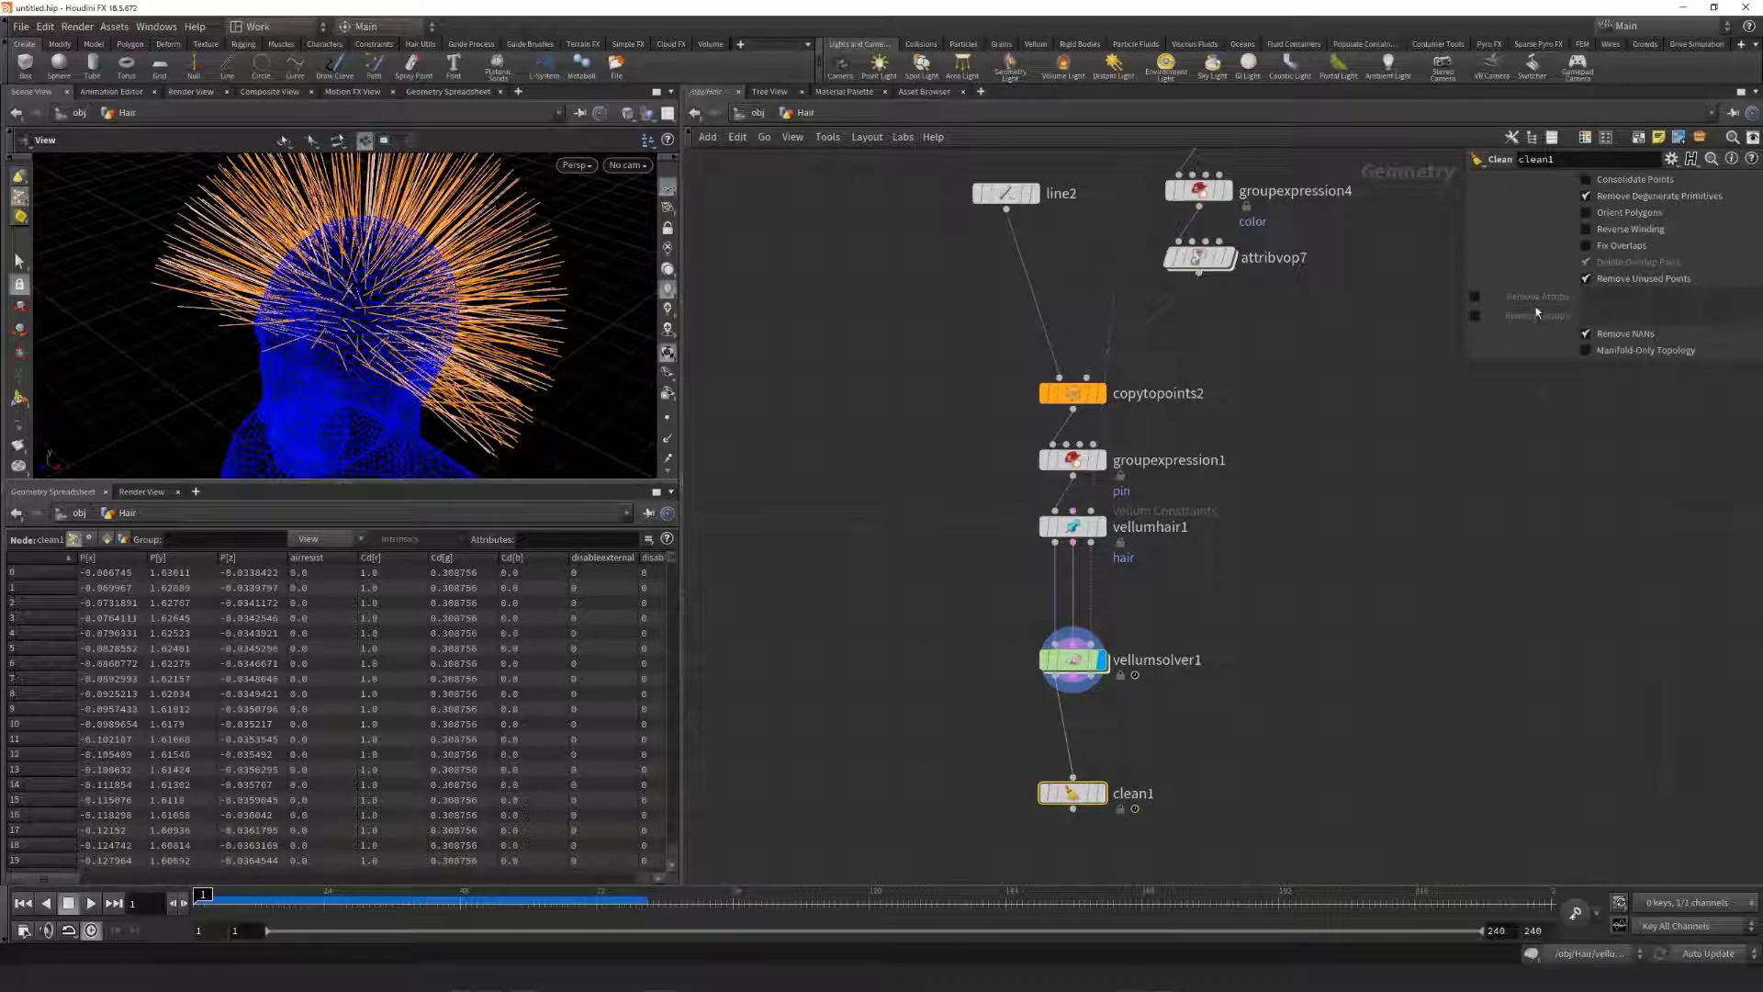
Step: Enable Remove Attribs on clean1 with the pattern "* ^Cd" to keep only the color attribute
{"action": "left_click", "coordinate": [1476, 298]}
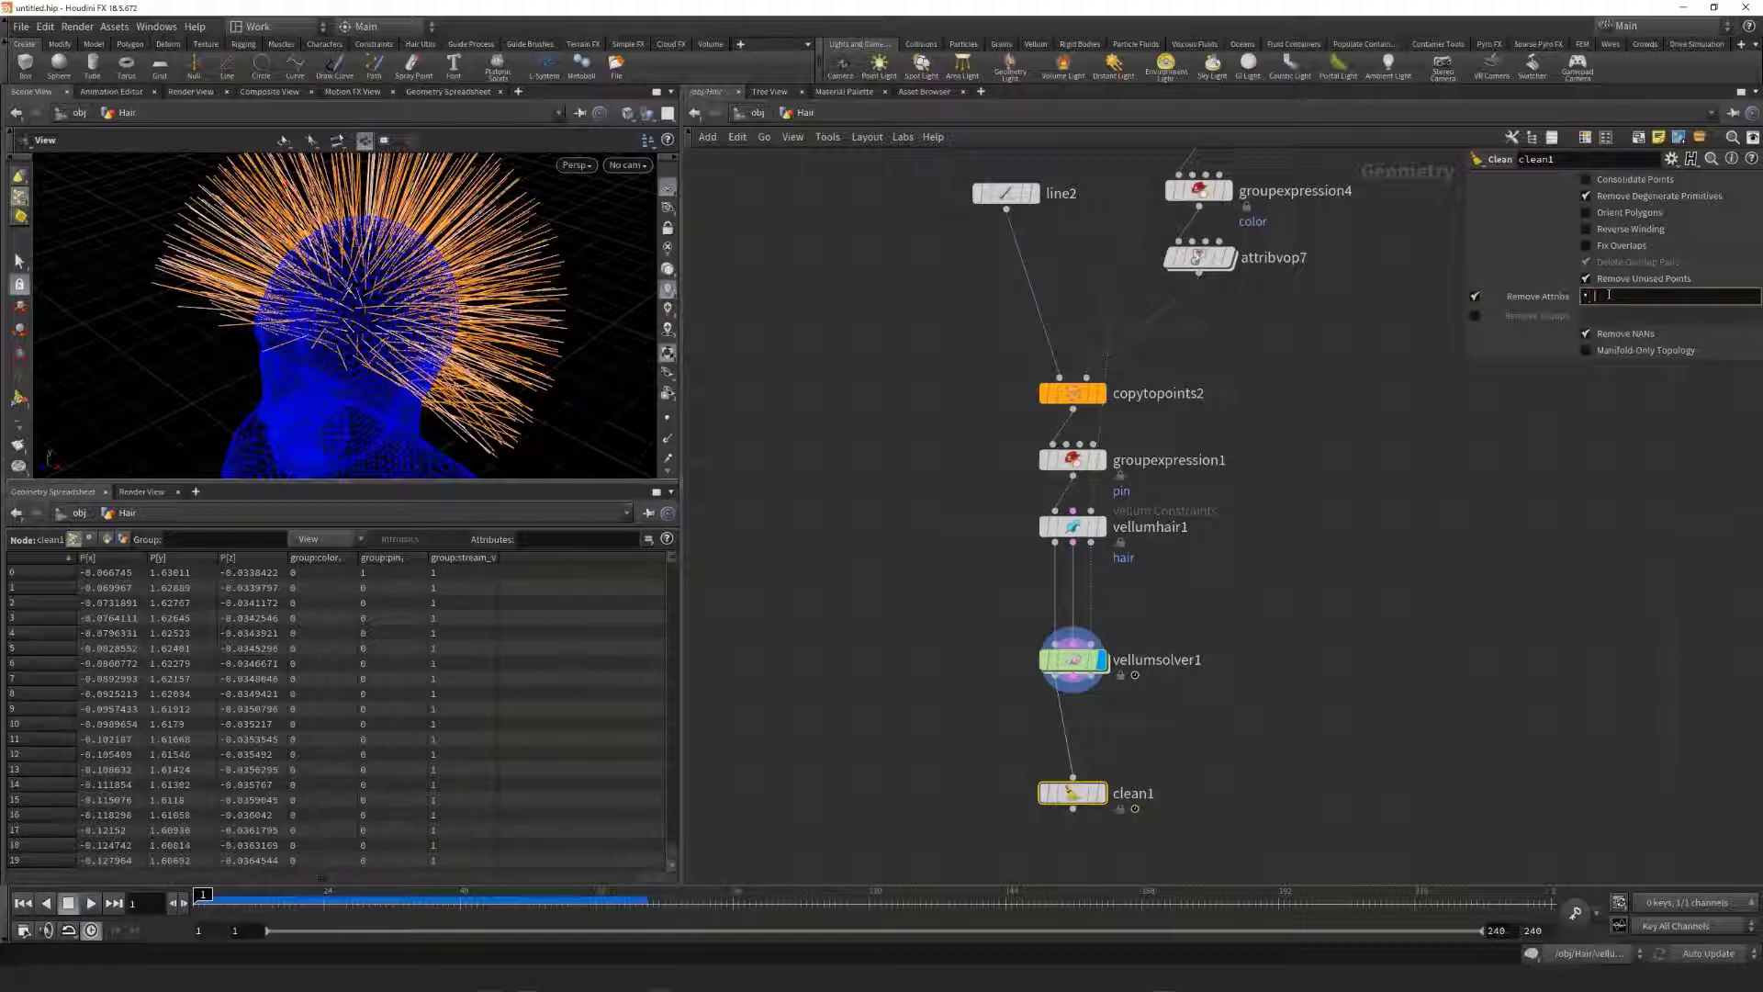
{"action": "type", "text": "^Cd"}
{"action": "key", "text": "Return"}
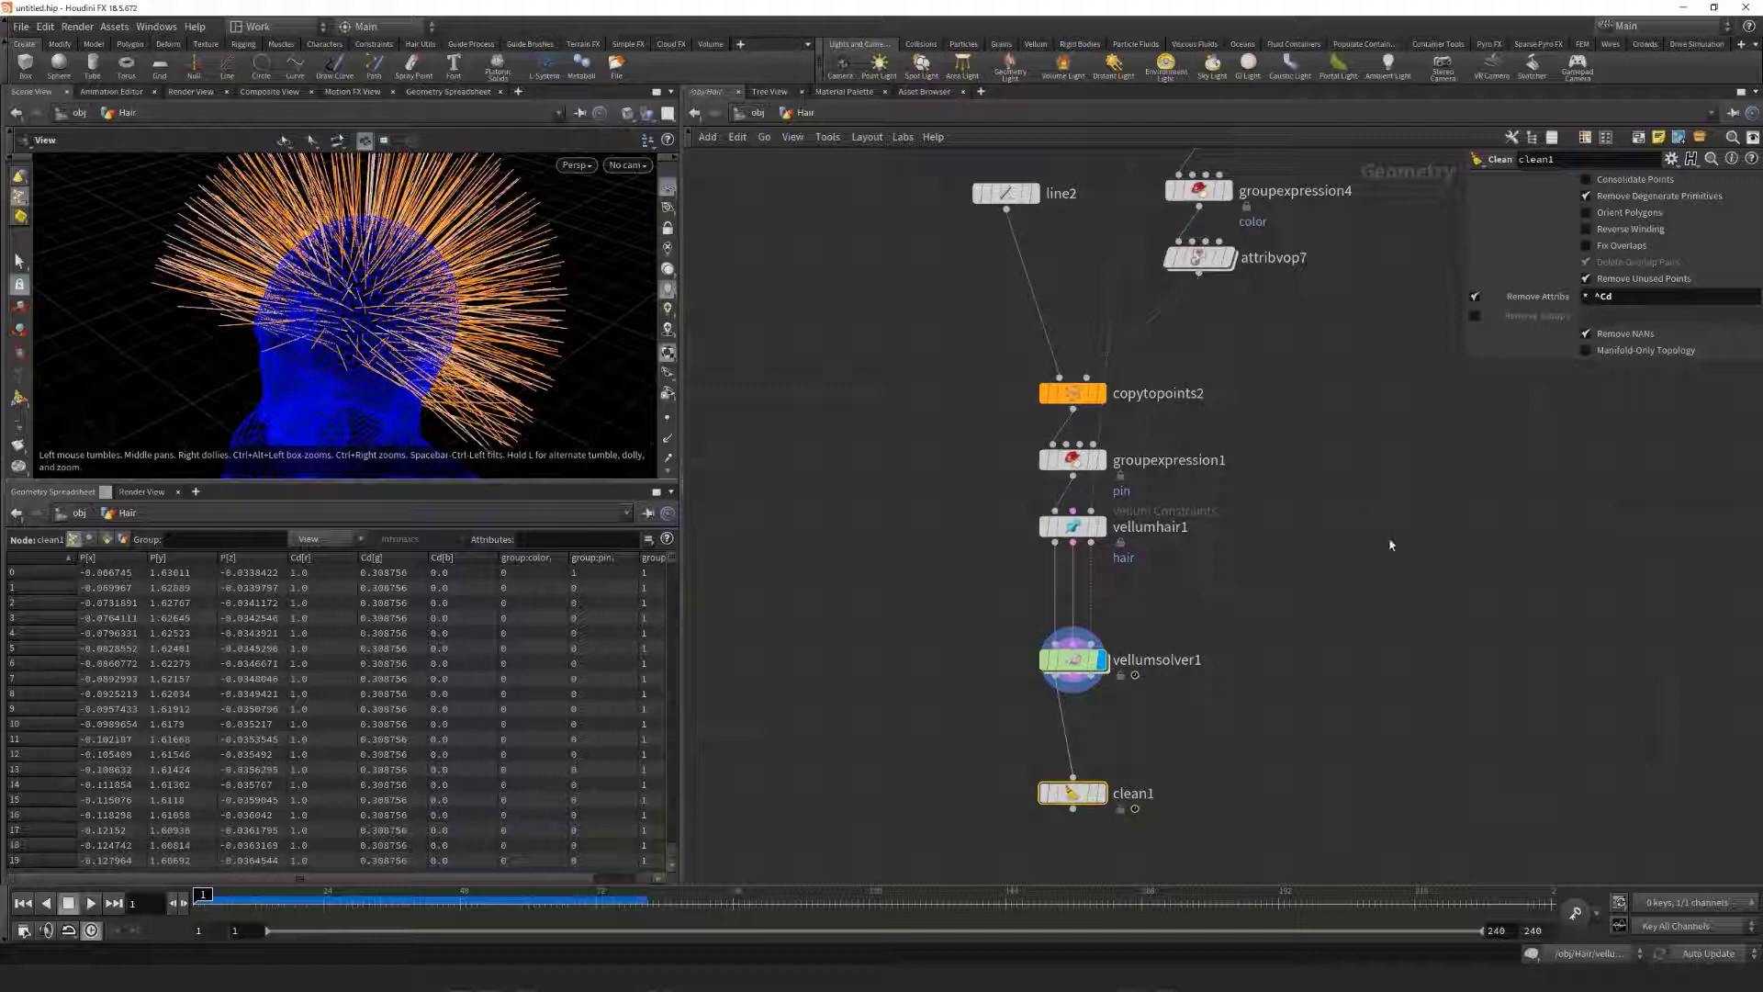
Step: Add and display a Sweep node fed by clean1, with its Surface Shape set to Round Tube
{"action": "scroll", "coordinate": [1391, 544], "scroll_direction": "down", "scroll_amount": 3}
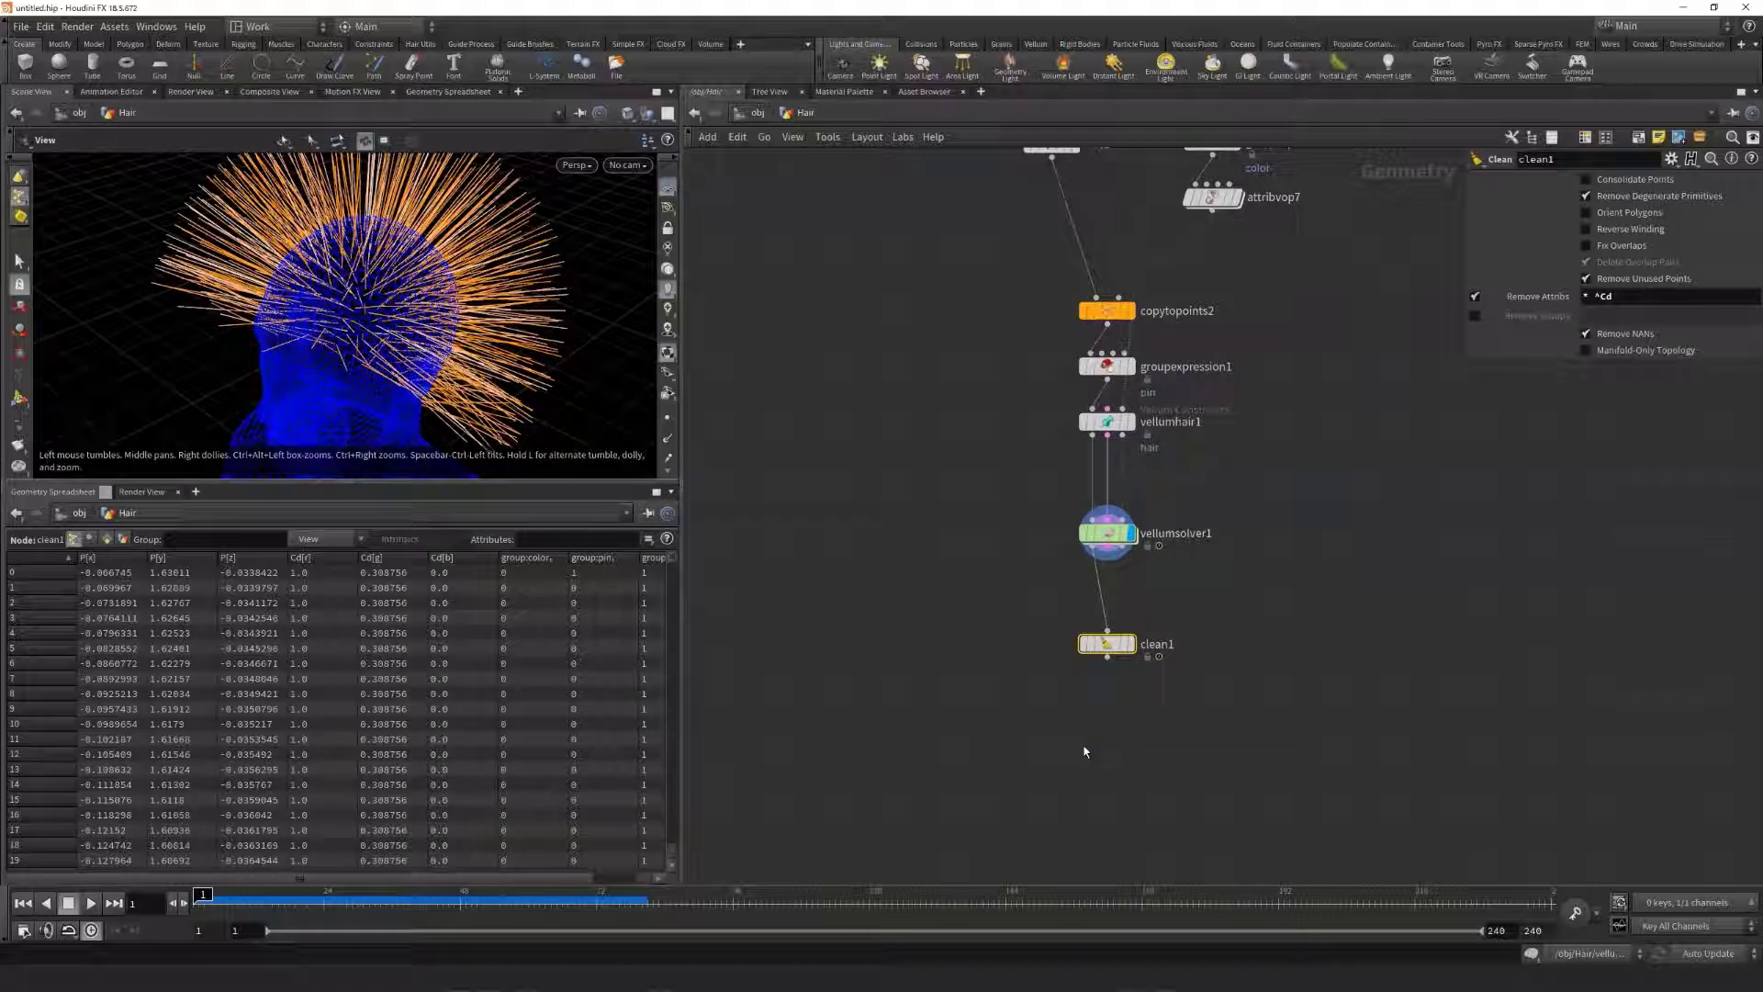
{"action": "key", "text": "Tab"}
{"action": "type", "text": "sweep"}
{"action": "key", "text": "Return"}
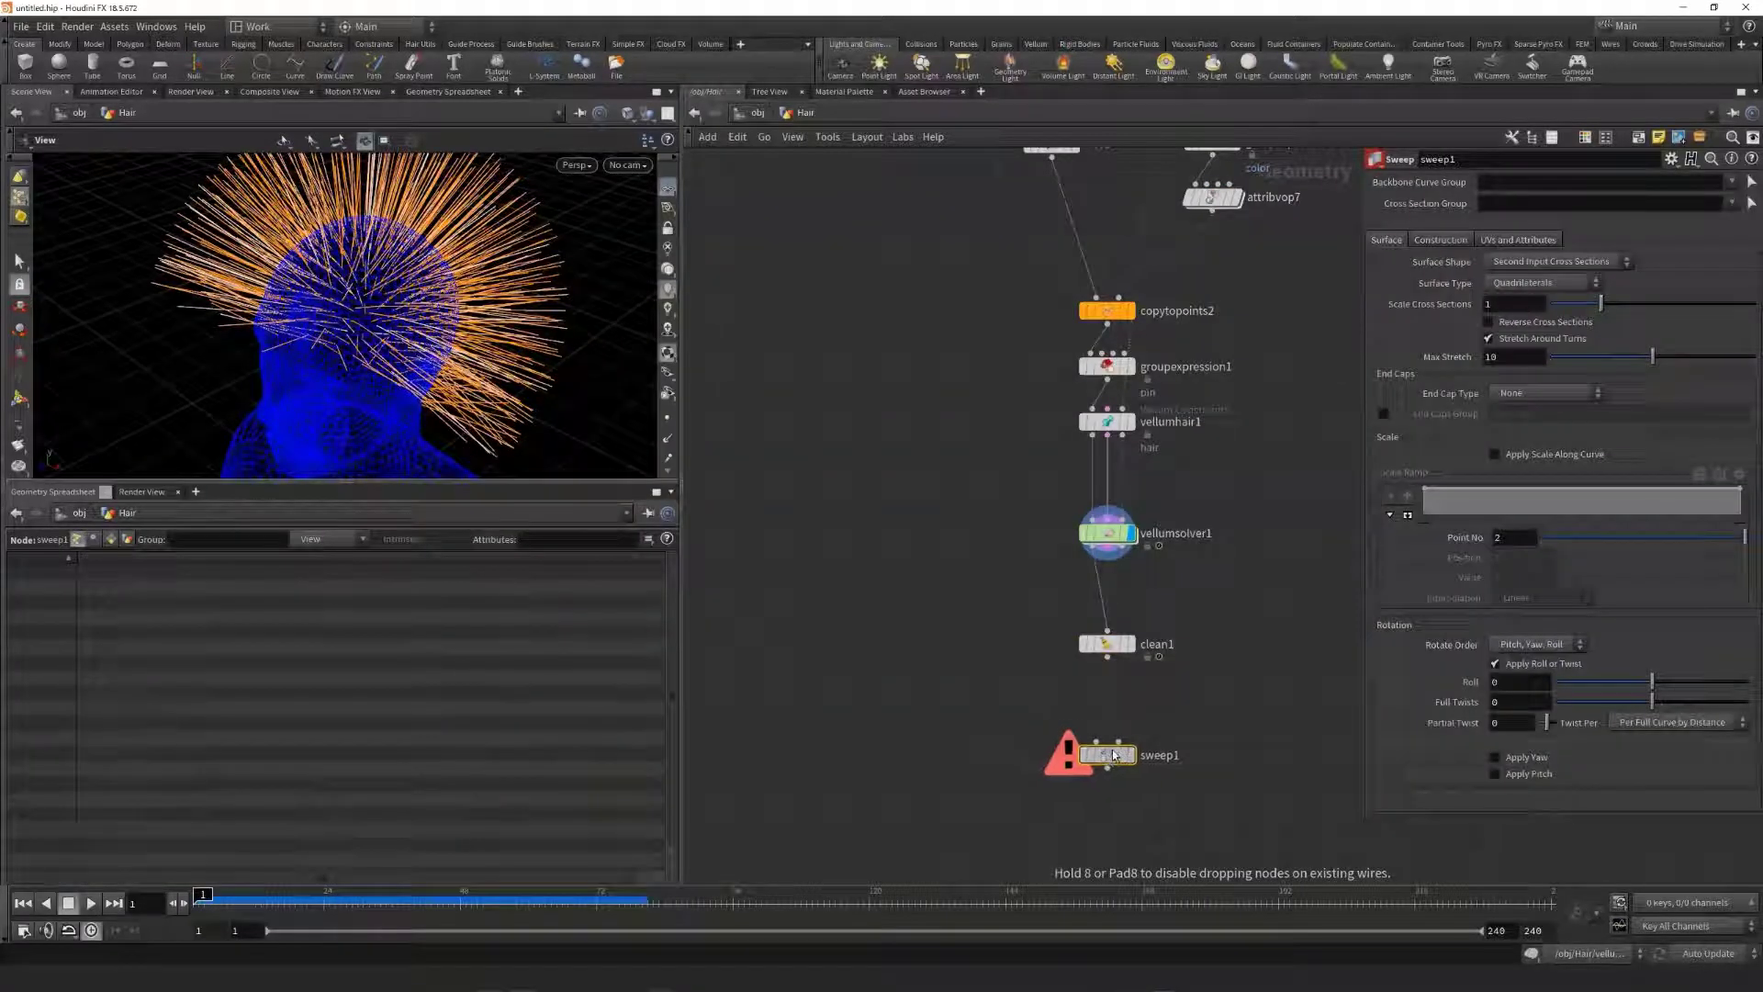
{"action": "left_click", "coordinate": [1113, 755]}
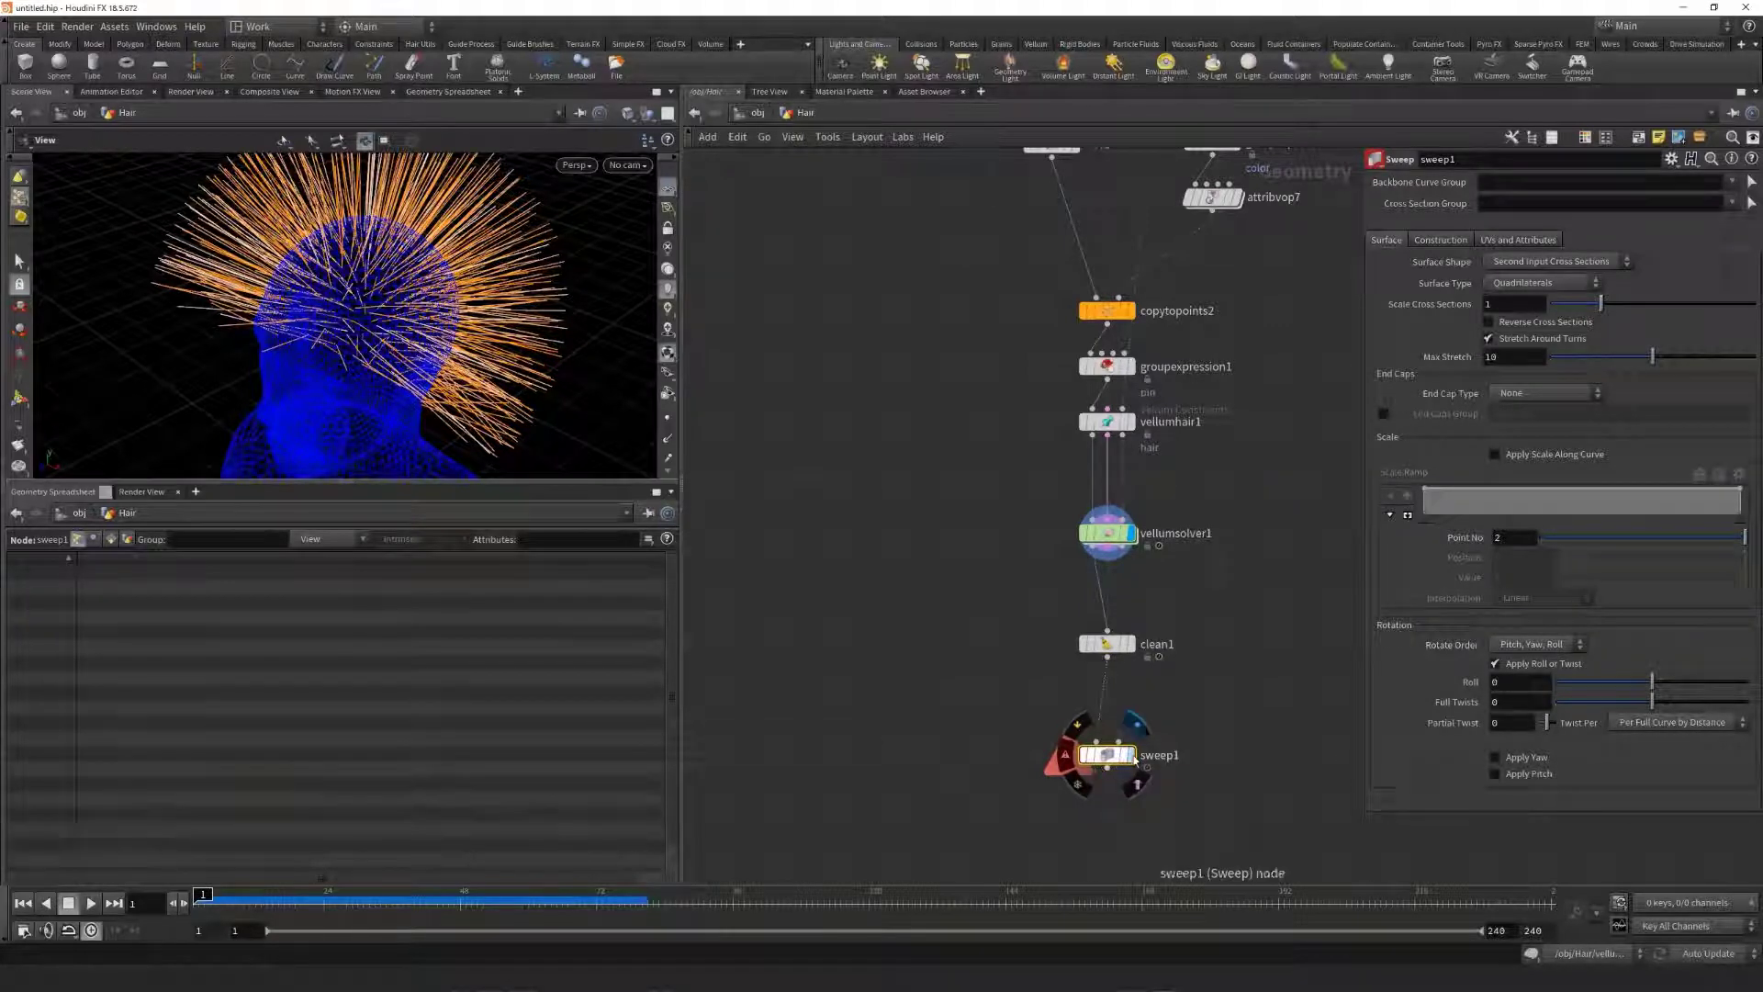
{"action": "left_click", "coordinate": [1134, 757]}
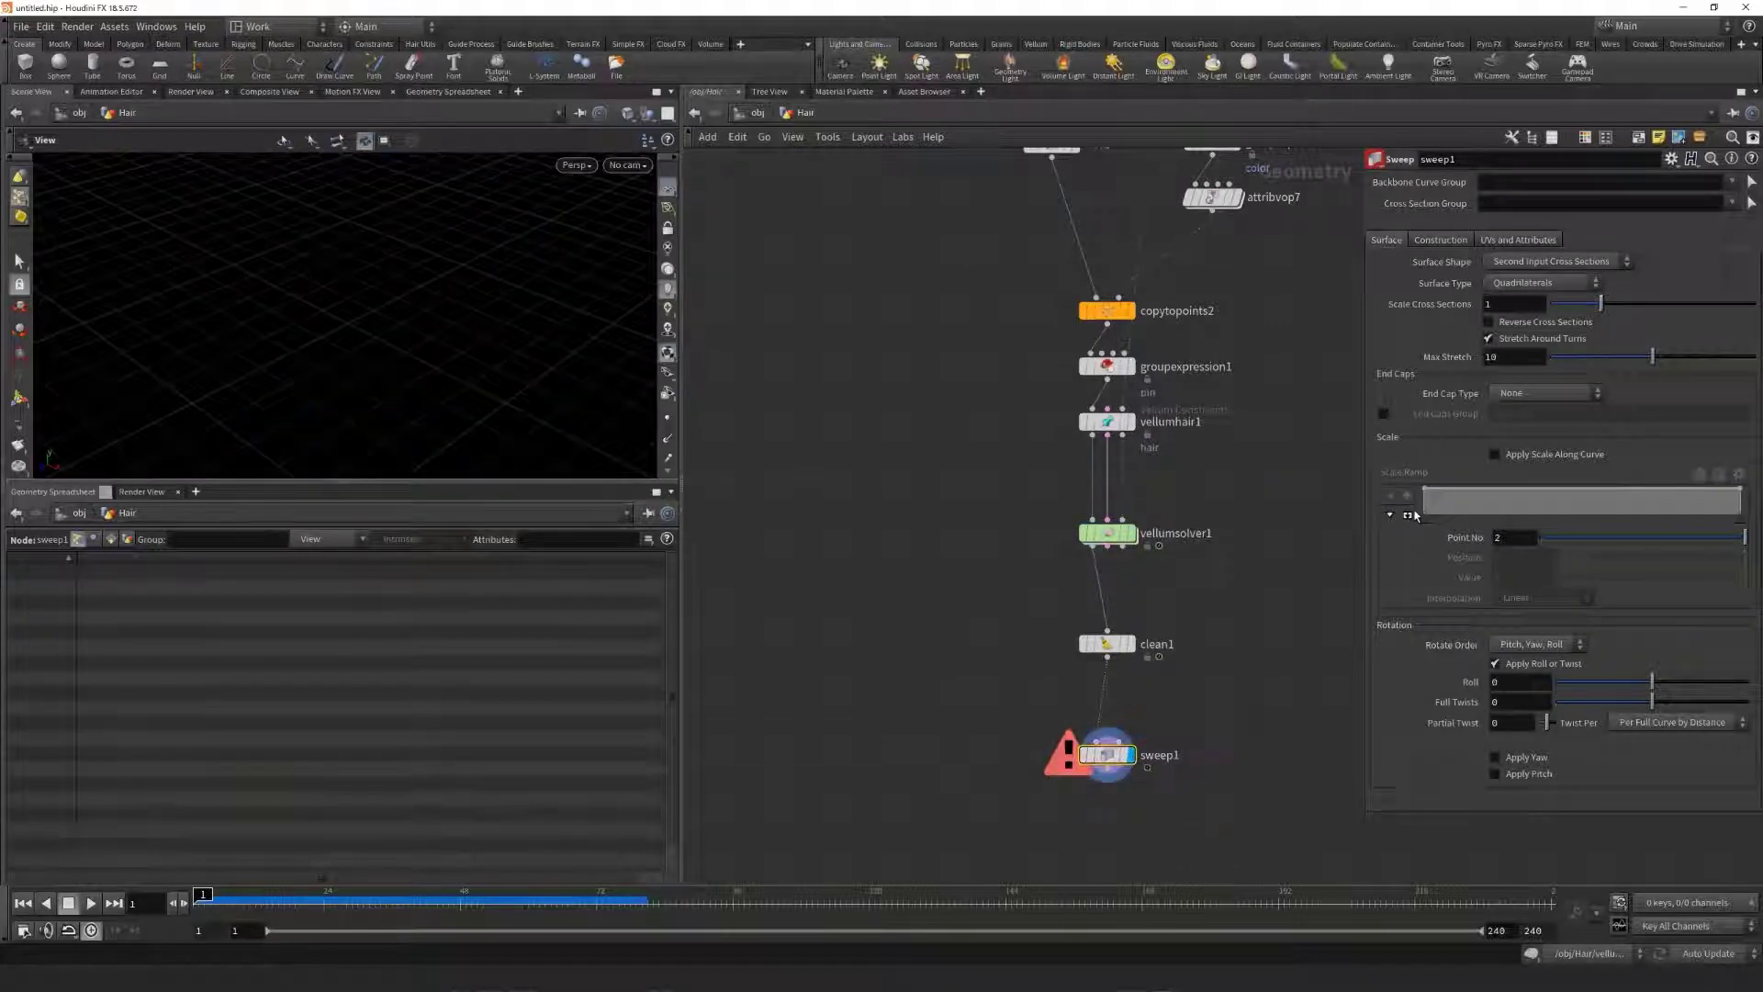
{"action": "left_click", "coordinate": [1502, 262]}
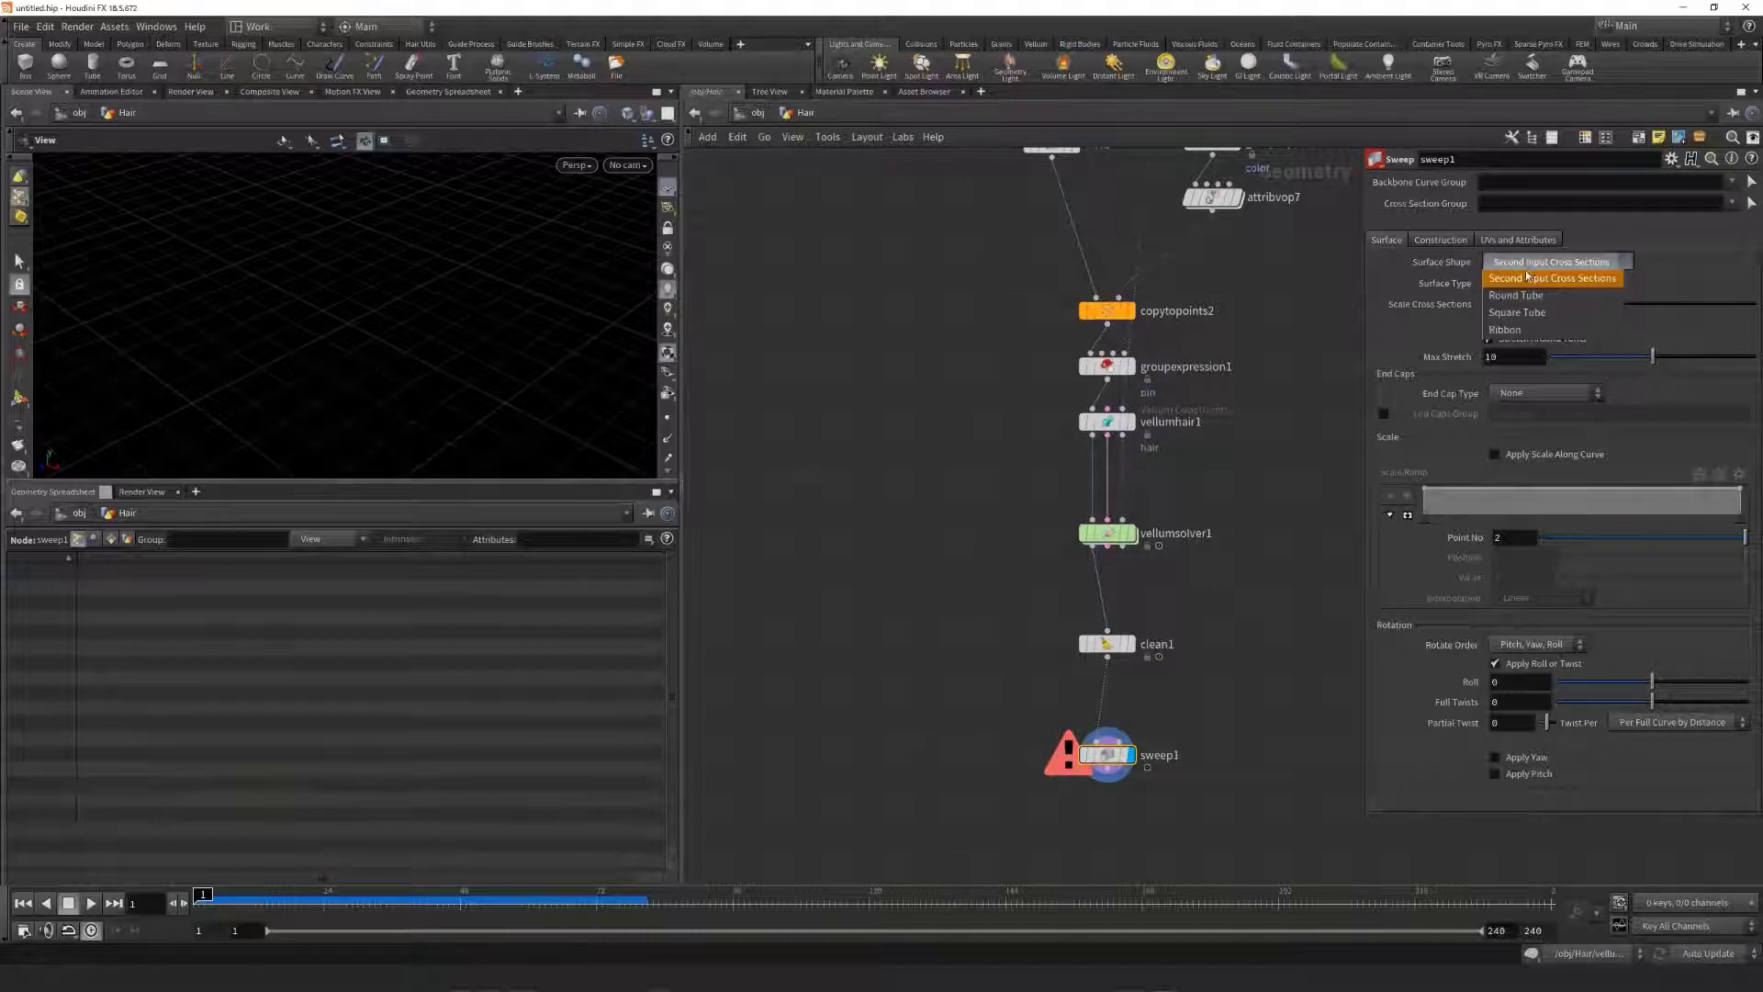
{"action": "left_click", "coordinate": [1556, 298]}
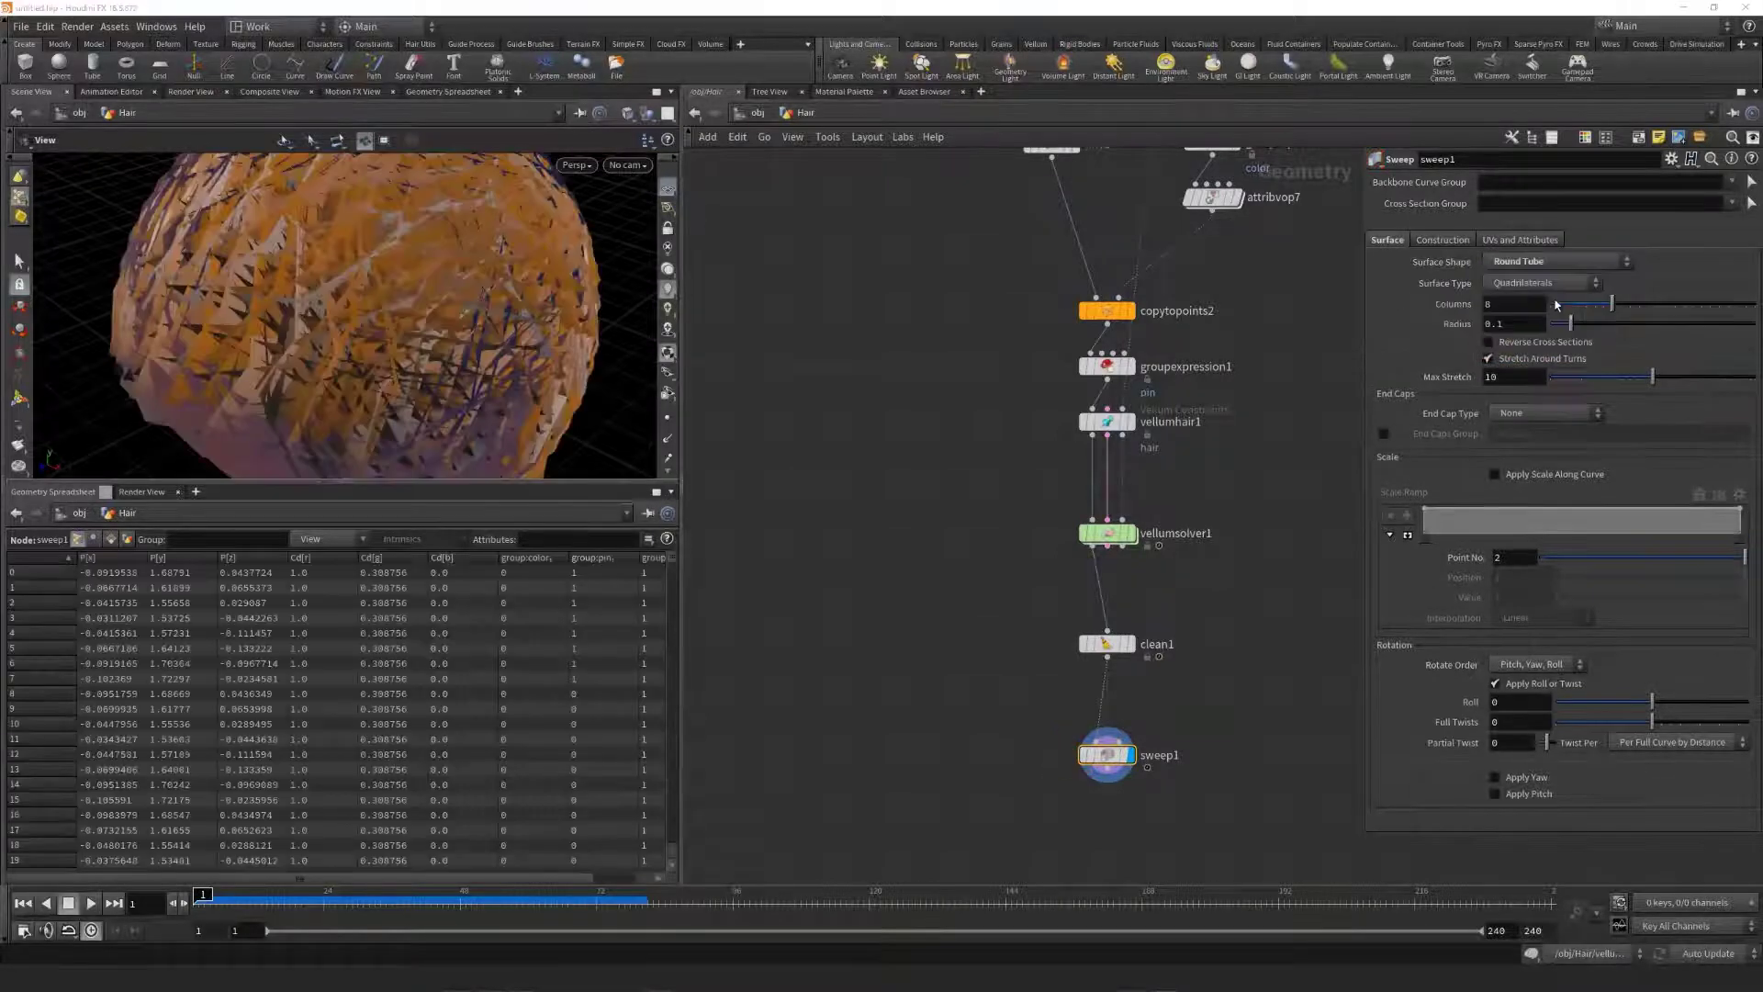
Step: Enable Apply Scale Along Curve on sweep1 and set the scale ramp's first point value to 0.001
{"action": "left_click", "coordinate": [1494, 476]}
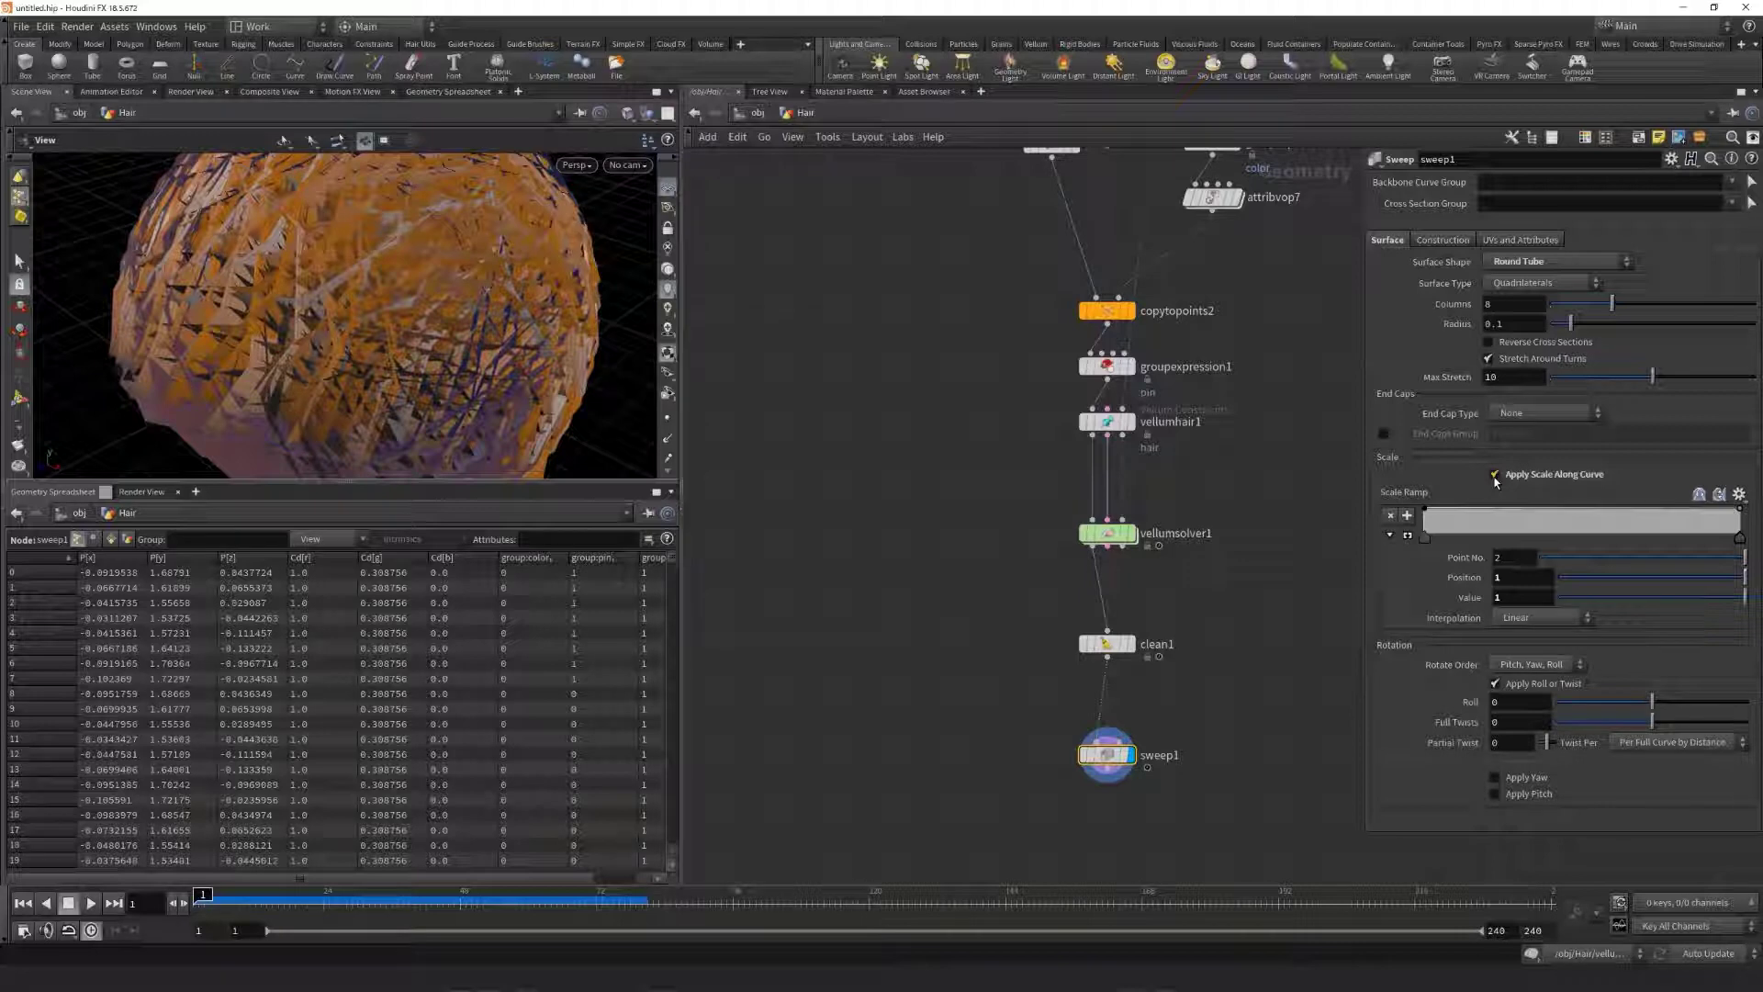
{"action": "left_click", "coordinate": [1407, 536]}
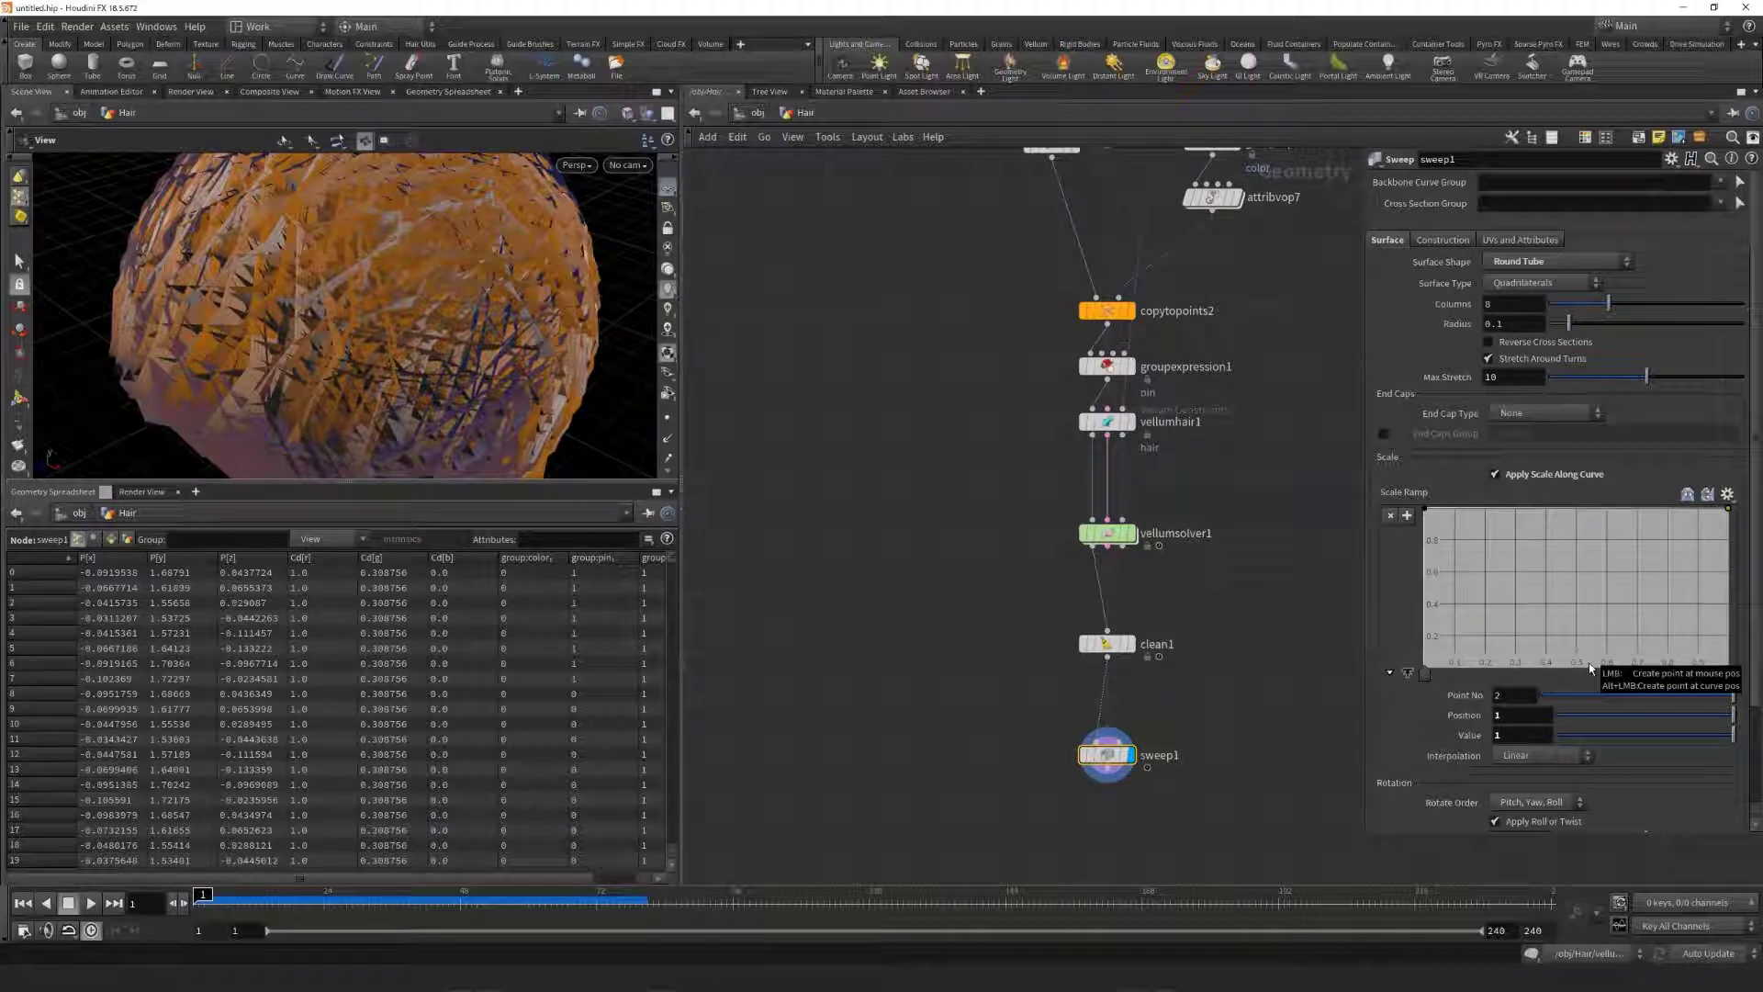
{"action": "left_click", "coordinate": [1425, 680]}
{"action": "left_click", "coordinate": [1522, 734]}
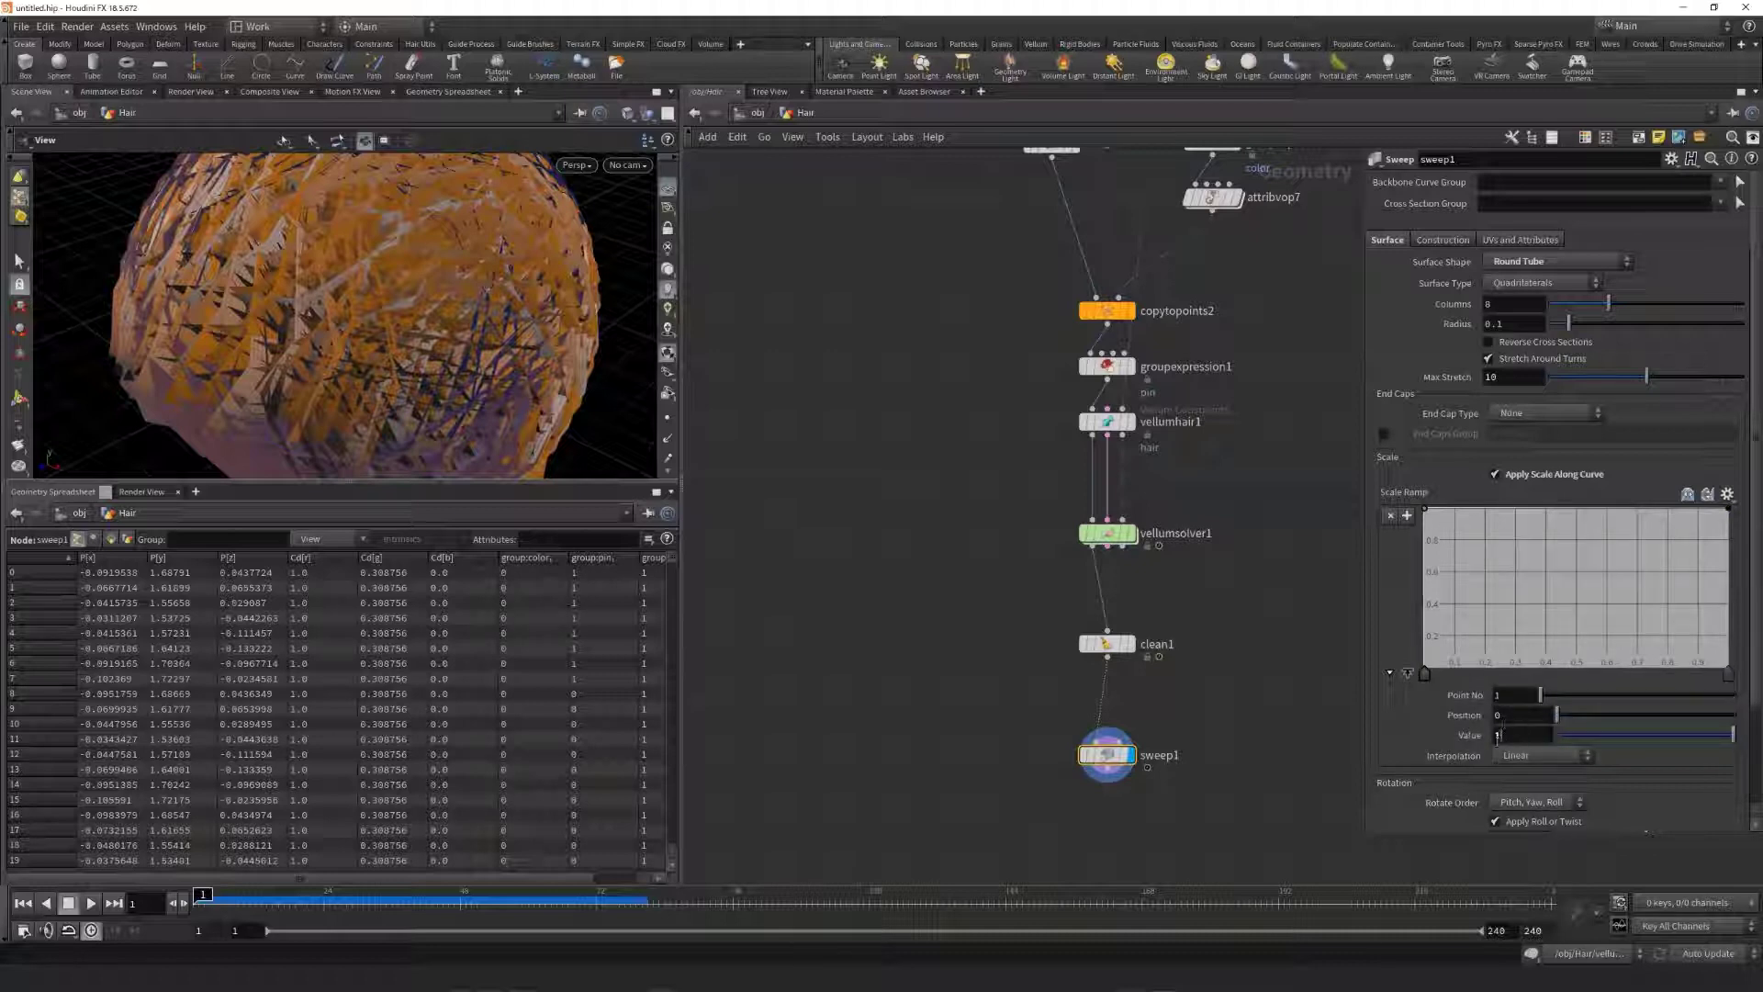
{"action": "type", "text": "0.001"}
{"action": "key", "text": "Return"}
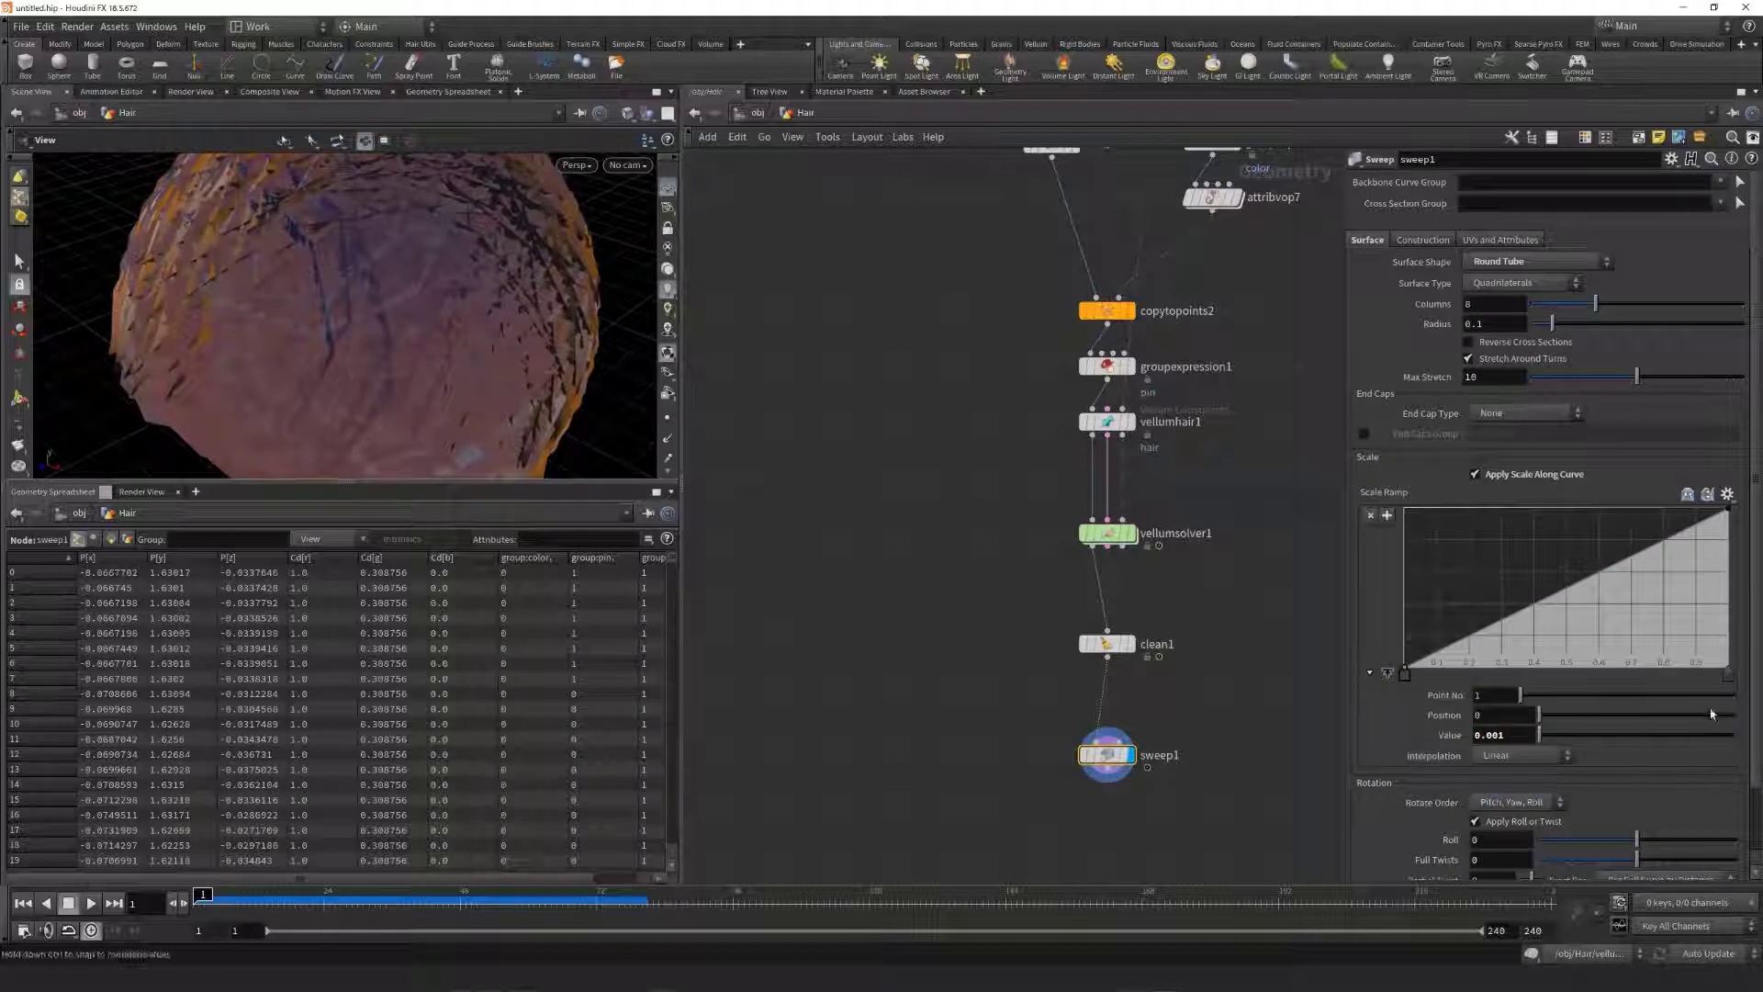
Step: Set the last point of sweep1's scale ramp, at position 1, to a value of 0
{"action": "left_click", "coordinate": [1729, 673]}
{"action": "left_click", "coordinate": [1481, 735]}
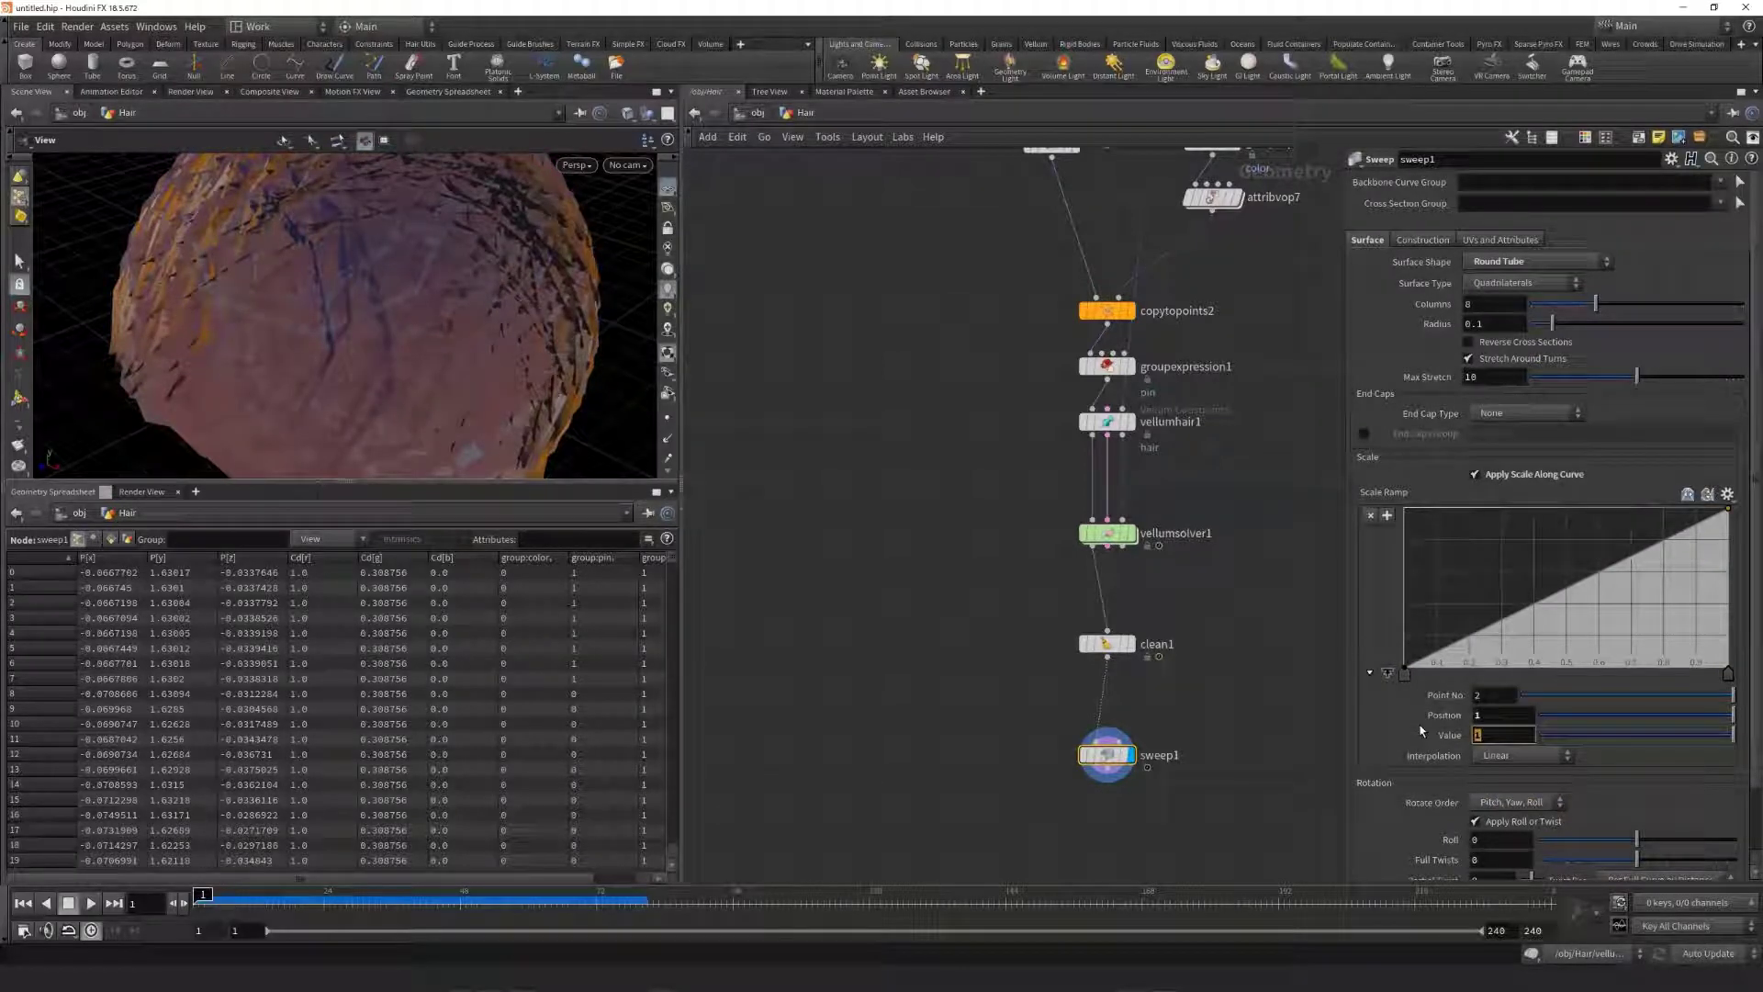
{"action": "type", "text": "0"}
{"action": "key", "text": "Return"}
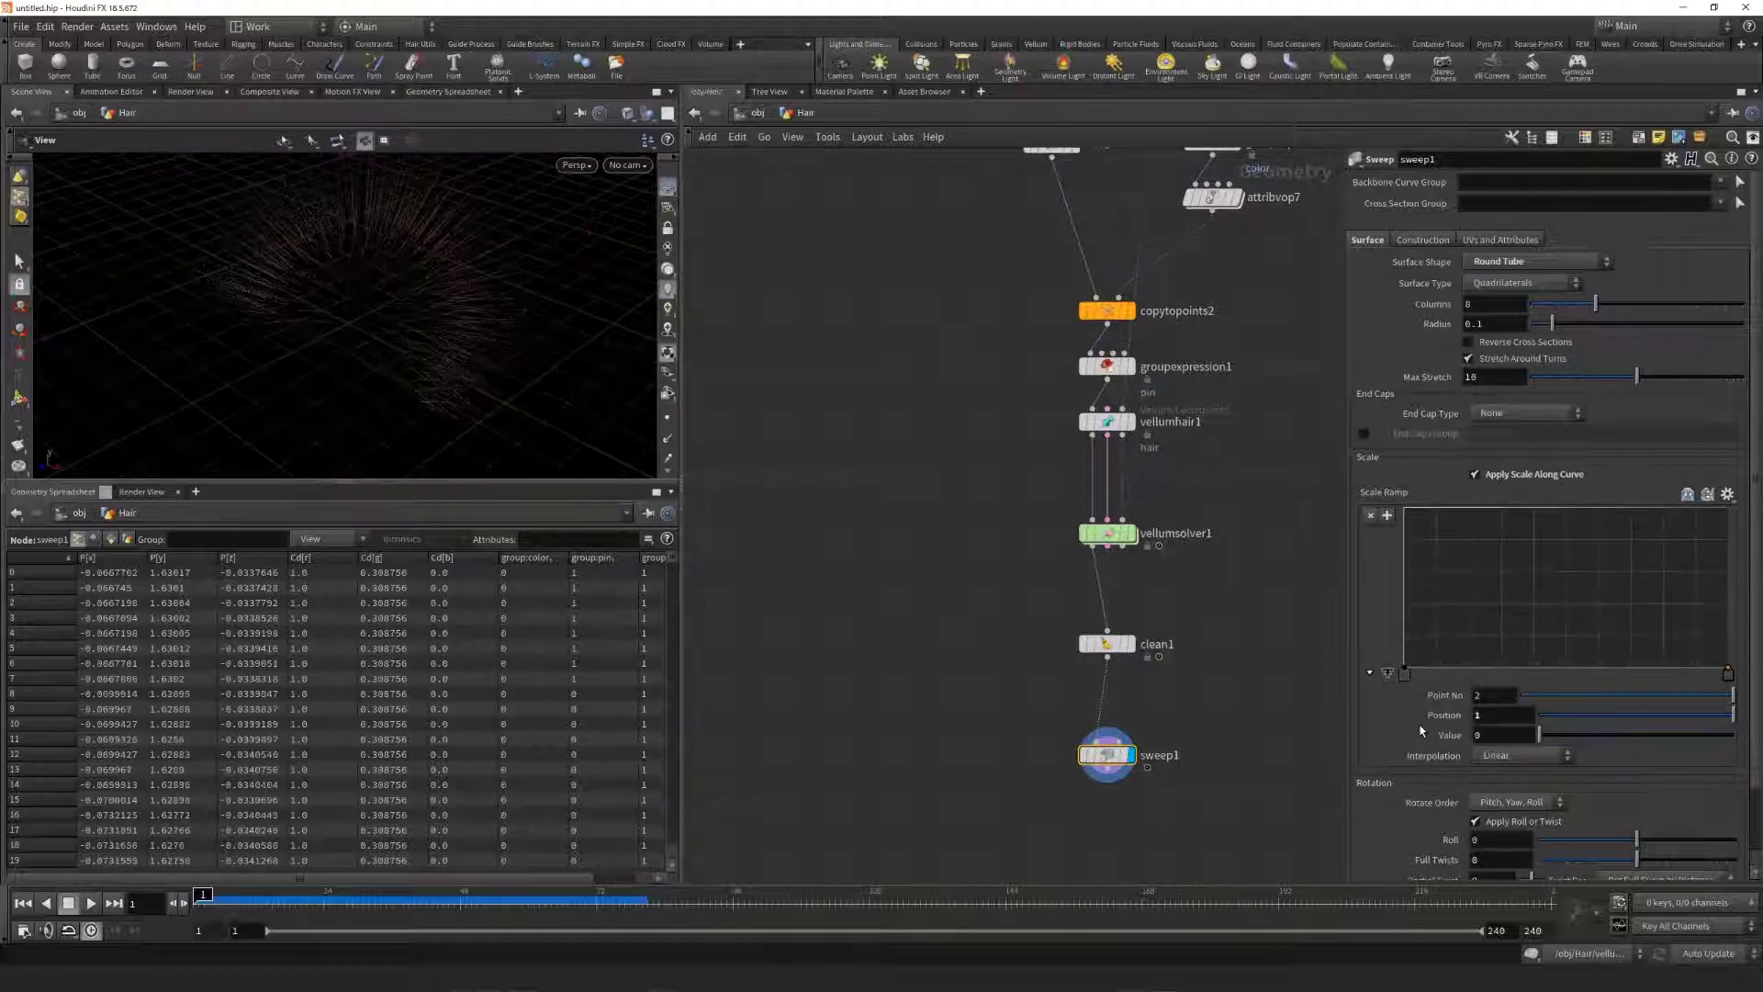
Step: Add a middle point to sweep1's scale ramp at position 0.7 and set its value to 0.001
{"action": "left_click_drag", "start_coordinate": [245, 405], "coordinate": [359, 352]}
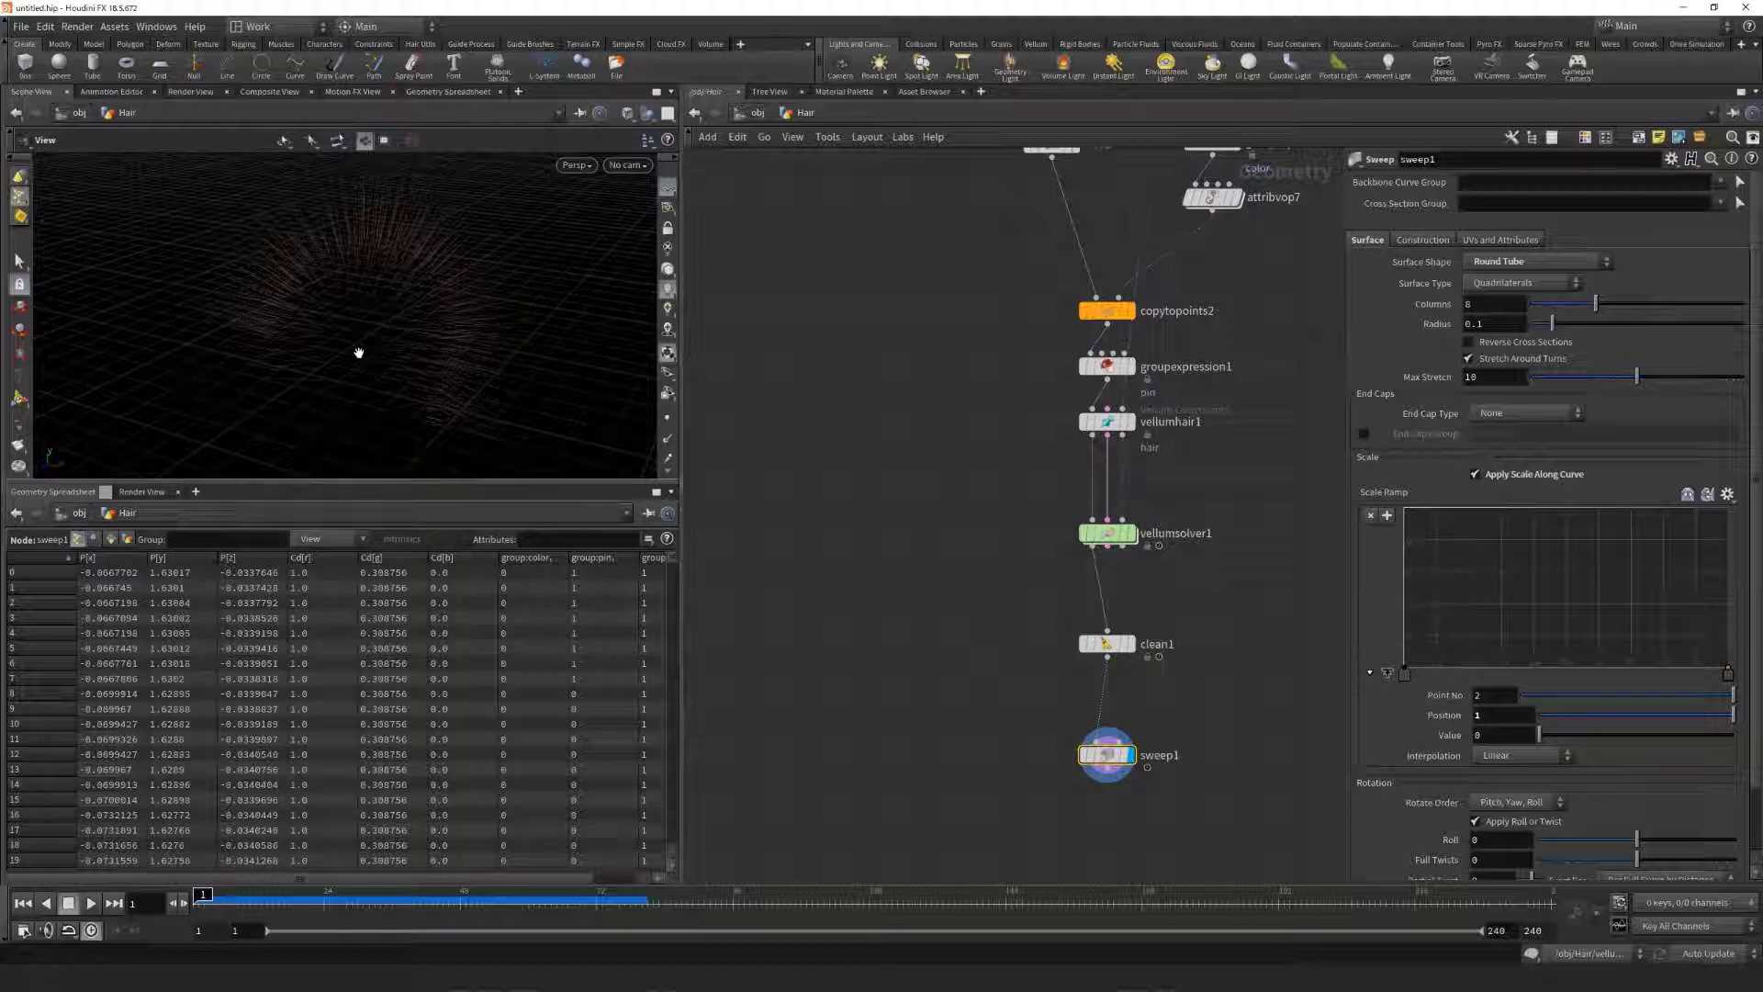
{"action": "left_click", "coordinate": [1633, 667]}
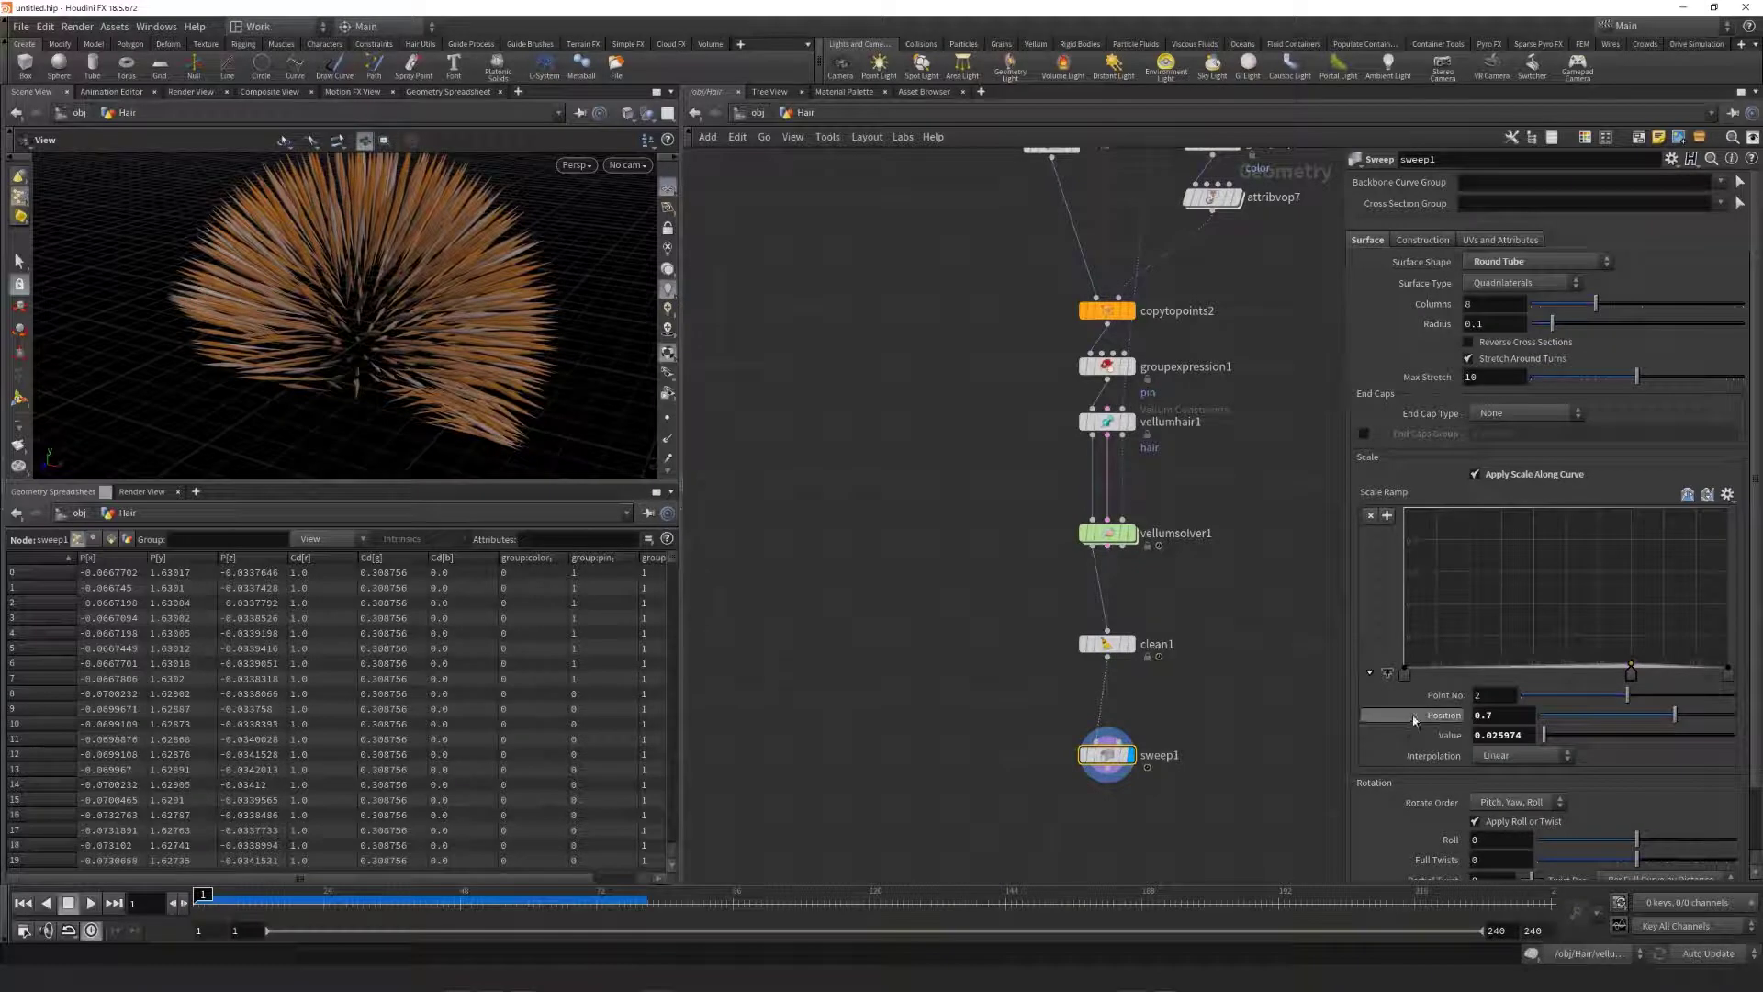
{"action": "left_click", "coordinate": [1530, 735]}
{"action": "type", "text": "0.001"}
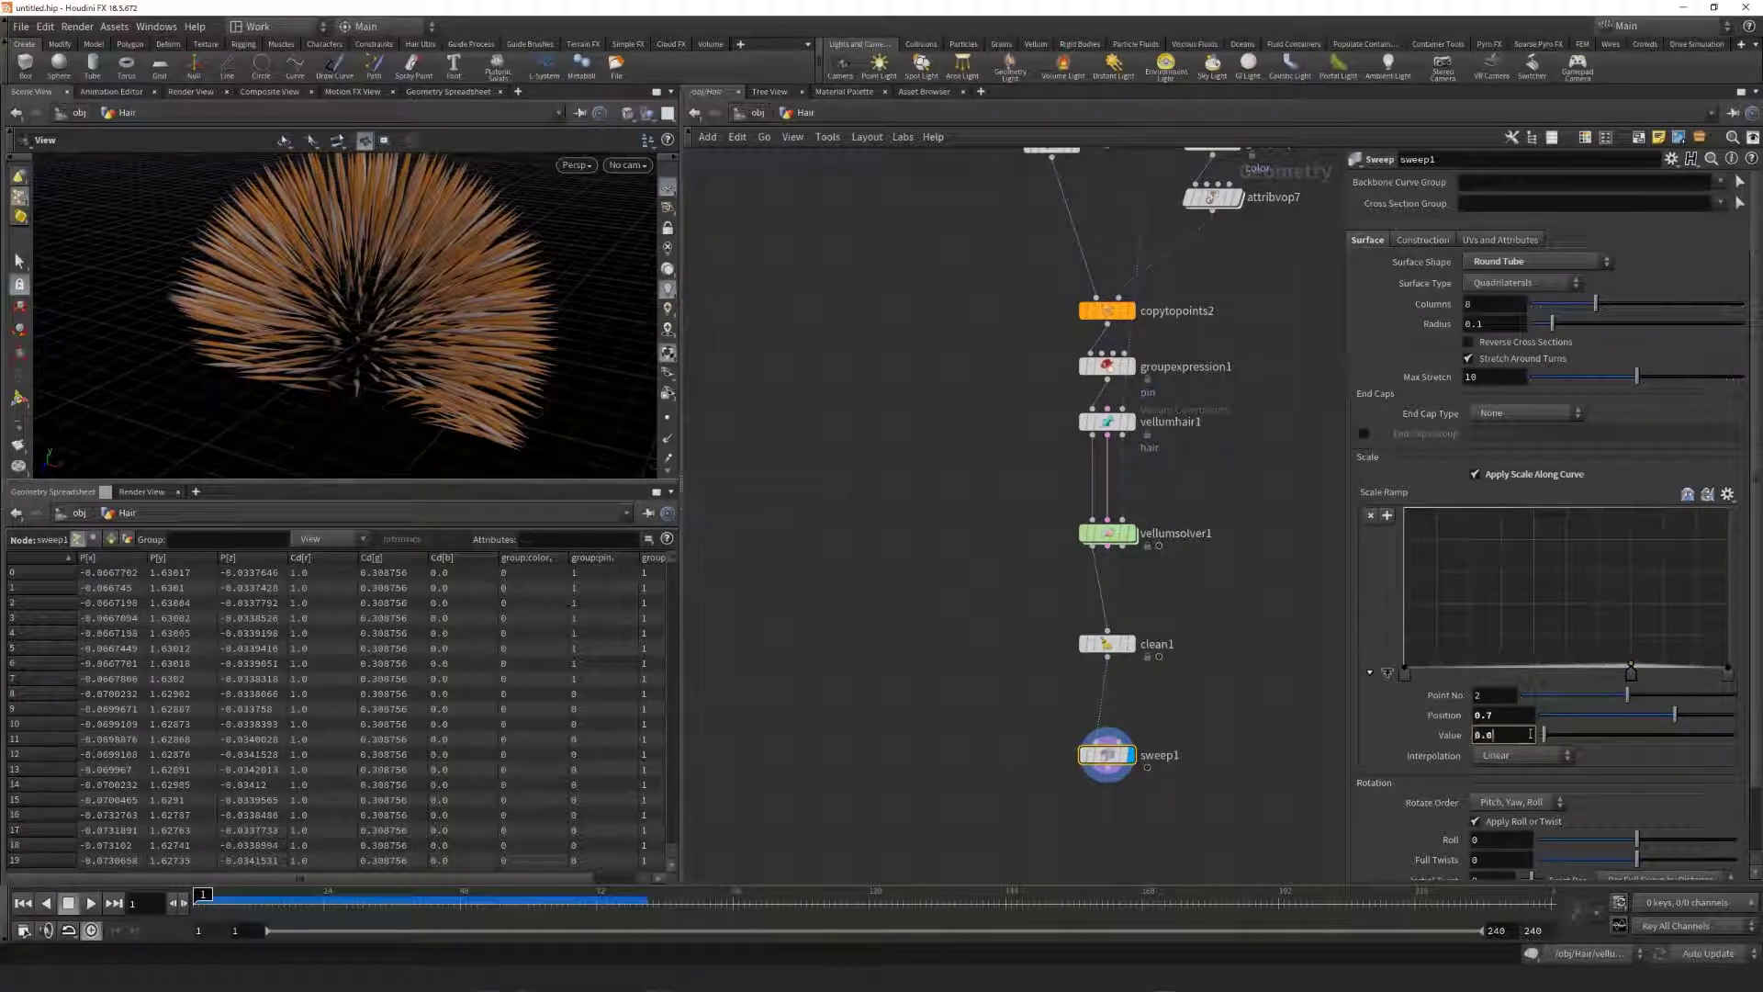
{"action": "key", "text": "Return"}
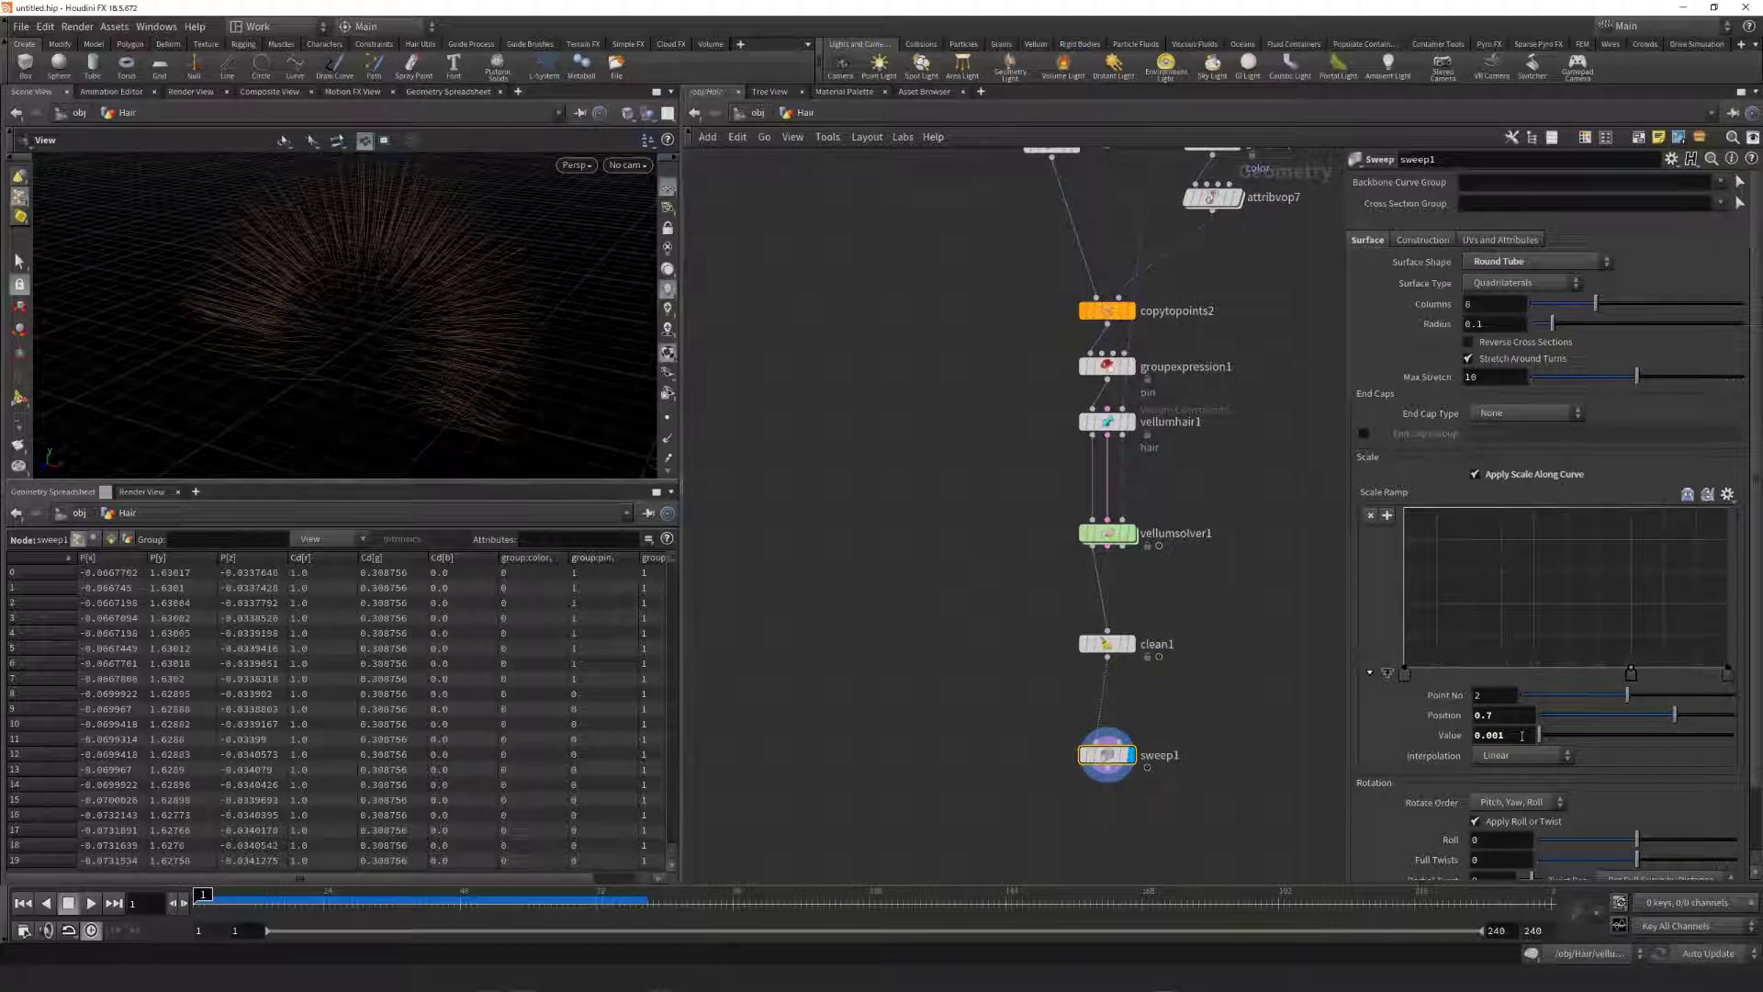
Step: Add a Subdivide node below sweep1, fed by its output, and display it
{"action": "middle_click_drag", "start_coordinate": [1136, 860], "coordinate": [1046, 640]}
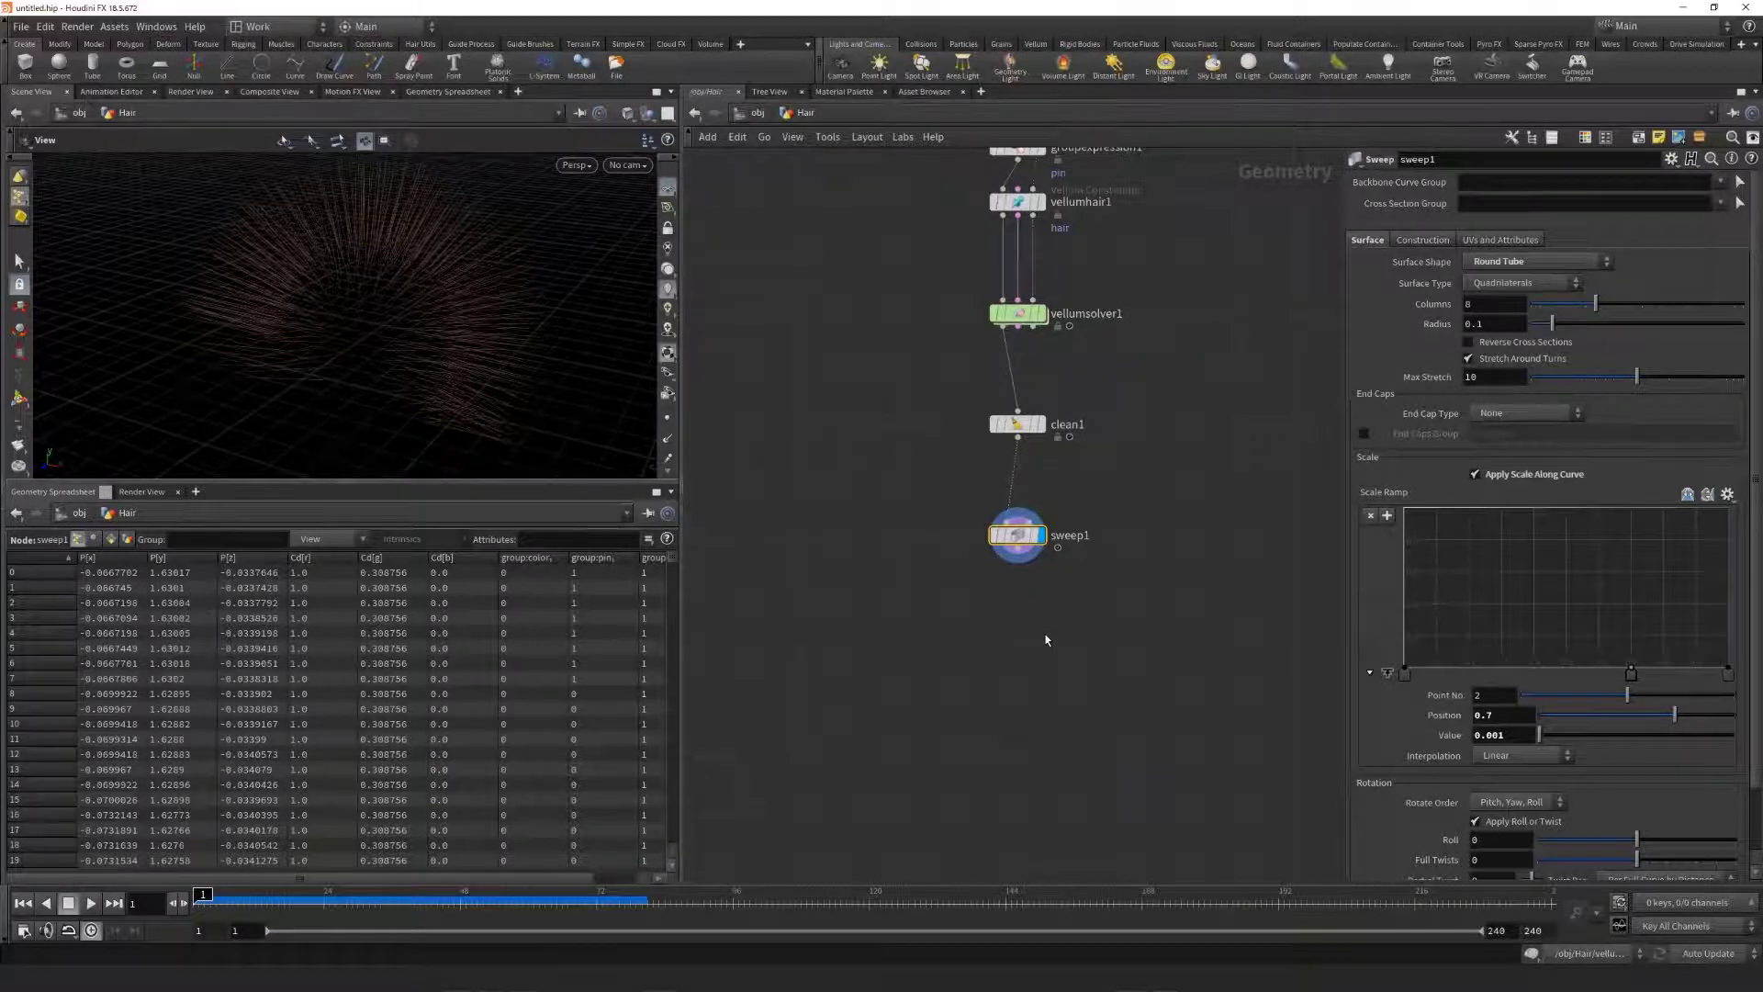
{"action": "key", "text": "Tab"}
{"action": "type", "text": "subd"}
{"action": "key", "text": "Return"}
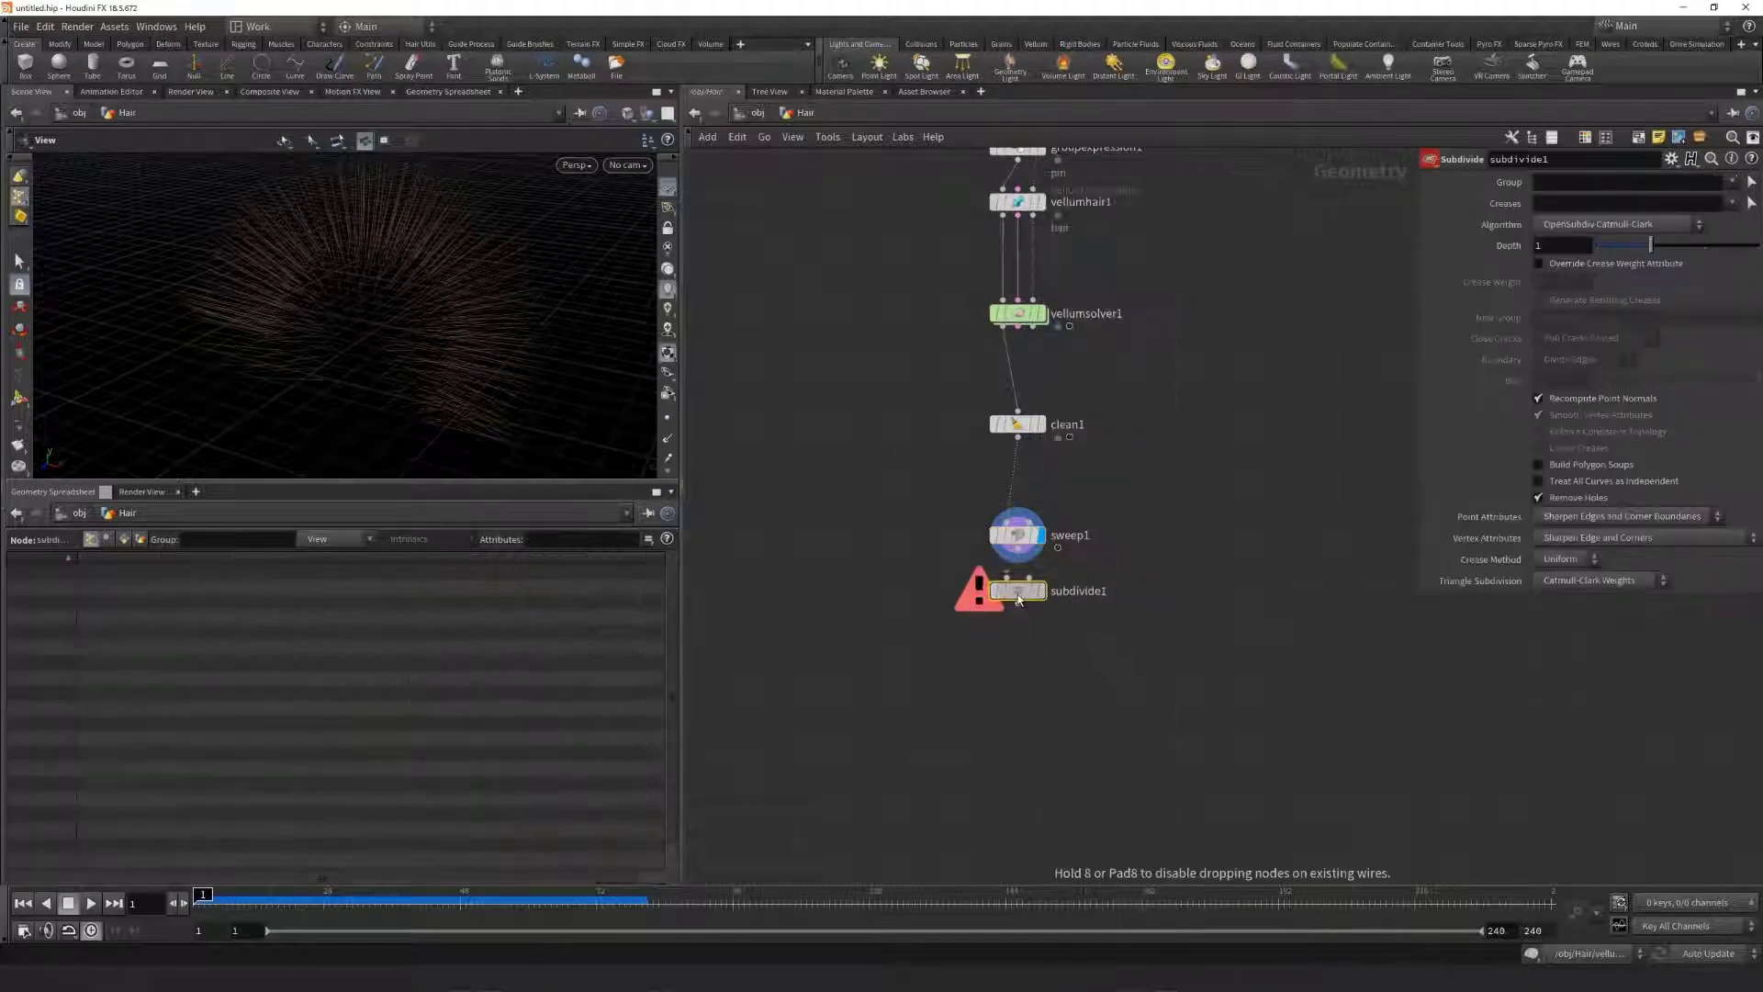
{"action": "left_click", "coordinate": [1020, 592]}
{"action": "left_click_drag", "start_coordinate": [1085, 630], "coordinate": [931, 531]}
Step: Merge subdivide1 with the template body test geometry in a Merge node and display the result
{"action": "key", "text": "h"}
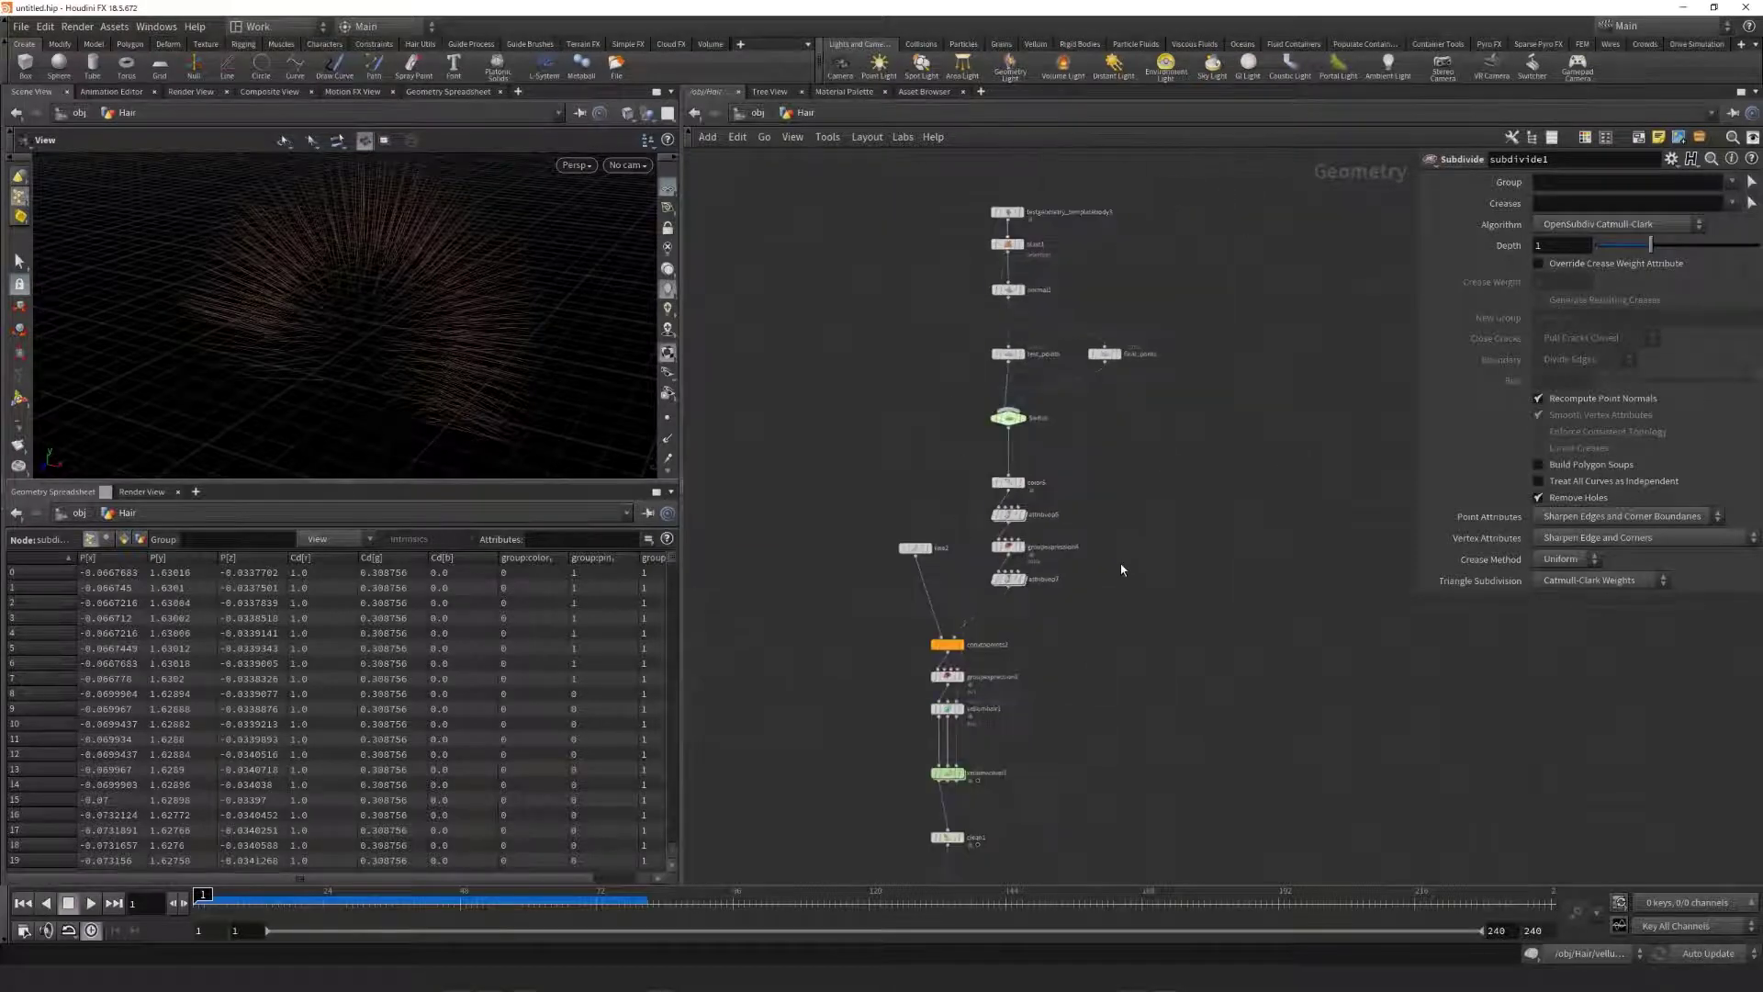
{"action": "left_click", "coordinate": [1026, 270]}
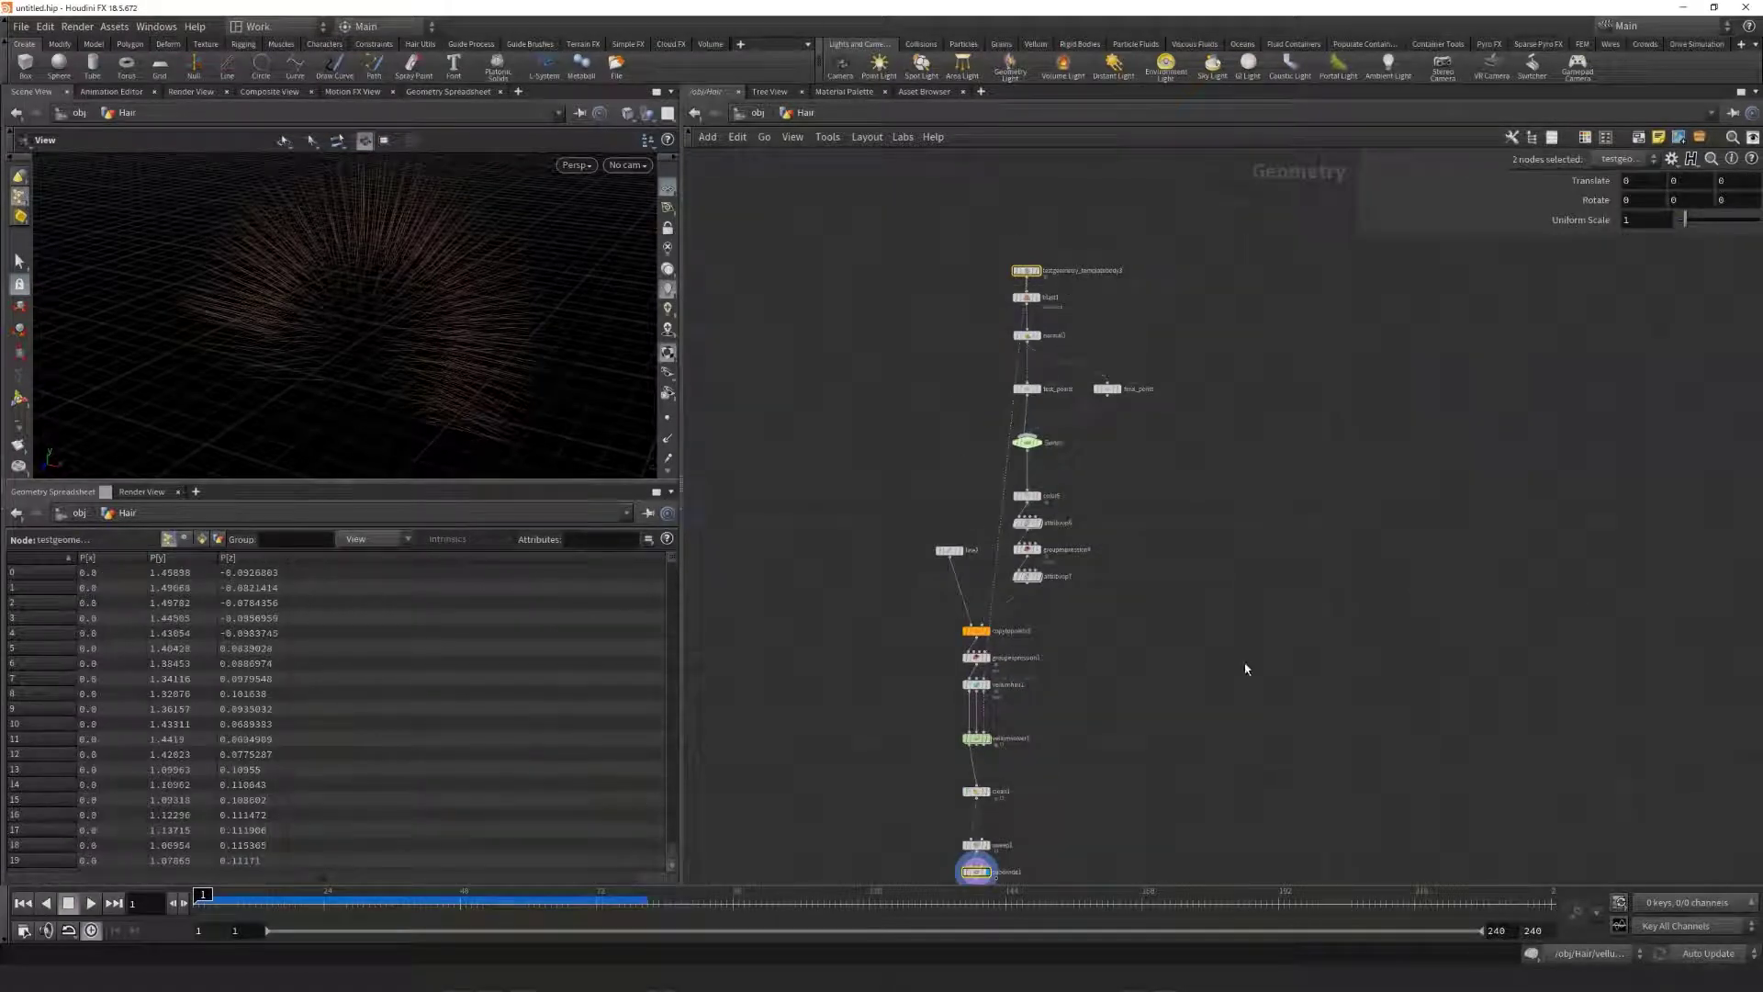
{"action": "middle_click_drag", "start_coordinate": [1243, 669], "coordinate": [1280, 362]}
{"action": "scroll", "coordinate": [1024, 564], "scroll_direction": "up", "scroll_amount": 3}
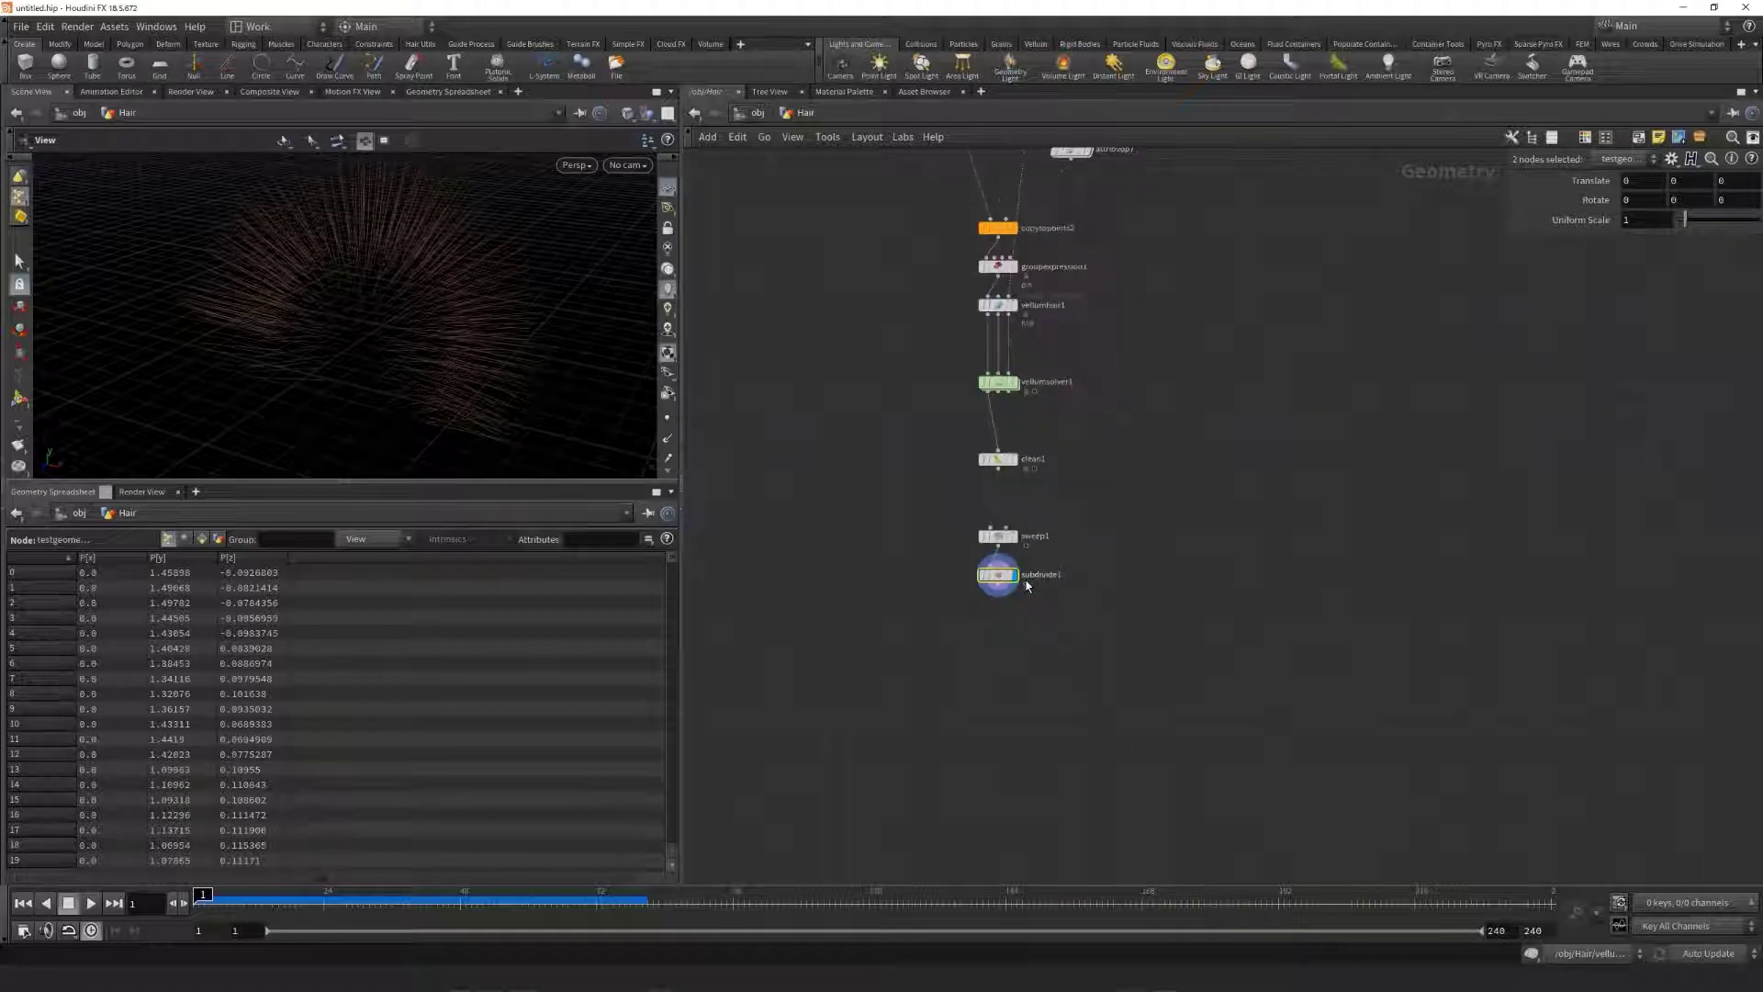
{"action": "left_click_drag", "start_coordinate": [1001, 586], "coordinate": [1167, 625]}
{"action": "key", "text": "Escape"}
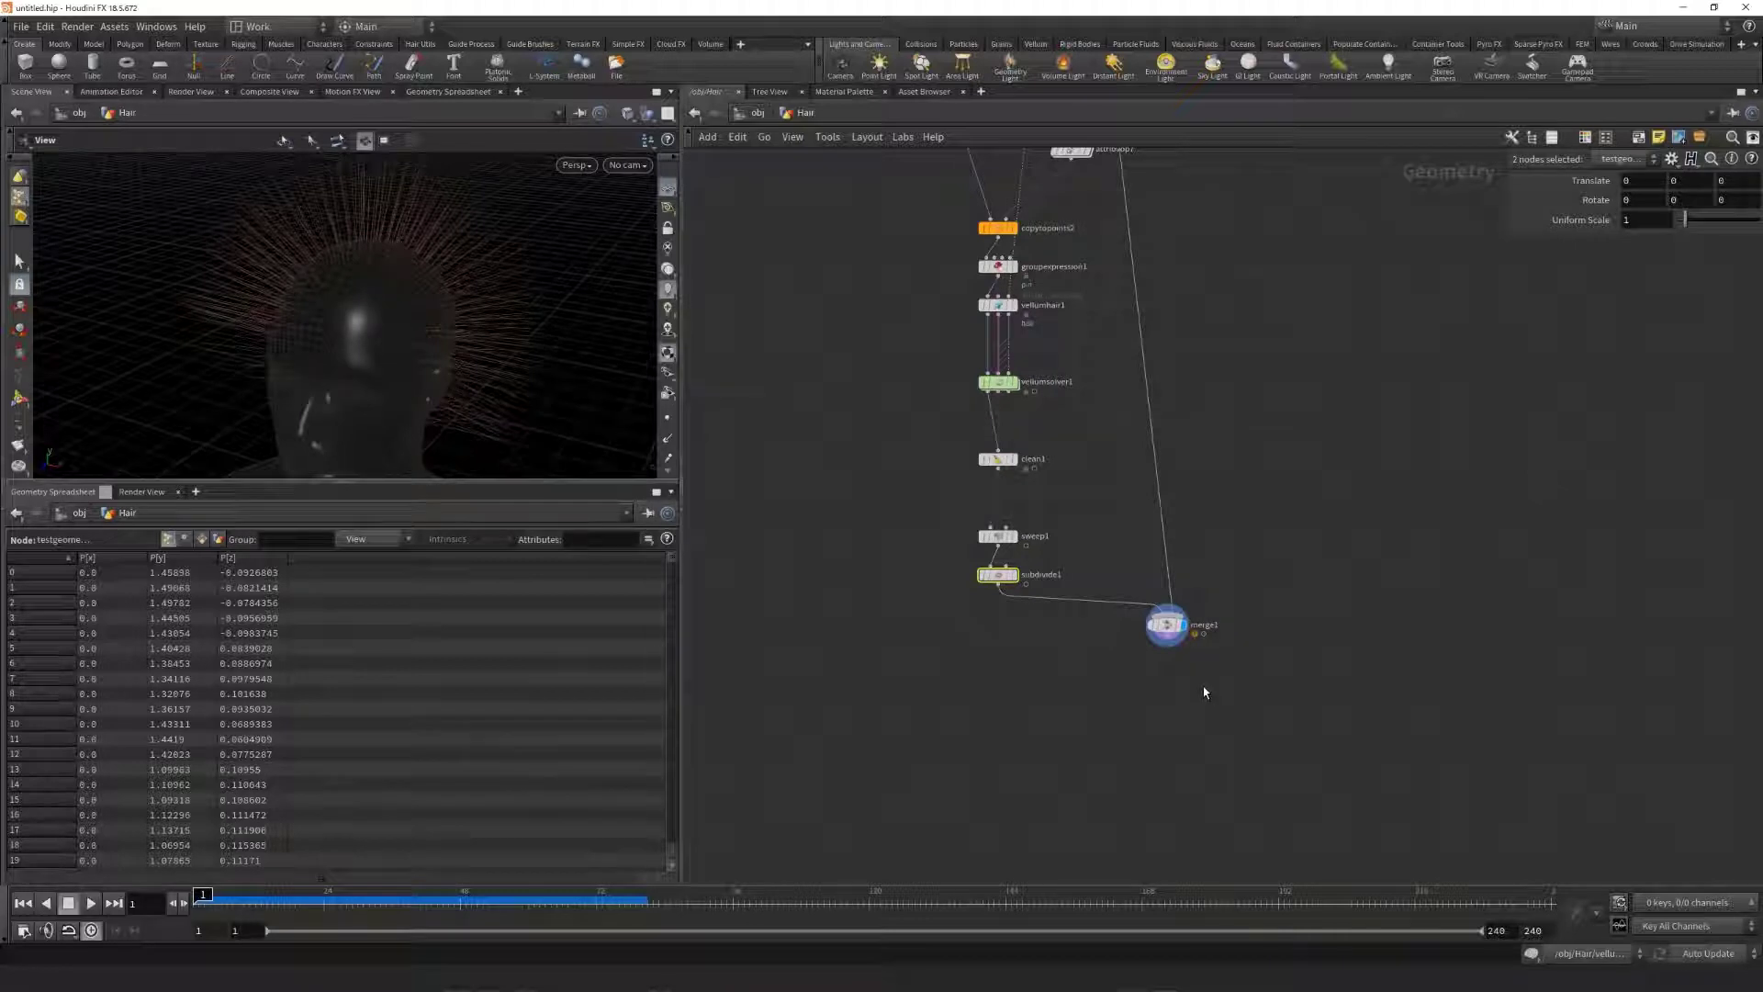
Step: Play the simulation with the merged hair and head, and return to the first frame
{"action": "left_click", "coordinate": [1165, 626]}
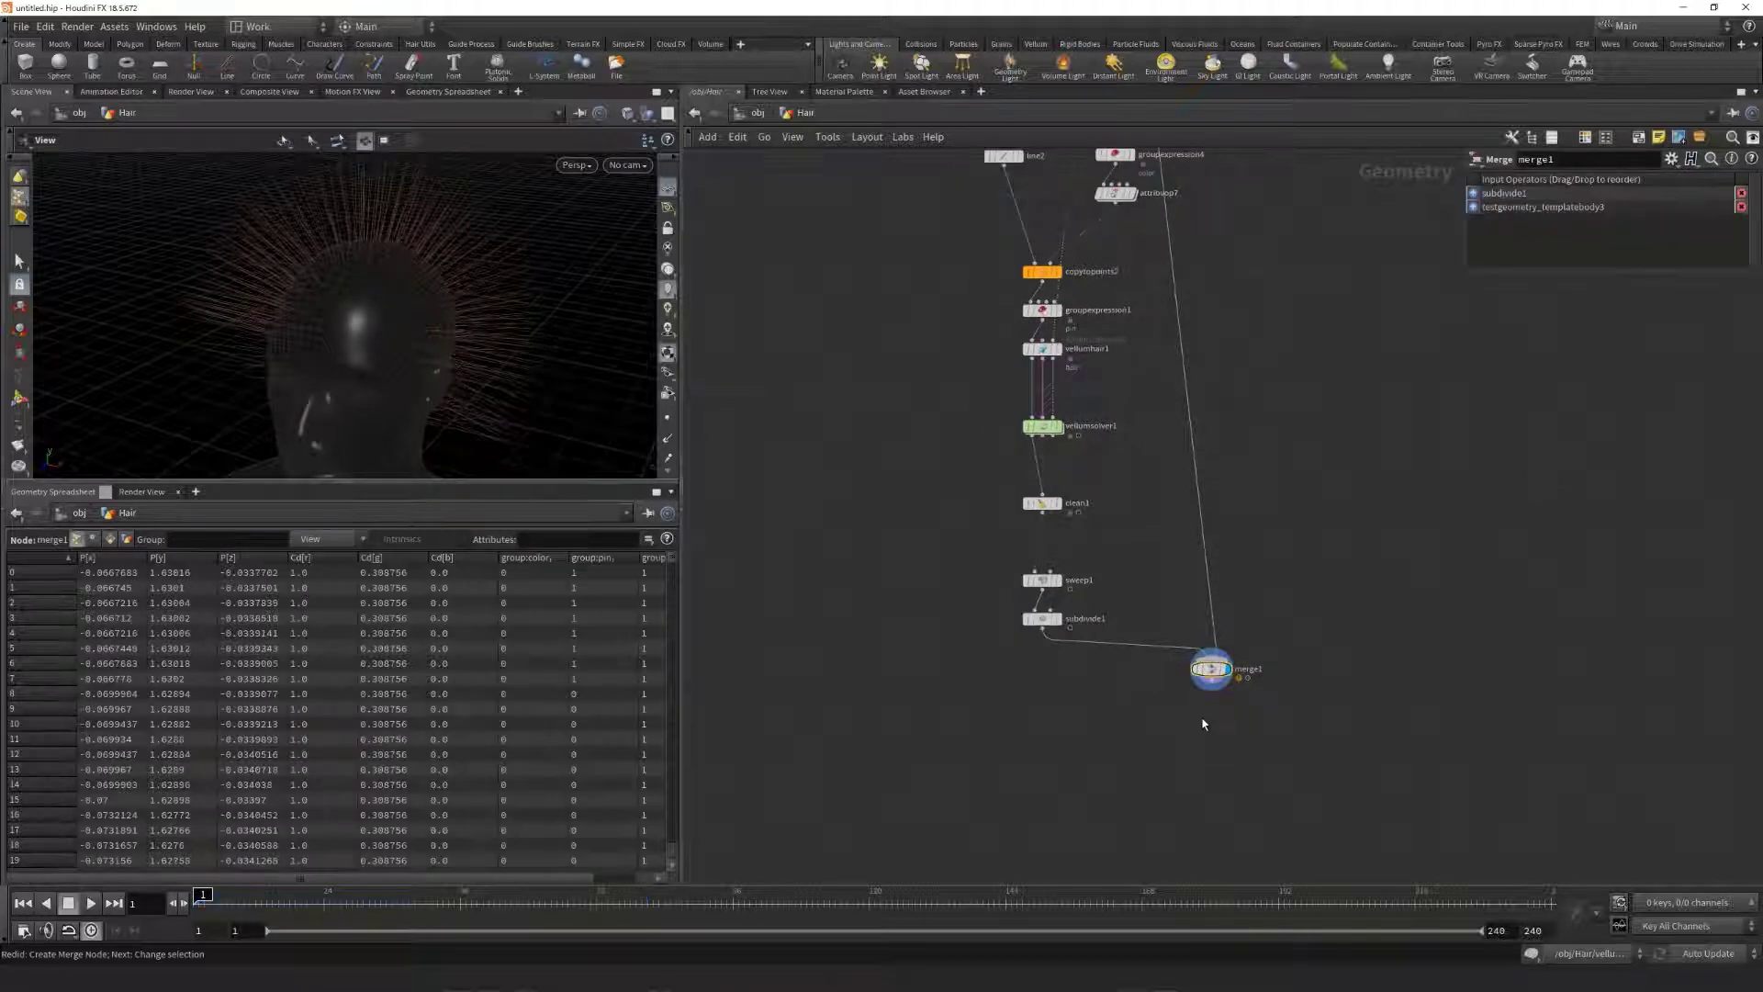
{"action": "left_click", "coordinate": [90, 904]}
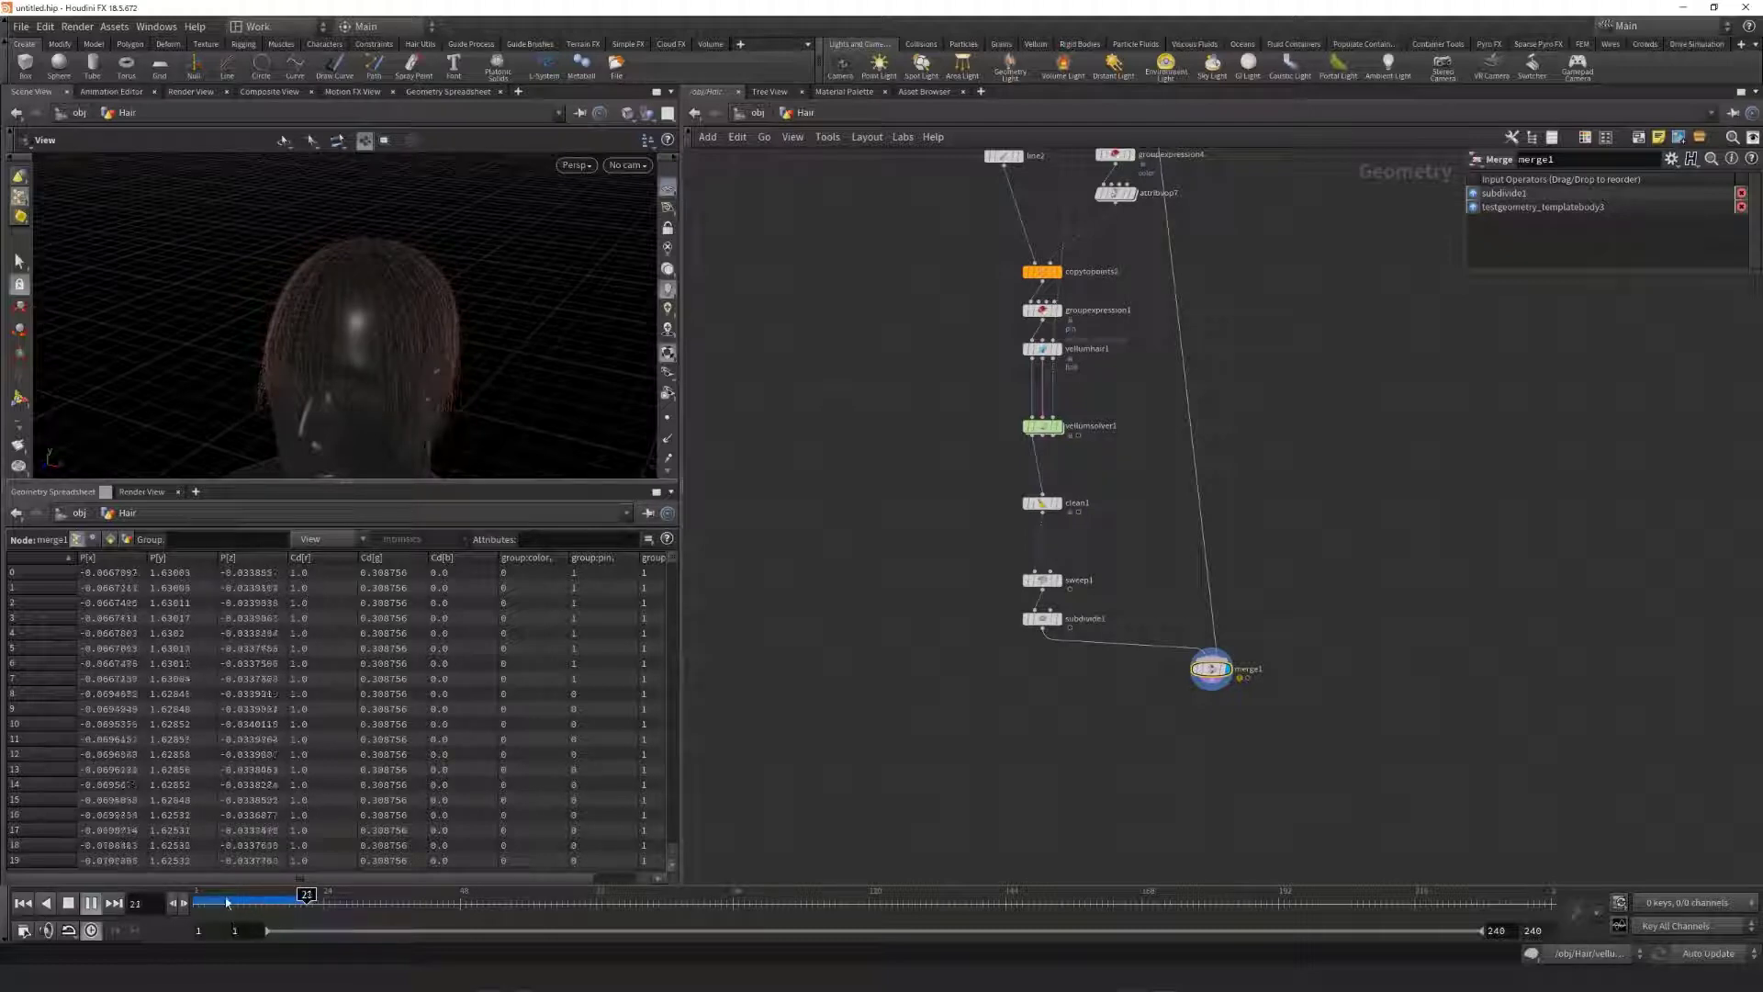
{"action": "left_click", "coordinate": [23, 903]}
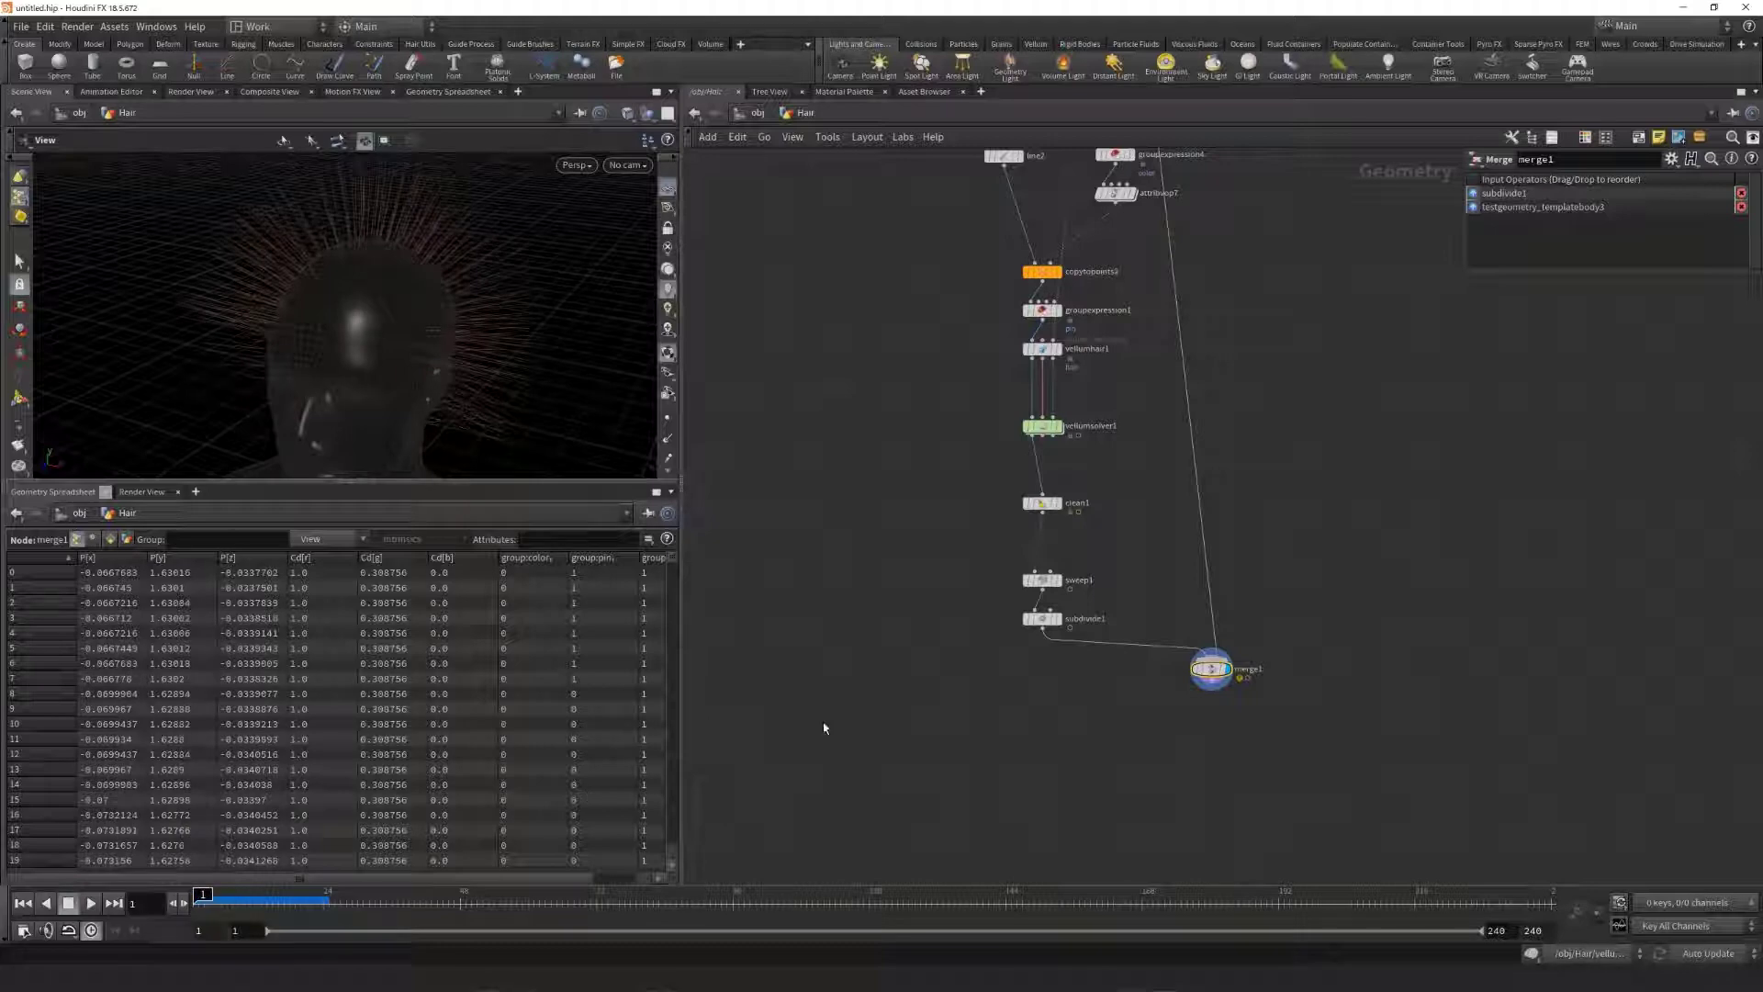
Step: Set the Switch node's Select Input to 1 to use final_ponts, and open that Scatter node's settings
{"action": "middle_click_drag", "start_coordinate": [827, 303], "coordinate": [823, 684]}
{"action": "left_click", "coordinate": [1099, 425]}
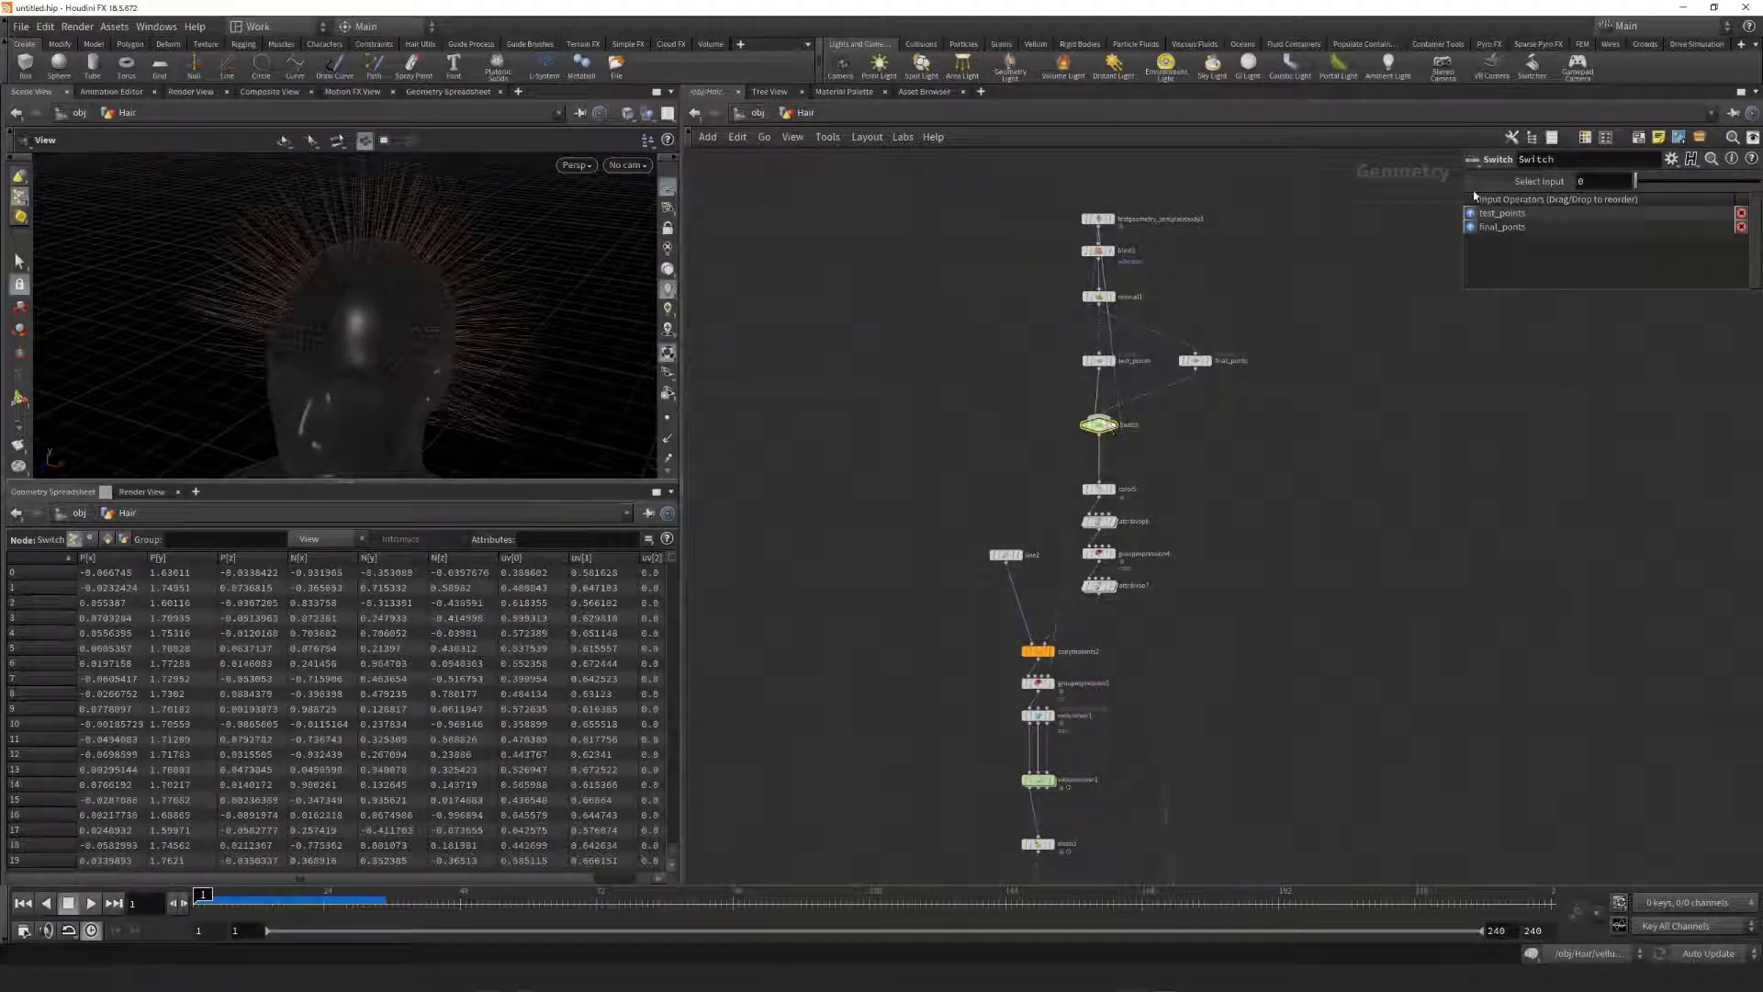
{"action": "type", "text": "1"}
{"action": "key", "text": "Return"}
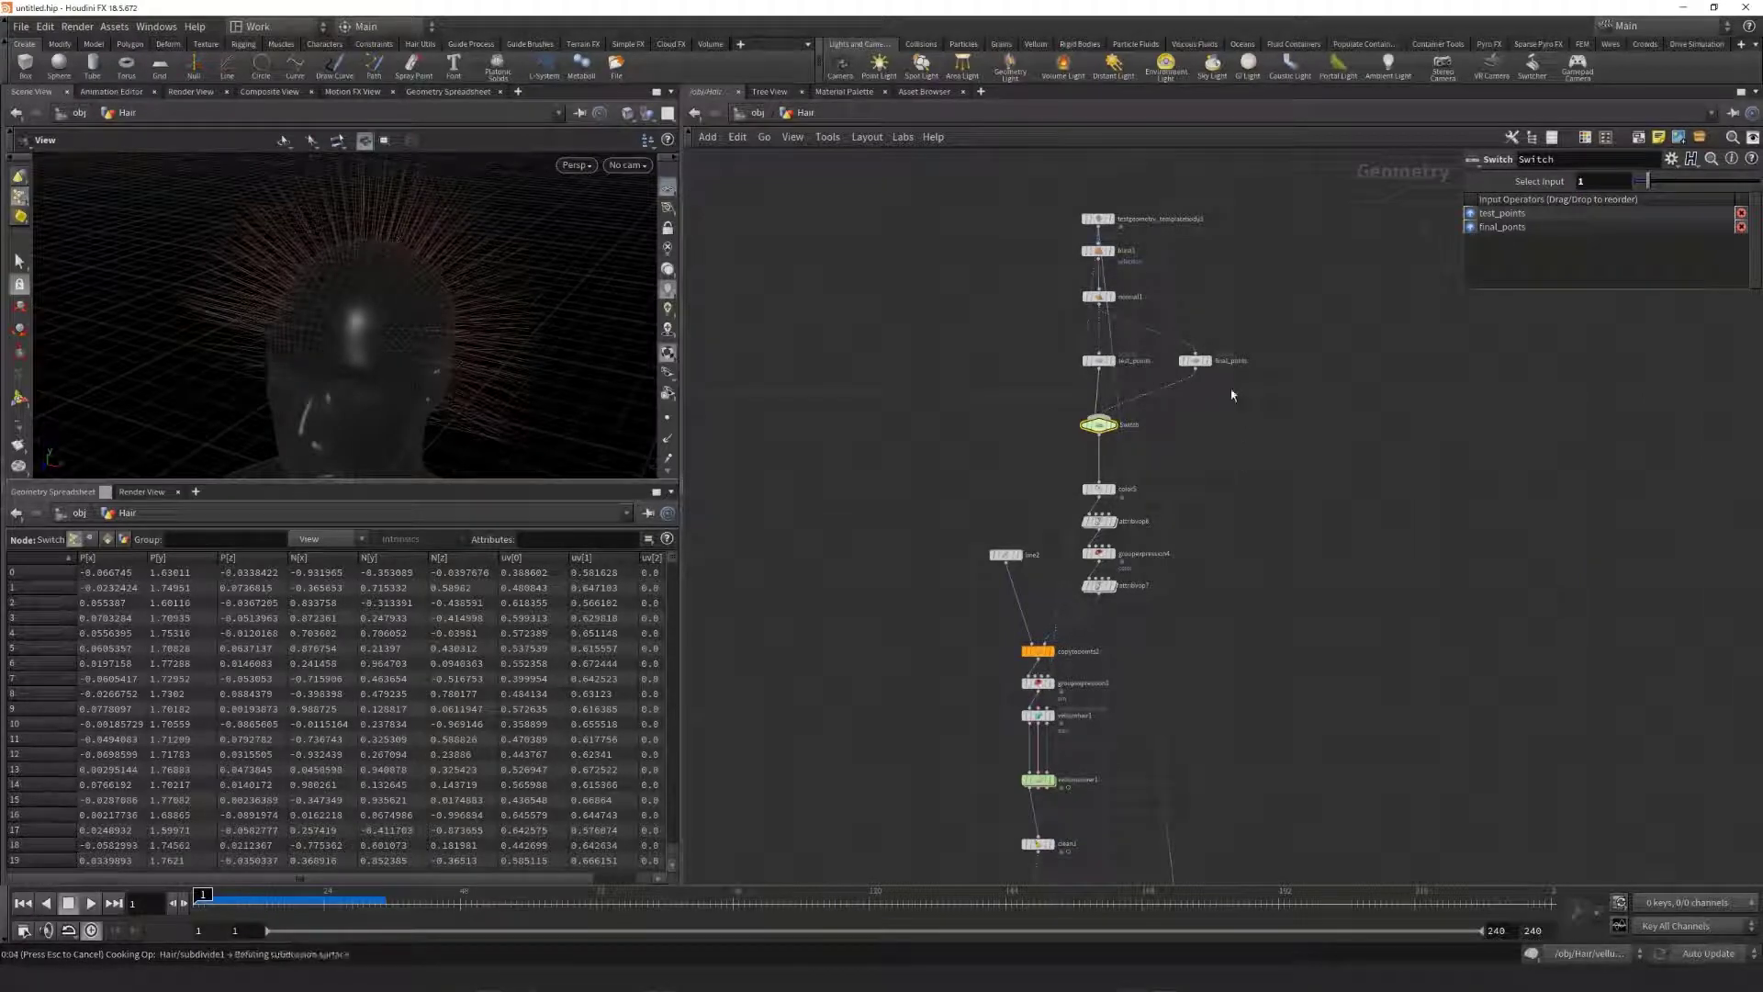
{"action": "left_click", "coordinate": [1199, 361]}
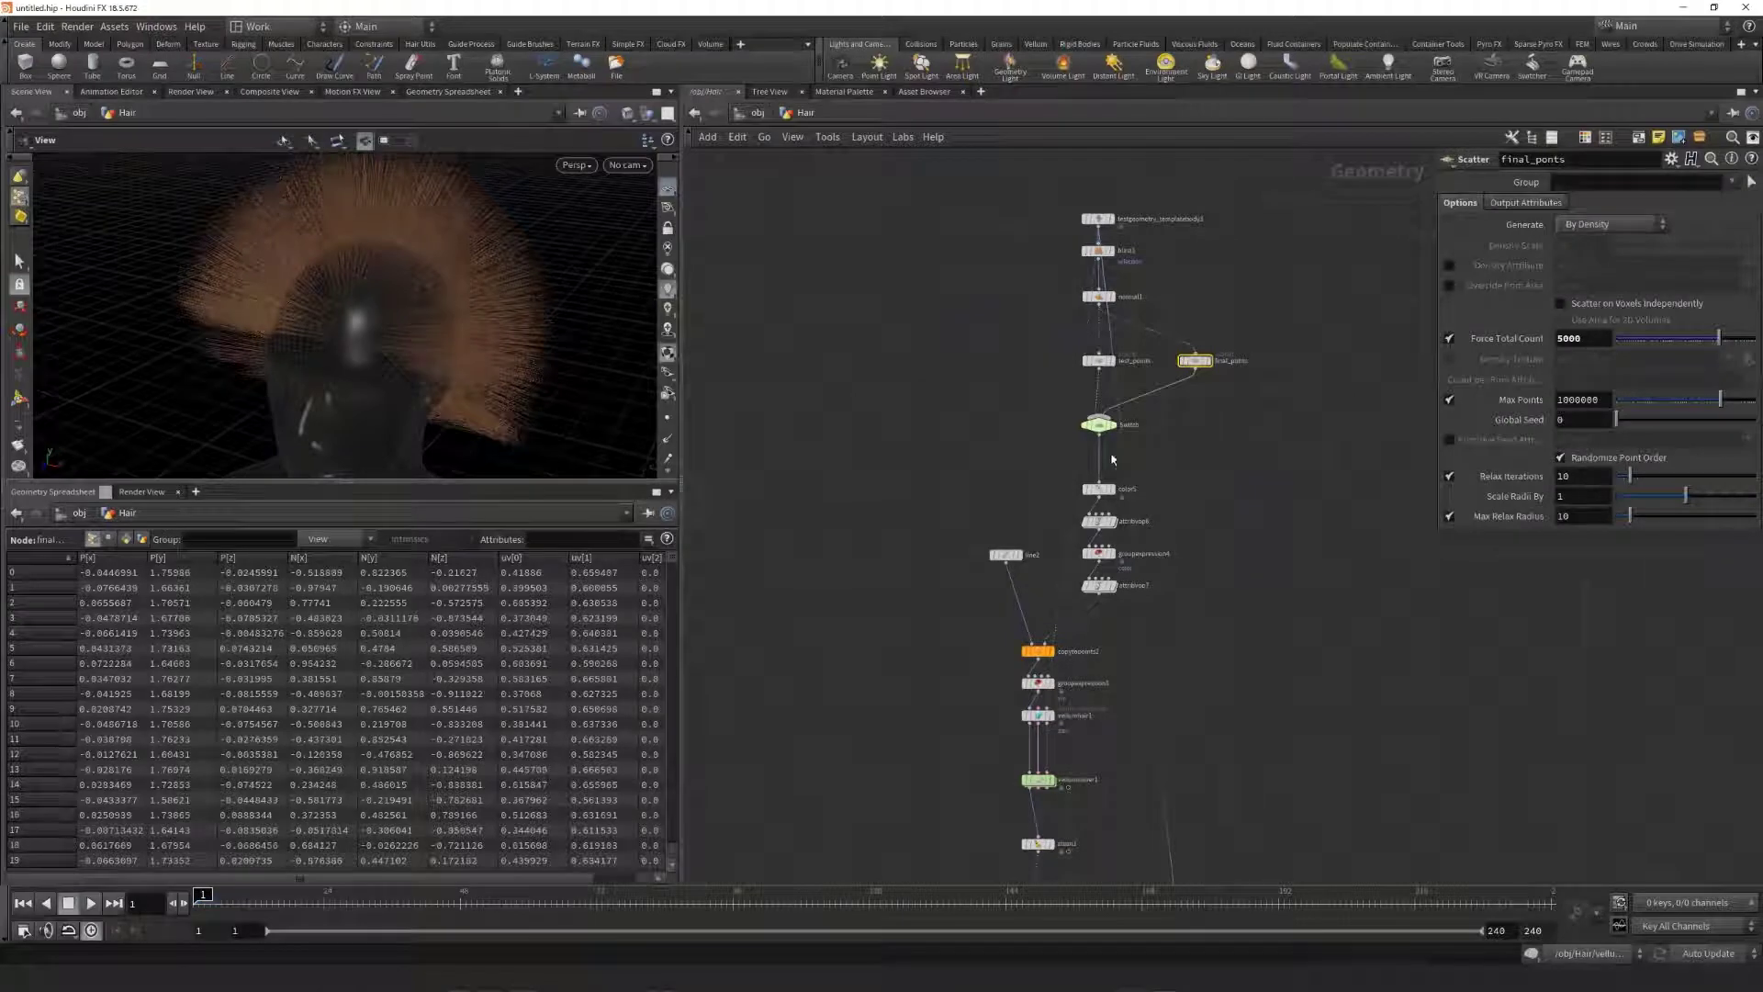